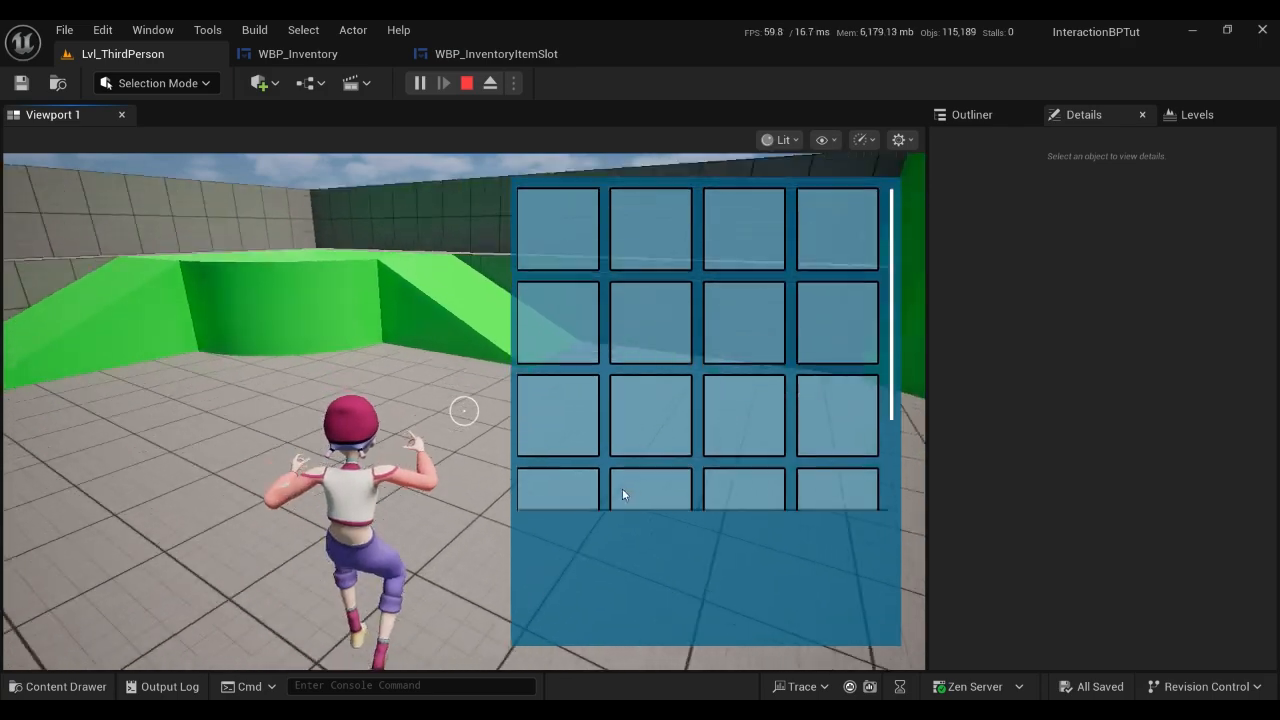
Run the character around the level with the inventory panel open, checking its slots and scrollbar, and close the inventory and end the play session.
{"action": "key", "text": "w"}
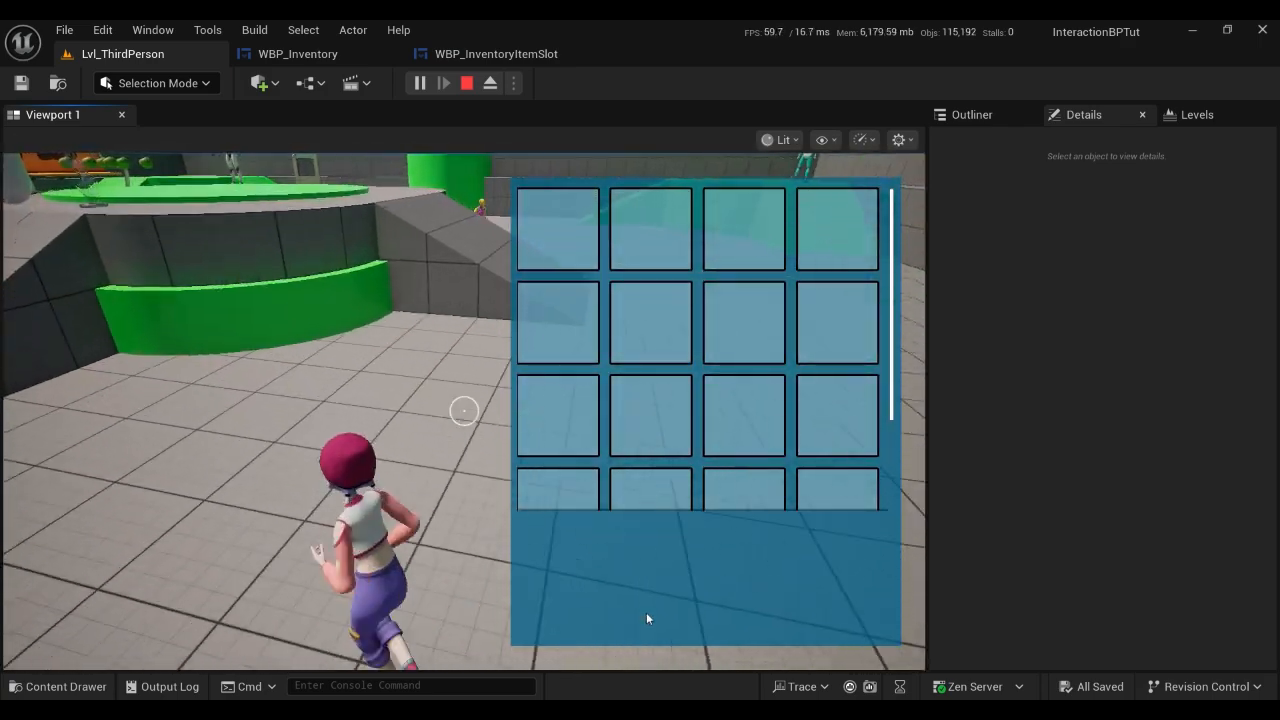
{"action": "key", "text": "w"}
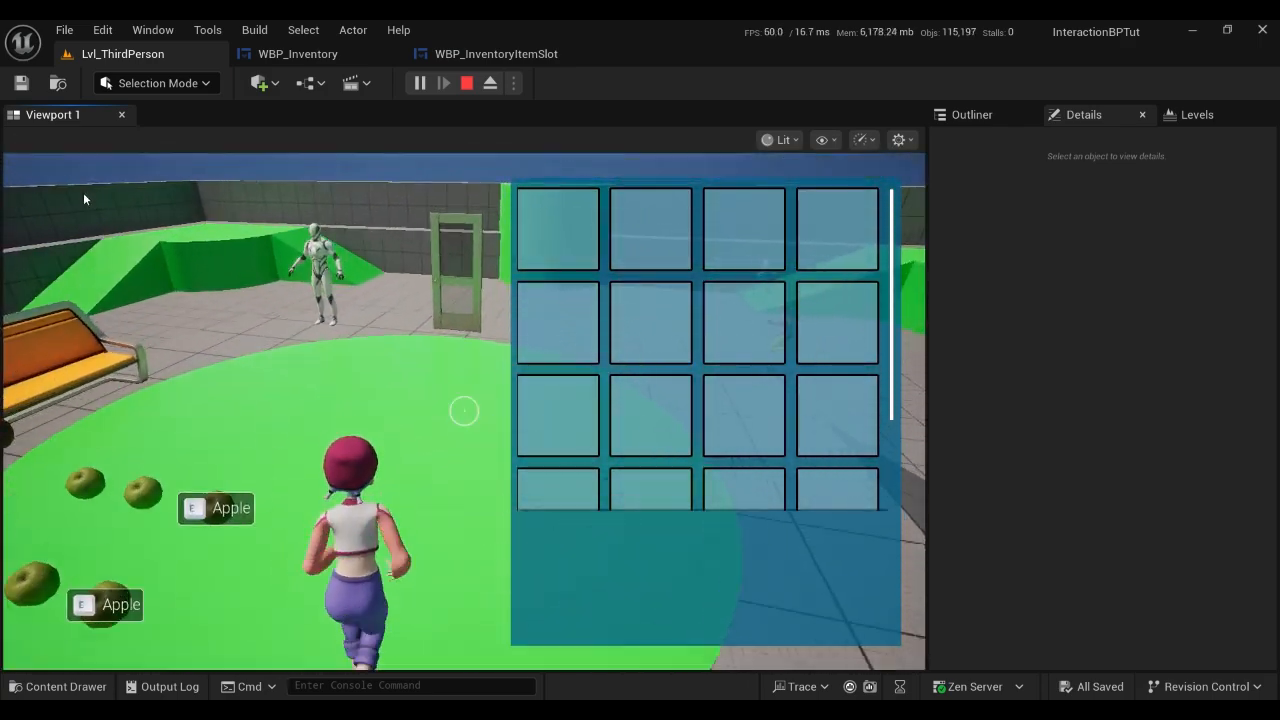
{"action": "key", "text": "d"}
{"action": "key", "text": "s"}
{"action": "key", "text": "w"}
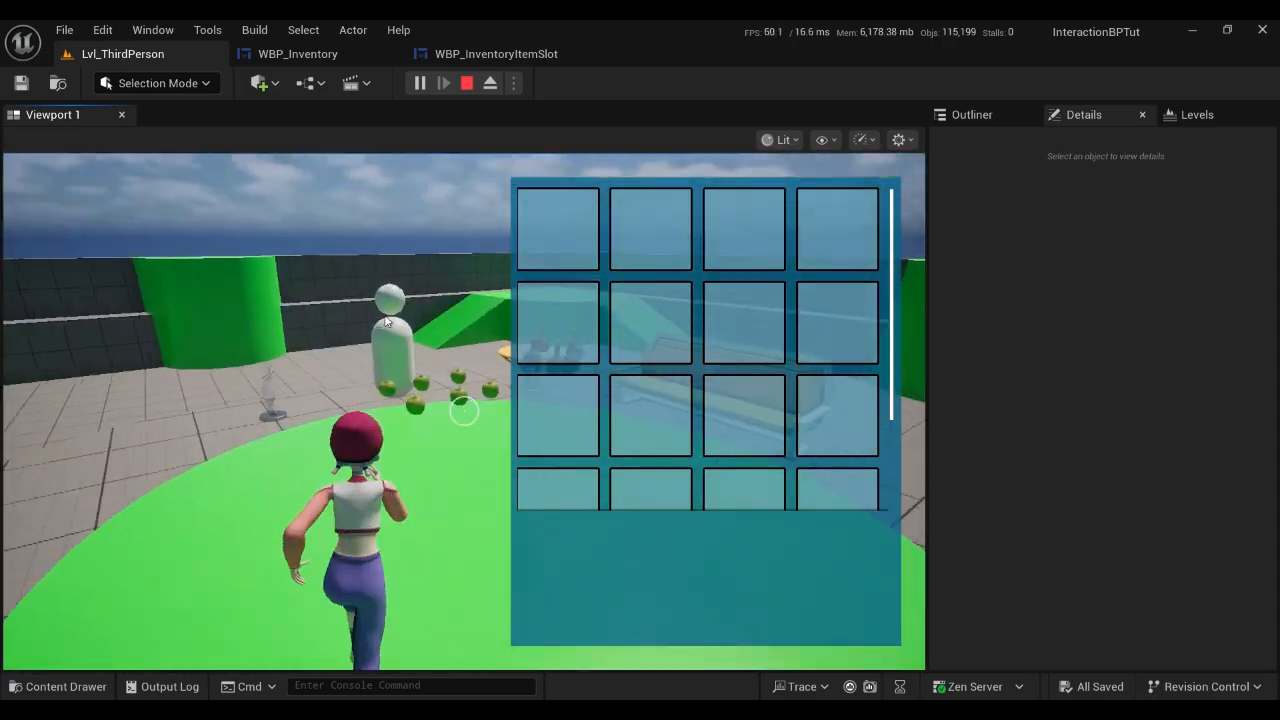
{"action": "key", "text": "s"}
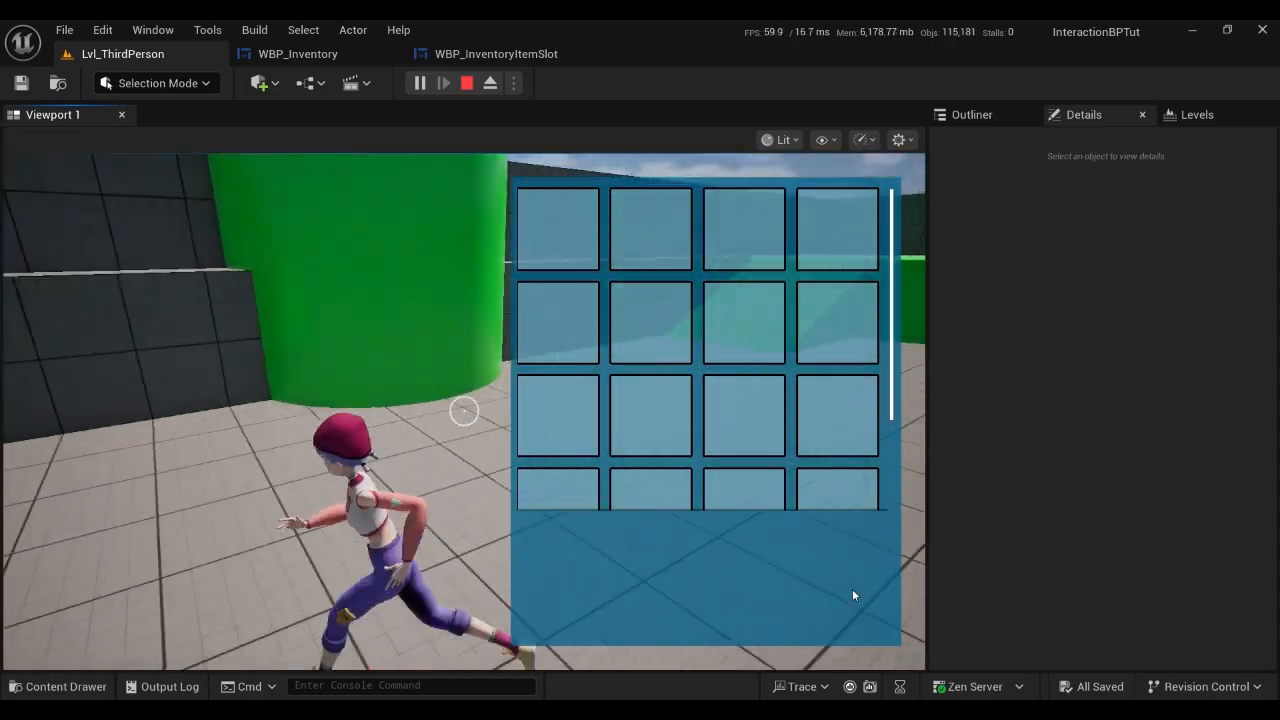
{"action": "left_click", "coordinate": [804, 537]}
{"action": "key", "text": "w"}
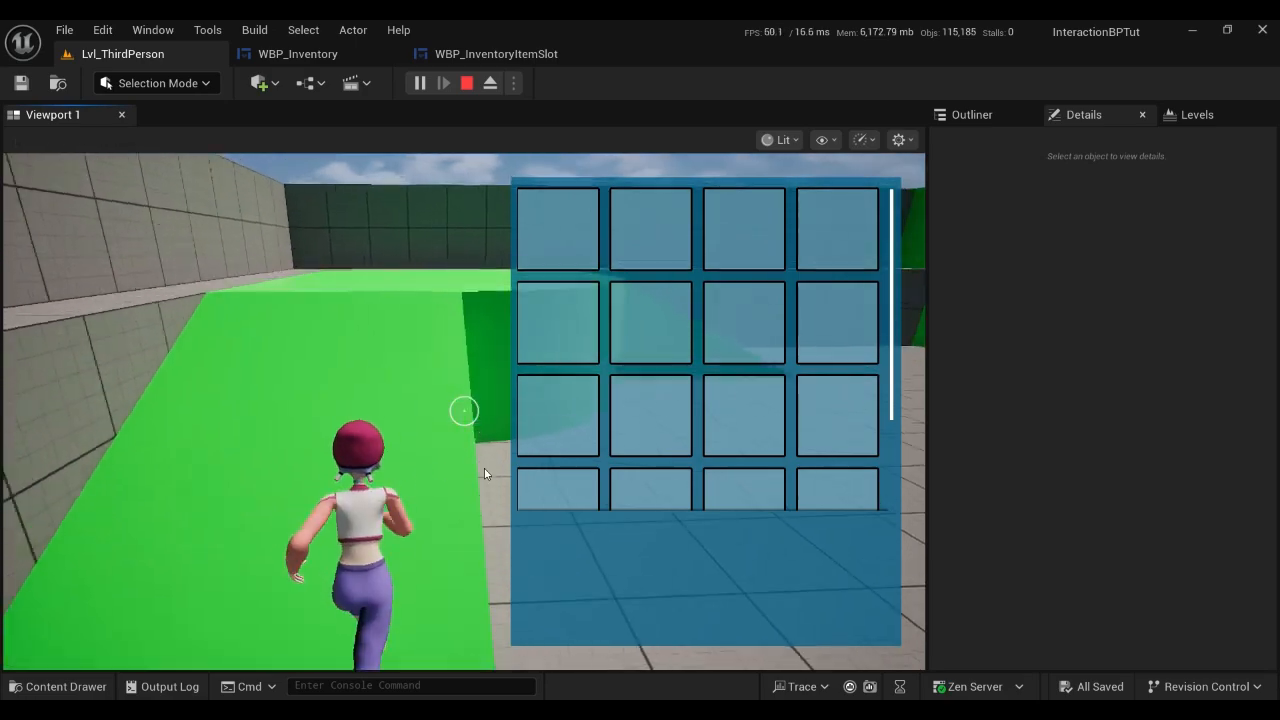
{"action": "key", "text": "shift+F1"}
{"action": "key", "text": "w"}
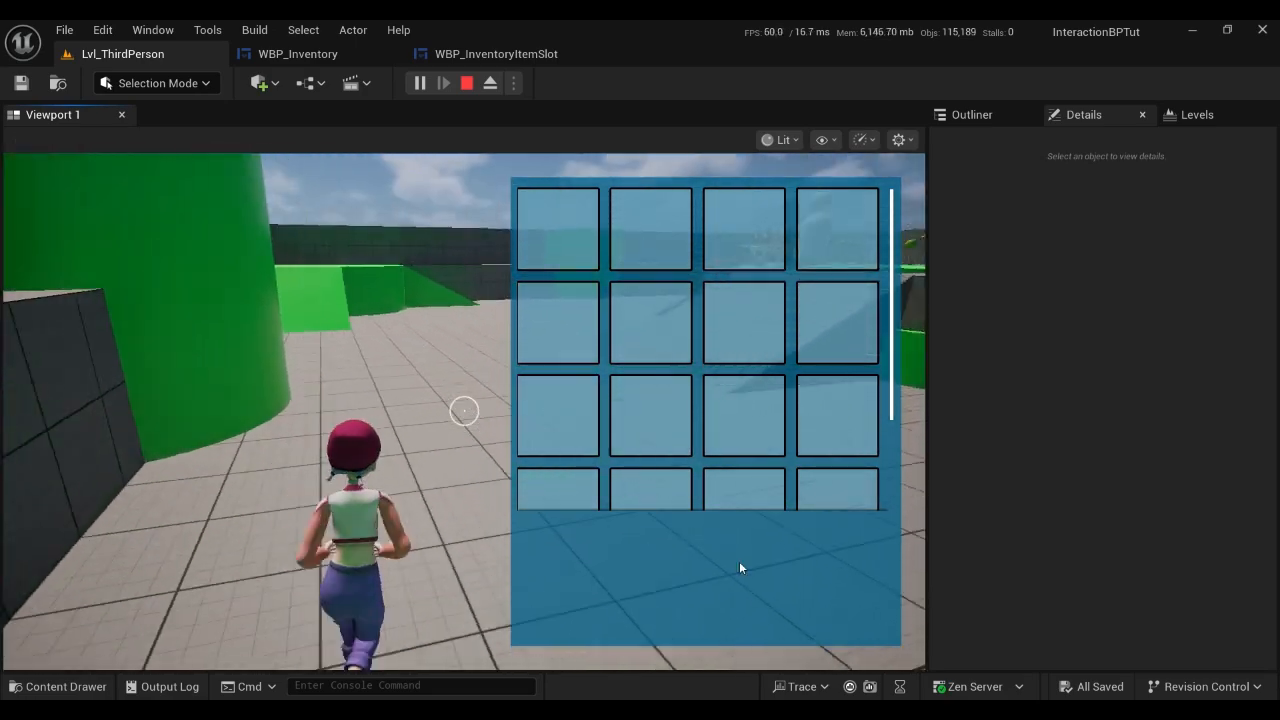
{"action": "key", "text": "d"}
{"action": "key", "text": "w"}
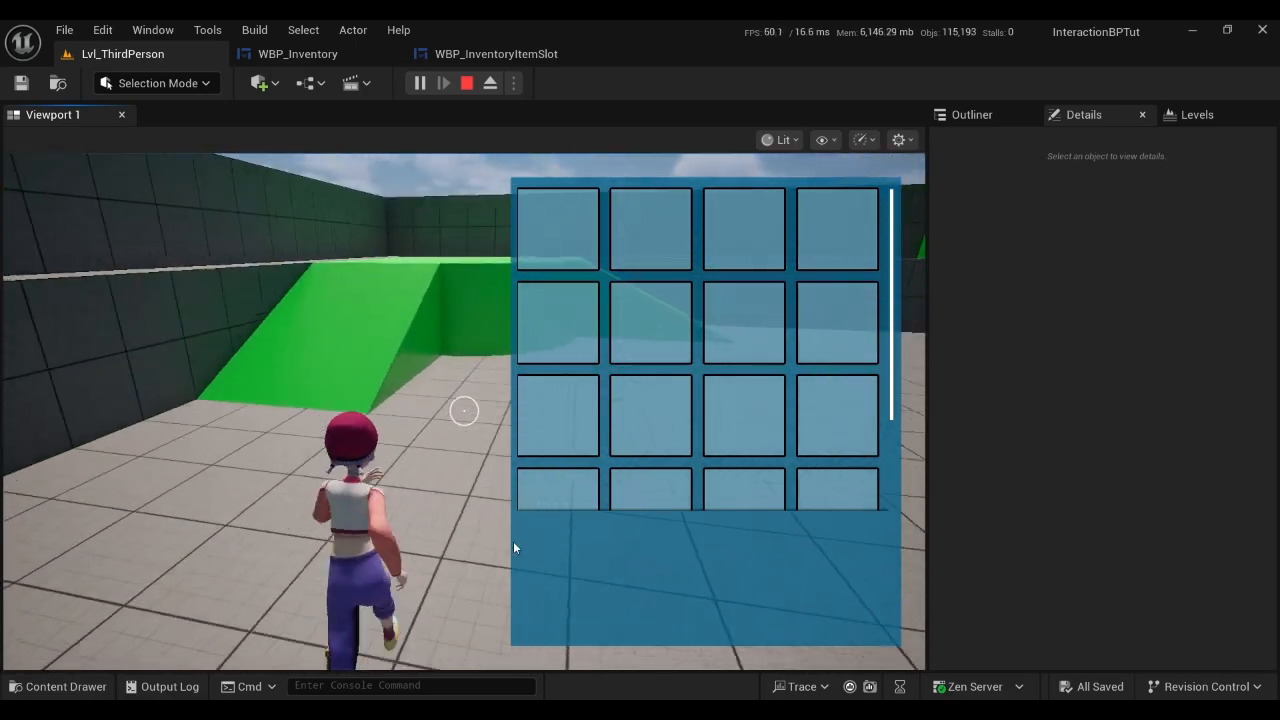
{"action": "key", "text": "d"}
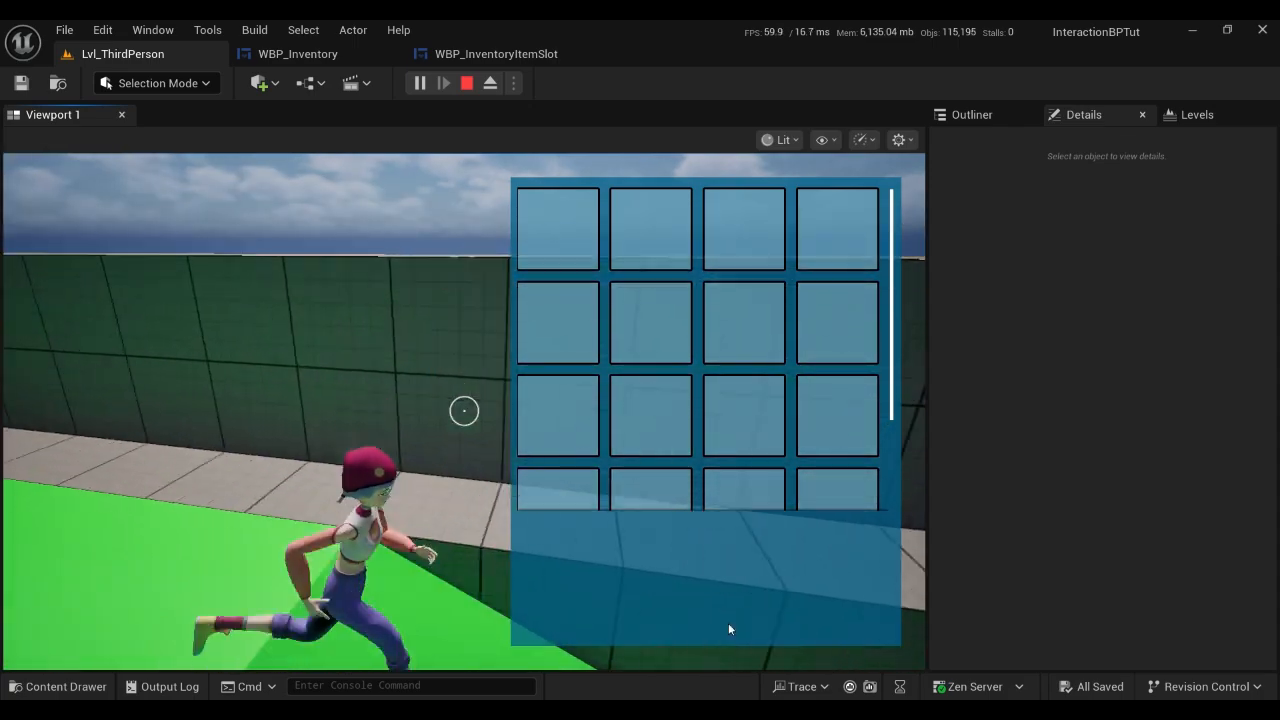
{"action": "key", "text": "s"}
{"action": "key", "text": "w"}
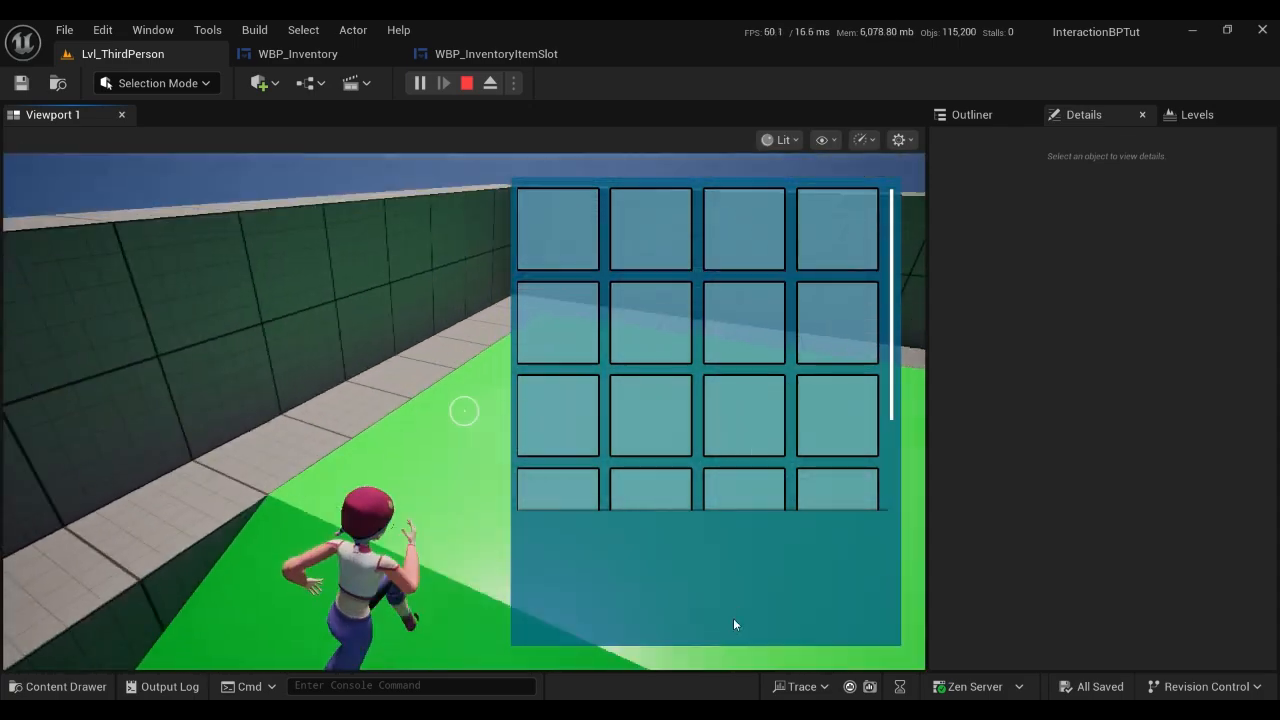
{"action": "key", "text": "d"}
{"action": "left_click_drag", "start_coordinate": [803, 606], "coordinate": [440, 448]}
{"action": "key", "text": "w"}
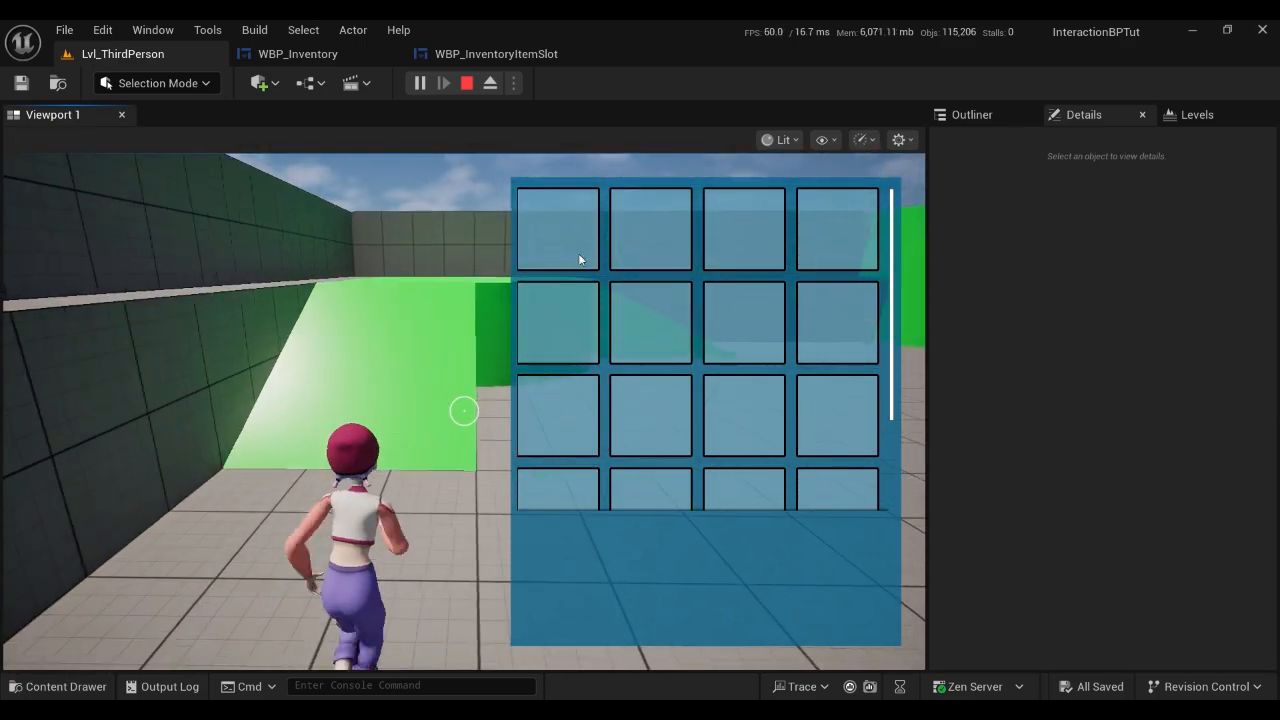
{"action": "key", "text": "d"}
{"action": "key", "text": "w"}
{"action": "left_click_drag", "start_coordinate": [327, 447], "coordinate": [570, 447]}
{"action": "key", "text": "w"}
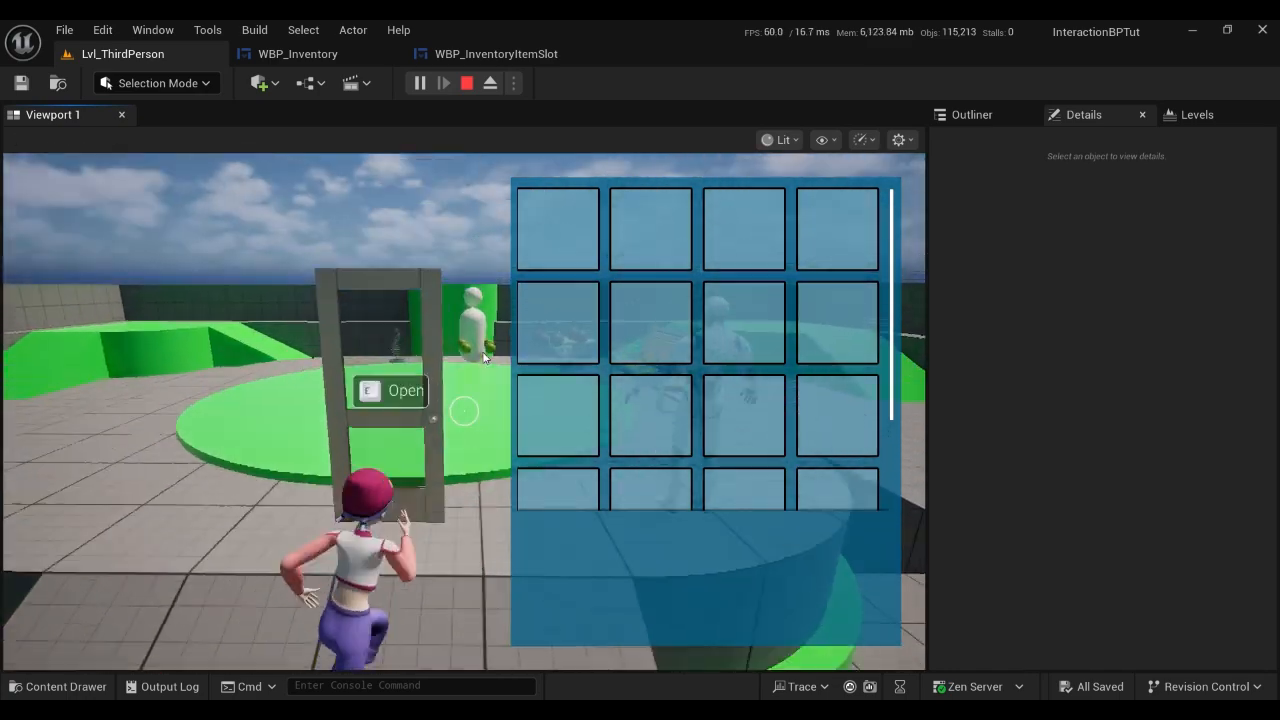
{"action": "key", "text": "i"}
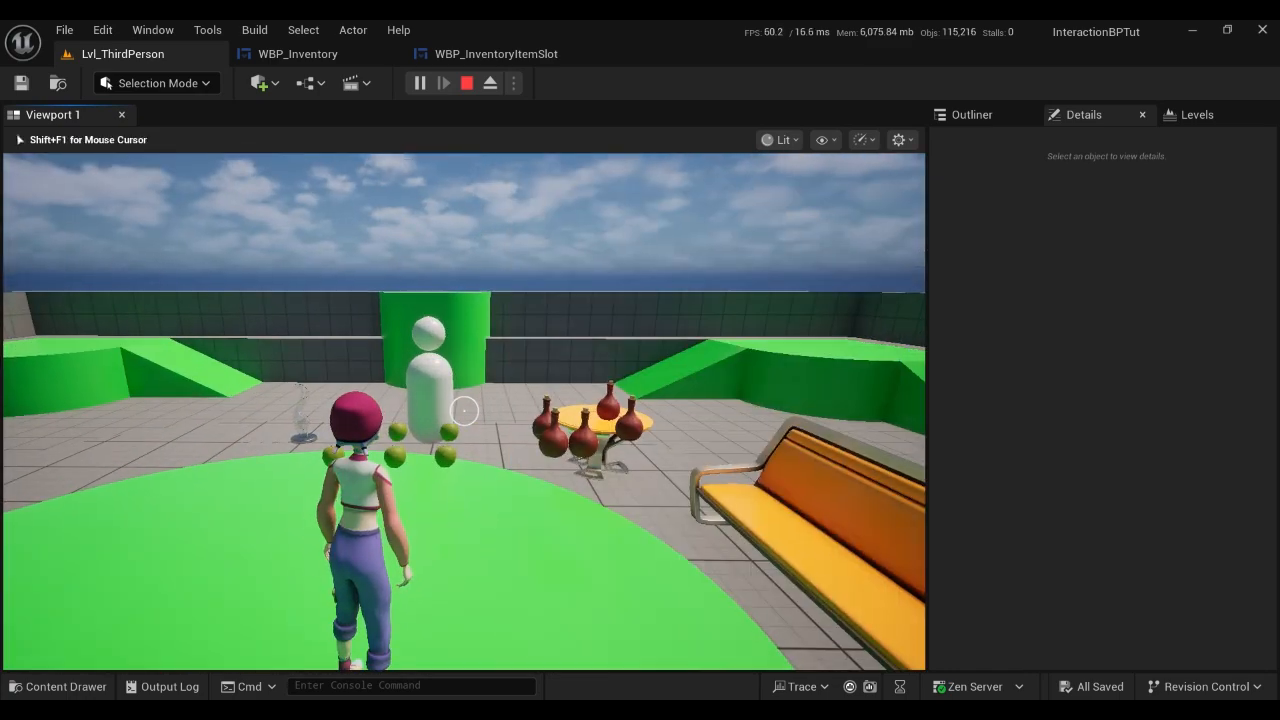
{"action": "key", "text": "Escape"}
In WBP_Inventory, set the right padding of ScrollBox_0 to 0, keeping left at 10 and top at 20, and compile the widget.
{"action": "left_click", "coordinate": [312, 54]}
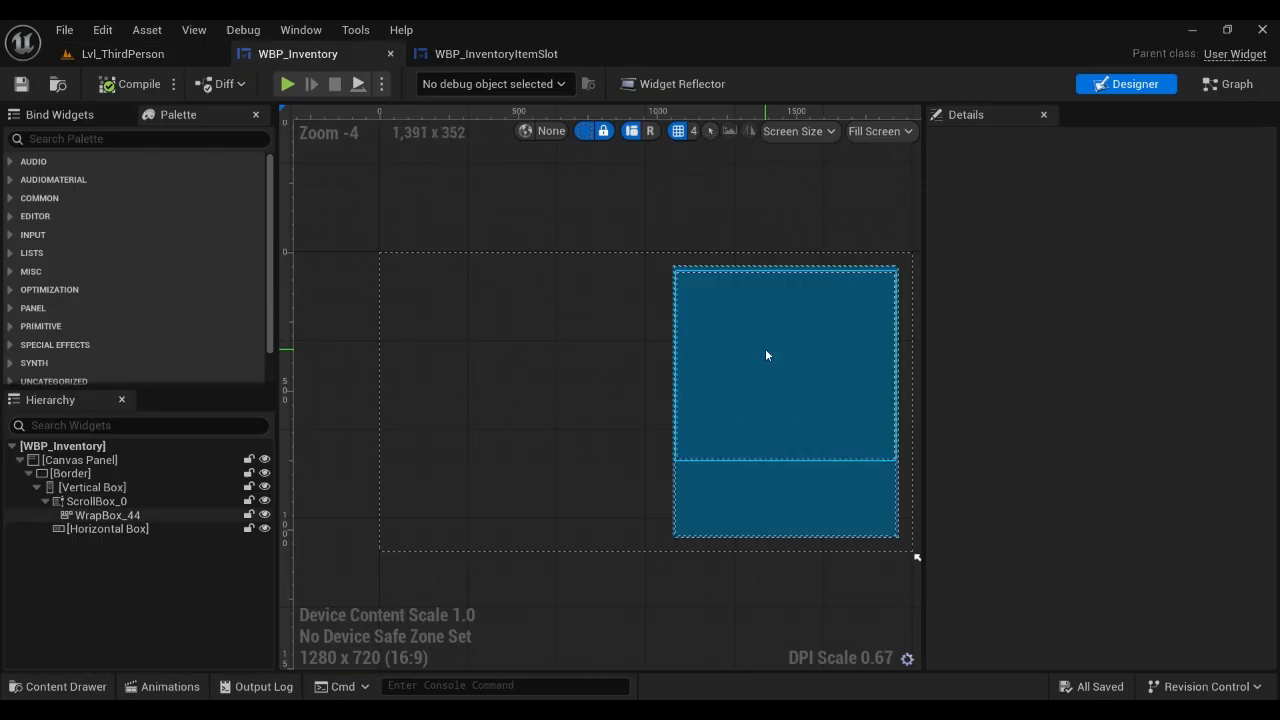
{"action": "left_click", "coordinate": [97, 502]}
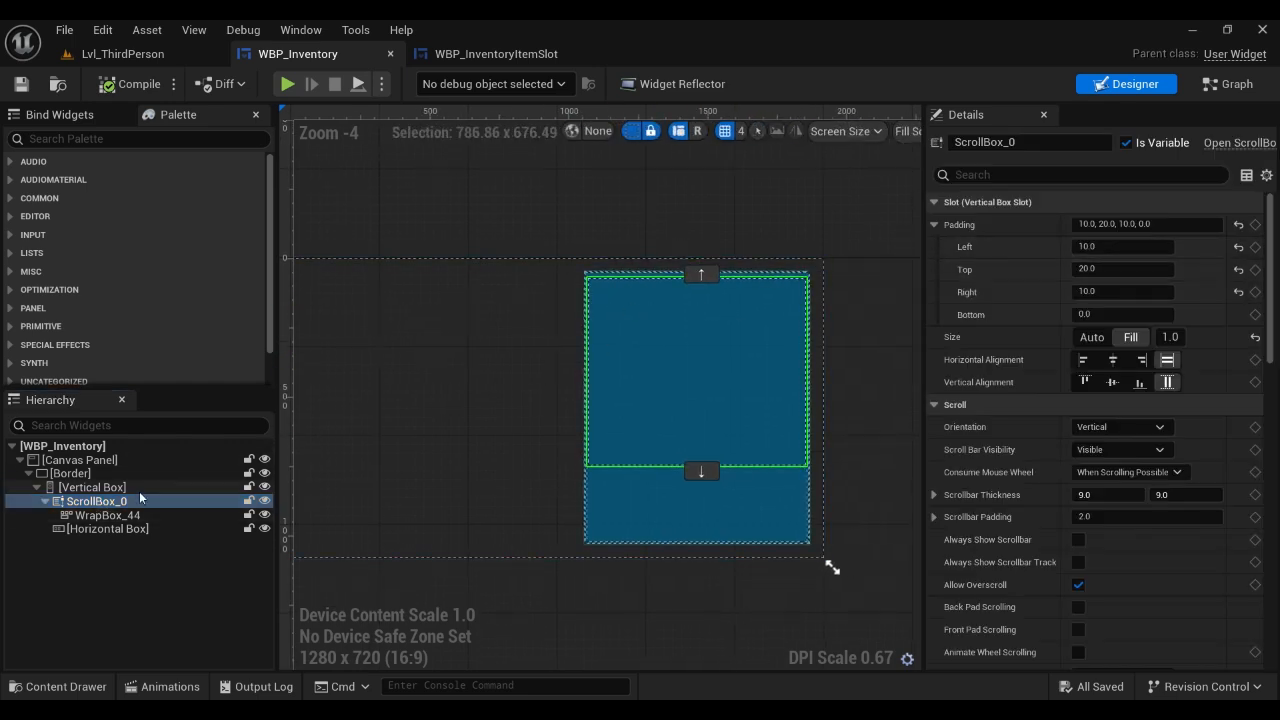
{"action": "left_click", "coordinate": [104, 516]}
{"action": "left_click", "coordinate": [973, 224]}
{"action": "left_click", "coordinate": [989, 220]}
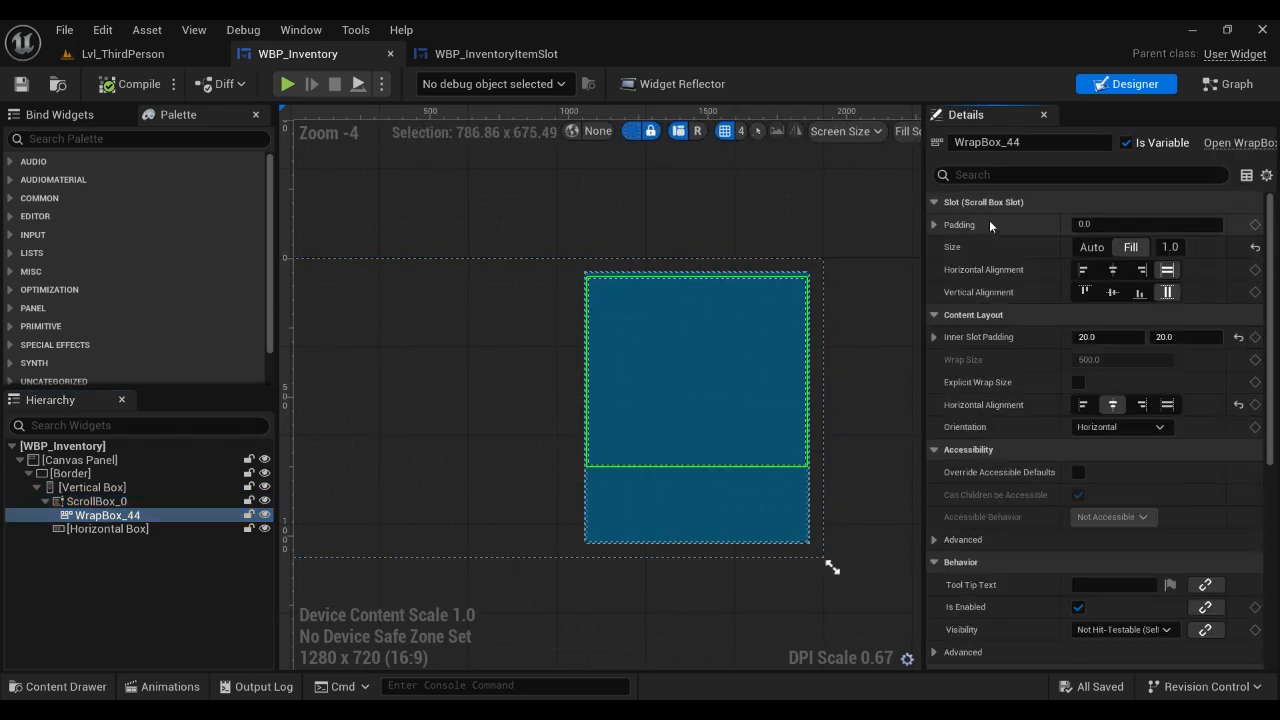
{"action": "left_click", "coordinate": [97, 501]}
{"action": "left_click", "coordinate": [1120, 247]}
{"action": "type", "text": "0"}
{"action": "key", "text": "Return"}
{"action": "type", "text": "10"}
{"action": "key", "text": "Return"}
{"action": "key", "text": "Tab"}
{"action": "key", "text": "Tab"}
{"action": "type", "text": "0"}
{"action": "key", "text": "Return"}
{"action": "left_click", "coordinate": [130, 85]}
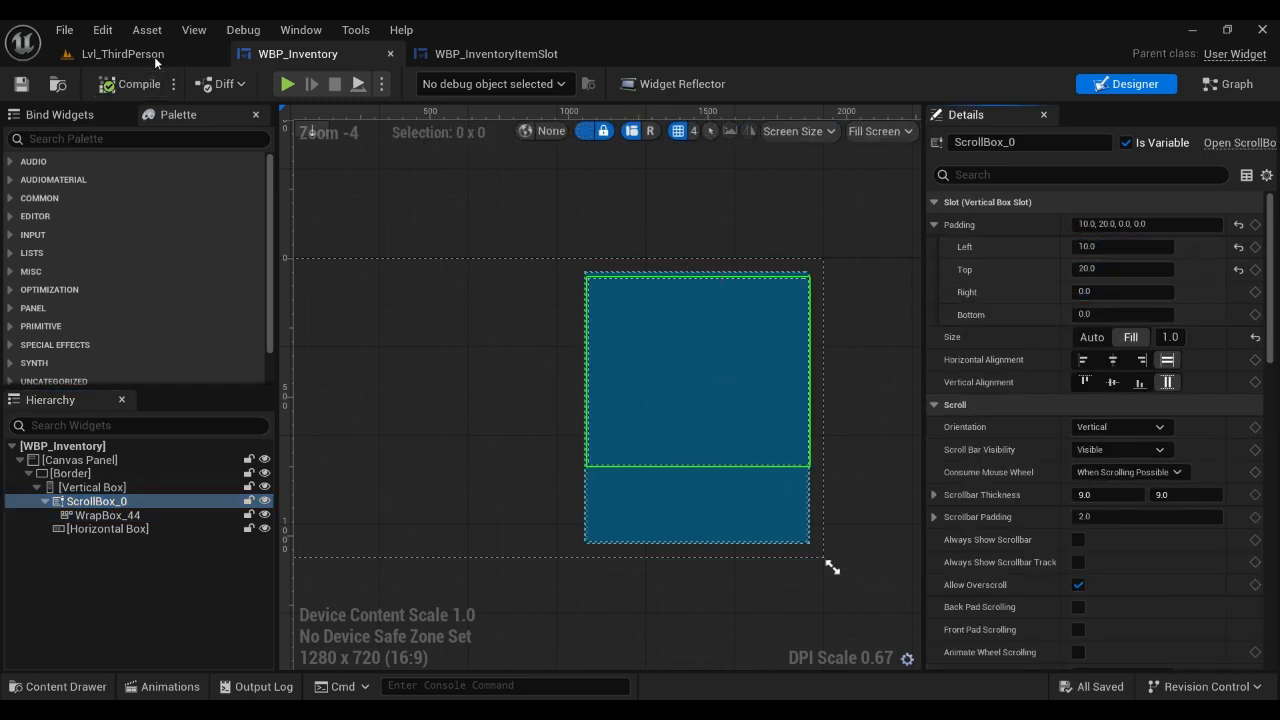
Play Lvl_ThirdPerson, open the inventory and scroll through its slots to check the new padding, and stop the play session.
{"action": "left_click", "coordinate": [157, 58]}
{"action": "left_click", "coordinate": [420, 83]}
{"action": "key", "text": "w"}
{"action": "key", "text": "Tab"}
{"action": "scroll", "coordinate": [777, 443], "scroll_direction": "down", "scroll_amount": 2}
{"action": "key", "text": "s"}
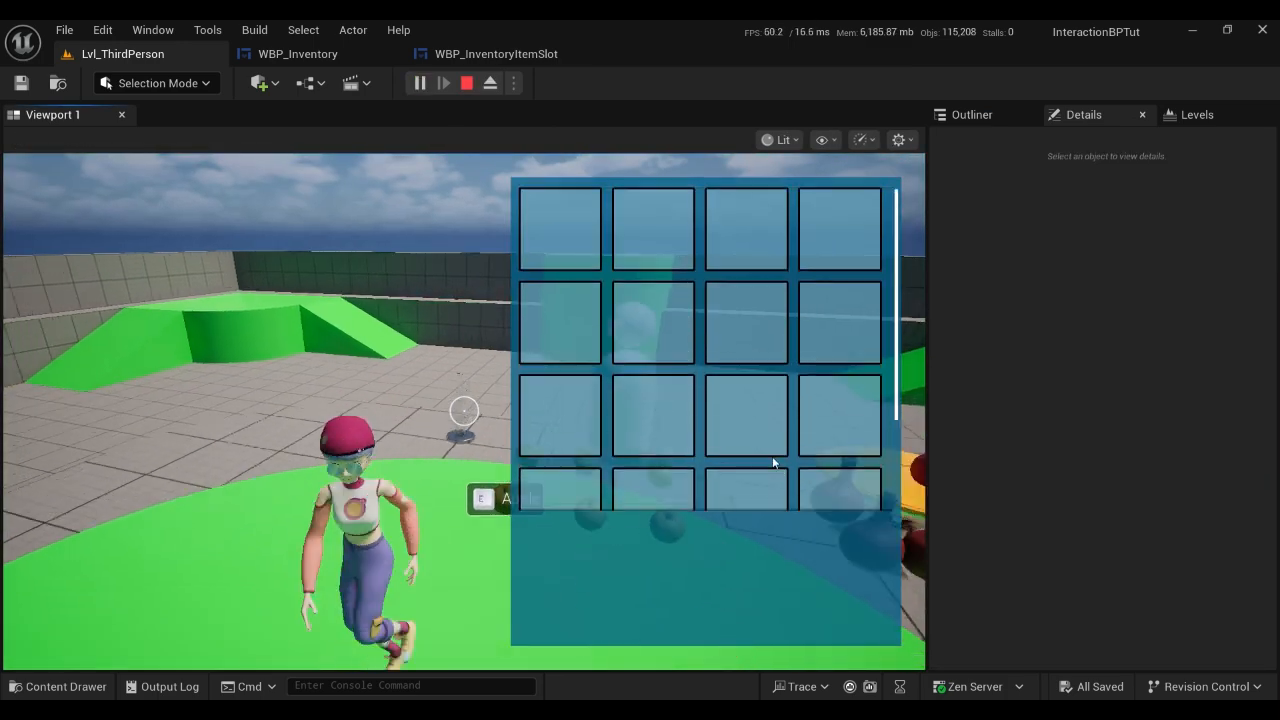
{"action": "scroll", "coordinate": [769, 449], "scroll_direction": "up", "scroll_amount": 2}
{"action": "key", "text": "Tab"}
{"action": "key", "text": "Escape"}
{"action": "key", "text": "f"}
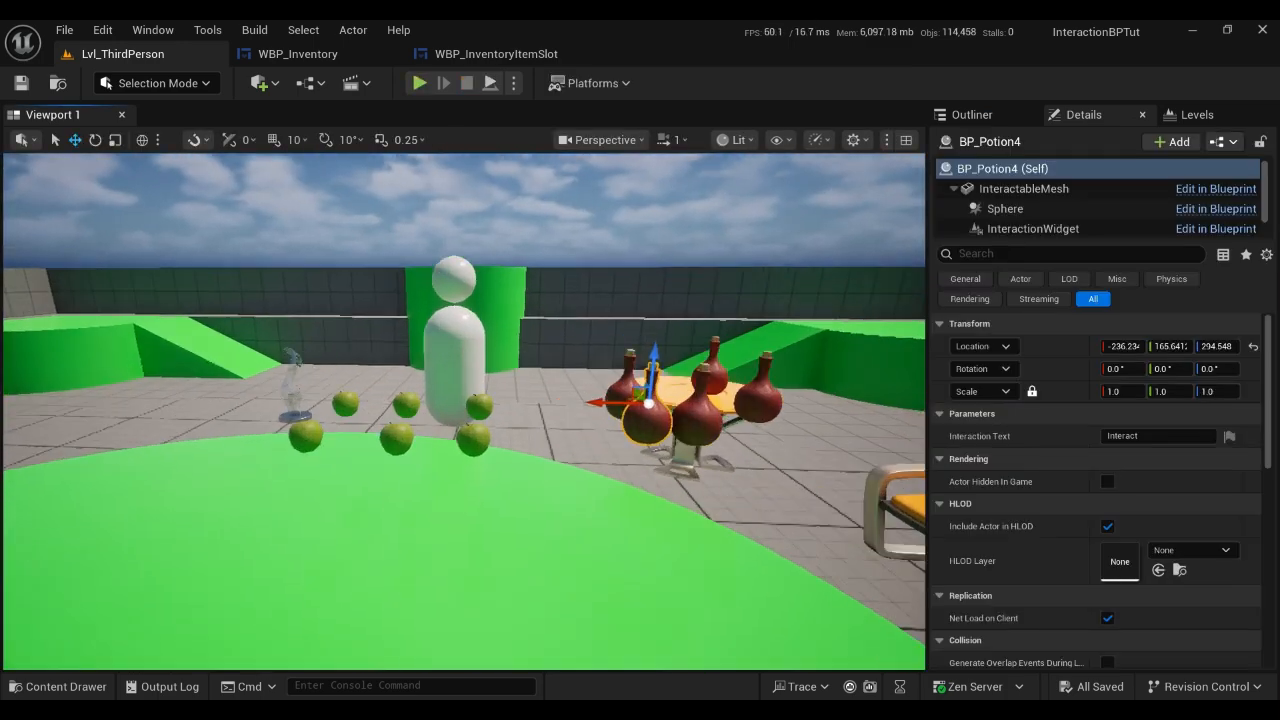
Open BP_InventoryItemBase from the InventoryItems folder and set the InteractableMesh's Collision Enabled to No Collision.
{"action": "left_click", "coordinate": [490, 53]}
{"action": "double_click", "coordinate": [340, 514]}
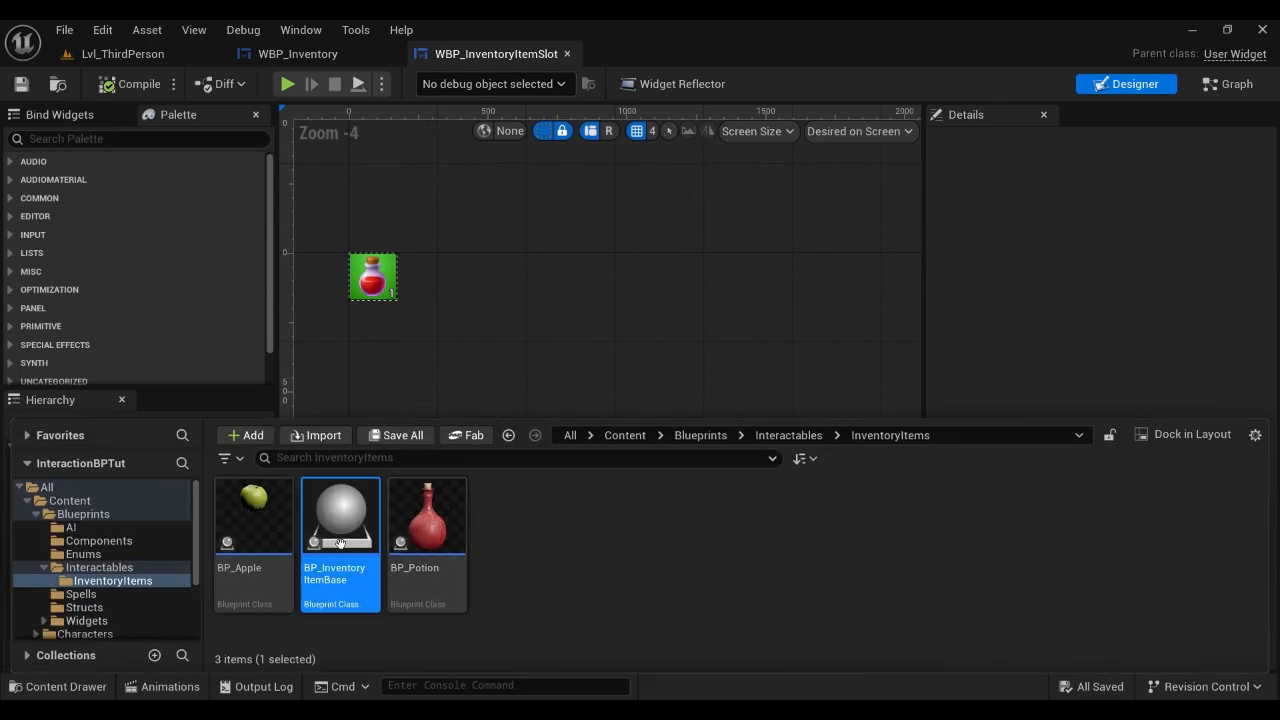
{"action": "left_click", "coordinate": [150, 187]}
{"action": "scroll", "coordinate": [1065, 390], "scroll_direction": "down", "scroll_amount": 10}
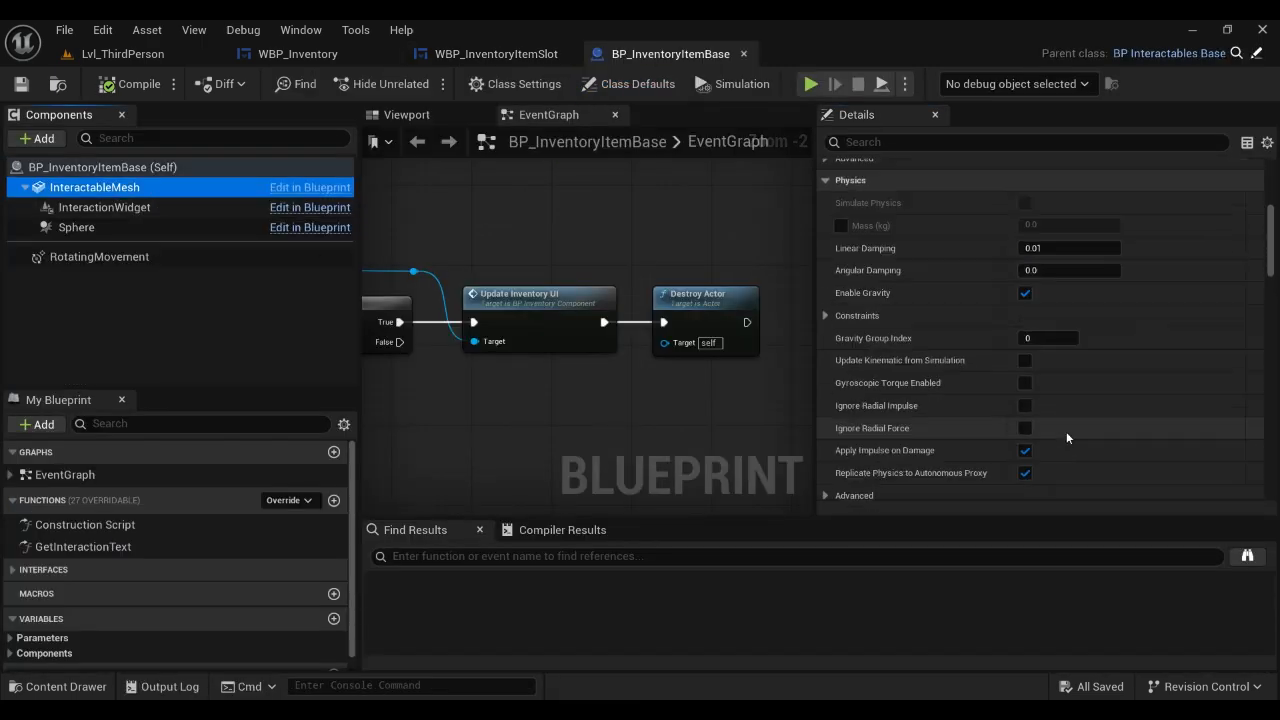
{"action": "left_click", "coordinate": [1070, 423]}
{"action": "left_click", "coordinate": [1065, 438]}
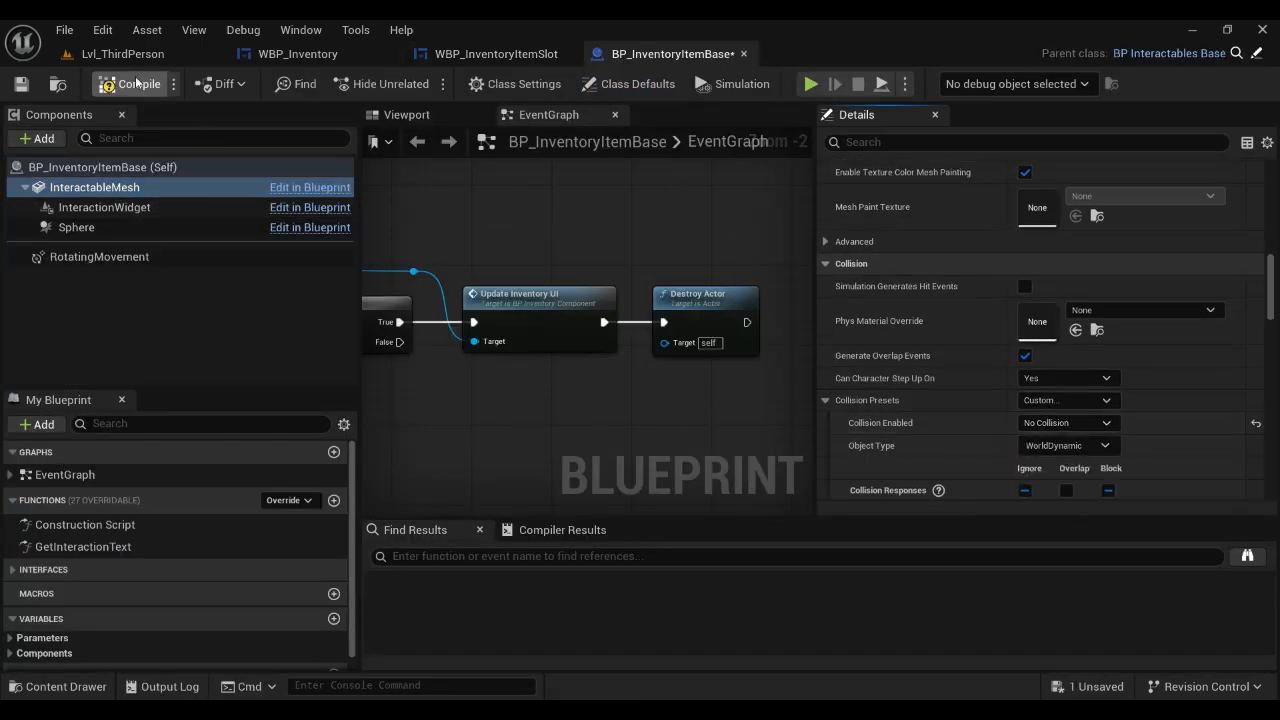
Play Lvl_ThirdPerson and run the character through the apples to test the item collision, and stop the play session.
{"action": "left_click", "coordinate": [123, 54]}
{"action": "left_click", "coordinate": [419, 88]}
{"action": "key", "text": "d"}
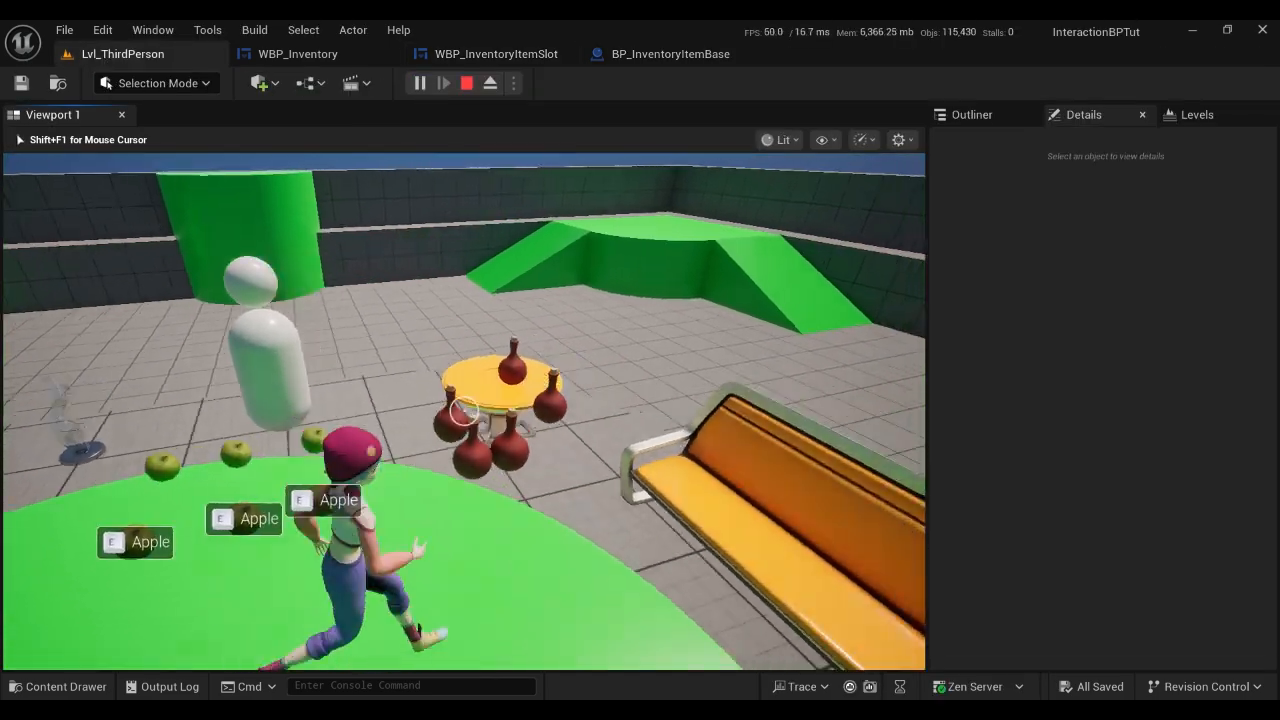
{"action": "key", "text": "Escape"}
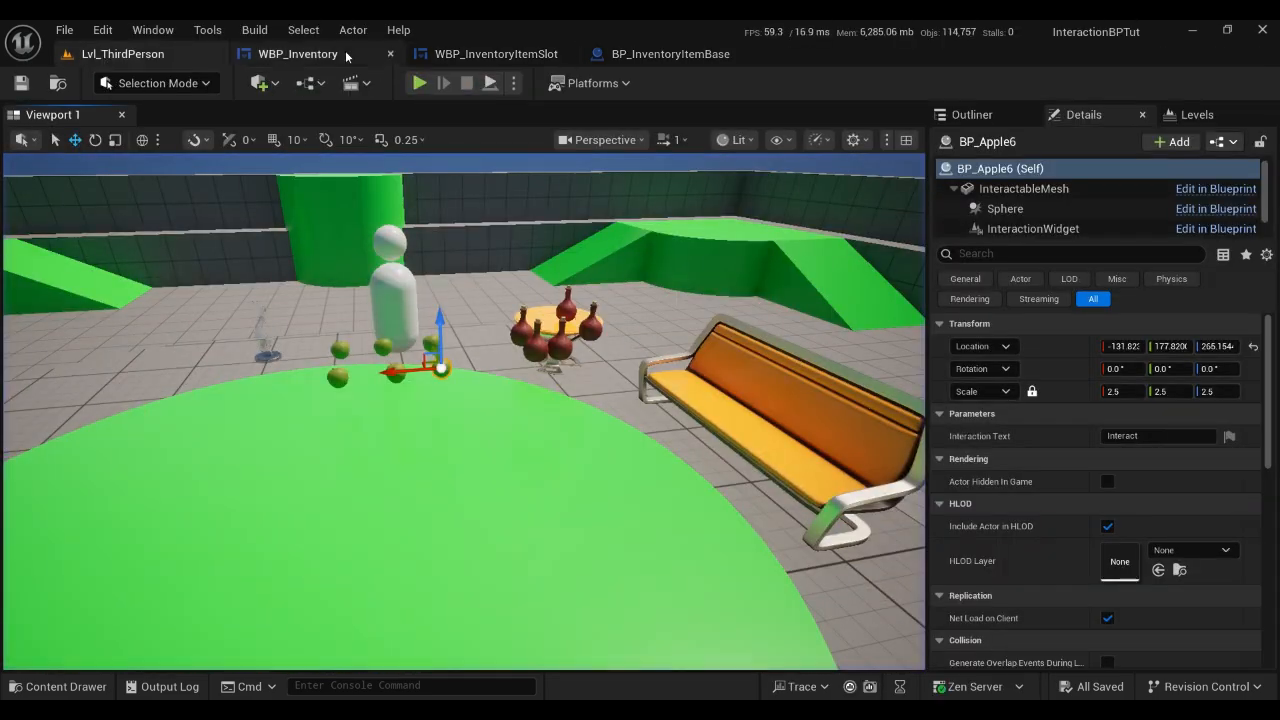
Close the WBP_InventoryItemSlot and BP_InventoryItemBase editors, returning to the WBP_Inventory designer.
{"action": "left_click", "coordinate": [485, 54]}
{"action": "left_click", "coordinate": [298, 54]}
{"action": "right_click", "coordinate": [470, 54]}
{"action": "left_click", "coordinate": [490, 106]}
{"action": "right_click", "coordinate": [470, 54]}
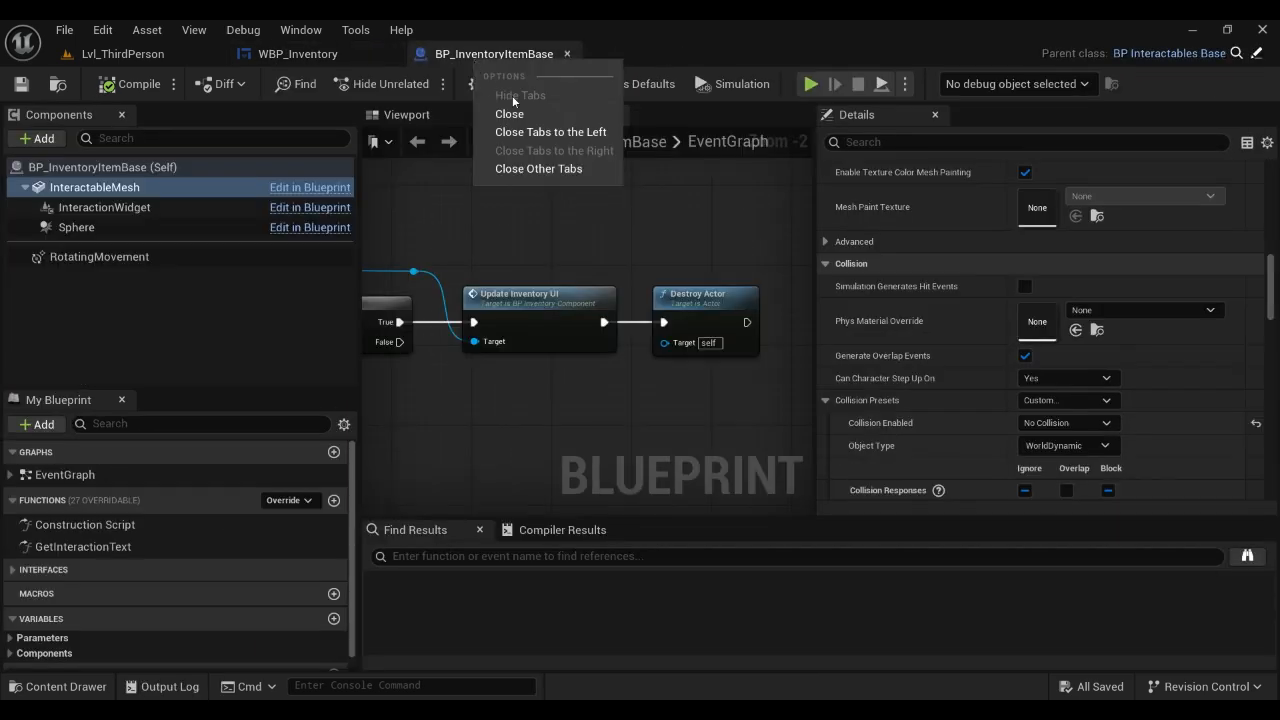
{"action": "left_click", "coordinate": [490, 108]}
Add a Vertical Box inside the lower Horizontal Box of WBP_Inventory, set its size to Fill, and compile.
{"action": "left_click", "coordinate": [640, 282]}
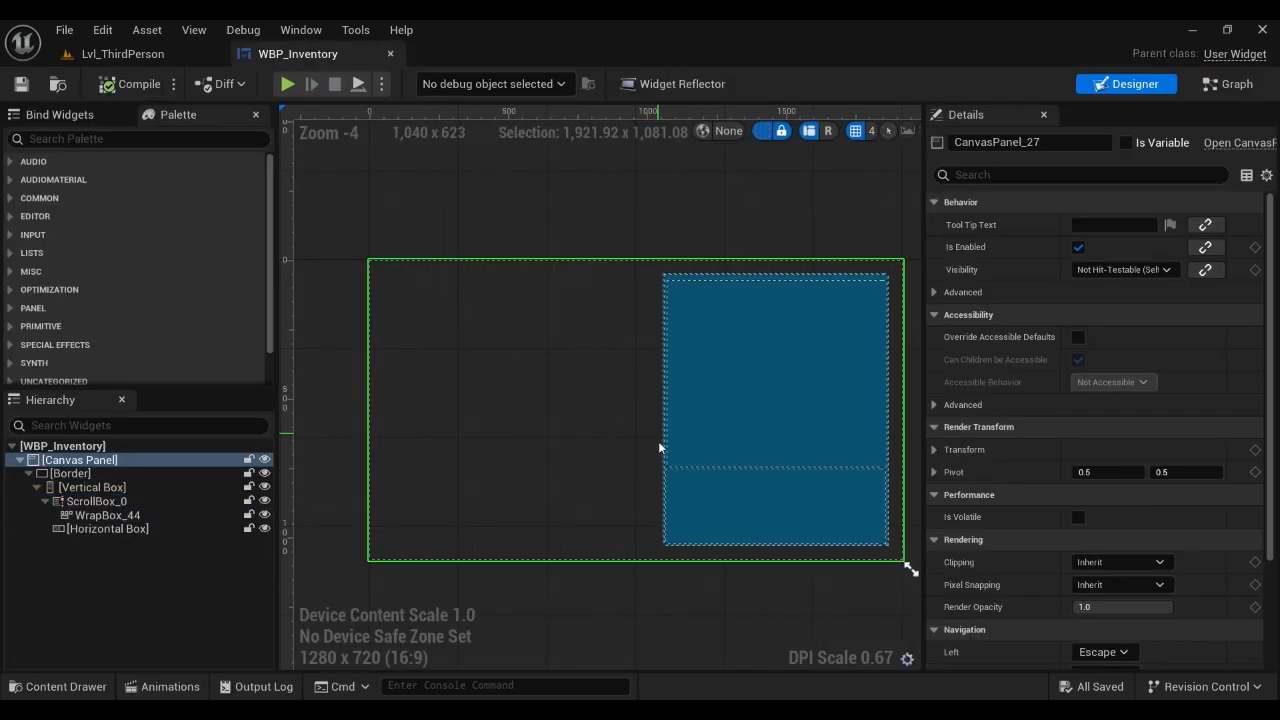
{"action": "scroll", "coordinate": [541, 375], "scroll_direction": "up", "scroll_amount": 3}
{"action": "left_click", "coordinate": [541, 375]}
{"action": "left_click", "coordinate": [129, 529]}
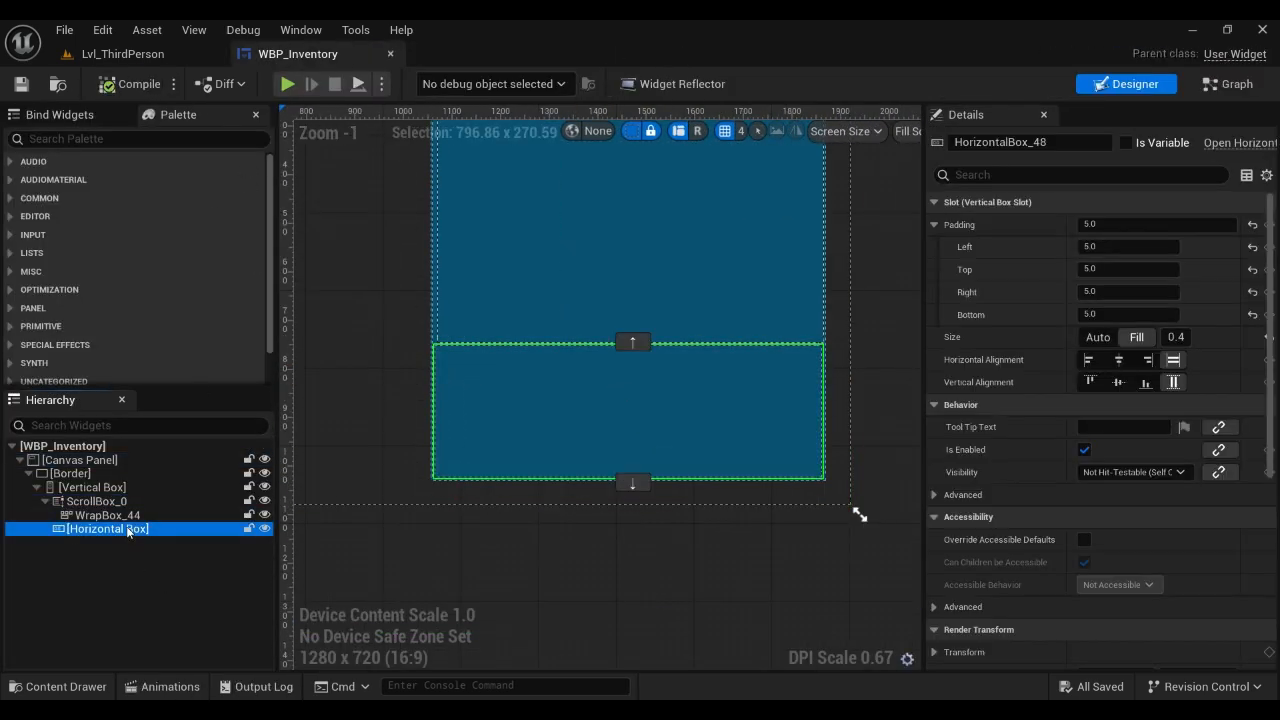
{"action": "left_click", "coordinate": [134, 139]}
{"action": "type", "text": "verti"}
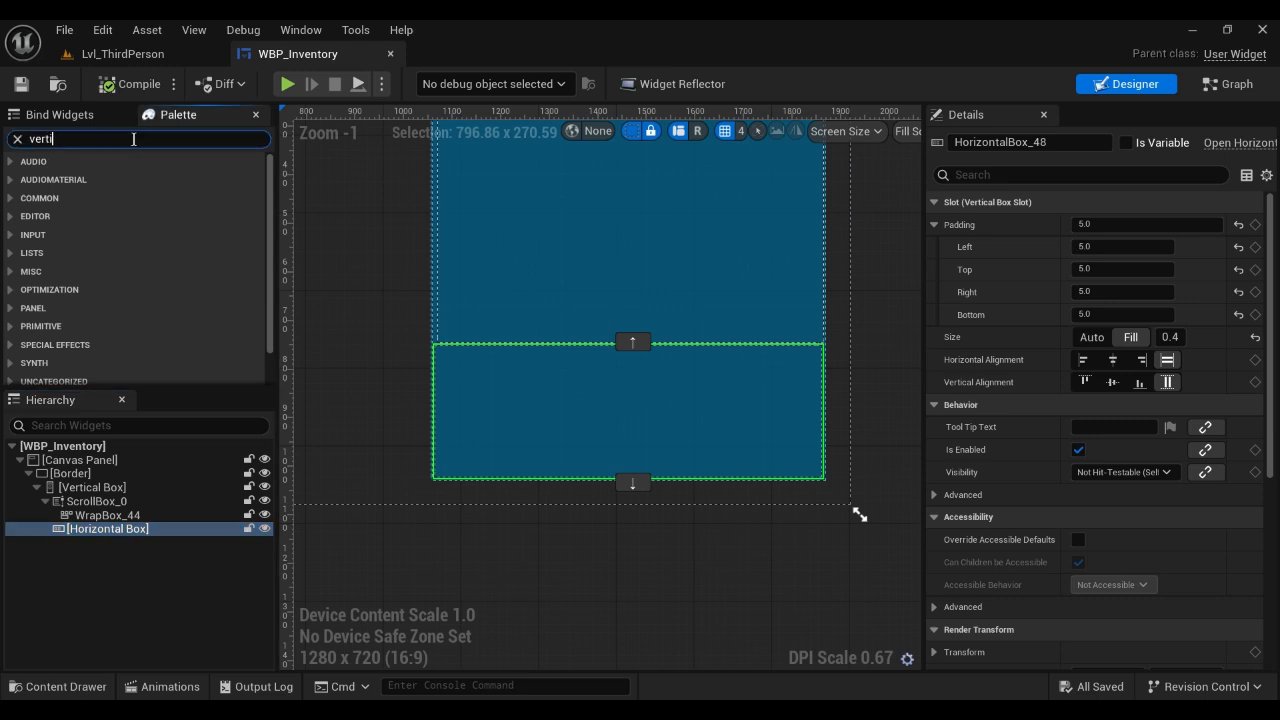
{"action": "type", "text": "c"}
{"action": "left_click_drag", "start_coordinate": [120, 176], "coordinate": [152, 554]}
{"action": "left_click", "coordinate": [1132, 225]}
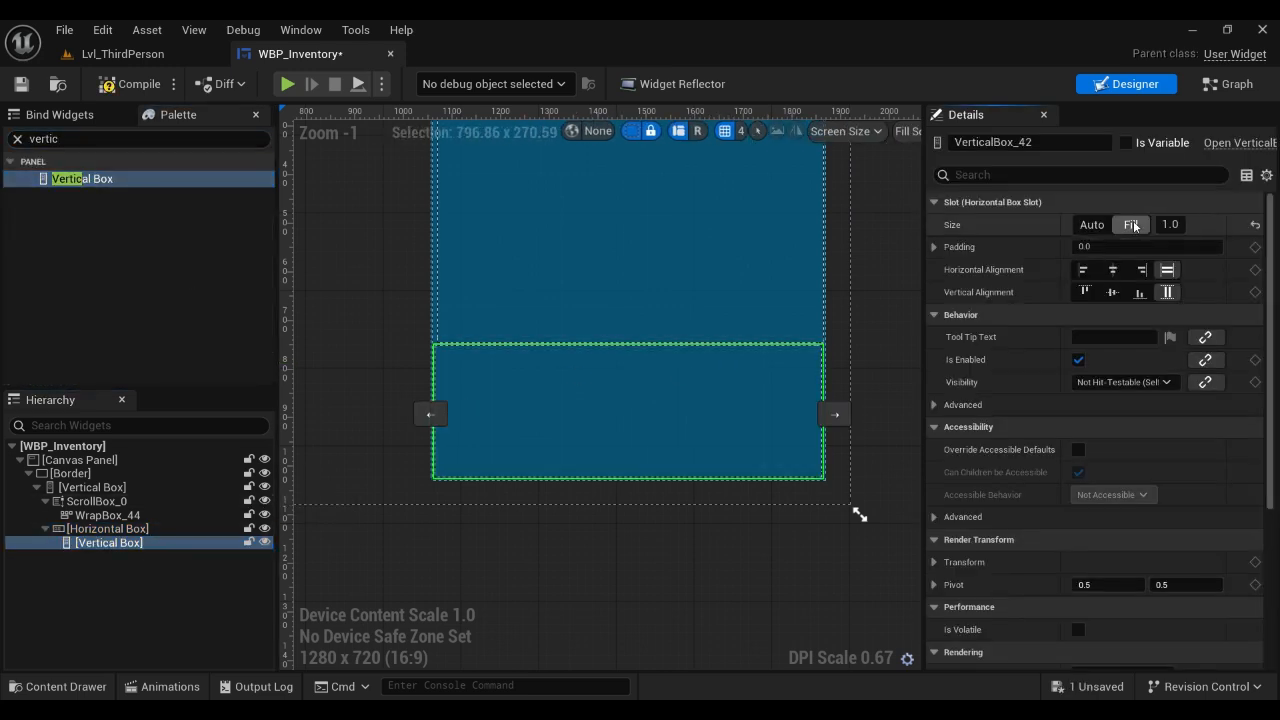
{"action": "left_click", "coordinate": [121, 90]}
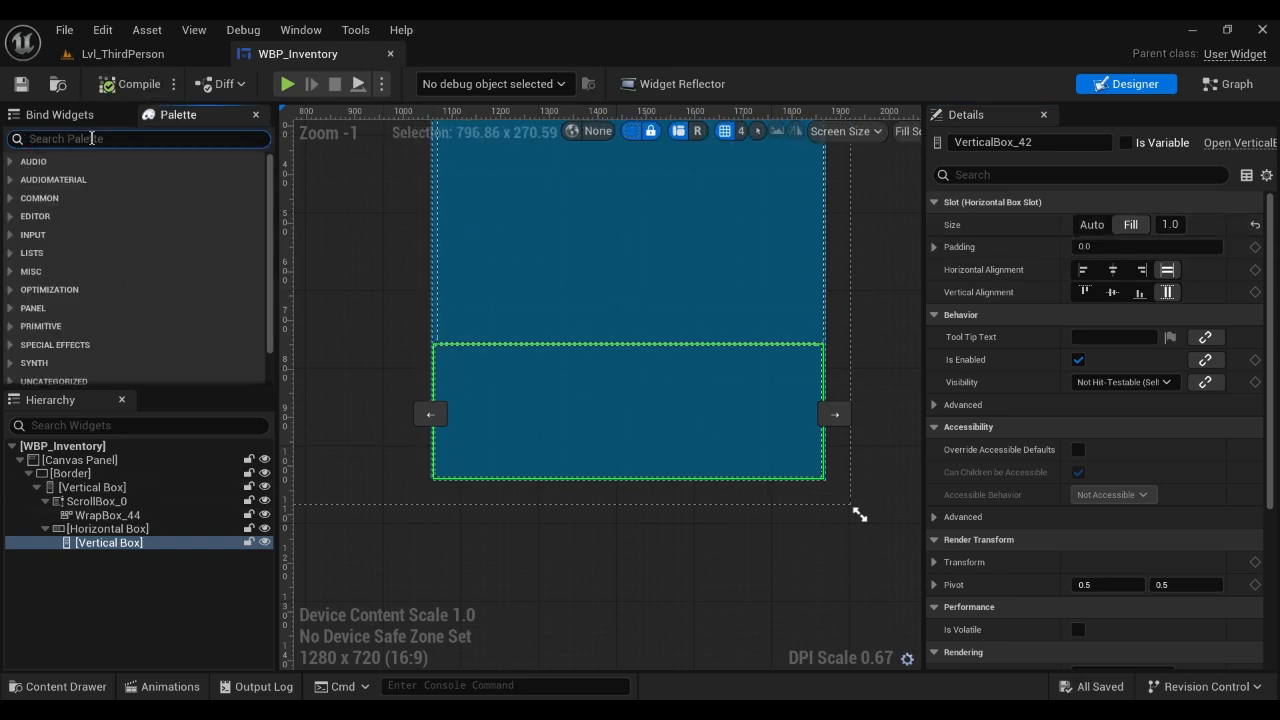
Add a Size Box before the Vertical Box in the Horizontal Box, with width and height overrides of 175.
{"action": "left_click", "coordinate": [100, 557]}
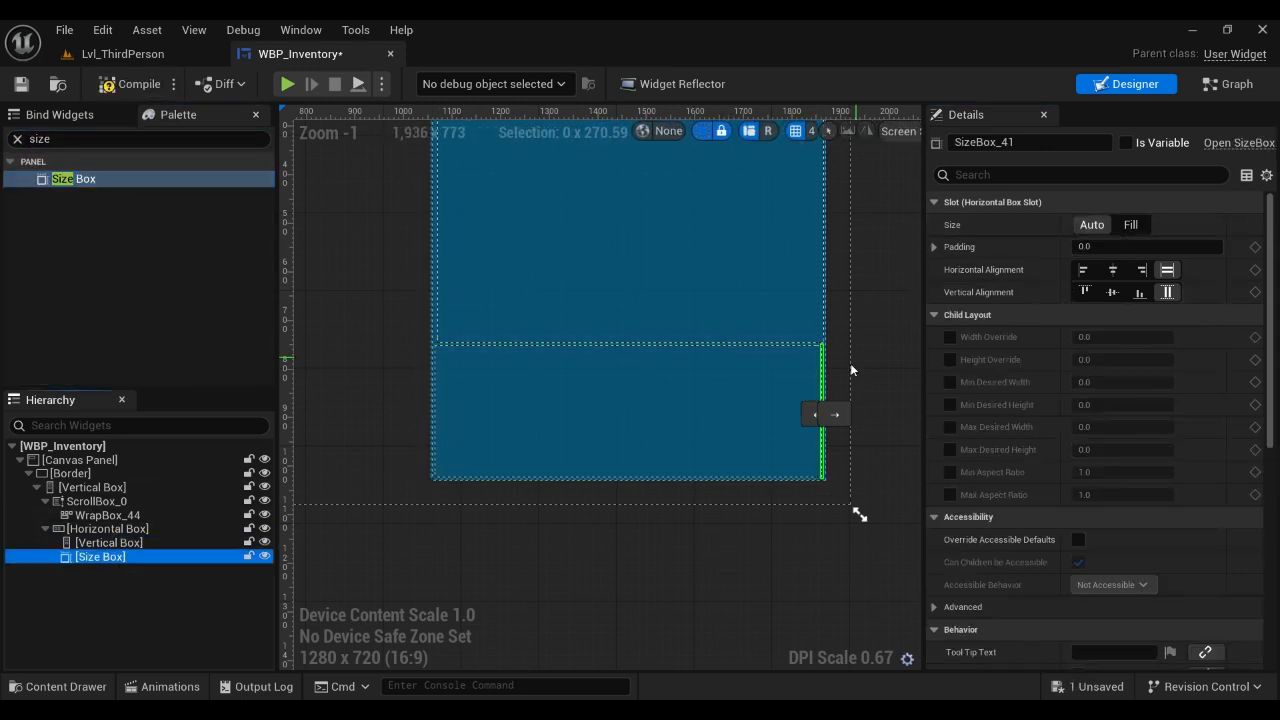
{"action": "left_click_drag", "start_coordinate": [100, 557], "coordinate": [108, 525]}
{"action": "left_click", "coordinate": [950, 337]}
{"action": "left_click", "coordinate": [950, 359]}
{"action": "left_click", "coordinate": [1103, 336]}
{"action": "type", "text": "175"}
{"action": "key", "text": "Tab"}
{"action": "type", "text": "1"}
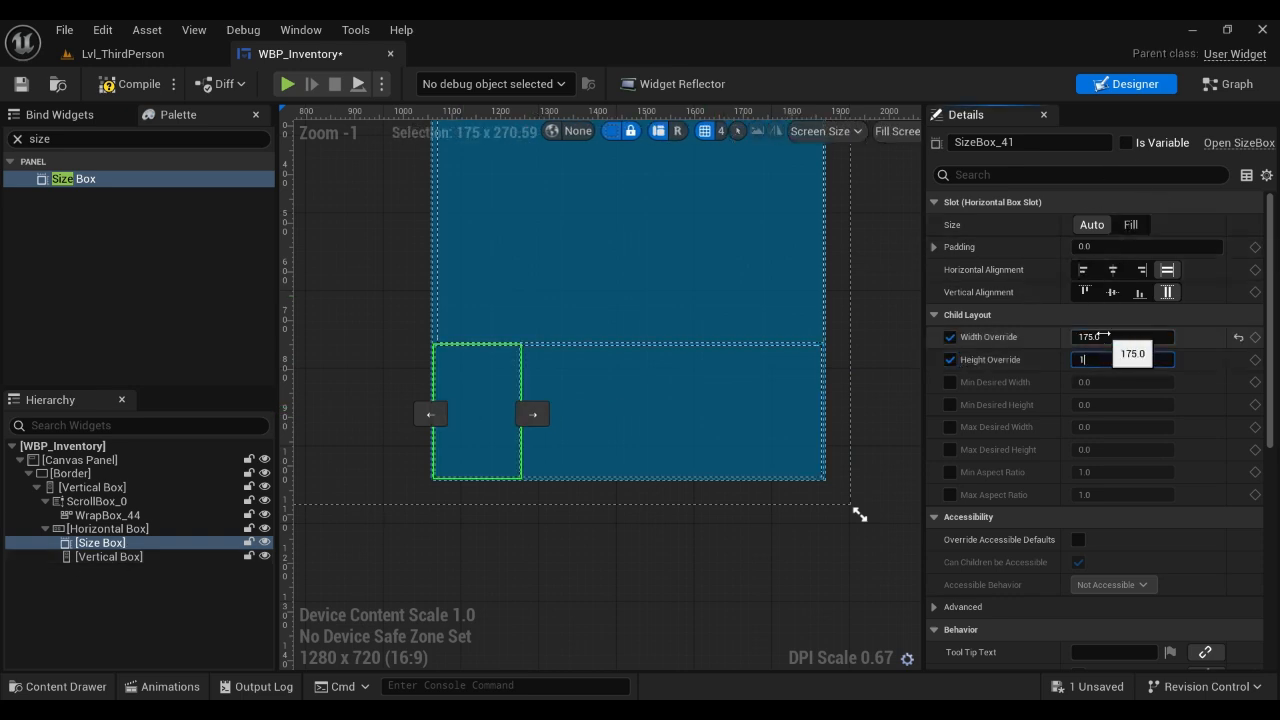
Adjust the Size Box's slot padding, center it horizontally and vertically, and compile the widget.
{"action": "left_click", "coordinate": [1001, 248]}
{"action": "left_click", "coordinate": [1124, 267]}
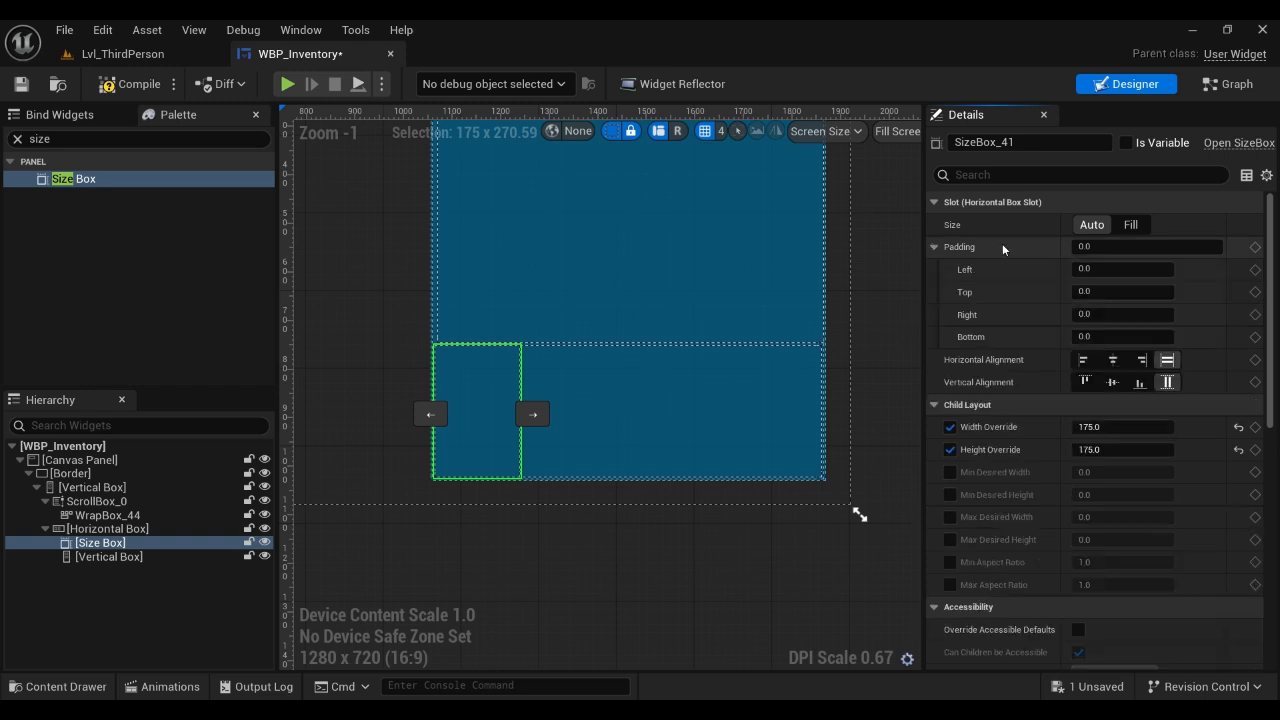
{"action": "left_click", "coordinate": [1112, 360]}
{"action": "left_click", "coordinate": [1112, 382]}
{"action": "left_click", "coordinate": [137, 86]}
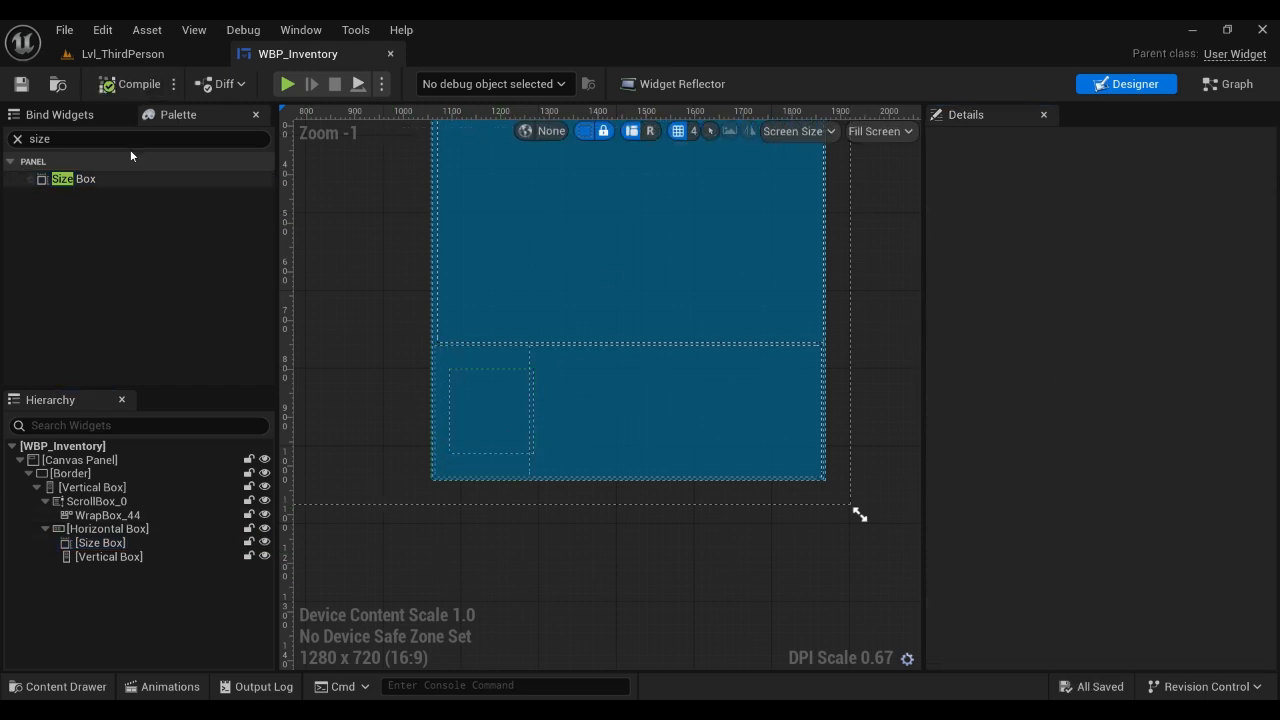
Clear the palette search and open WBP_InventoryItemSlot from the Blueprints/Widgets/Inventory folder.
{"action": "left_click", "coordinate": [16, 141]}
{"action": "key", "text": "ctrl+space"}
{"action": "left_click", "coordinate": [768, 439]}
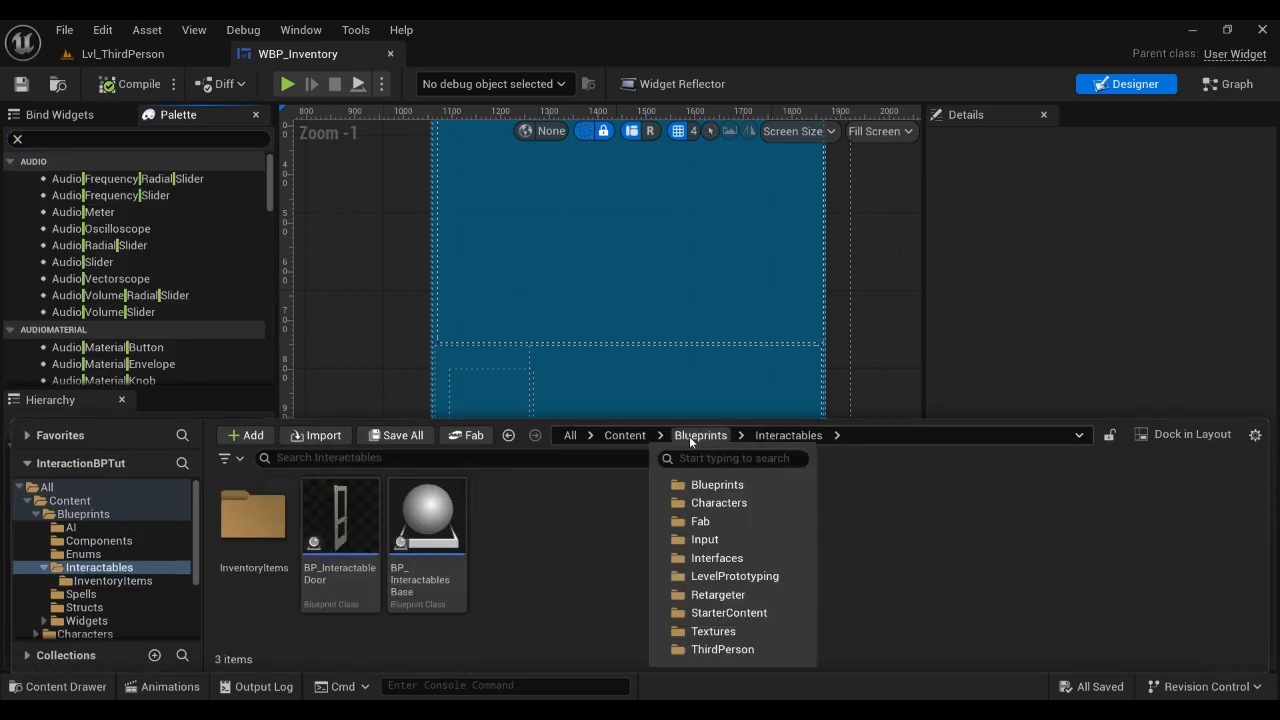
{"action": "left_click", "coordinate": [700, 437]}
{"action": "double_click", "coordinate": [785, 513]}
{"action": "double_click", "coordinate": [235, 518]}
{"action": "double_click", "coordinate": [431, 527]}
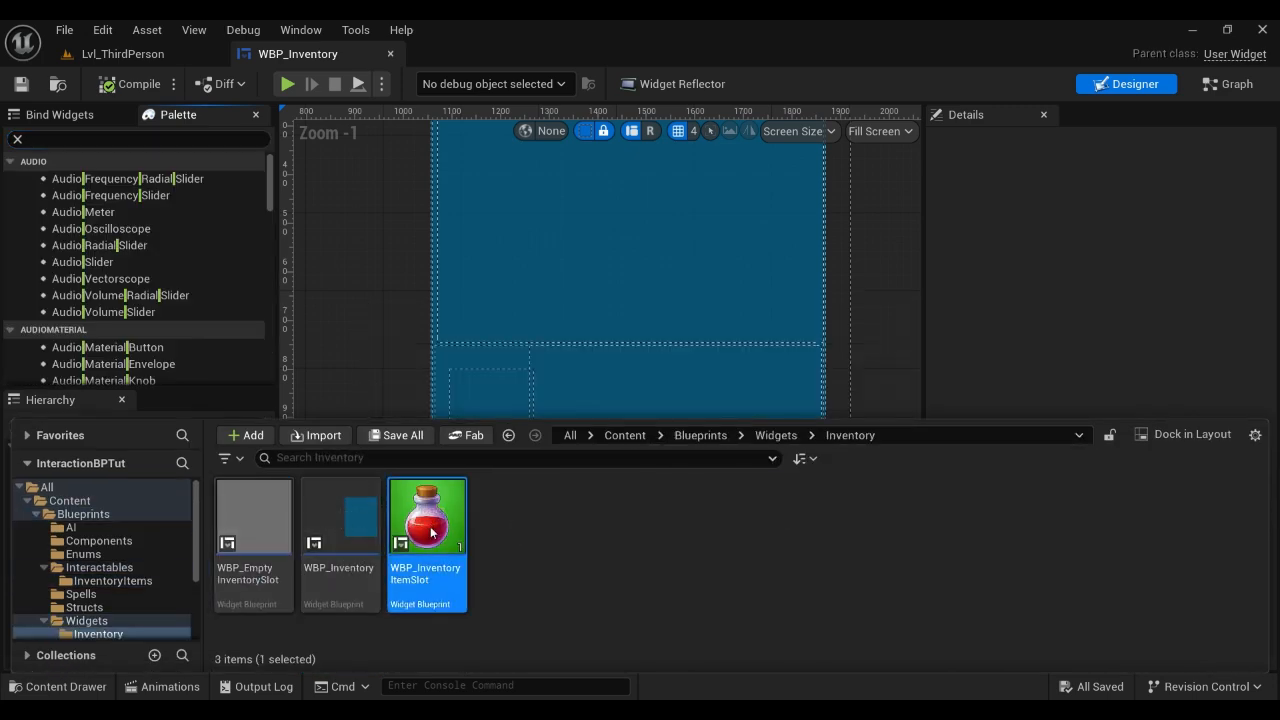
Select ItemSlotOverlay with its RarityBorder and text block in WBP_InventoryItemSlot and copy them.
{"action": "left_click", "coordinate": [66, 459]}
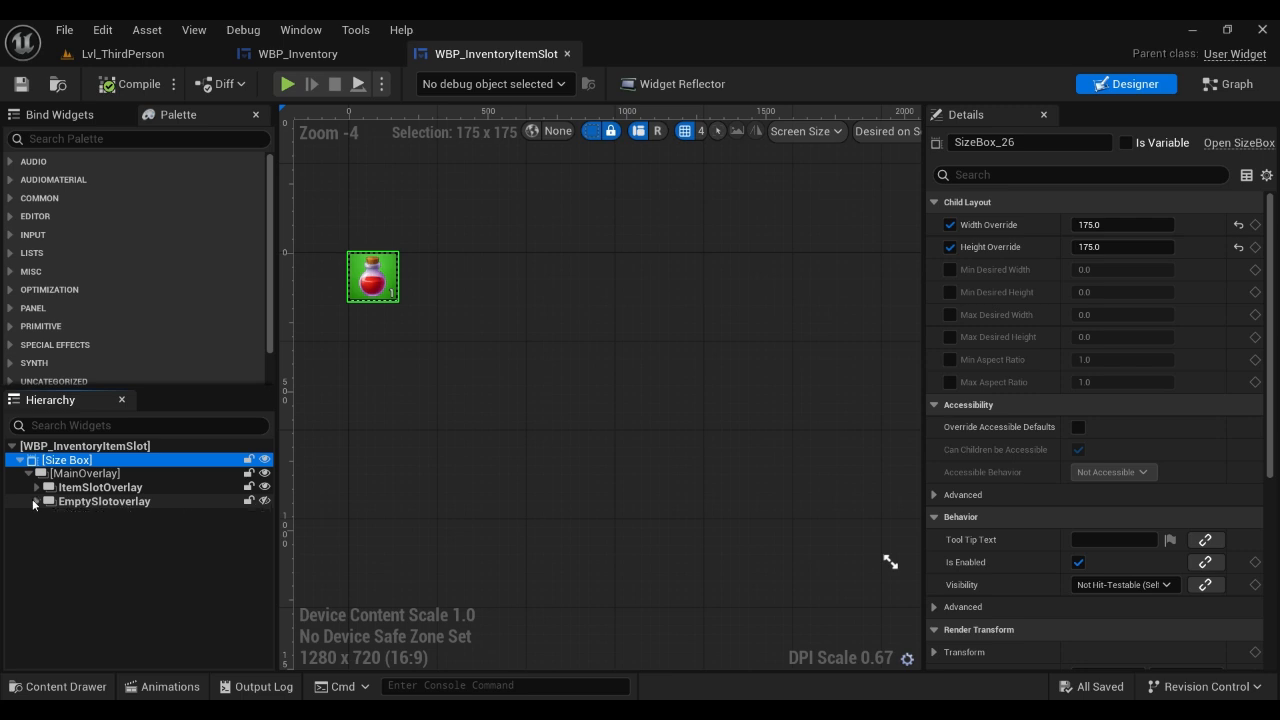
{"action": "left_click", "coordinate": [35, 501]}
{"action": "left_click", "coordinate": [37, 487]}
{"action": "left_click", "coordinate": [100, 487]}
{"action": "left_click", "coordinate": [112, 502]}
{"action": "left_click", "coordinate": [224, 513], "text": "shift"}
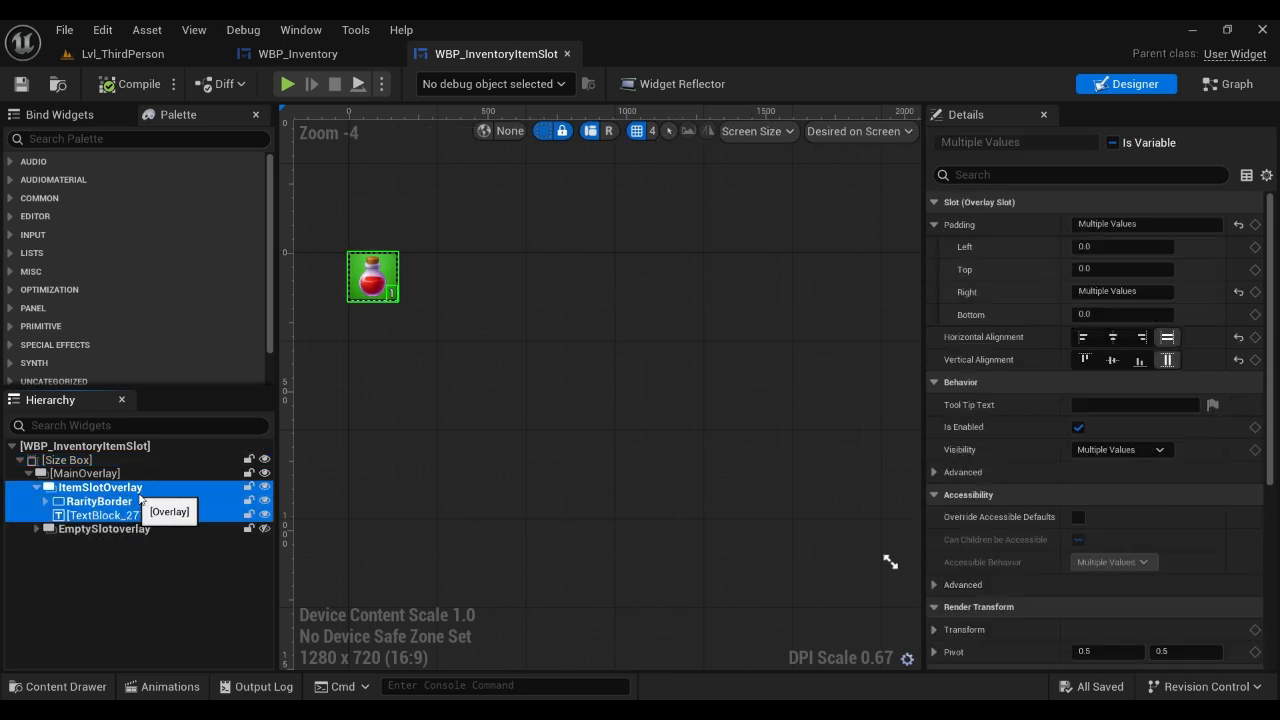
Paste the copied ItemSlotOverlay into the Size Box of WBP_Inventory, save, and clear the palette search.
{"action": "left_click", "coordinate": [300, 55]}
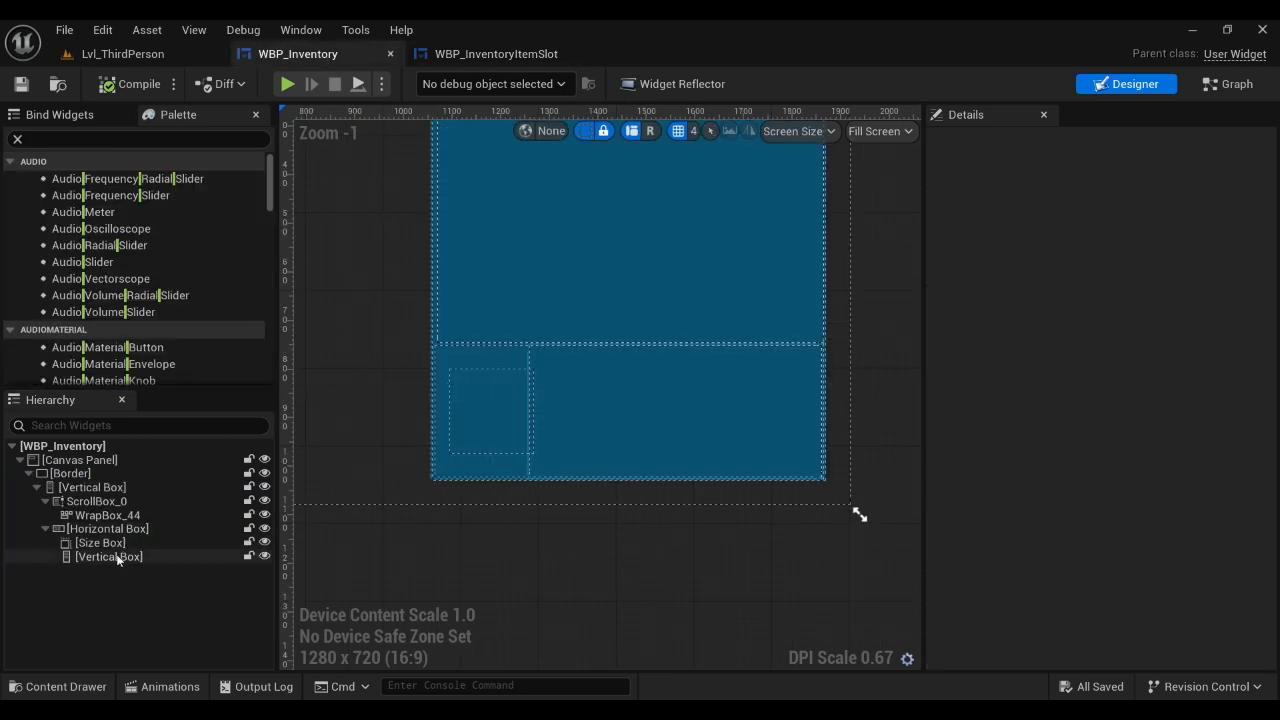
{"action": "left_click", "coordinate": [100, 542]}
{"action": "key", "text": "ctrl+v"}
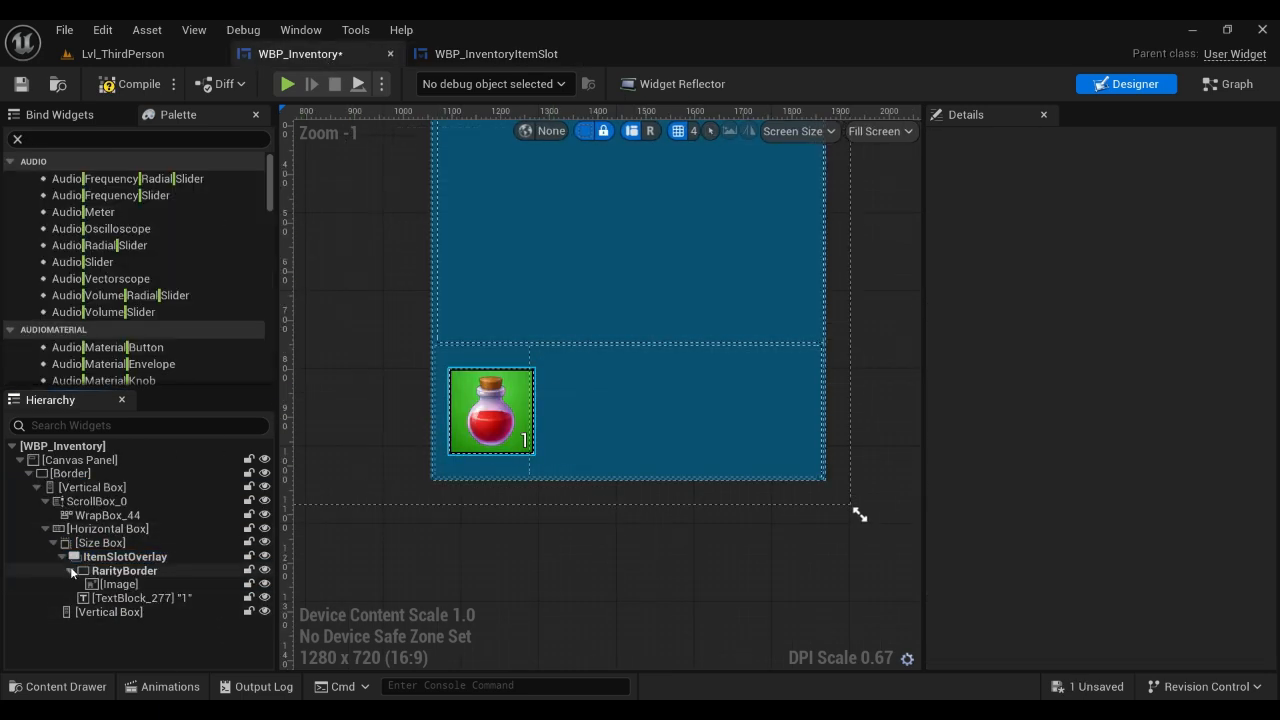
{"action": "left_click", "coordinate": [17, 139]}
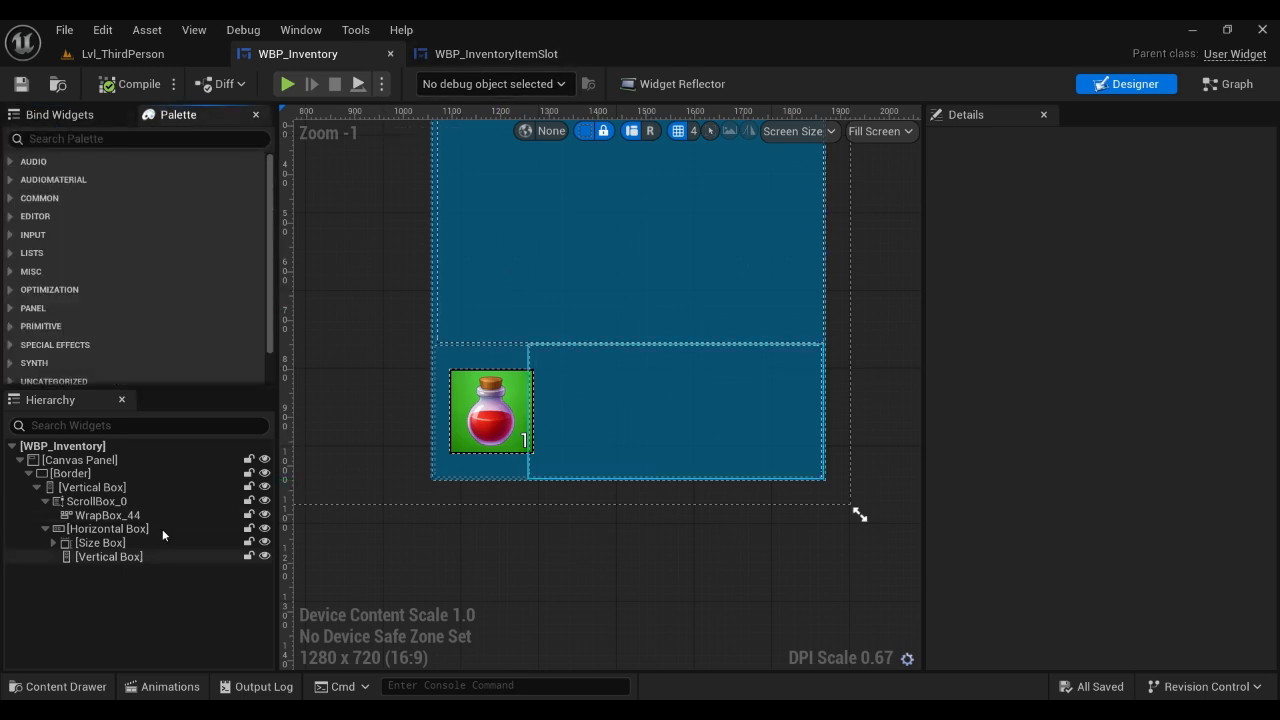
Center the Vertical Box beside the item image vertically, set its left padding to 30, and compile and save.
{"action": "left_click", "coordinate": [168, 556]}
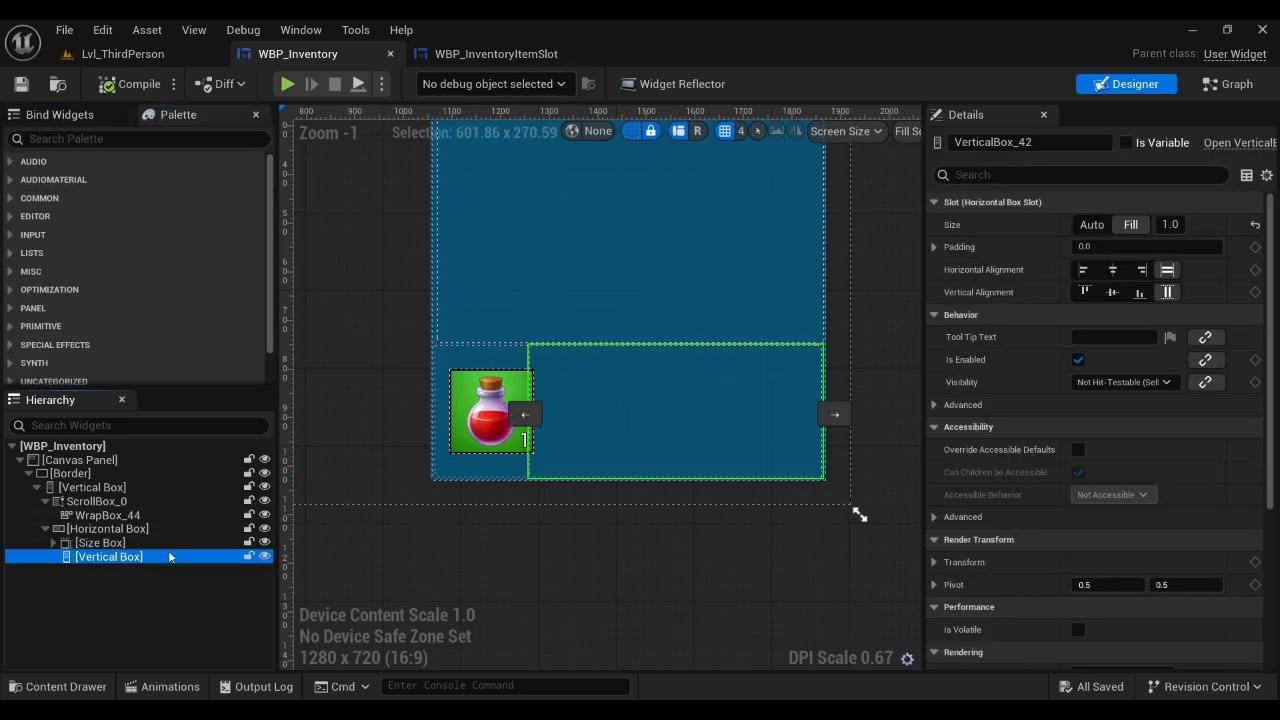
{"action": "left_click", "coordinate": [1112, 292]}
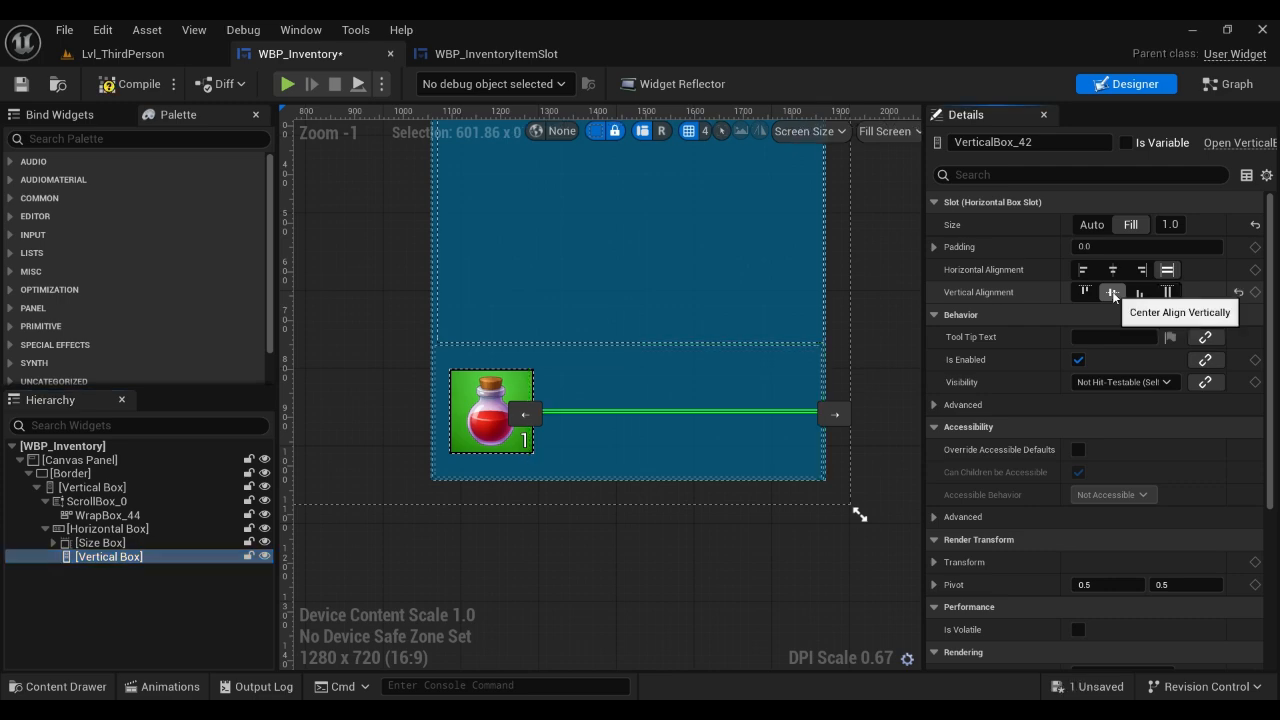
{"action": "left_click", "coordinate": [1040, 248]}
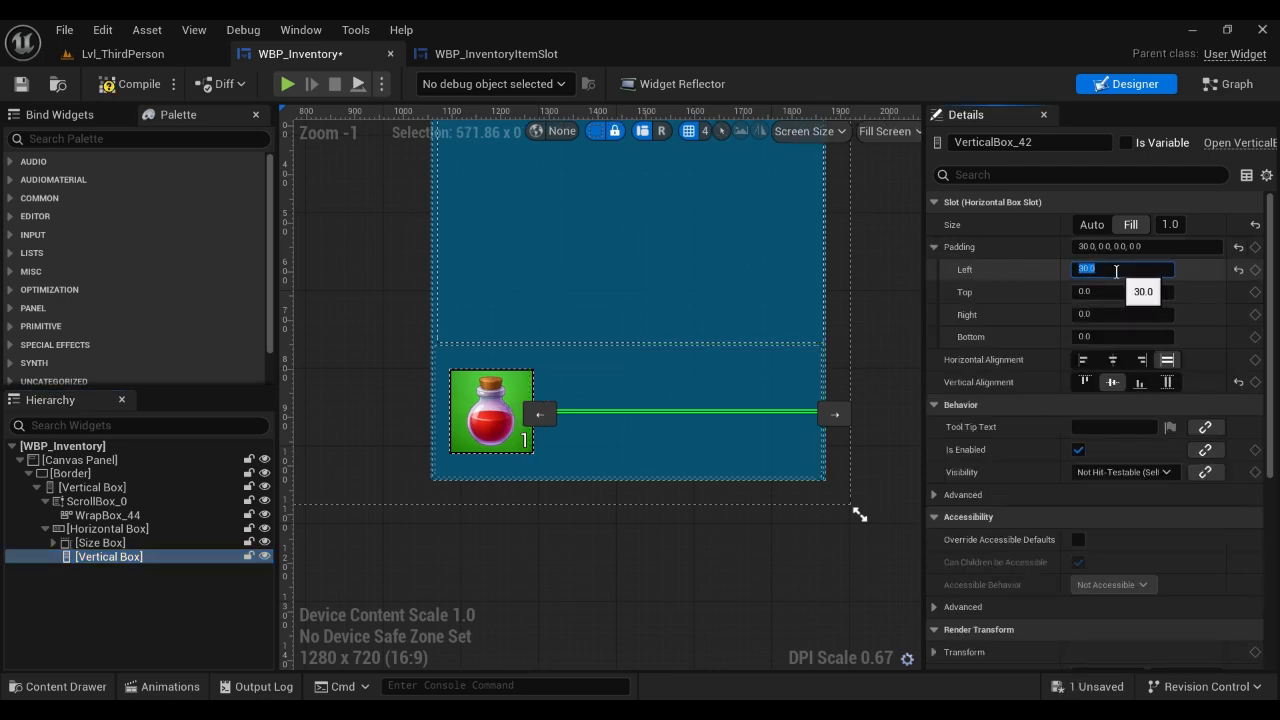
{"action": "scroll", "coordinate": [740, 408], "scroll_direction": "up", "scroll_amount": 4}
{"action": "left_click", "coordinate": [722, 449]}
{"action": "left_click", "coordinate": [157, 556]}
{"action": "key", "text": "ctrl+s"}
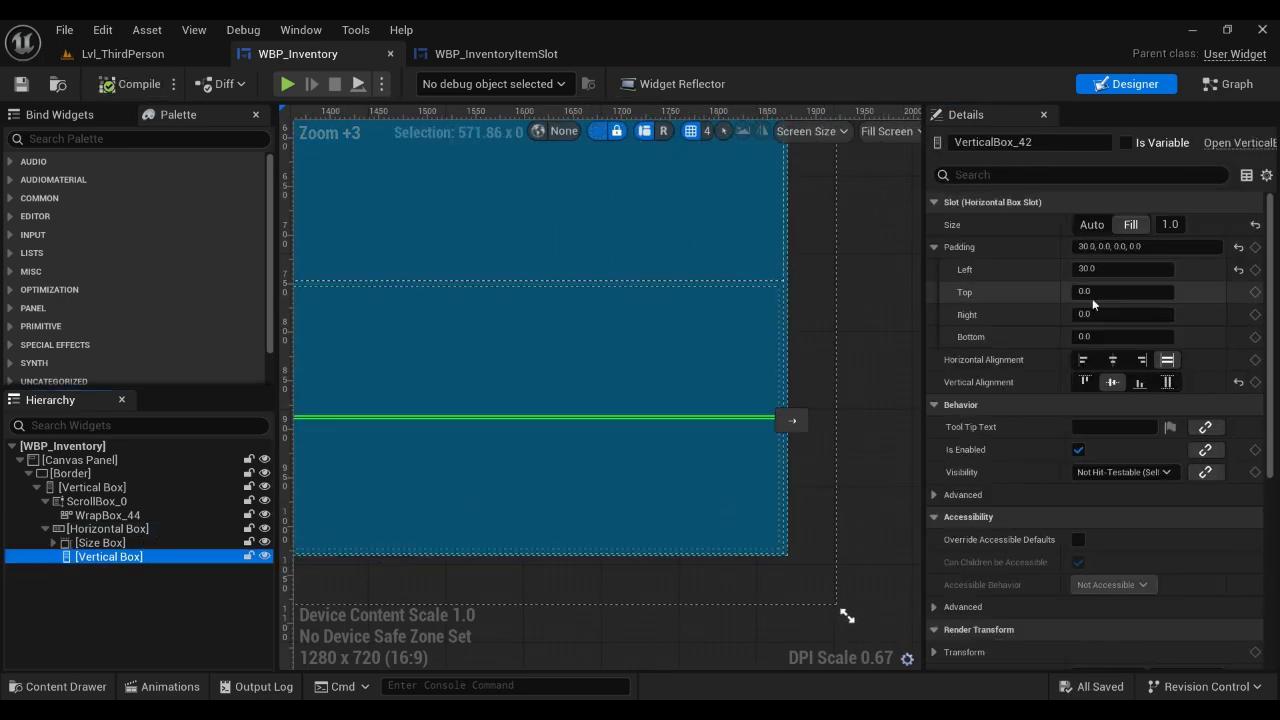
{"action": "scroll", "coordinate": [814, 370], "scroll_direction": "down", "scroll_amount": 3}
{"action": "right_click_drag", "start_coordinate": [815, 367], "coordinate": [864, 367]}
{"action": "left_click", "coordinate": [124, 86]}
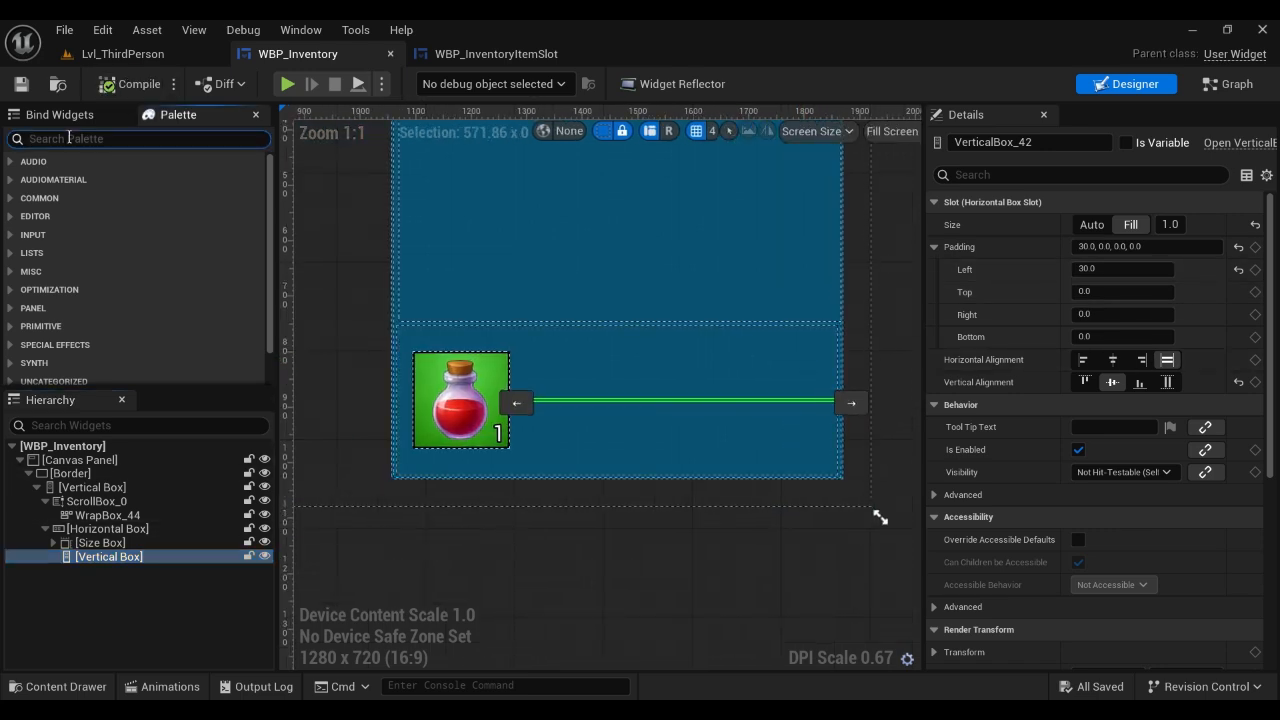
Add a Horizontal Box inside the Vertical Box beside the item image and place two Buttons in it.
{"action": "left_click", "coordinate": [68, 138]}
{"action": "type", "text": "hori"}
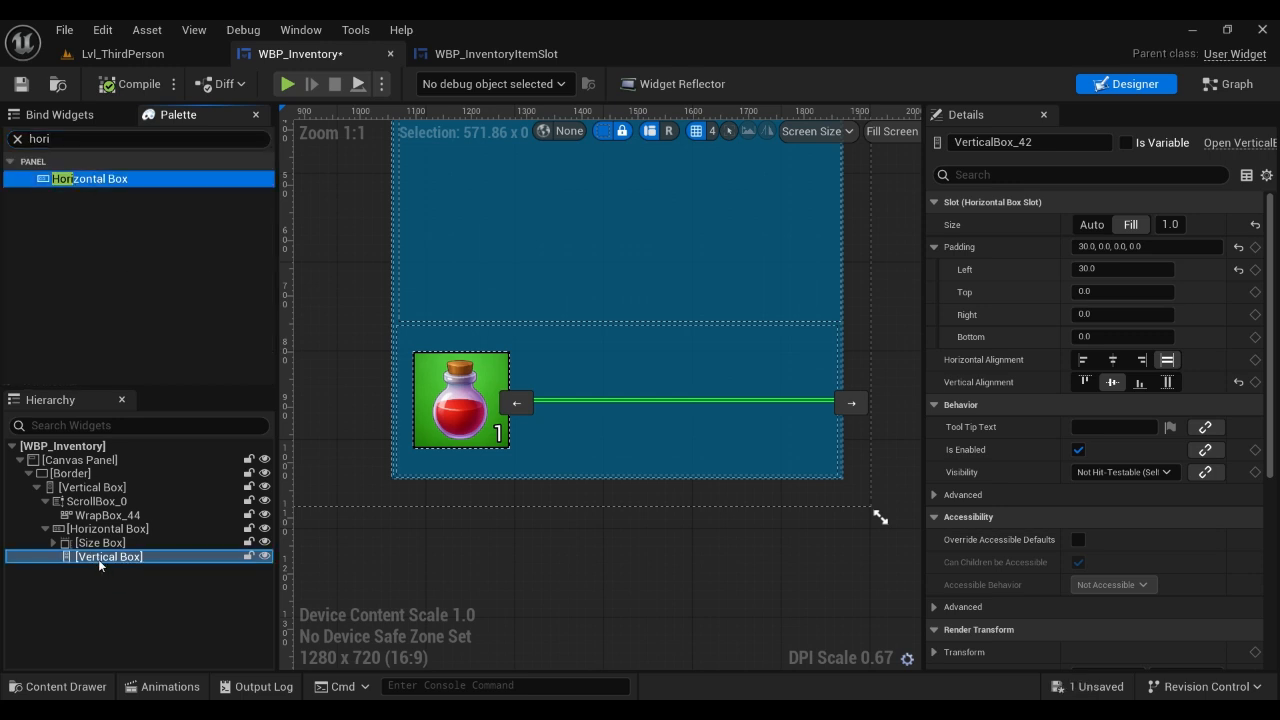
{"action": "left_click_drag", "start_coordinate": [99, 562], "coordinate": [100, 563]}
{"action": "type", "text": "button"}
{"action": "left_click_drag", "start_coordinate": [69, 213], "coordinate": [137, 592]}
{"action": "key", "text": "ctrl+d"}
Rename the first button SplitButton and the second one DropButton.
{"action": "left_click", "coordinate": [139, 585]}
{"action": "left_click", "coordinate": [1061, 139]}
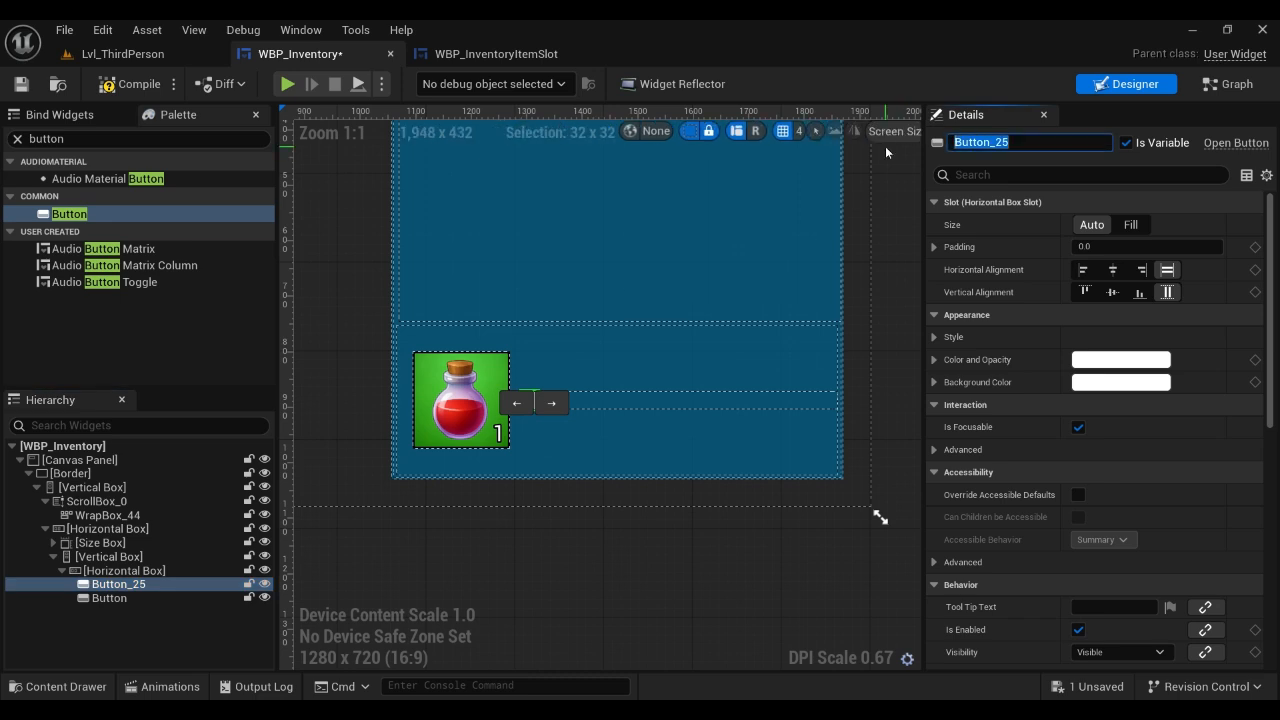
{"action": "key", "text": "BackSpace"}
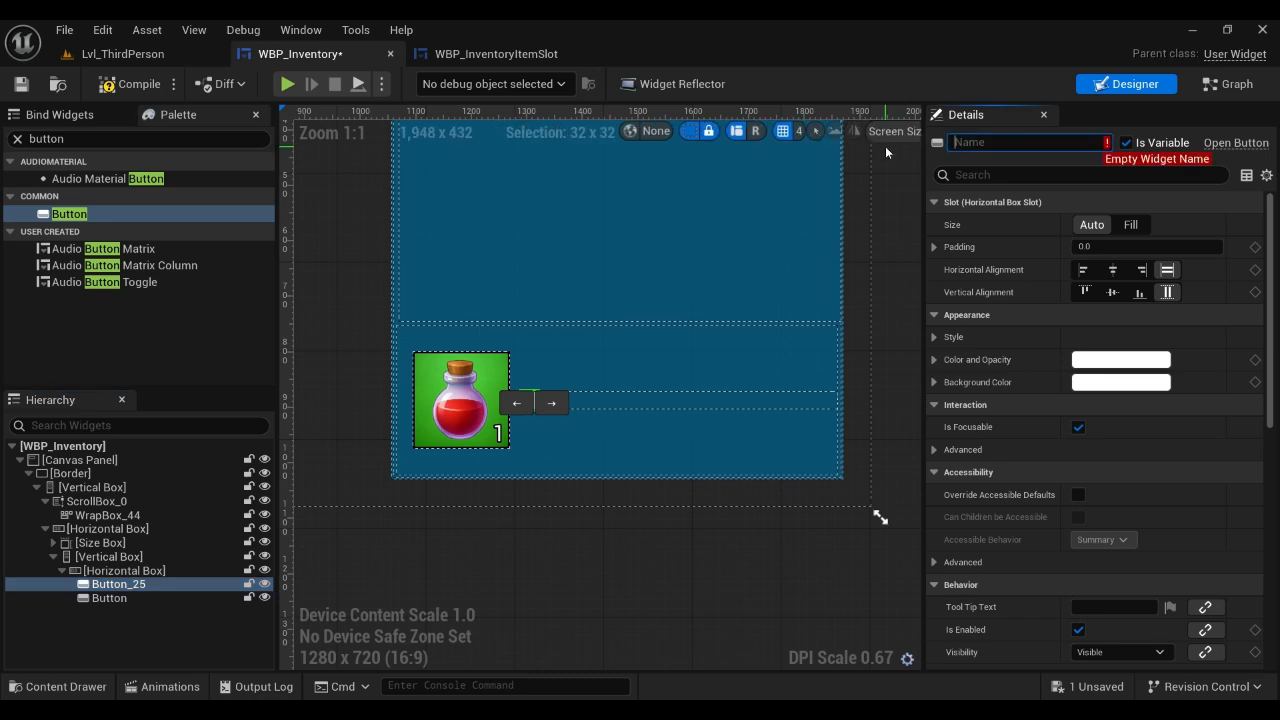
{"action": "type", "text": "SplitButton"}
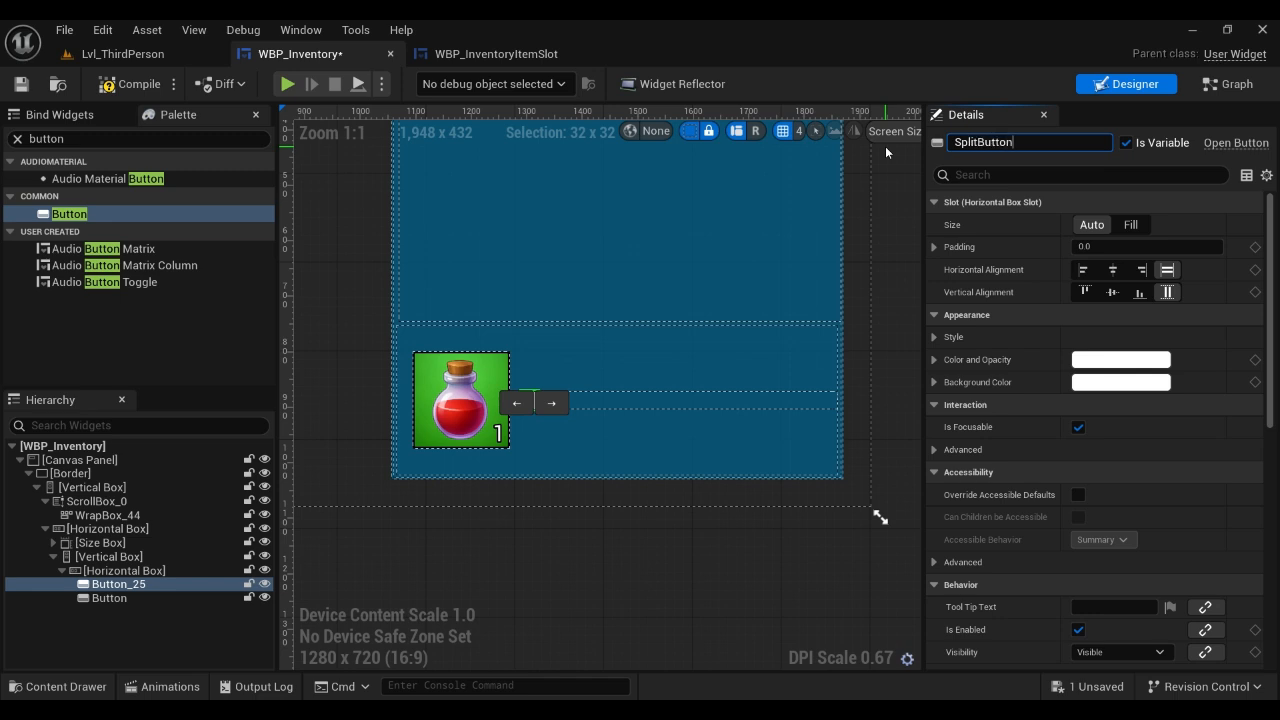
{"action": "key", "text": "Return"}
{"action": "left_click", "coordinate": [109, 598]}
{"action": "left_click", "coordinate": [1030, 142]}
{"action": "type", "text": "Dr"}
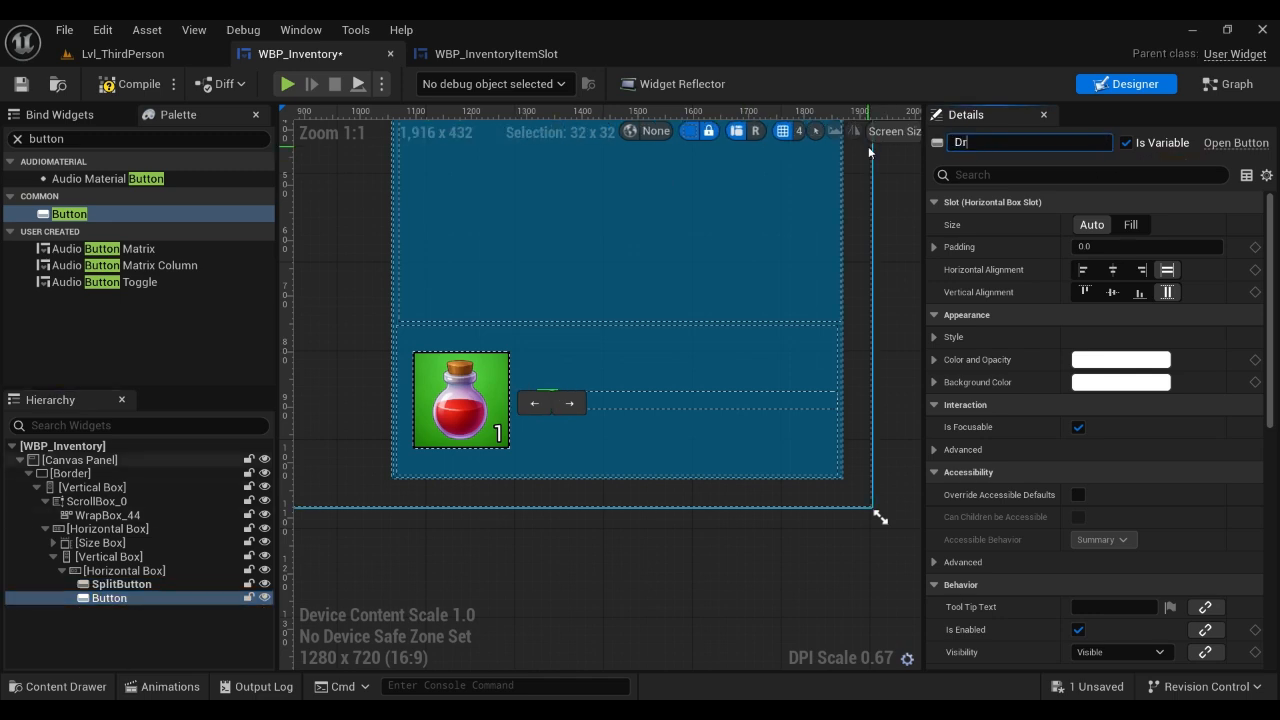
{"action": "type", "text": "opButton"}
{"action": "key", "text": "Return"}
Set SplitButton and DropButton to Fill size with a padding of 20.
{"action": "left_click", "coordinate": [130, 584], "text": "ctrl"}
{"action": "left_click", "coordinate": [1131, 224]}
{"action": "left_click", "coordinate": [1086, 269]}
{"action": "key", "text": "Return"}
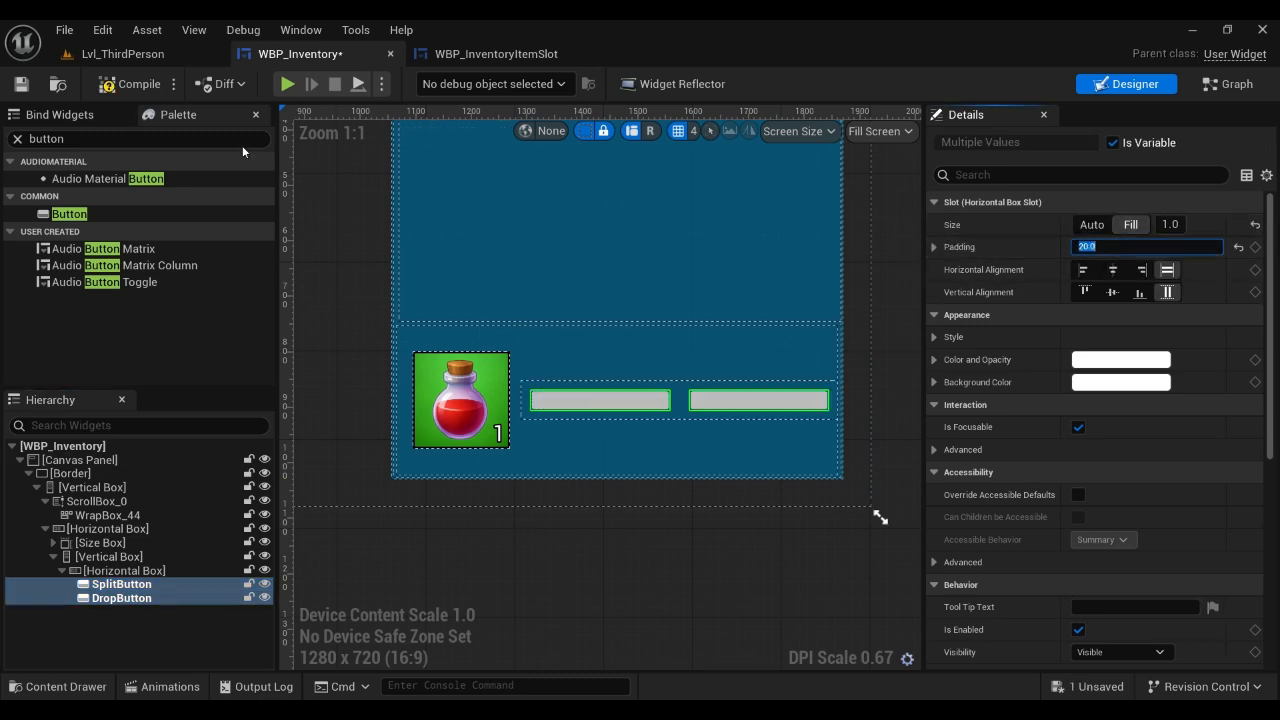
Add a Slider to the Vertical Box and move it above the Horizontal Box holding the buttons.
{"action": "left_click", "coordinate": [18, 139]}
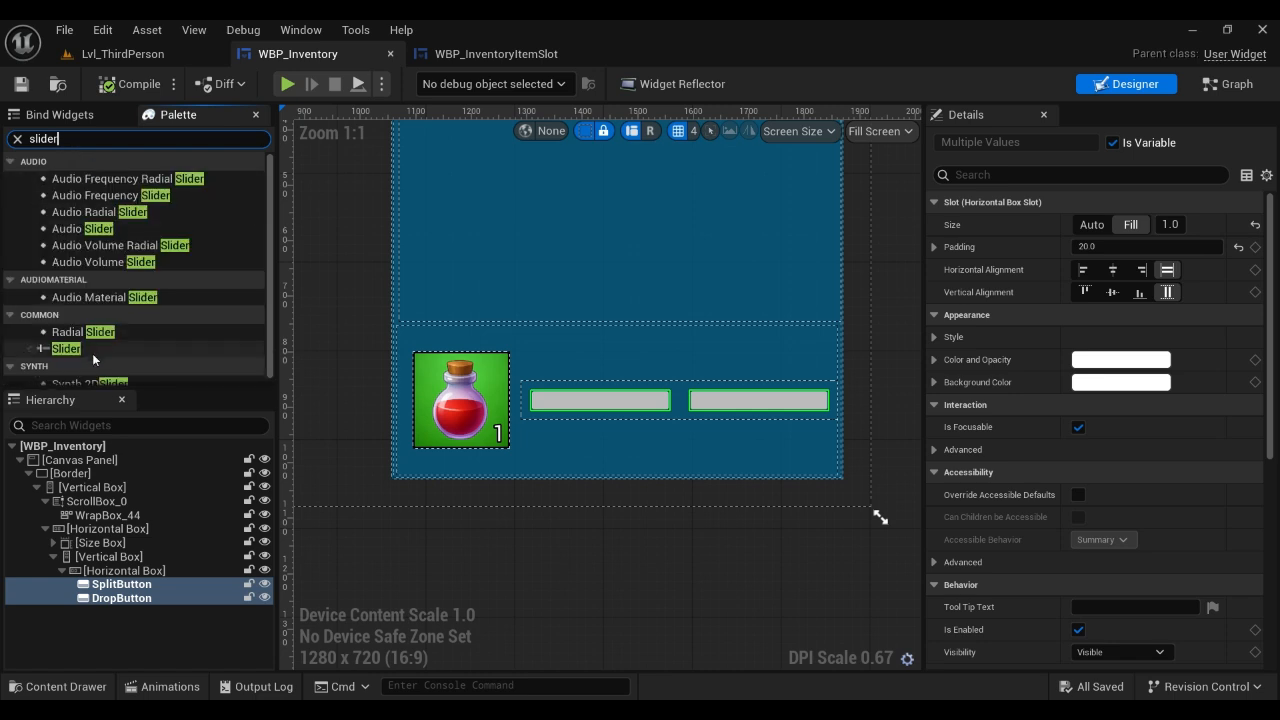
{"action": "left_click_drag", "start_coordinate": [122, 560], "coordinate": [121, 559]}
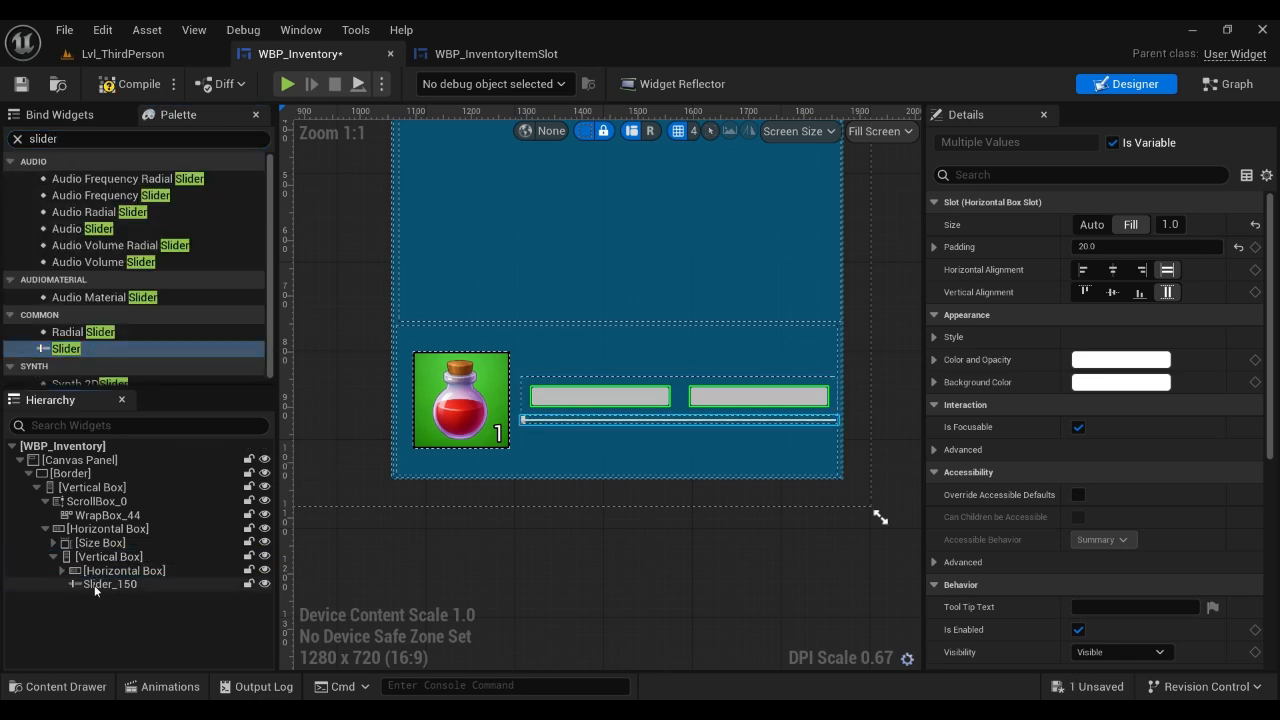
{"action": "left_click", "coordinate": [95, 589]}
{"action": "left_click", "coordinate": [684, 412]}
Add a Text block to the Vertical Box and move it above the slider.
{"action": "left_click", "coordinate": [100, 139]}
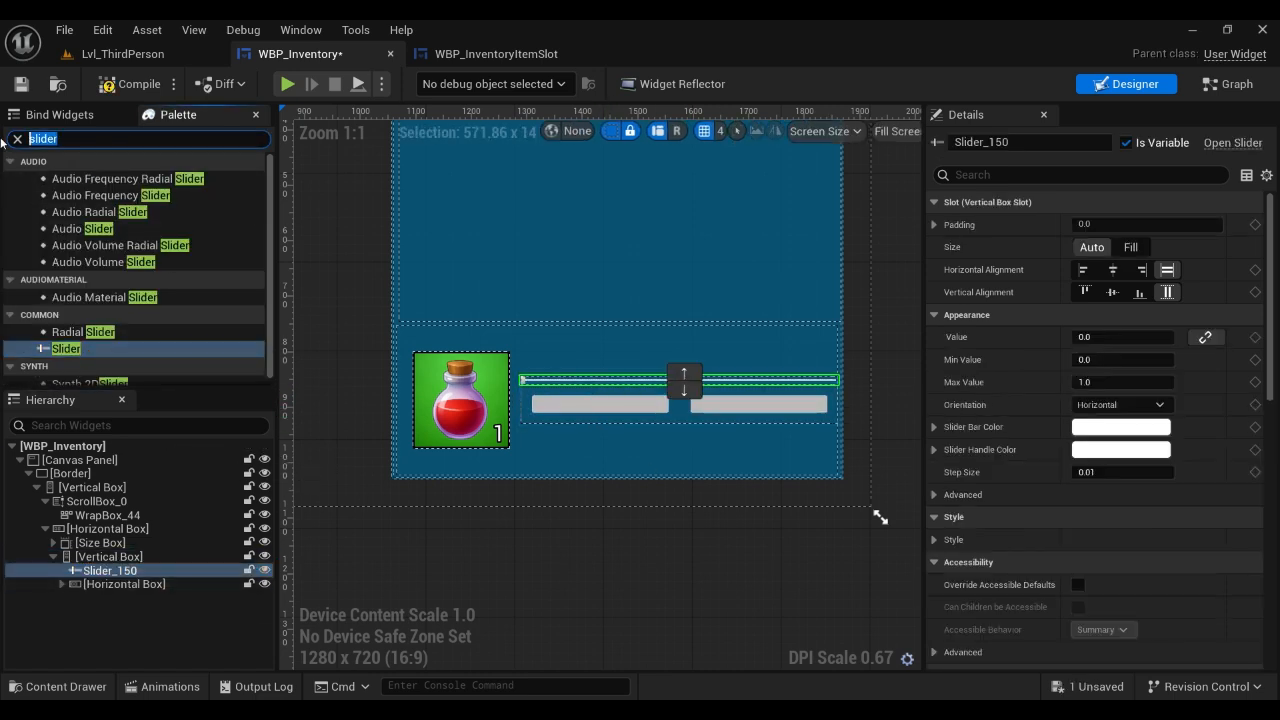
{"action": "type", "text": "text"}
{"action": "left_click_drag", "start_coordinate": [62, 195], "coordinate": [101, 562]}
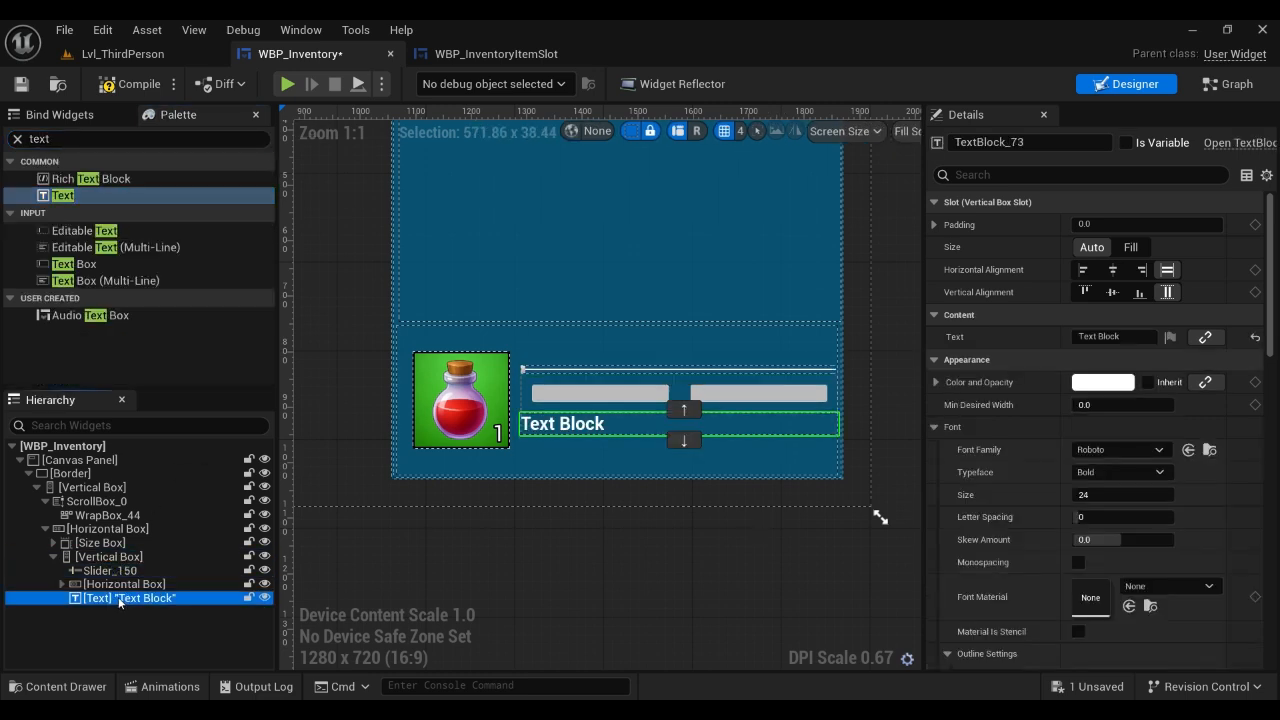
{"action": "left_click", "coordinate": [684, 408]}
Set the text block and slider to Fill size, align the text to horizontal center and vertical bottom, and compile.
{"action": "left_click", "coordinate": [1131, 247]}
{"action": "left_click", "coordinate": [150, 584]}
{"action": "left_click", "coordinate": [151, 571]}
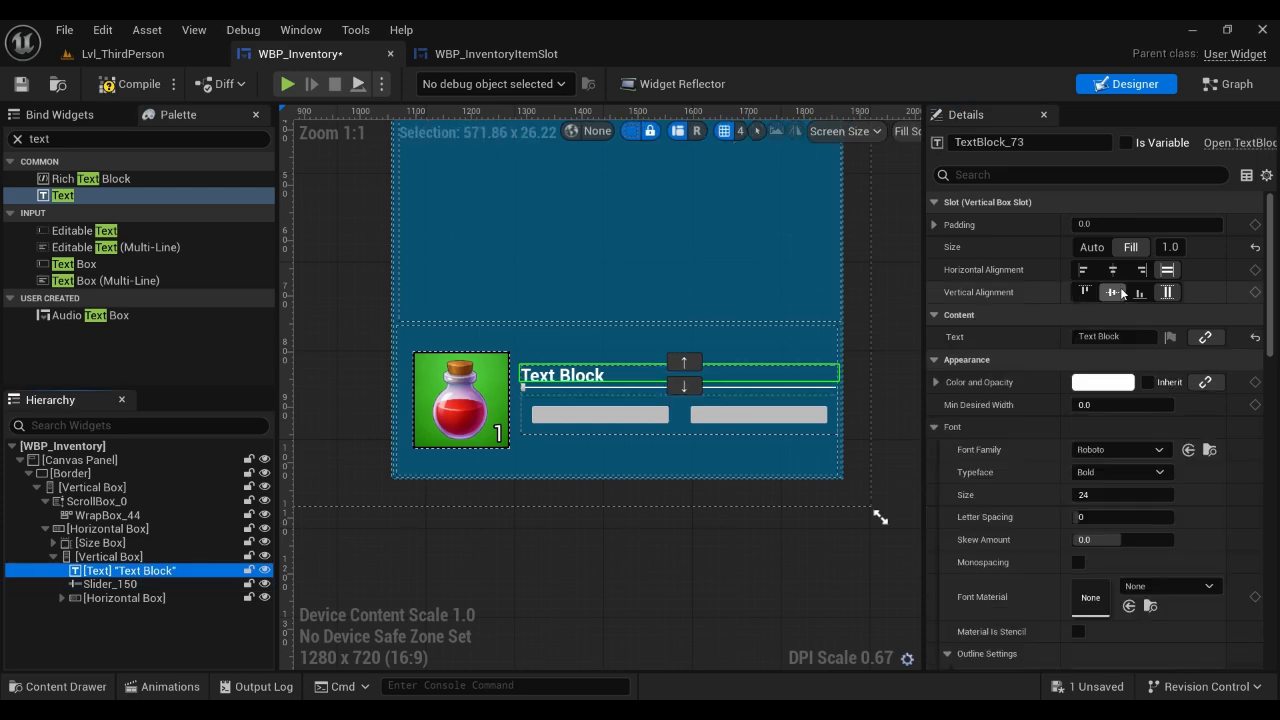
{"action": "left_click", "coordinate": [1121, 272]}
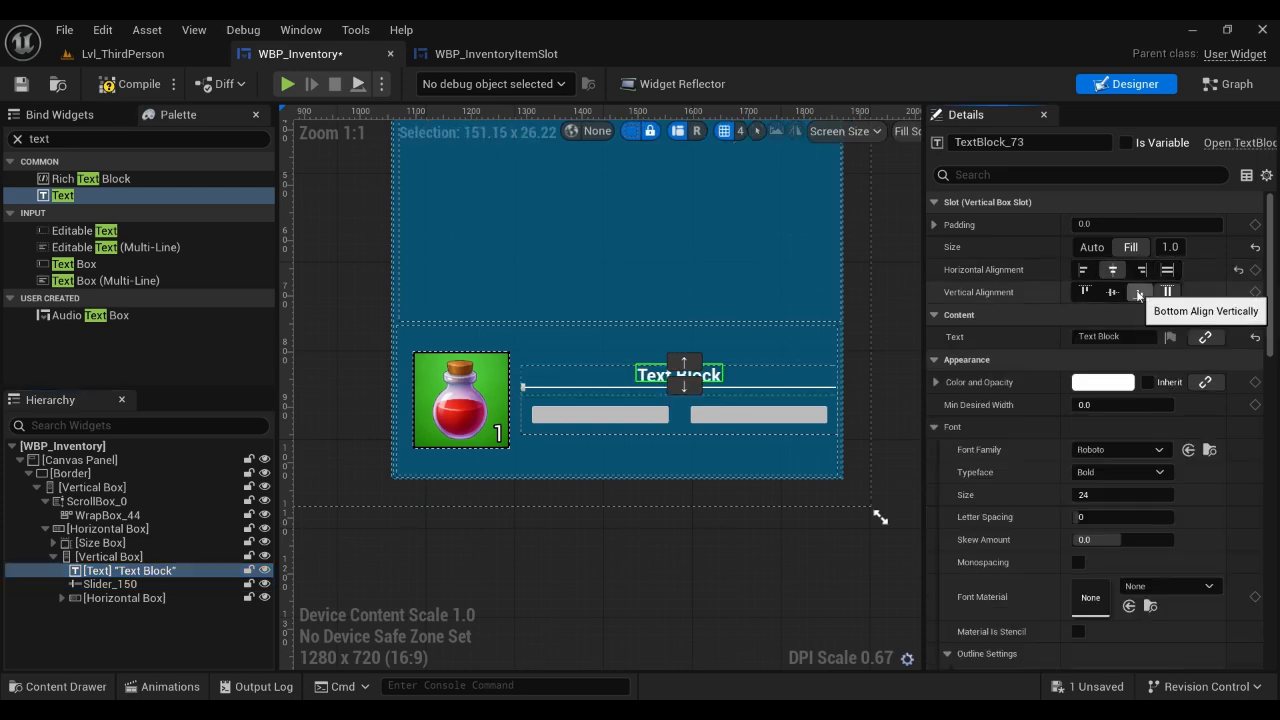
{"action": "scroll", "coordinate": [700, 387], "scroll_direction": "up", "scroll_amount": 4}
{"action": "left_click", "coordinate": [700, 388]}
{"action": "scroll", "coordinate": [542, 426], "scroll_direction": "down", "scroll_amount": 4}
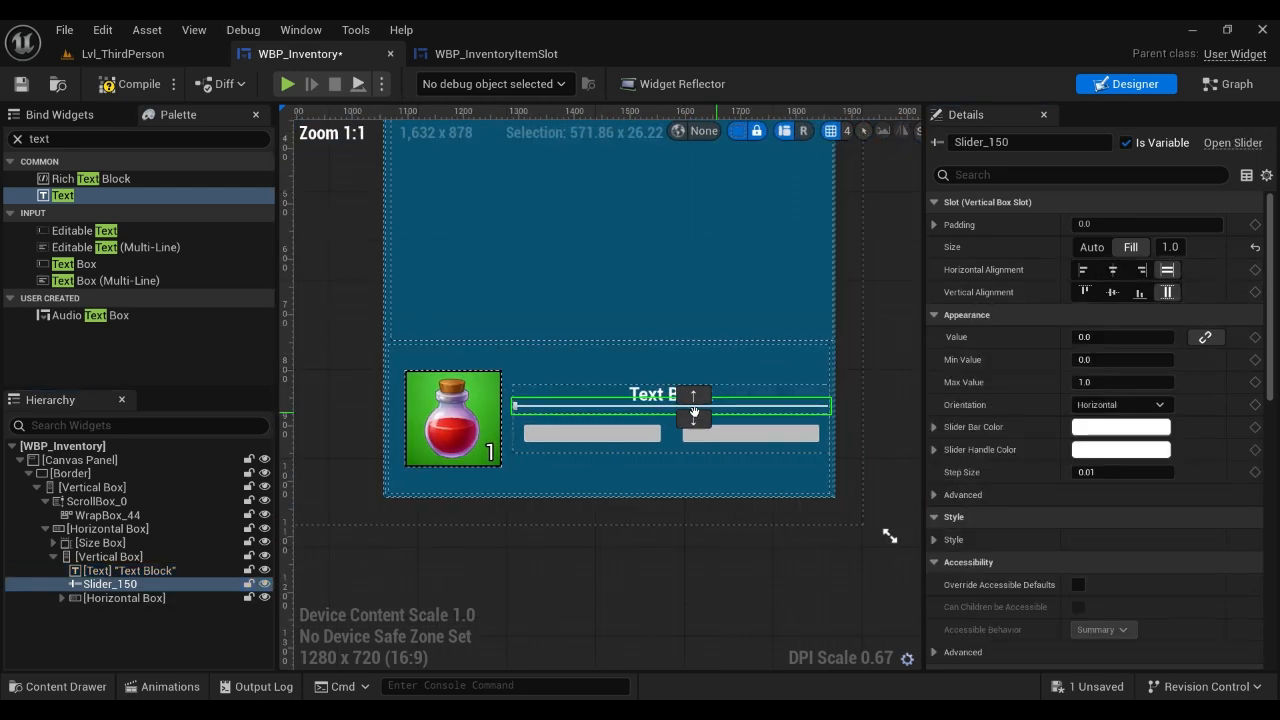
{"action": "left_click", "coordinate": [140, 84]}
{"action": "left_click", "coordinate": [558, 565]}
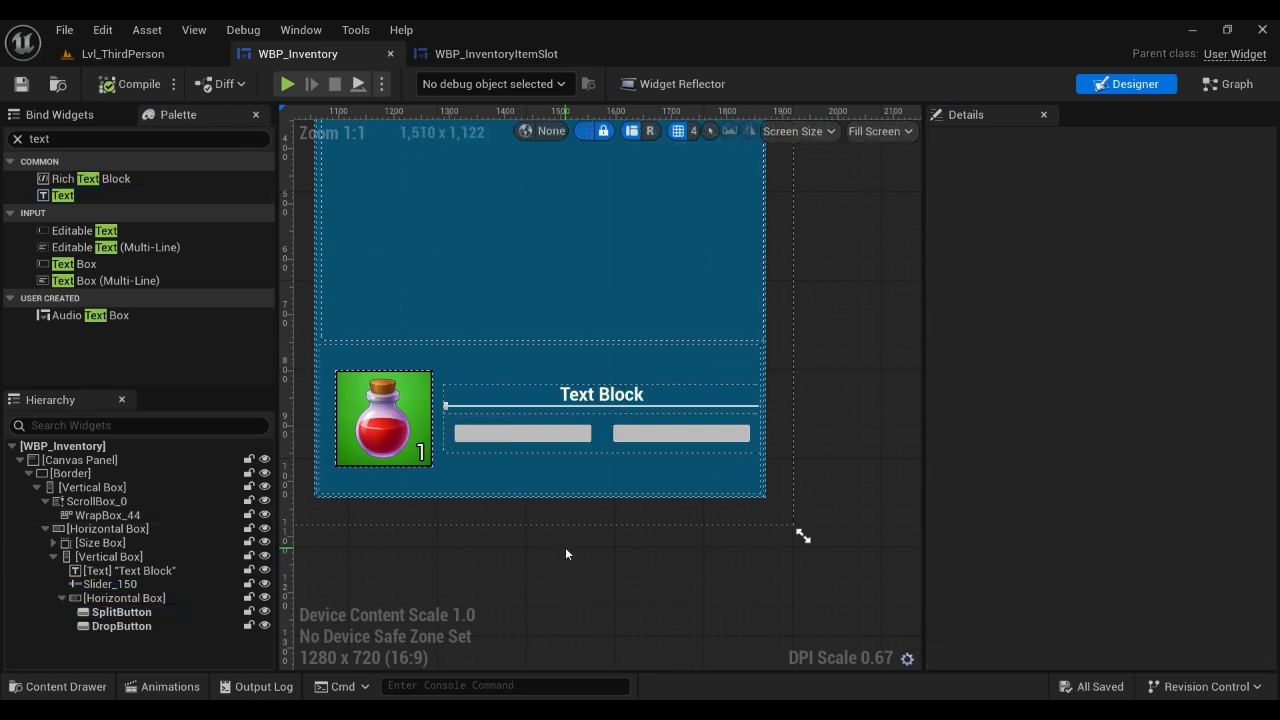
Change the text block above the slider to 1/3 and set its font size to 50.
{"action": "left_click", "coordinate": [17, 139]}
{"action": "left_click", "coordinate": [604, 394]}
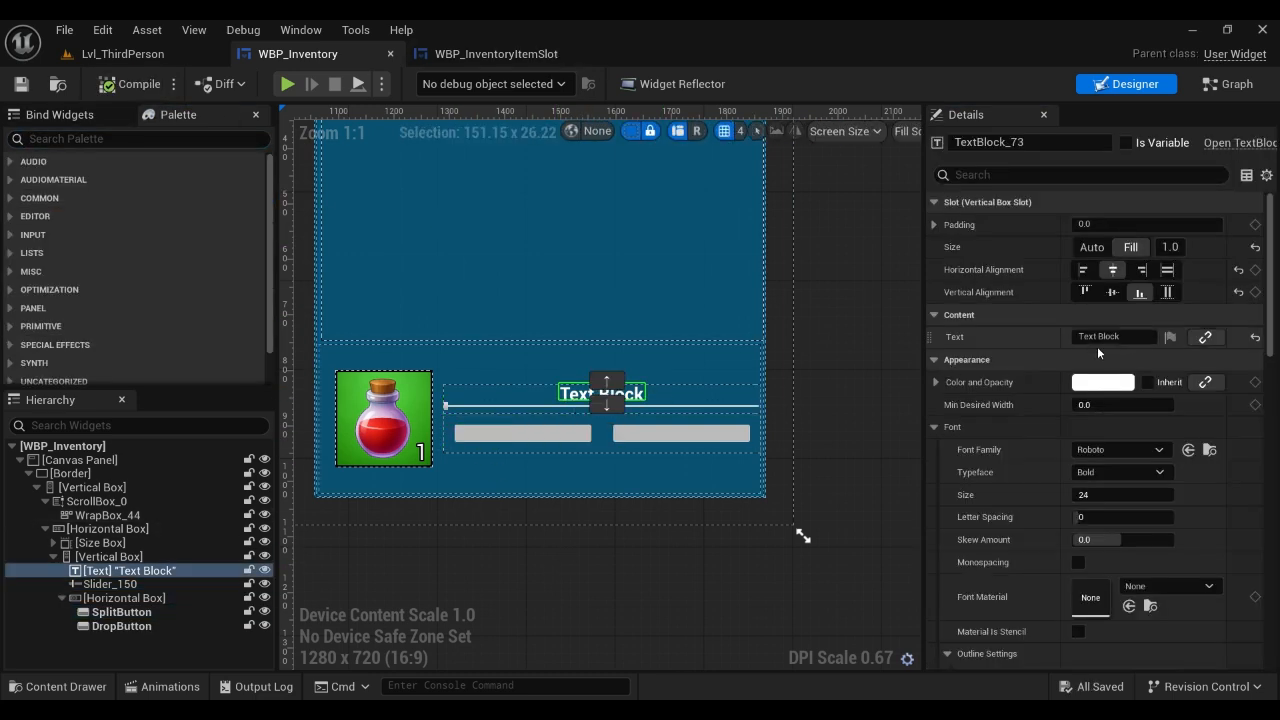
{"action": "key", "text": "Return"}
{"action": "scroll", "coordinate": [850, 331], "scroll_direction": "up", "scroll_amount": 6}
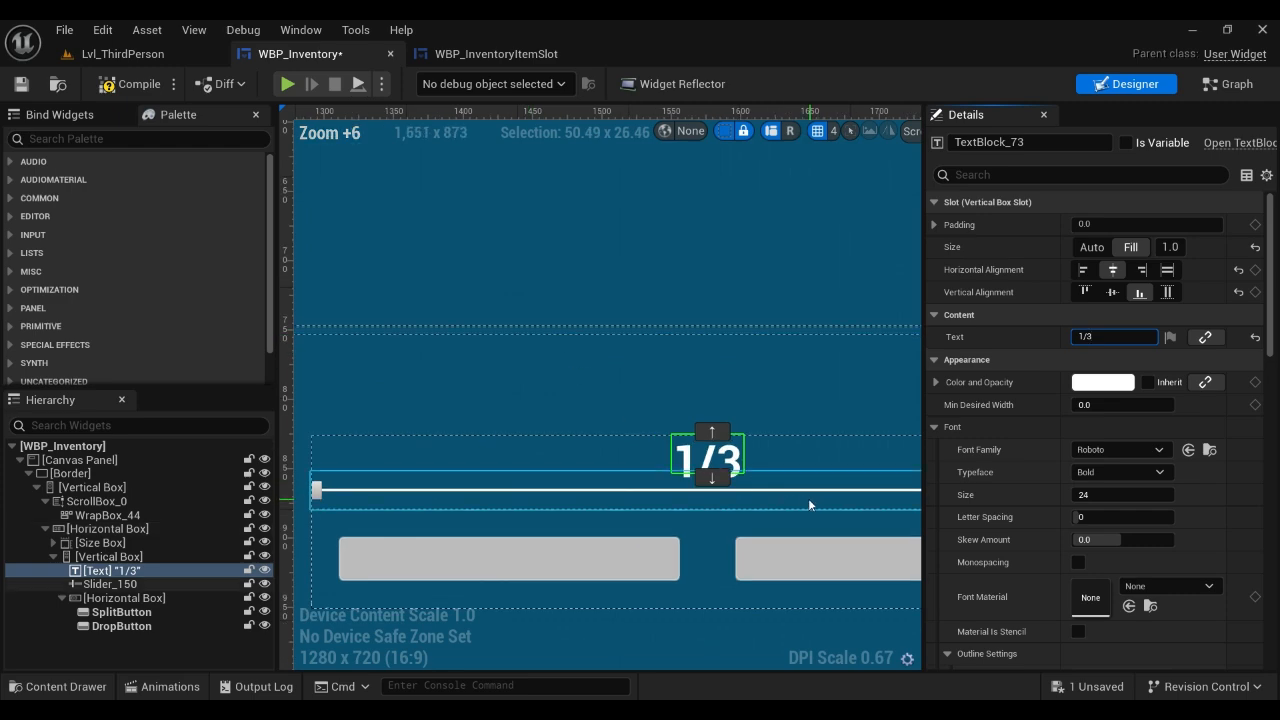
{"action": "scroll", "coordinate": [737, 509], "scroll_direction": "down", "scroll_amount": 1}
{"action": "left_click", "coordinate": [1114, 496]}
{"action": "type", "text": "50"}
{"action": "key", "text": "Return"}
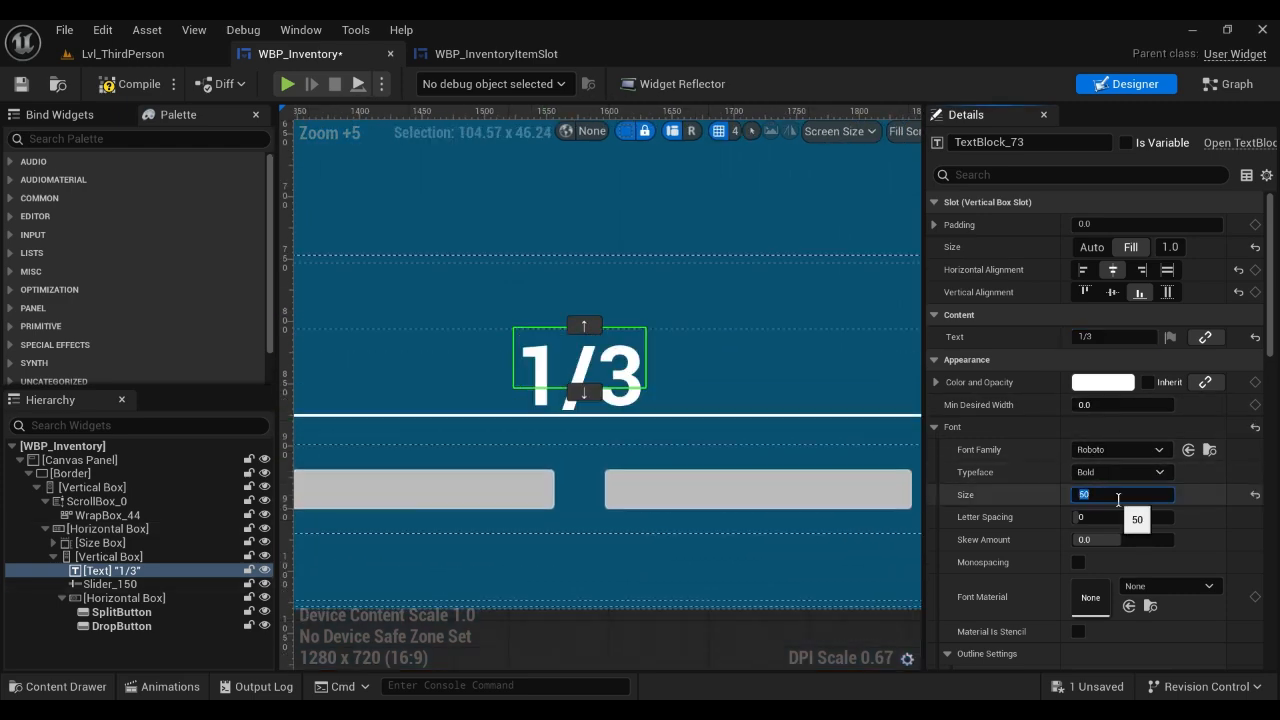
Slant the 1/3 text block with a render transform shear and change its color to black.
{"action": "right_click_drag", "start_coordinate": [1046, 494], "coordinate": [1034, 587]}
{"action": "scroll", "coordinate": [1075, 346], "scroll_direction": "down", "scroll_amount": 10}
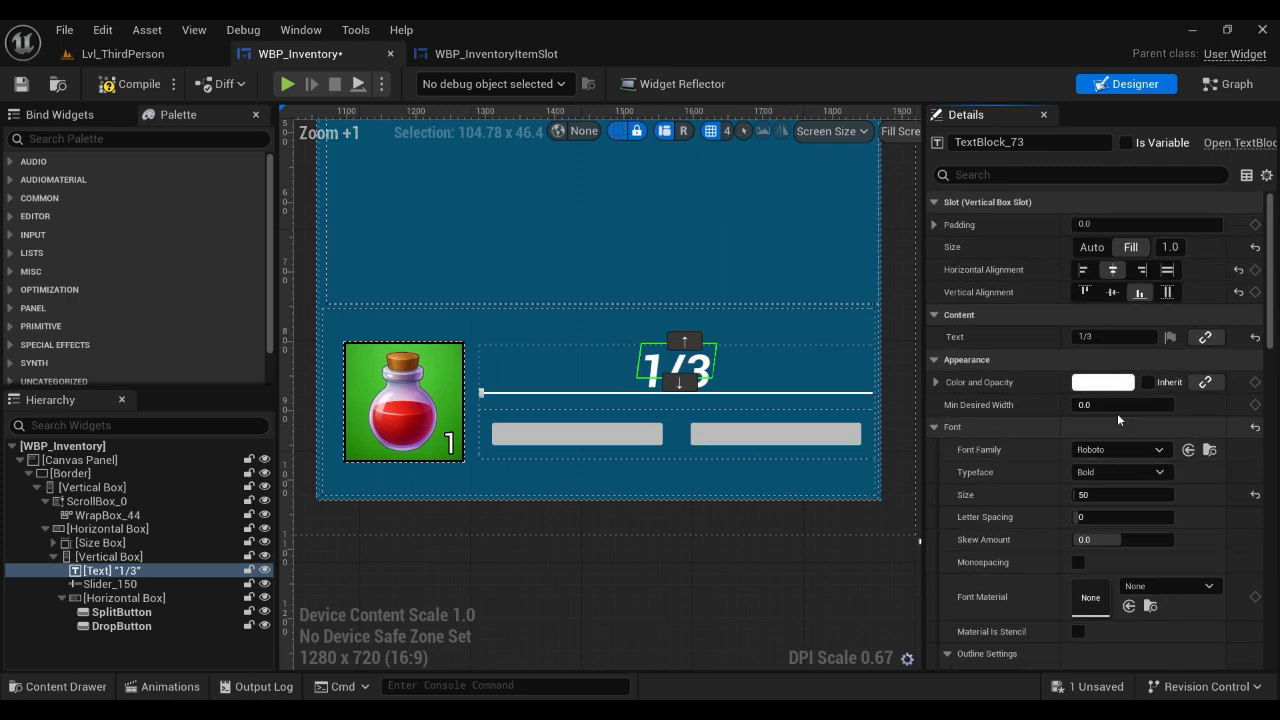
{"action": "left_click", "coordinate": [1105, 382]}
{"action": "left_click", "coordinate": [955, 549]}
{"action": "left_click", "coordinate": [769, 584]}
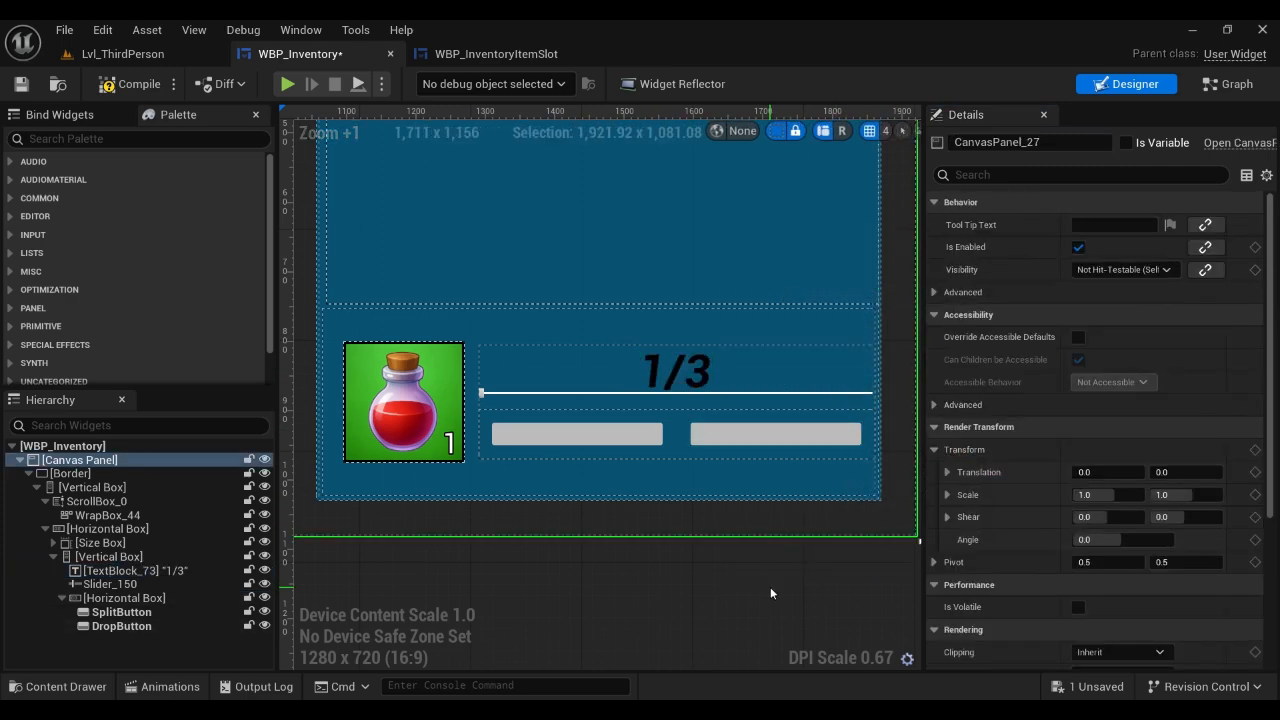
Set the slider's minimum value and step size to 1.0 and enable Mouse Uses Step.
{"action": "left_click", "coordinate": [527, 391]}
{"action": "left_click", "coordinate": [130, 84]}
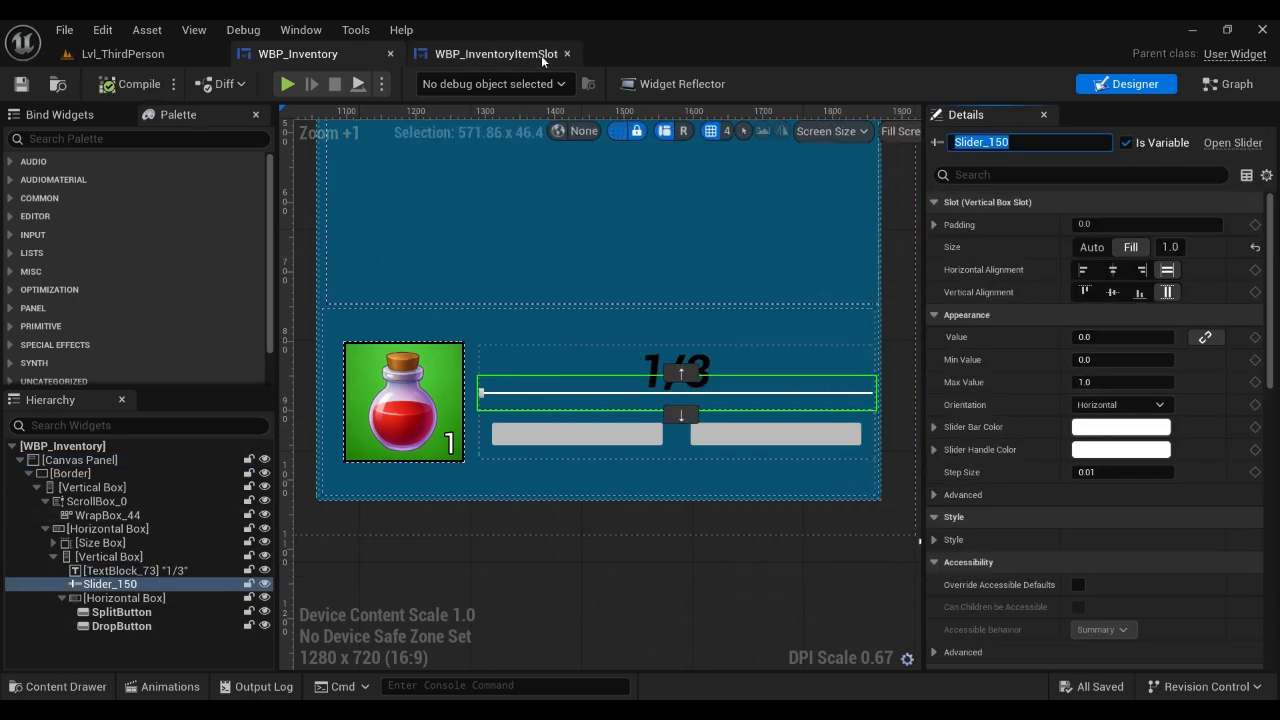
{"action": "scroll", "coordinate": [977, 334], "scroll_direction": "down", "scroll_amount": 1}
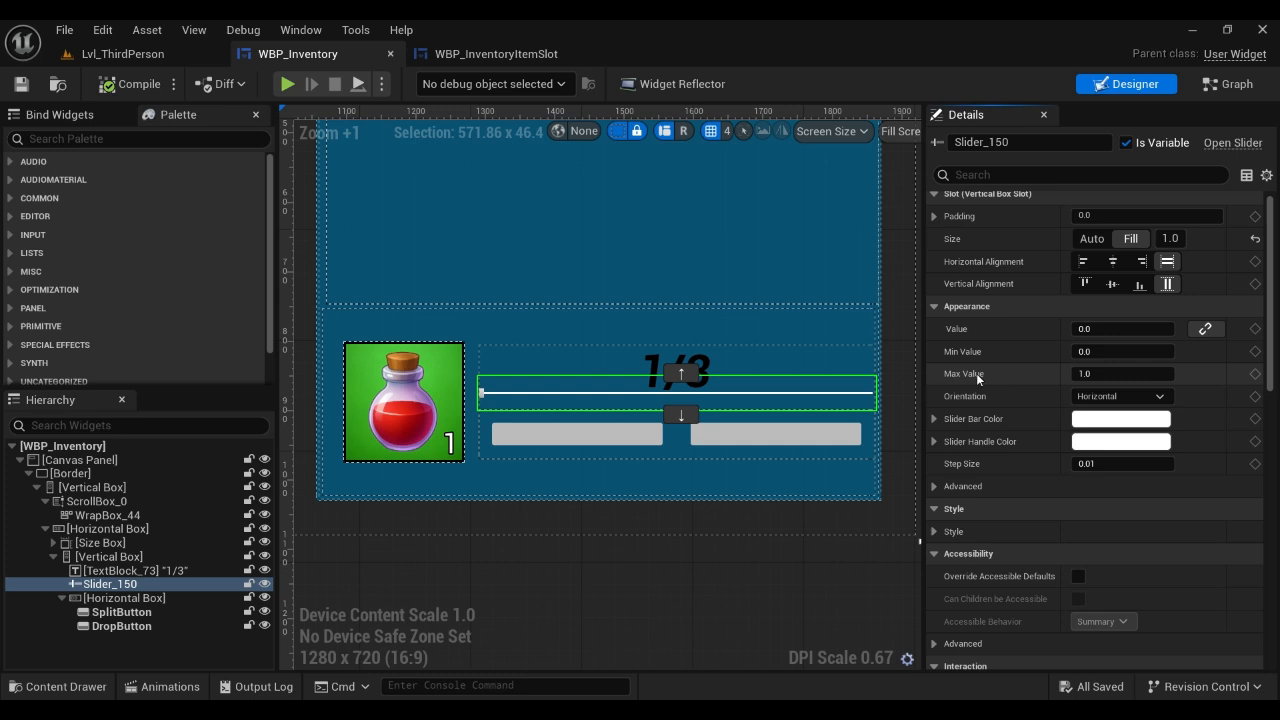
{"action": "key", "text": "Return"}
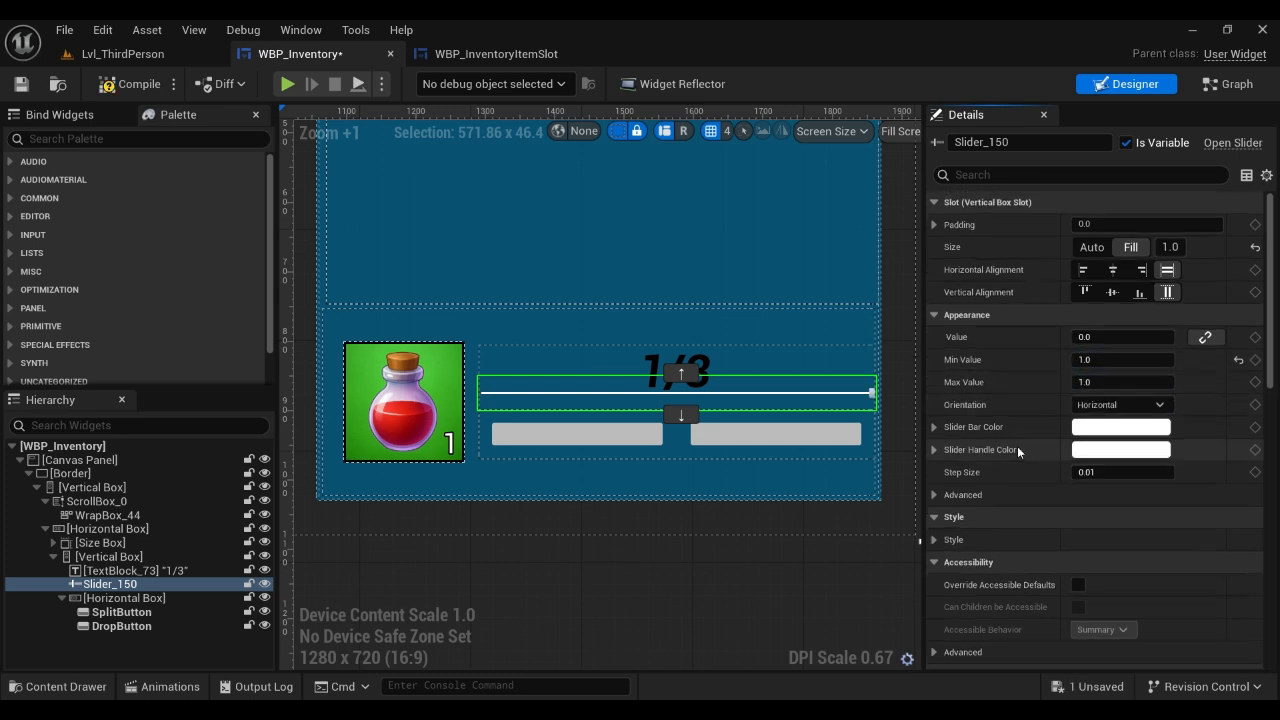
{"action": "right_click", "coordinate": [985, 475]}
{"action": "right_click", "coordinate": [947, 476]}
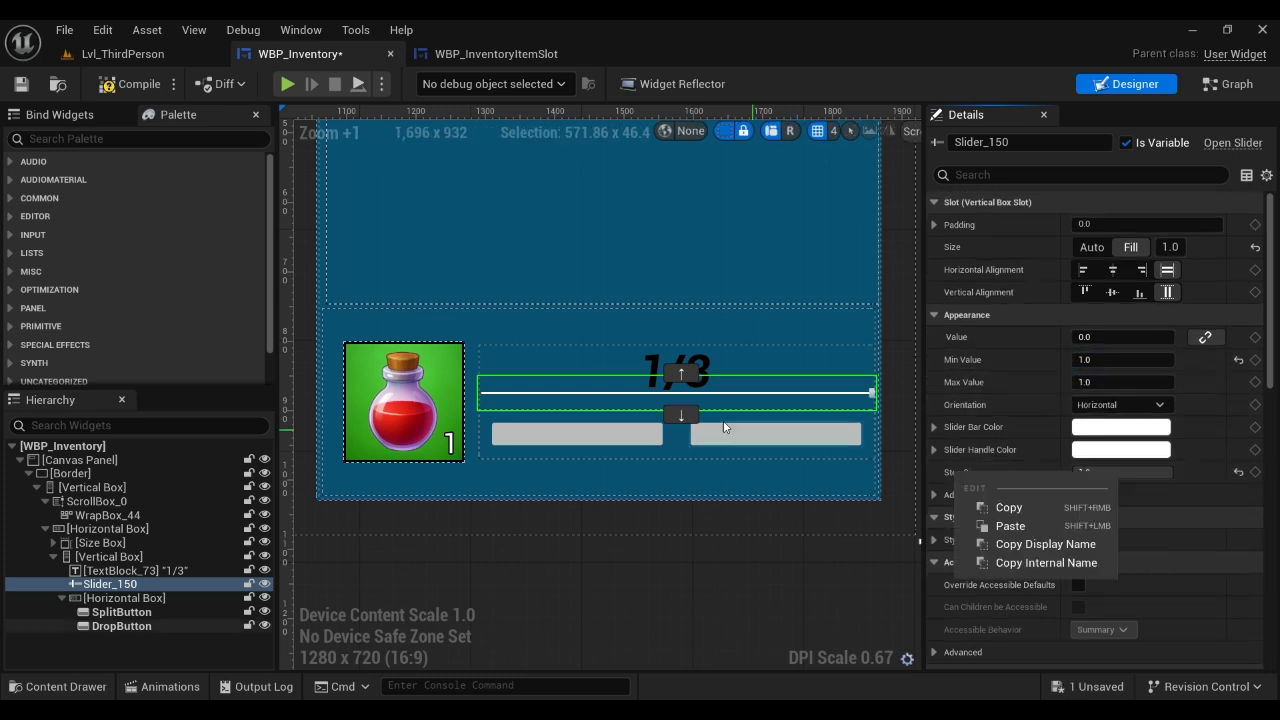
{"action": "left_click", "coordinate": [520, 398]}
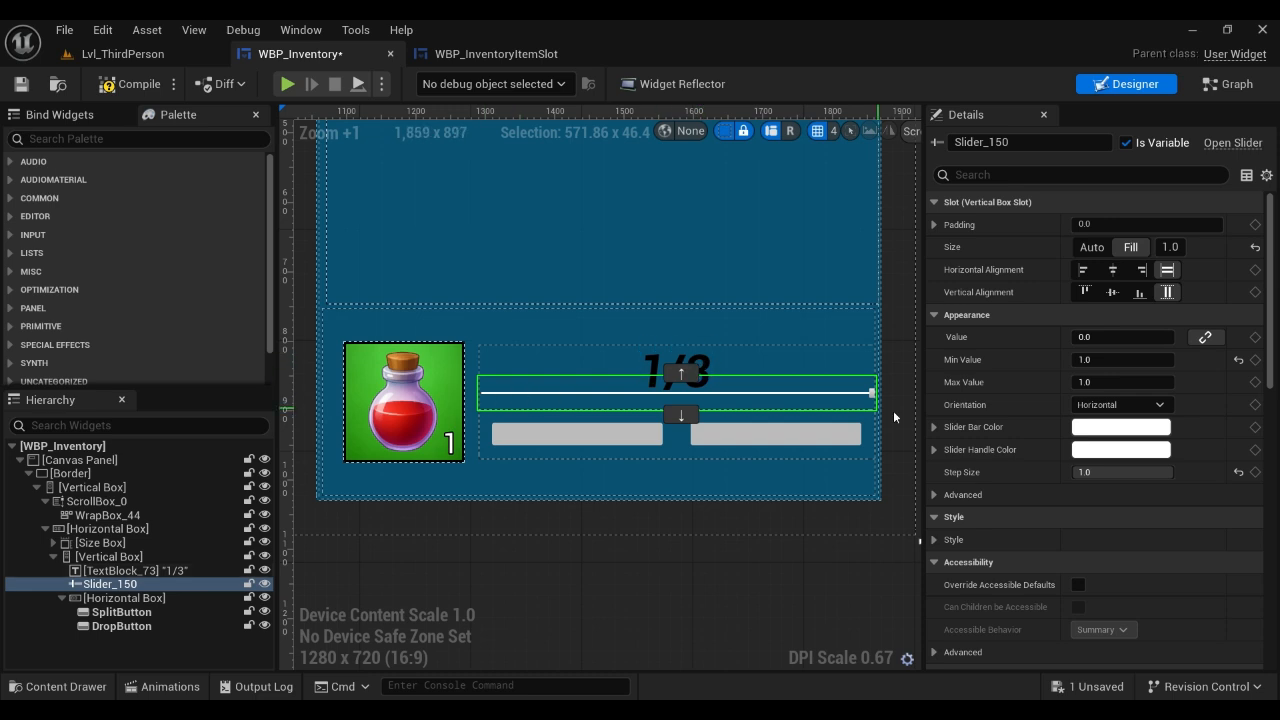
{"action": "left_click", "coordinate": [1082, 494]}
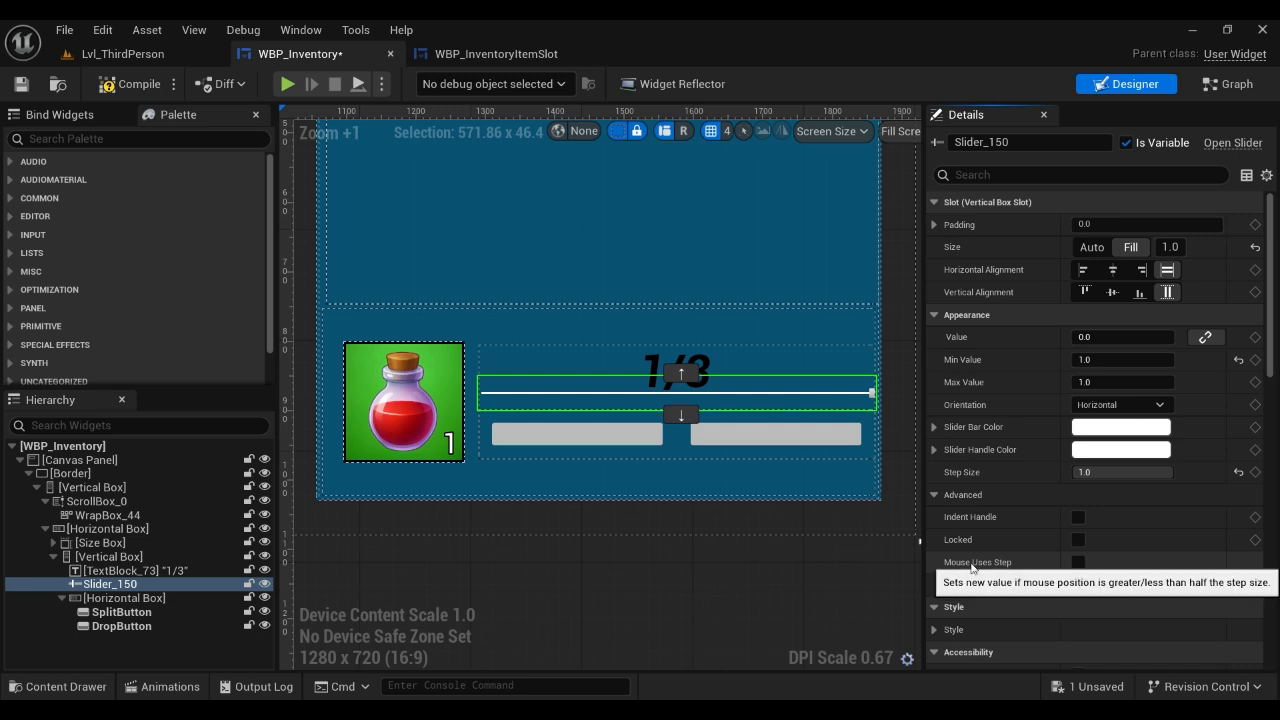
{"action": "left_click", "coordinate": [1078, 562]}
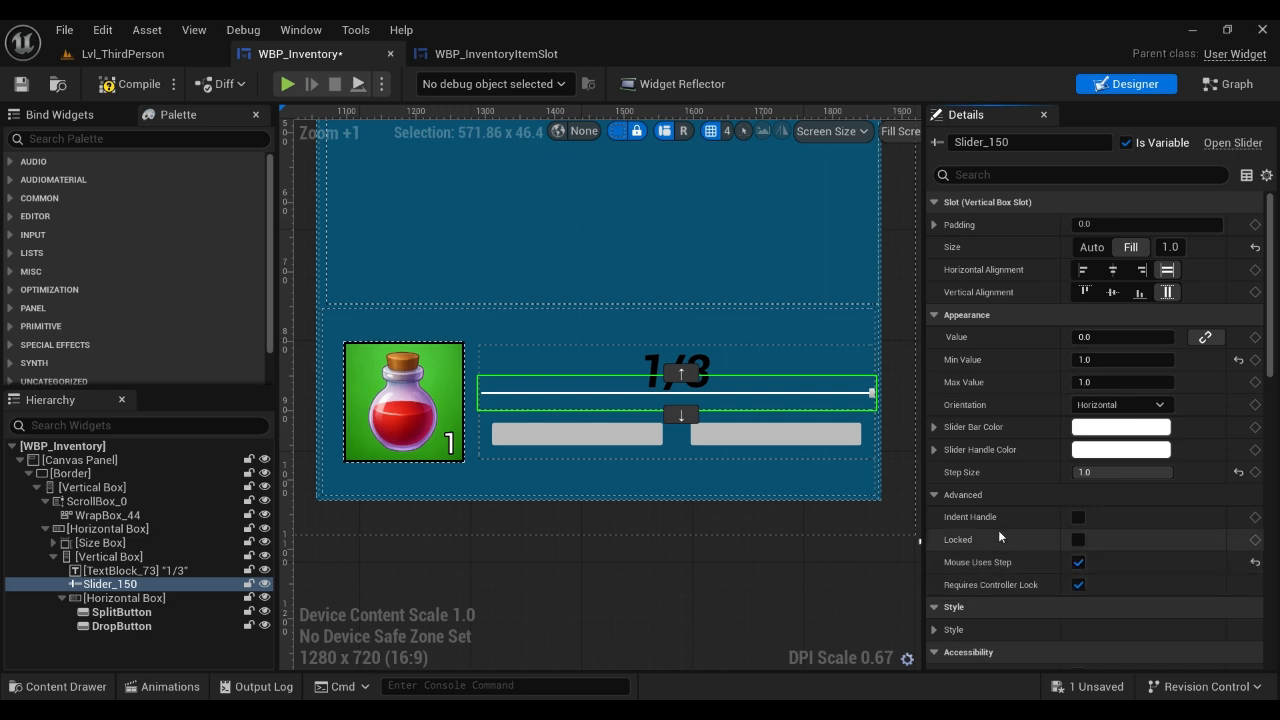
Tint the slider's Normal Bar Image blue with red 0.0, green 0.5 and blue 1.0.
{"action": "scroll", "coordinate": [1000, 466], "scroll_direction": "down", "scroll_amount": 4}
{"action": "left_click", "coordinate": [970, 416]}
{"action": "right_click", "coordinate": [987, 437]}
{"action": "left_click", "coordinate": [987, 437]}
{"action": "left_click", "coordinate": [1078, 530]}
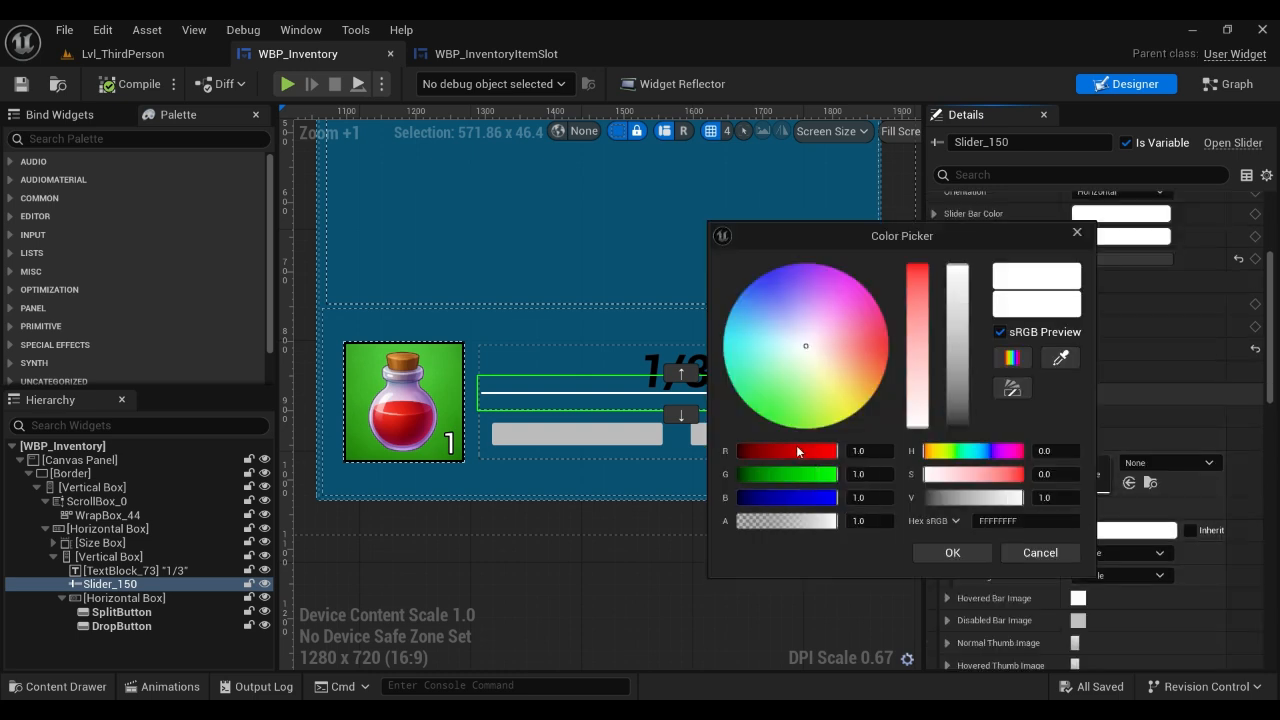
{"action": "left_click_drag", "start_coordinate": [800, 451], "coordinate": [720, 455]}
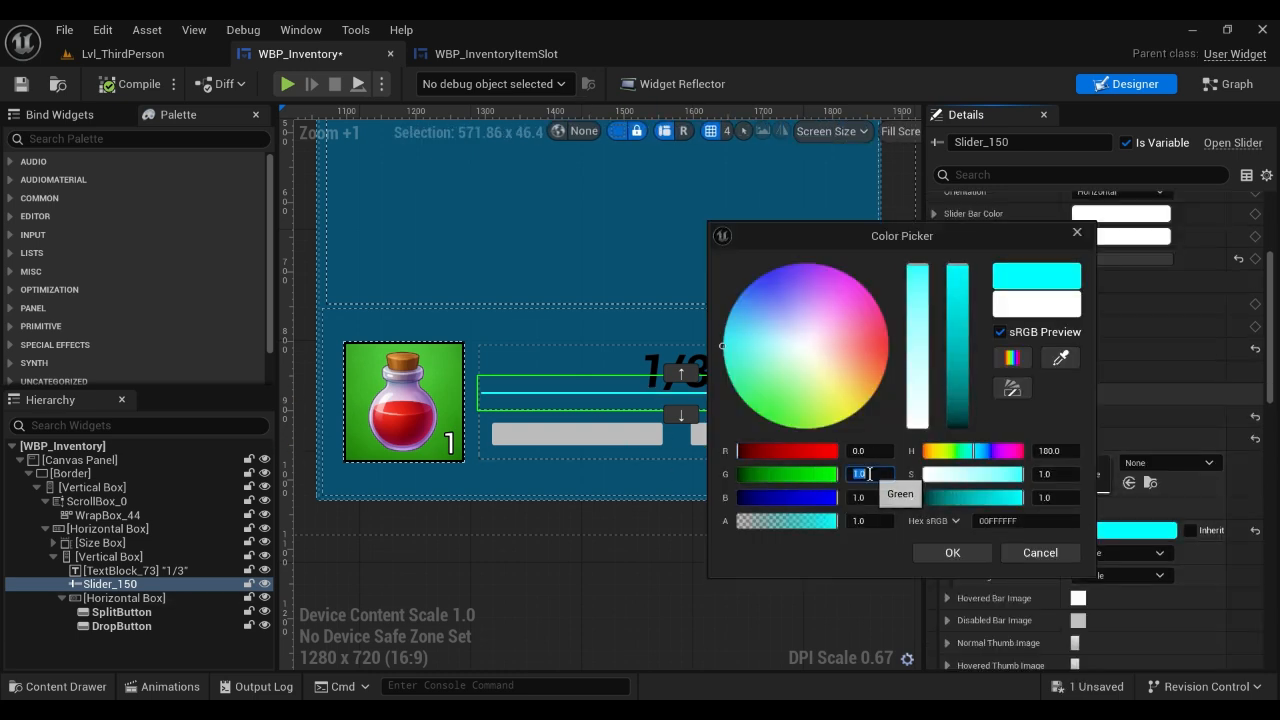
{"action": "type", "text": "0.5"}
{"action": "key", "text": "Return"}
{"action": "left_click", "coordinate": [952, 553]}
Copy the Normal Bar Image style to the Hovered Bar Image and set the slider's bar thickness to 10.
{"action": "double_click", "coordinate": [999, 437]}
{"action": "right_click", "coordinate": [999, 436]}
{"action": "left_click", "coordinate": [1046, 527]}
{"action": "right_click", "coordinate": [993, 463]}
{"action": "left_click", "coordinate": [1048, 575]}
{"action": "scroll", "coordinate": [1082, 513], "scroll_direction": "down", "scroll_amount": 2}
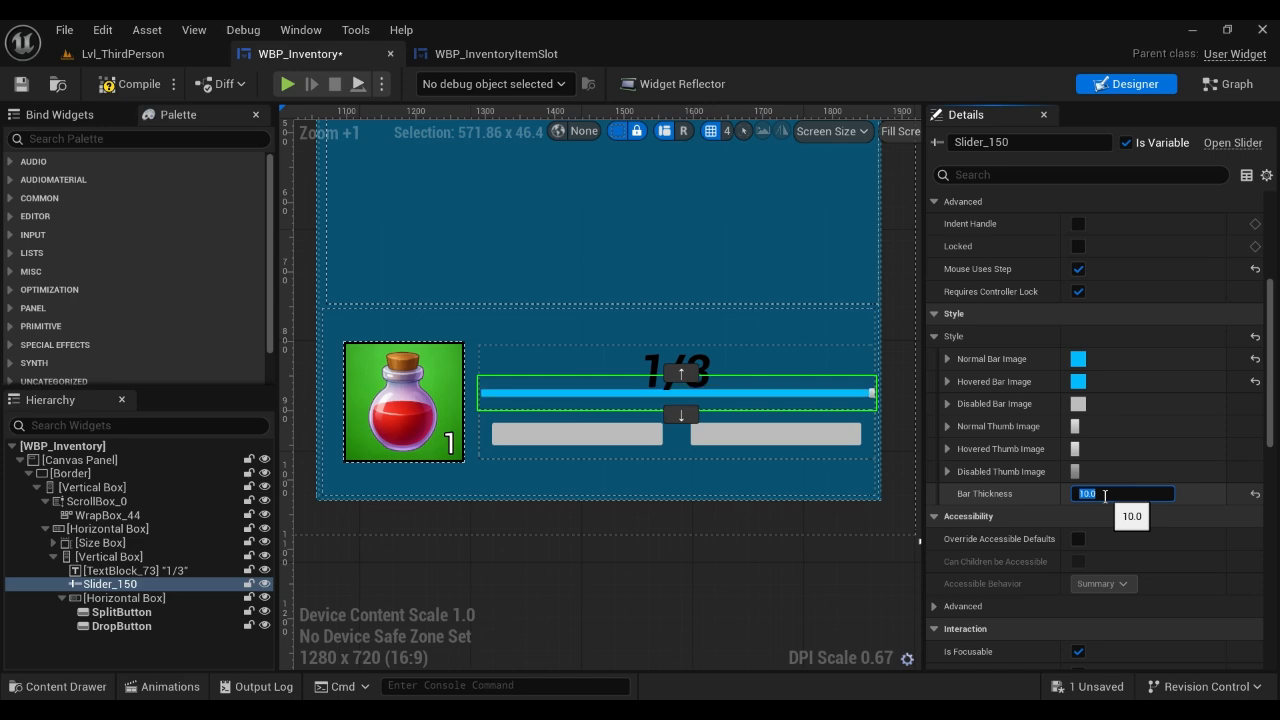
Draw the Normal Bar Image as a Rounded Box and copy that style to the Hovered Bar Image.
{"action": "double_click", "coordinate": [1006, 360]}
{"action": "left_click", "coordinate": [1102, 549]}
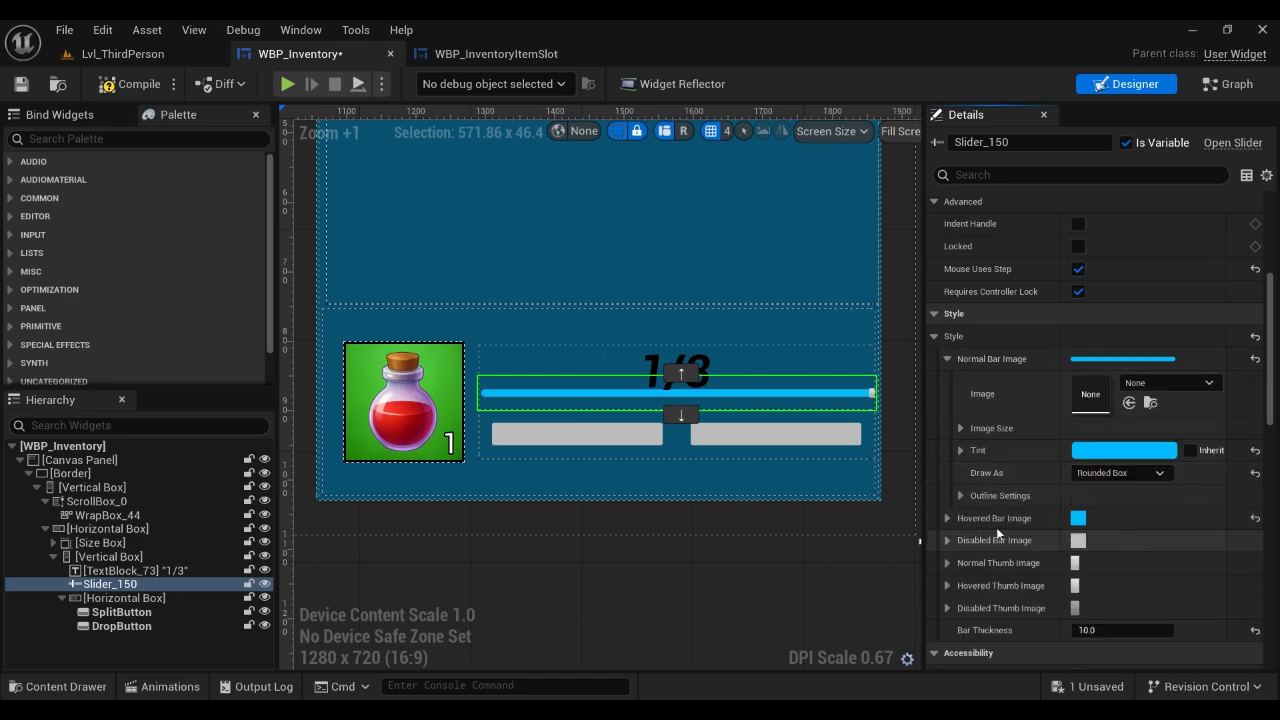
{"action": "scroll", "coordinate": [539, 393], "scroll_direction": "up", "scroll_amount": 8}
{"action": "double_click", "coordinate": [1008, 364]}
{"action": "right_click", "coordinate": [1009, 366]}
{"action": "left_click", "coordinate": [1056, 457]}
{"action": "right_click", "coordinate": [997, 381]}
{"action": "left_click", "coordinate": [1064, 488]}
Import the blue_circle texture into the Textures folder and assign it to the slider's Normal Thumb Image.
{"action": "double_click", "coordinate": [1004, 426]}
{"action": "scroll", "coordinate": [691, 428], "scroll_direction": "down", "scroll_amount": 5}
{"action": "key", "text": "ctrl+s"}
{"action": "key", "text": "ctrl+space"}
{"action": "double_click", "coordinate": [947, 515]}
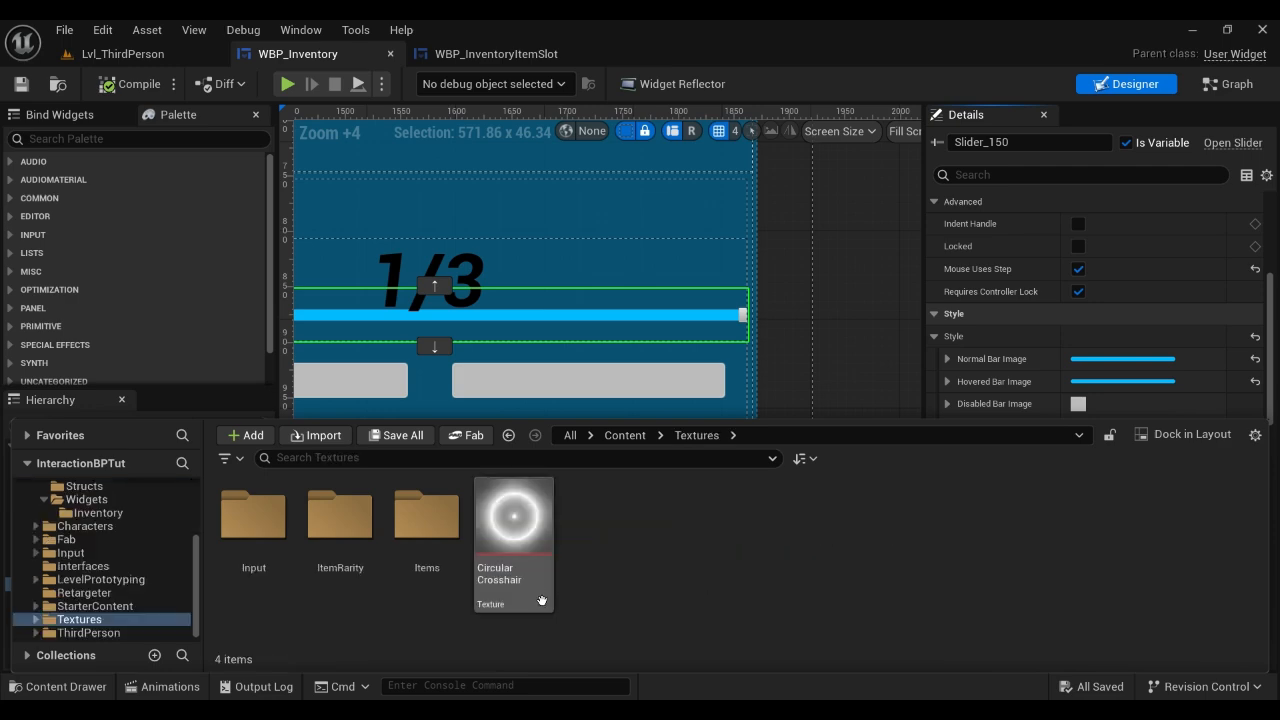
{"action": "left_click", "coordinate": [327, 437]}
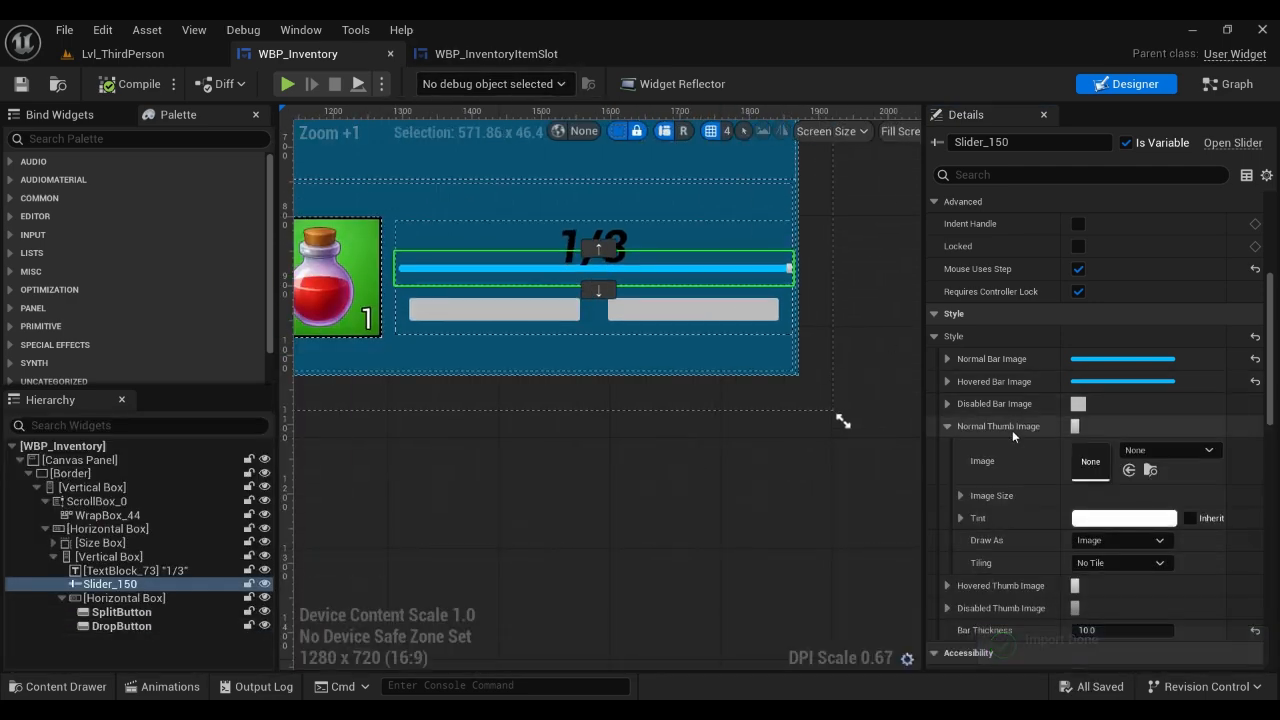
{"action": "left_click", "coordinate": [1130, 468]}
Set the Normal Thumb Image size to 50 in both X and Y.
{"action": "scroll", "coordinate": [1118, 483], "scroll_direction": "down", "scroll_amount": 1}
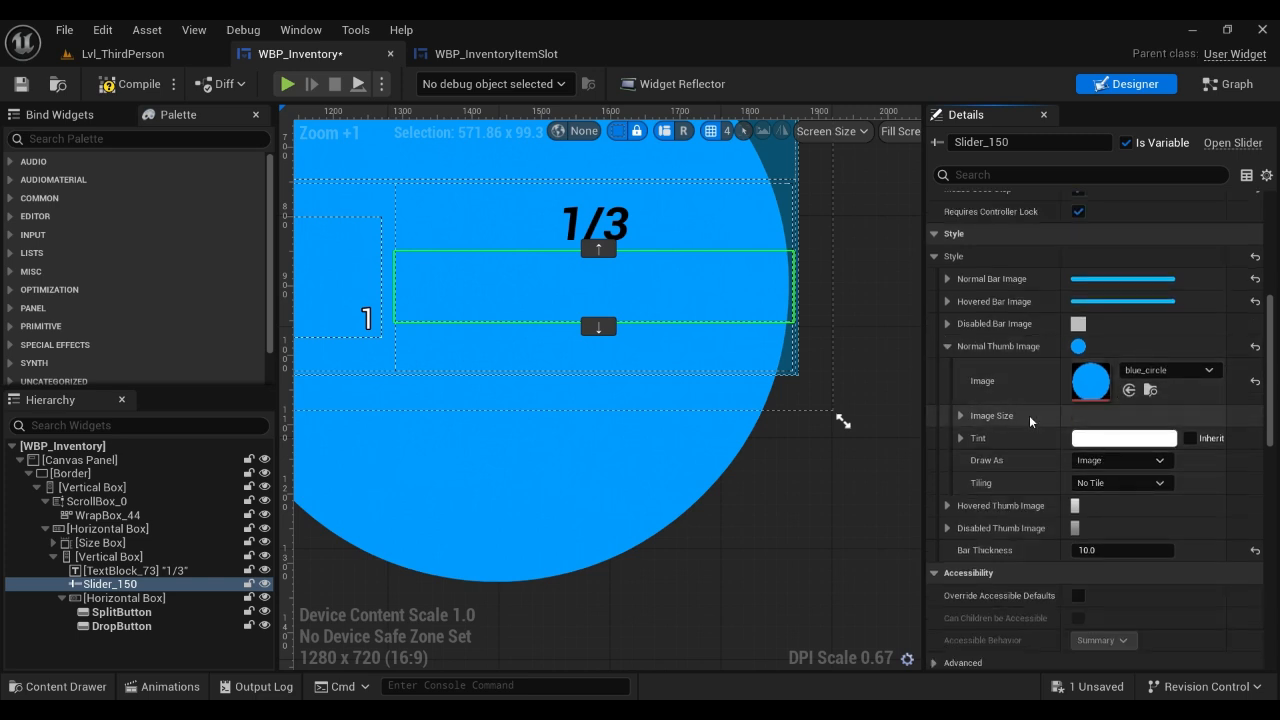
{"action": "left_click", "coordinate": [961, 416]}
{"action": "key", "text": "Tab"}
{"action": "type", "text": "70"}
{"action": "key", "text": "Return"}
{"action": "left_click", "coordinate": [991, 308]}
{"action": "key", "text": "Tab"}
{"action": "type", "text": "50"}
{"action": "key", "text": "Return"}
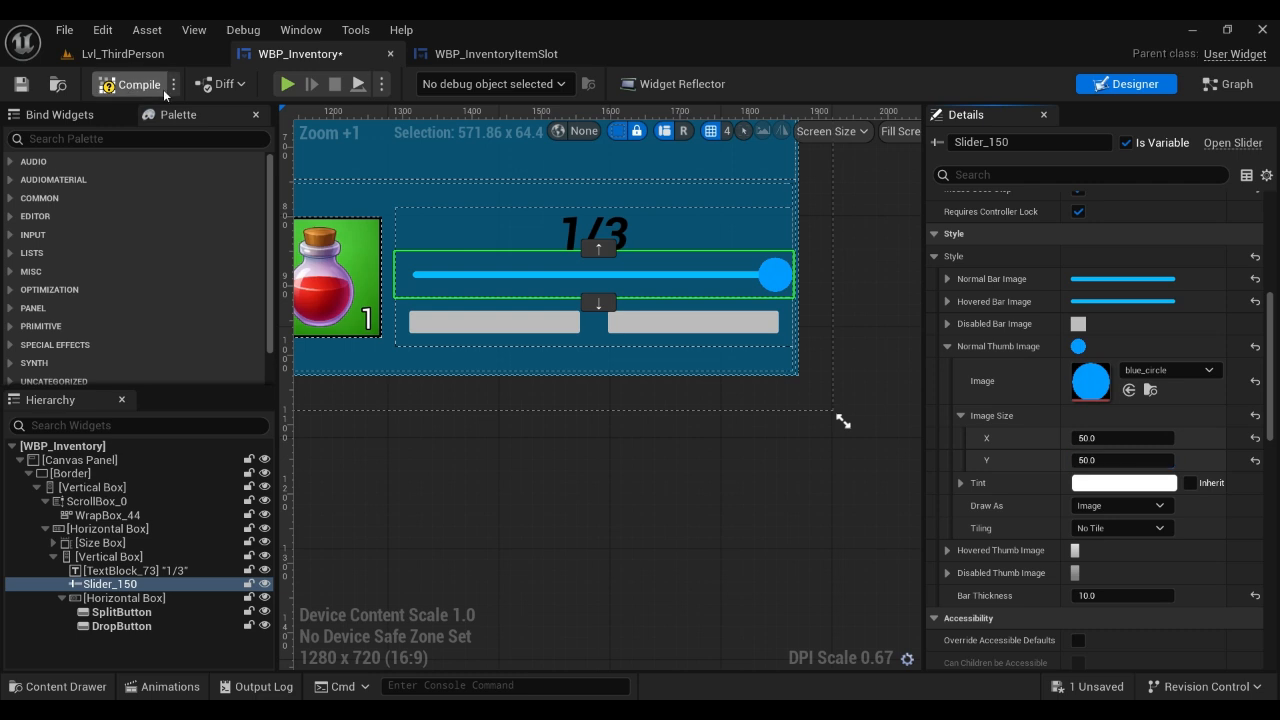
Copy the Normal Thumb Image style to the Hovered Thumb Image and compile the widget.
{"action": "right_click", "coordinate": [981, 345]}
{"action": "left_click", "coordinate": [1045, 436]}
{"action": "left_click", "coordinate": [993, 348]}
{"action": "right_click", "coordinate": [988, 366]}
{"action": "left_click", "coordinate": [1050, 479]}
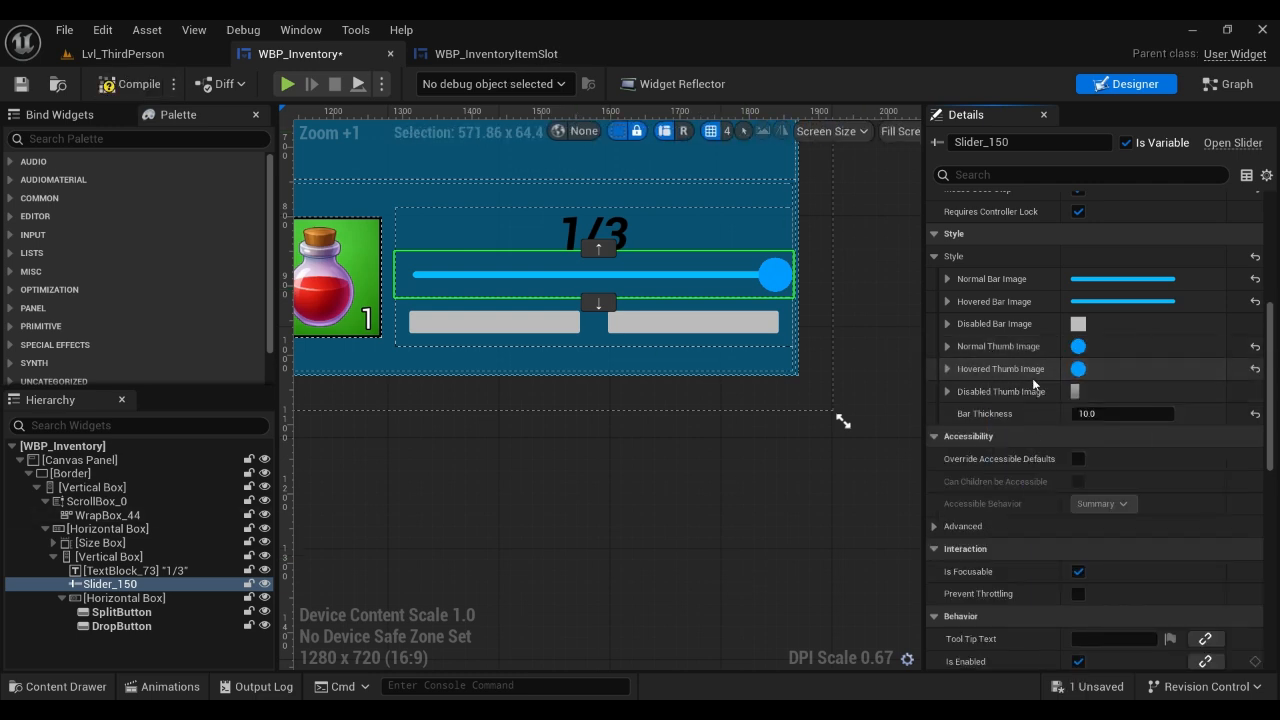
{"action": "right_click_drag", "start_coordinate": [671, 434], "coordinate": [765, 504]}
{"action": "scroll", "coordinate": [1000, 420], "scroll_direction": "up", "scroll_amount": 8}
{"action": "left_click", "coordinate": [132, 84]}
Give SplitButton's Normal style corner radii of 7 and an outline width of 5.
{"action": "scroll", "coordinate": [1060, 317], "scroll_direction": "down", "scroll_amount": 2}
{"action": "scroll", "coordinate": [1060, 317], "scroll_direction": "up", "scroll_amount": 2}
{"action": "right_click_drag", "start_coordinate": [774, 426], "coordinate": [723, 457]}
{"action": "left_click", "coordinate": [583, 428]}
{"action": "scroll", "coordinate": [763, 534], "scroll_direction": "down", "scroll_amount": 3}
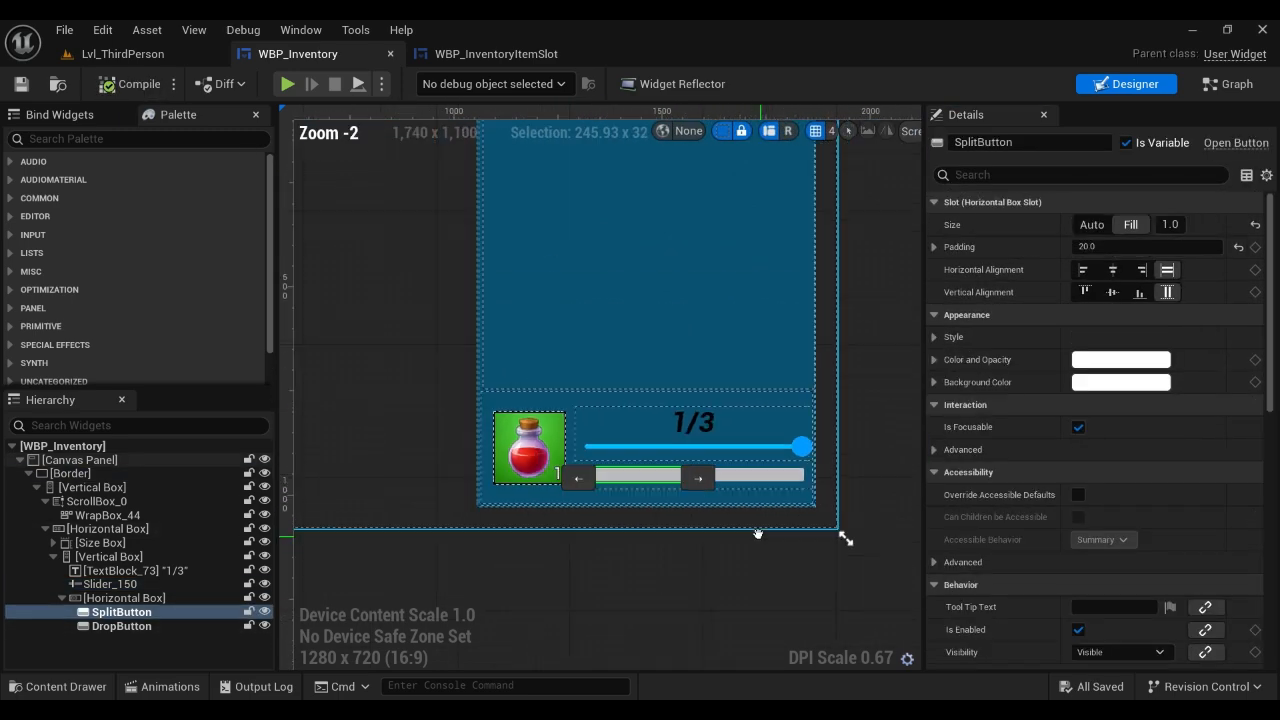
{"action": "scroll", "coordinate": [603, 478], "scroll_direction": "up", "scroll_amount": 5}
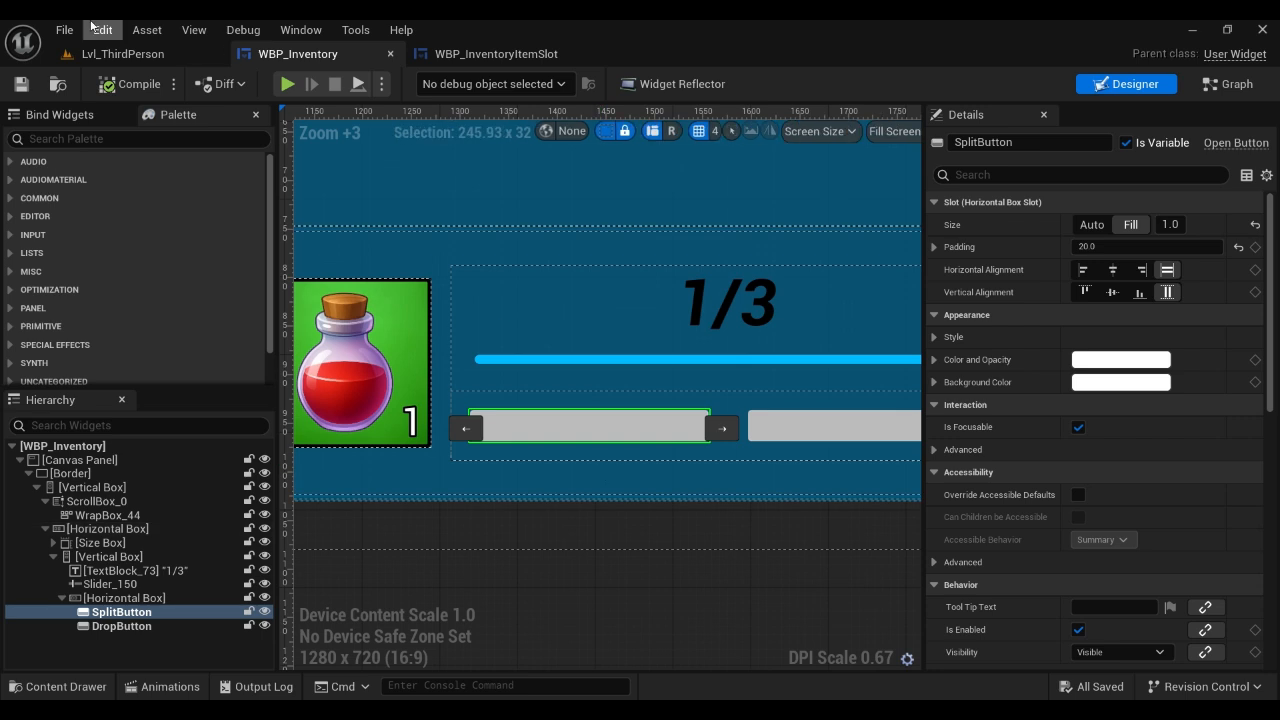
{"action": "left_click", "coordinate": [940, 337]}
{"action": "left_click", "coordinate": [1032, 359]}
{"action": "left_click", "coordinate": [1116, 452]}
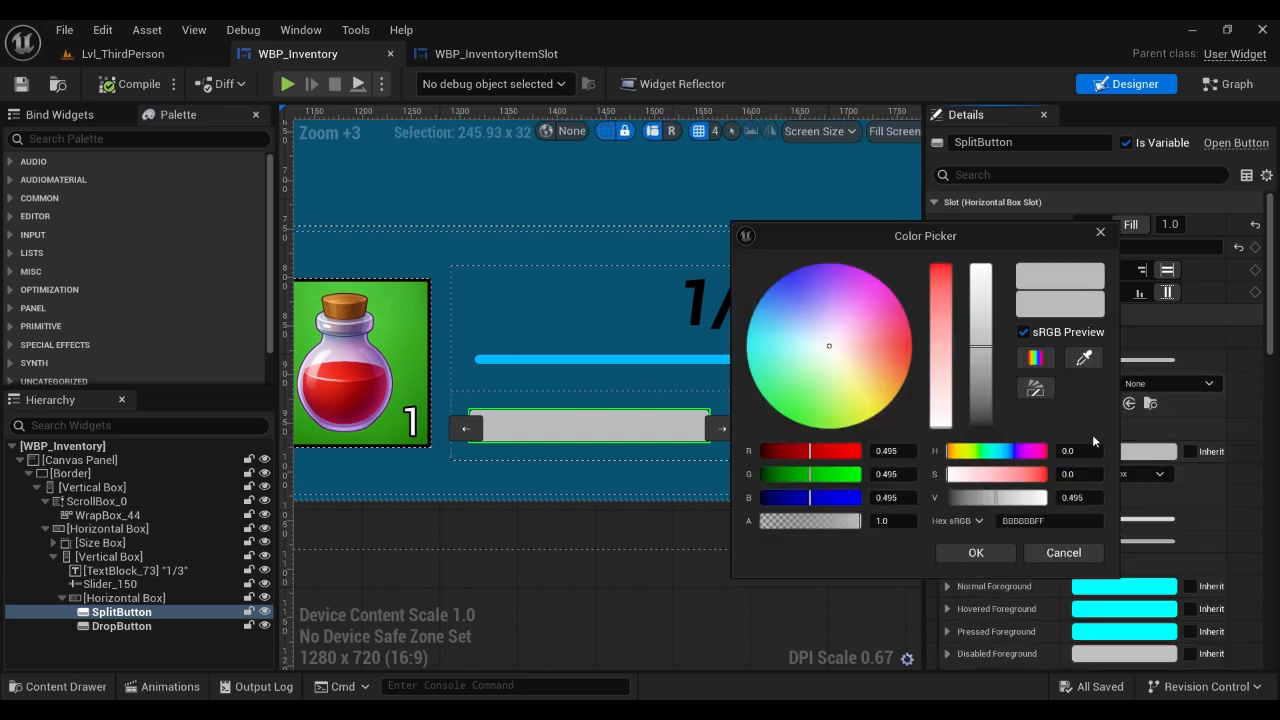
{"action": "left_click", "coordinate": [1106, 231]}
{"action": "left_click", "coordinate": [1117, 474]}
{"action": "left_click", "coordinate": [1117, 474]}
{"action": "left_click", "coordinate": [1028, 495]}
{"action": "scroll", "coordinate": [1115, 527], "scroll_direction": "down", "scroll_amount": 2}
{"action": "left_click", "coordinate": [1085, 465]}
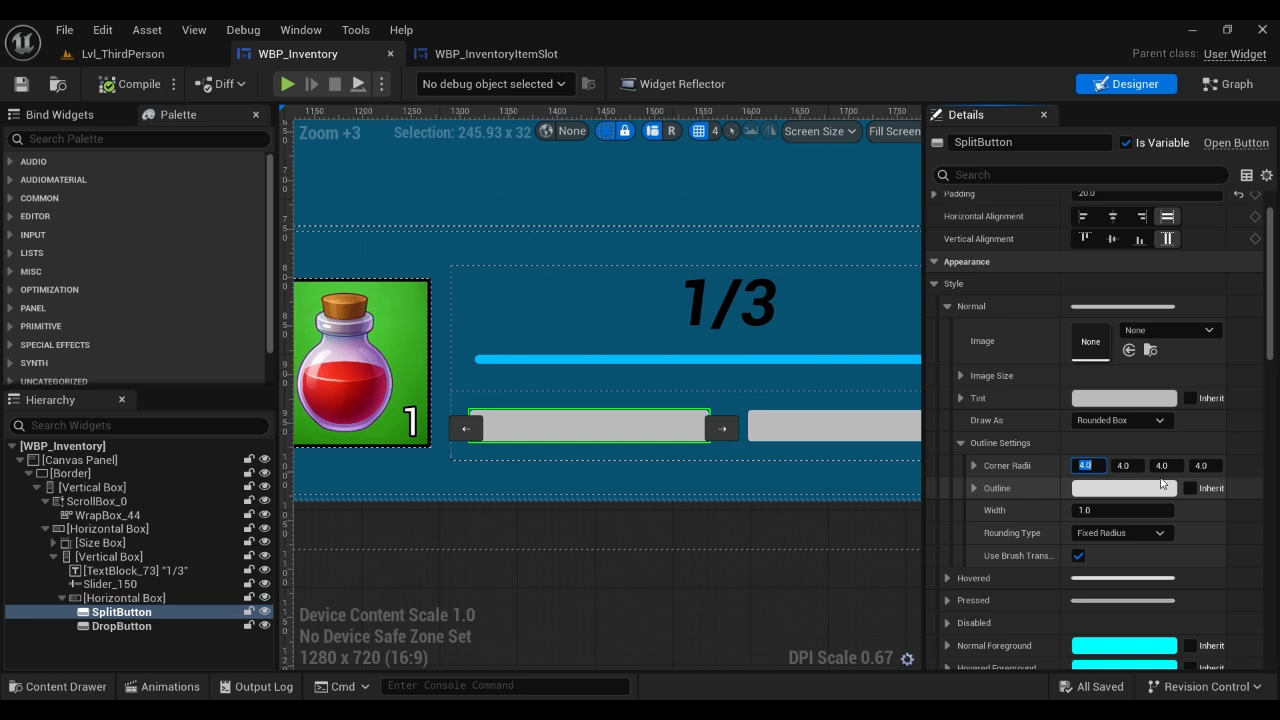
{"action": "left_click", "coordinate": [1097, 510]}
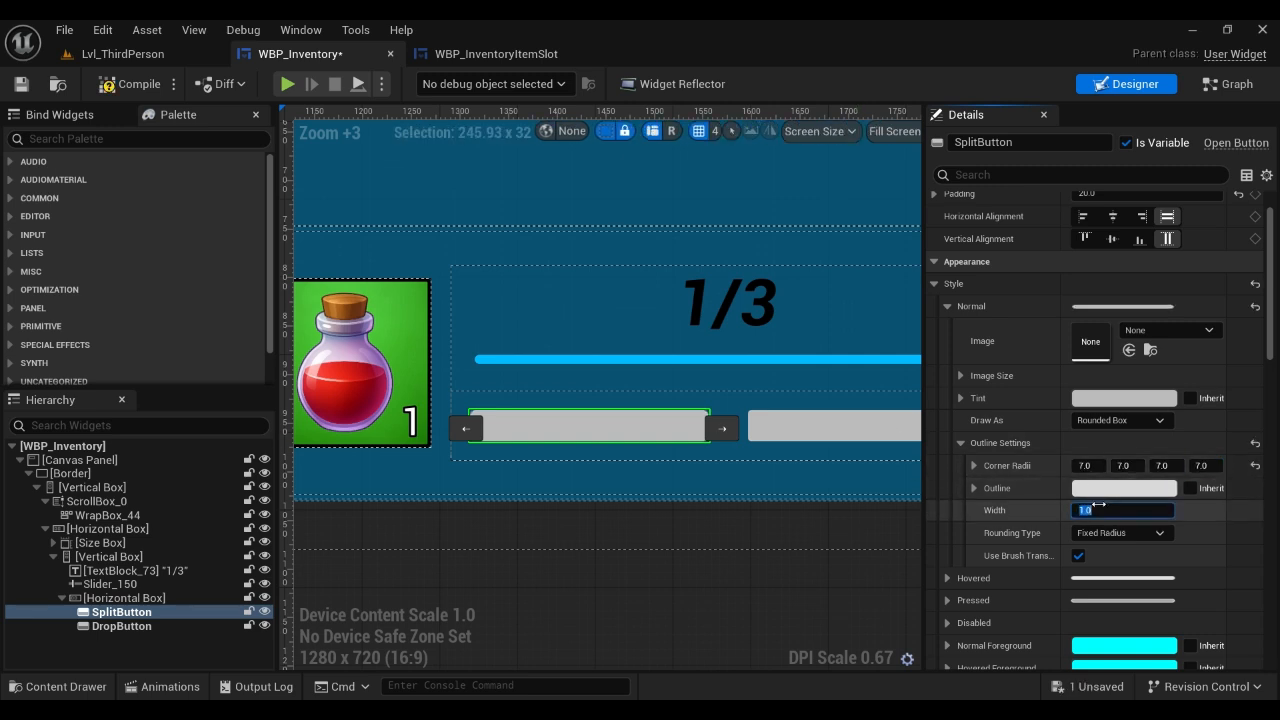
{"action": "type", "text": "5"}
{"action": "key", "text": "Return"}
Add a Text widget inside both SplitButton and DropButton.
{"action": "left_click", "coordinate": [120, 138]}
{"action": "type", "text": "text"}
{"action": "left_click_drag", "start_coordinate": [62, 195], "coordinate": [145, 645]}
Label the two buttons "SPLIT (x2)" and "DROP" and compile the widget.
{"action": "left_click", "coordinate": [589, 426]}
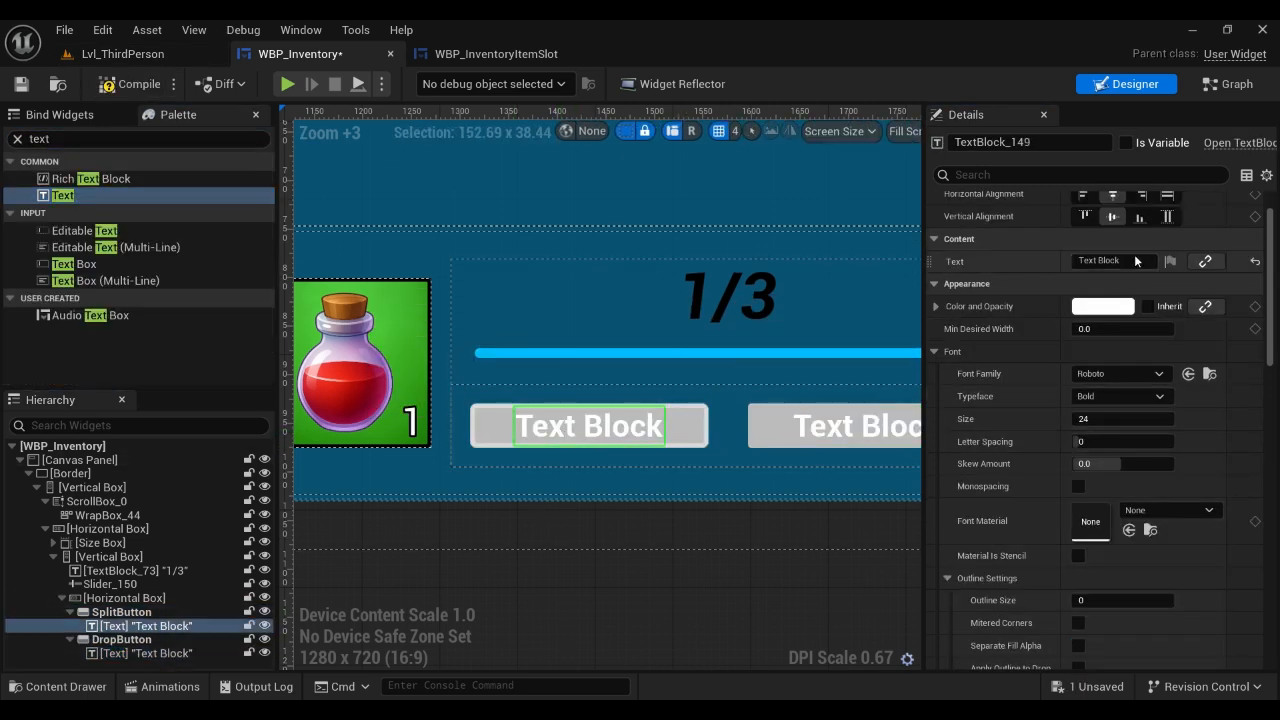
{"action": "left_click", "coordinate": [1136, 260]}
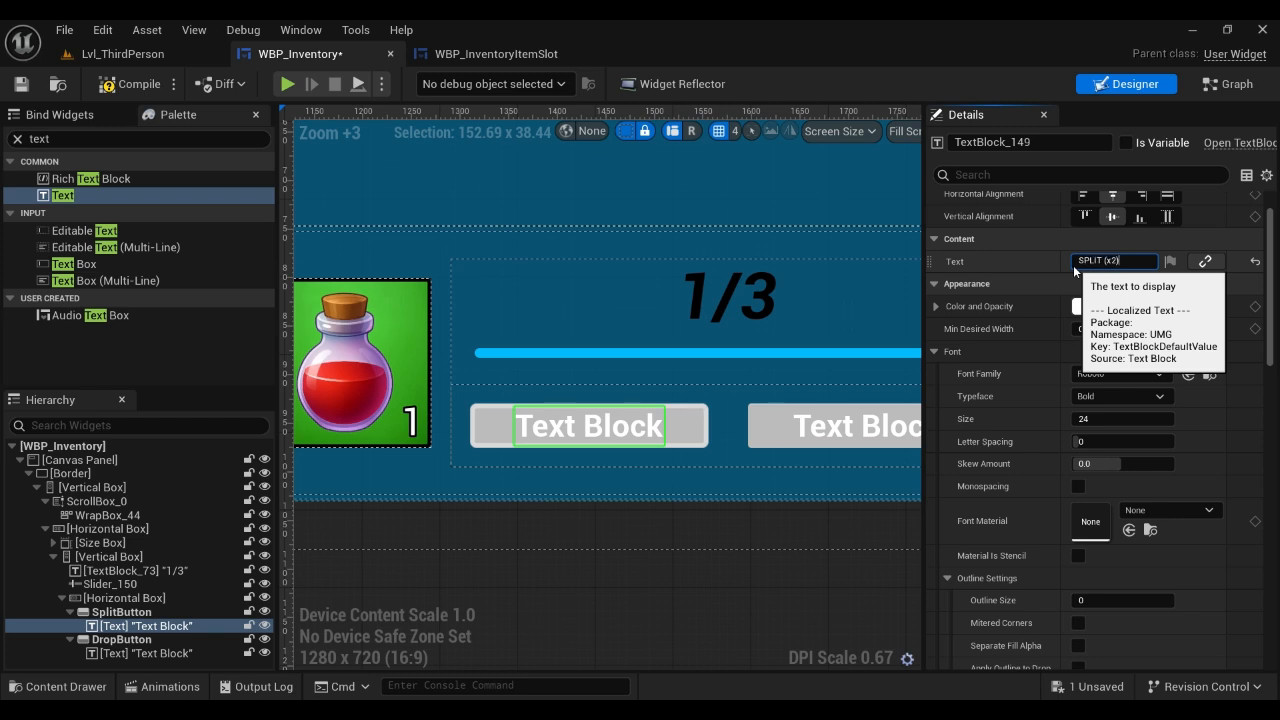
{"action": "key", "text": "Return"}
{"action": "left_click", "coordinate": [826, 430]}
{"action": "left_click_drag", "start_coordinate": [1122, 262], "coordinate": [985, 265]}
{"action": "type", "text": "DROP"}
{"action": "key", "text": "Return"}
{"action": "left_click", "coordinate": [140, 85]}
Set the SPLIT (x2) text to Regular typeface, size 25 and black color.
{"action": "left_click", "coordinate": [612, 426]}
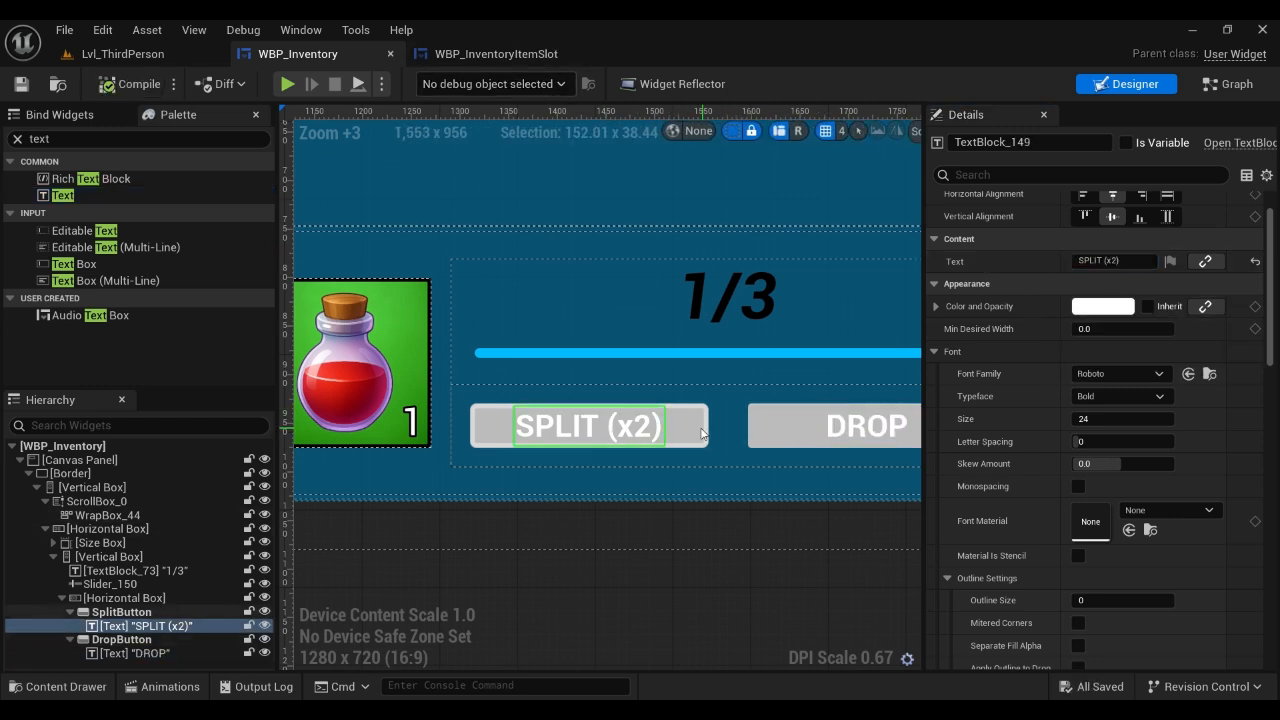
{"action": "left_click", "coordinate": [1098, 396]}
{"action": "left_click", "coordinate": [1090, 474]}
{"action": "left_click_drag", "start_coordinate": [1088, 418], "coordinate": [1100, 412]}
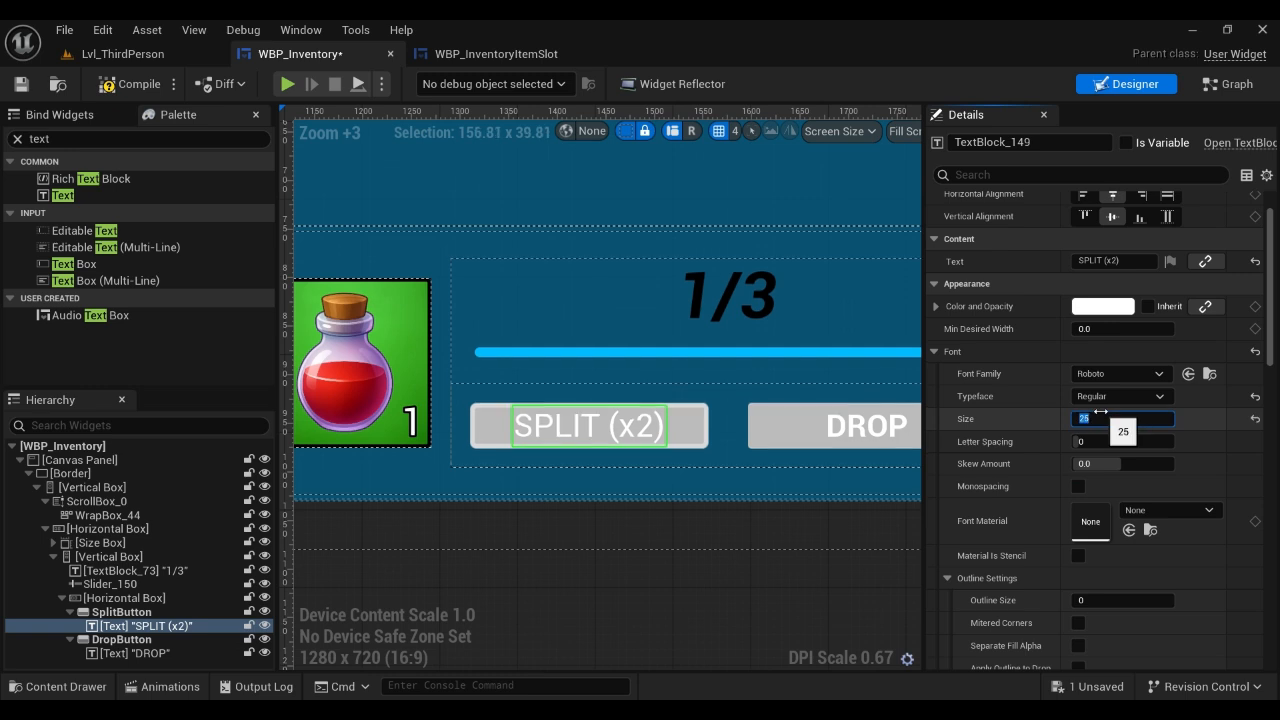
{"action": "left_click", "coordinate": [1103, 306]}
{"action": "left_click", "coordinate": [975, 424]}
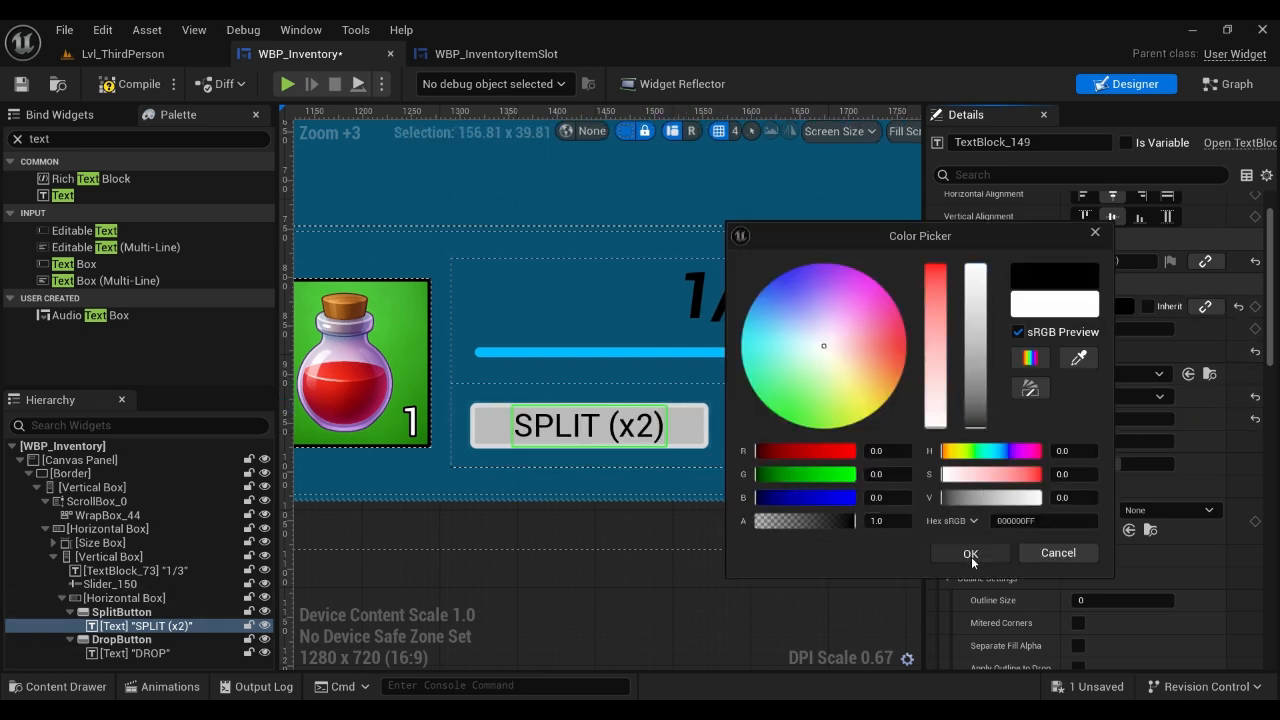
{"action": "left_click", "coordinate": [970, 553]}
Give SplitButton's Normal style a black outline with width 3 and corner radii of 5.
{"action": "left_click", "coordinate": [695, 440]}
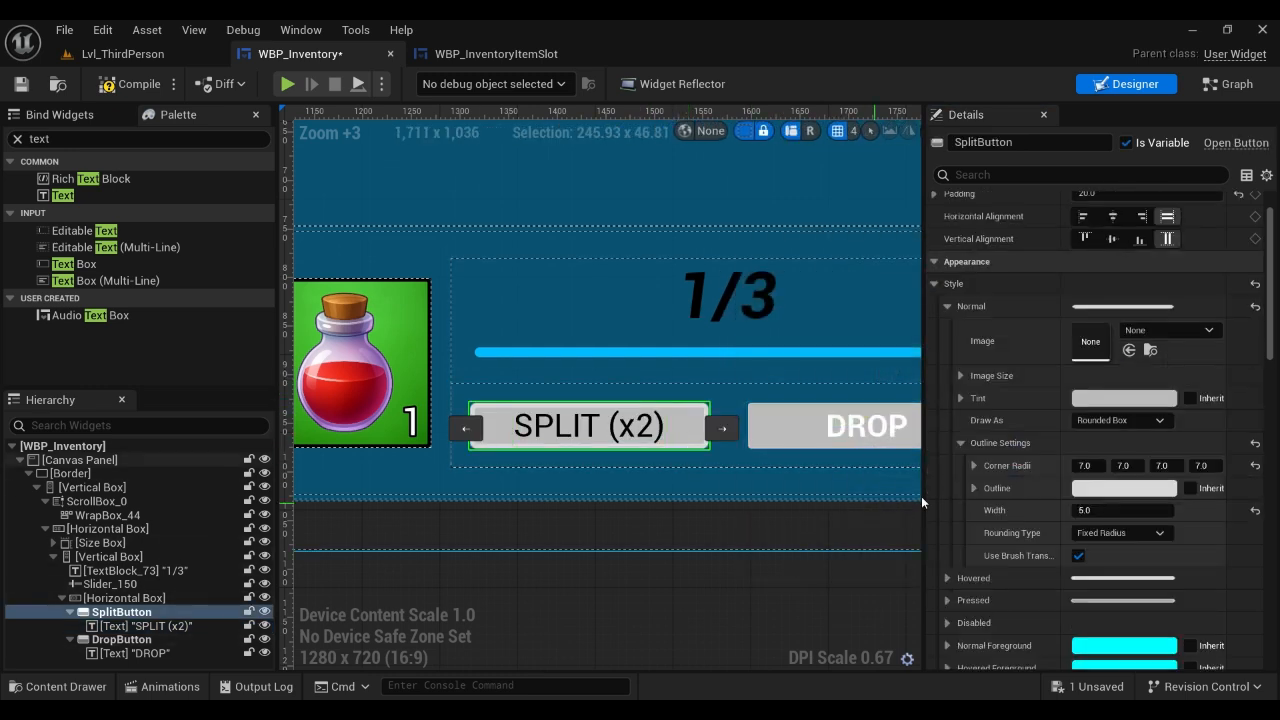
{"action": "left_click", "coordinate": [1157, 487]}
{"action": "left_click", "coordinate": [1048, 553]}
{"action": "left_click", "coordinate": [1104, 490]}
{"action": "left_click_drag", "start_coordinate": [968, 358], "coordinate": [970, 436]}
{"action": "left_click", "coordinate": [971, 553]}
Tint SplitButton's Normal style bright blue, with red at 0.0 and blue at 1.0.
{"action": "left_click", "coordinate": [1098, 399]}
{"action": "mouse_move", "coordinate": [786, 318]}
{"action": "left_mouse_down"}
{"action": "mouse_move", "coordinate": [747, 296]}
{"action": "mouse_move", "coordinate": [726, 326]}
{"action": "left_mouse_up"}
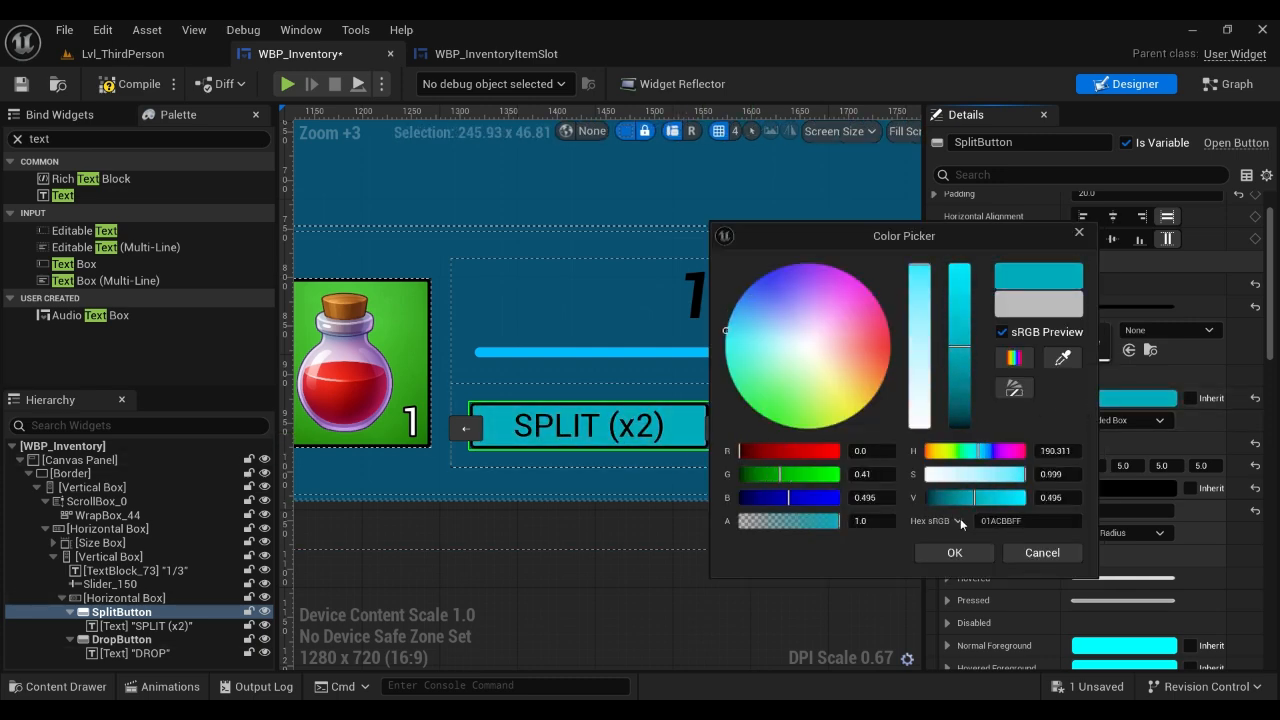
{"action": "left_click", "coordinate": [954, 552]}
{"action": "key", "text": "ctrl+s"}
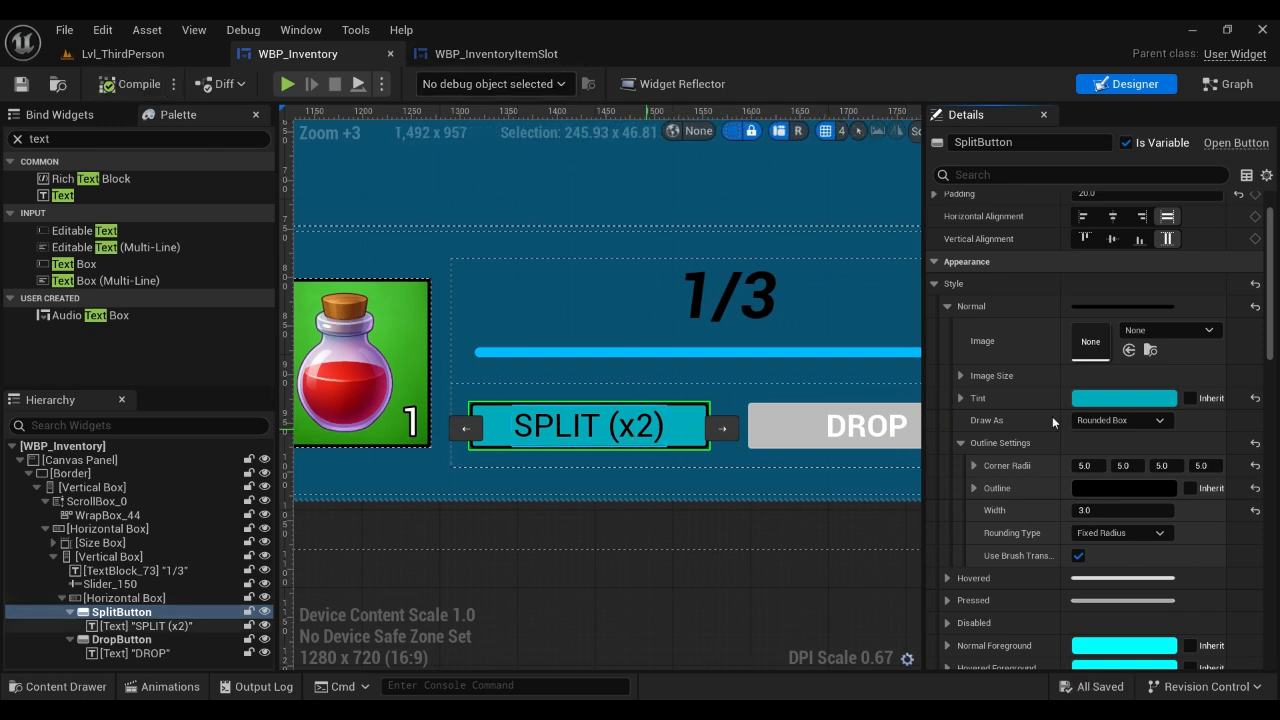
{"action": "left_click", "coordinate": [1112, 397]}
{"action": "left_click_drag", "start_coordinate": [827, 502], "coordinate": [868, 498]}
{"action": "left_click", "coordinate": [898, 475]}
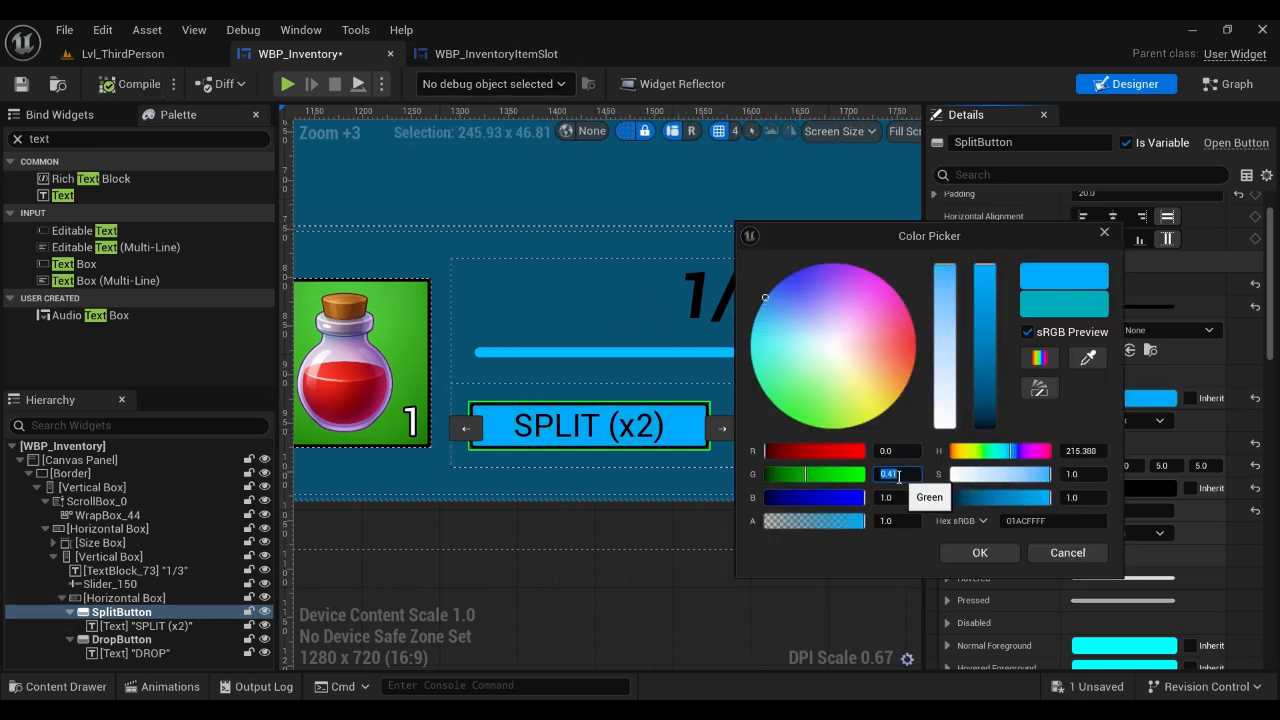
{"action": "left_click", "coordinate": [979, 552]}
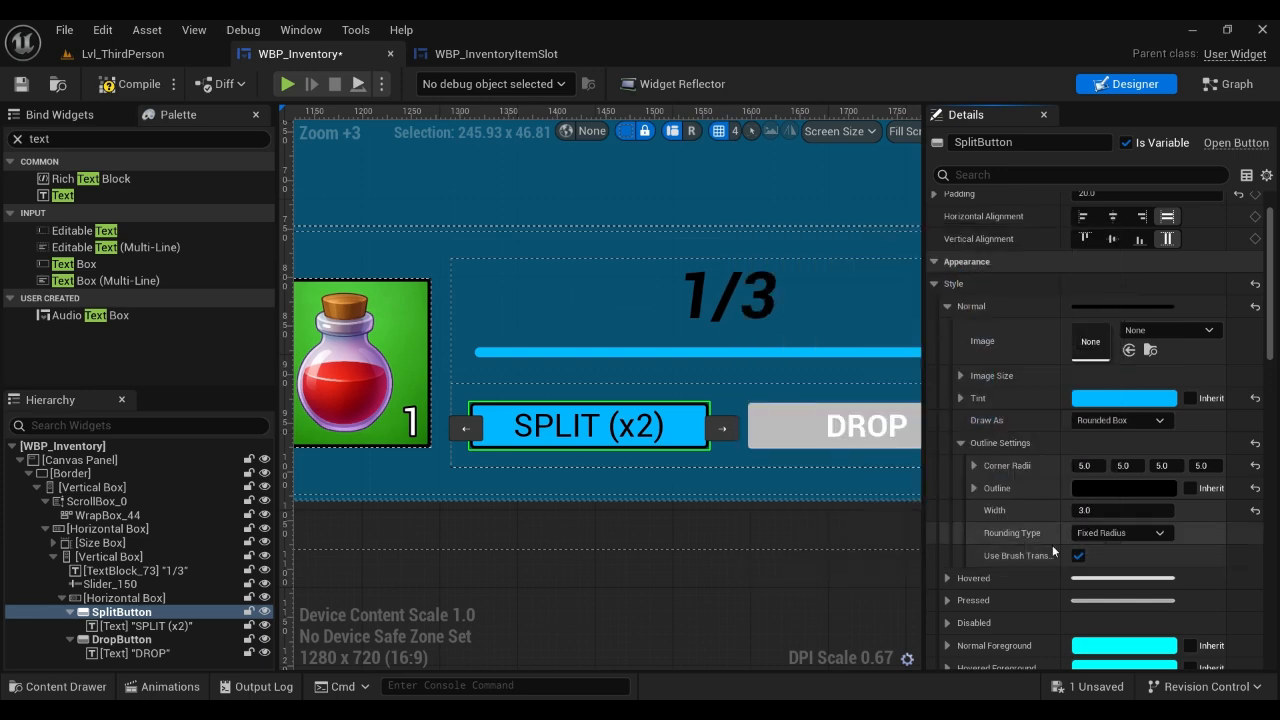
Slant SplitButton with a render transform X shear of -20.
{"action": "scroll", "coordinate": [1093, 400], "scroll_direction": "down", "scroll_amount": 10}
{"action": "scroll", "coordinate": [1093, 400], "scroll_direction": "up", "scroll_amount": 3}
{"action": "left_click", "coordinate": [1090, 380]}
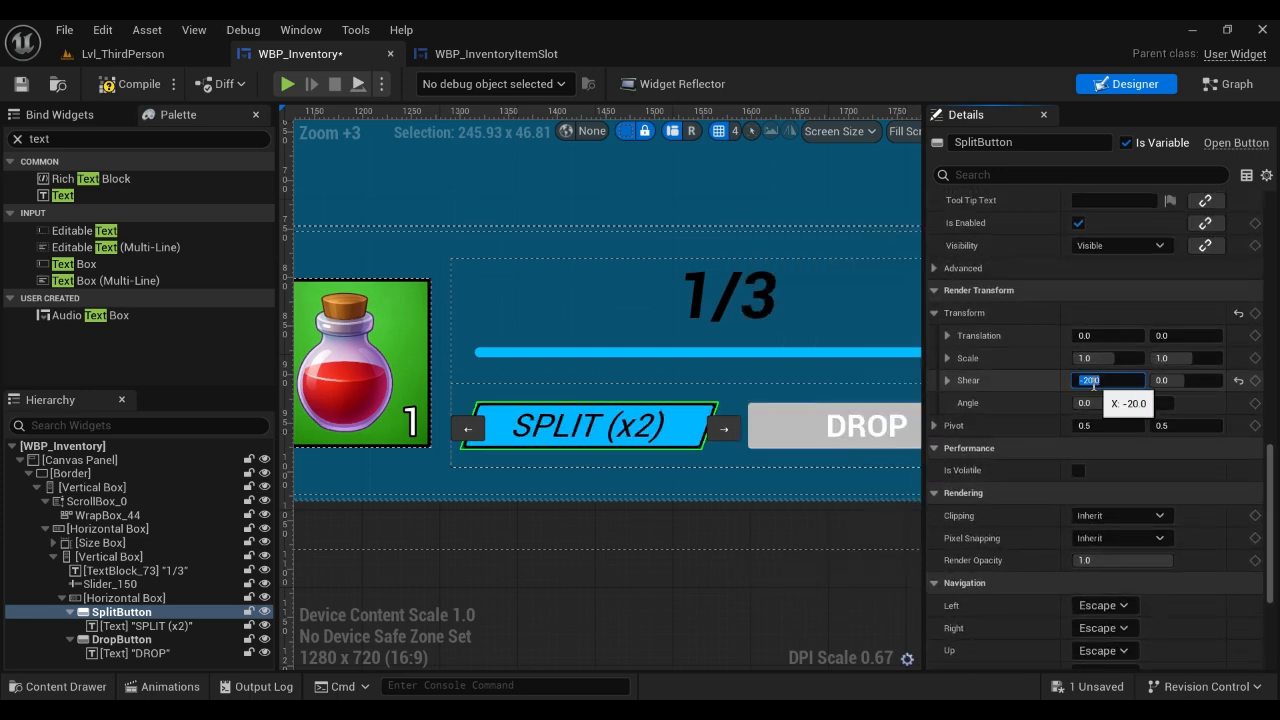
Straighten the SPLIT (x2) text with an X shear of 20 and compile the widget.
{"action": "left_click", "coordinate": [640, 428]}
{"action": "scroll", "coordinate": [1046, 563], "scroll_direction": "down", "scroll_amount": 10}
{"action": "scroll", "coordinate": [1122, 258], "scroll_direction": "down", "scroll_amount": 3}
{"action": "left_click", "coordinate": [1104, 277]}
{"action": "type", "text": "20"}
{"action": "key", "text": "Return"}
{"action": "left_click", "coordinate": [145, 83]}
{"action": "left_click", "coordinate": [17, 139]}
{"action": "scroll", "coordinate": [634, 437], "scroll_direction": "down", "scroll_amount": 3}
{"action": "scroll", "coordinate": [657, 450], "scroll_direction": "up", "scroll_amount": 3}
{"action": "left_click", "coordinate": [767, 583]}
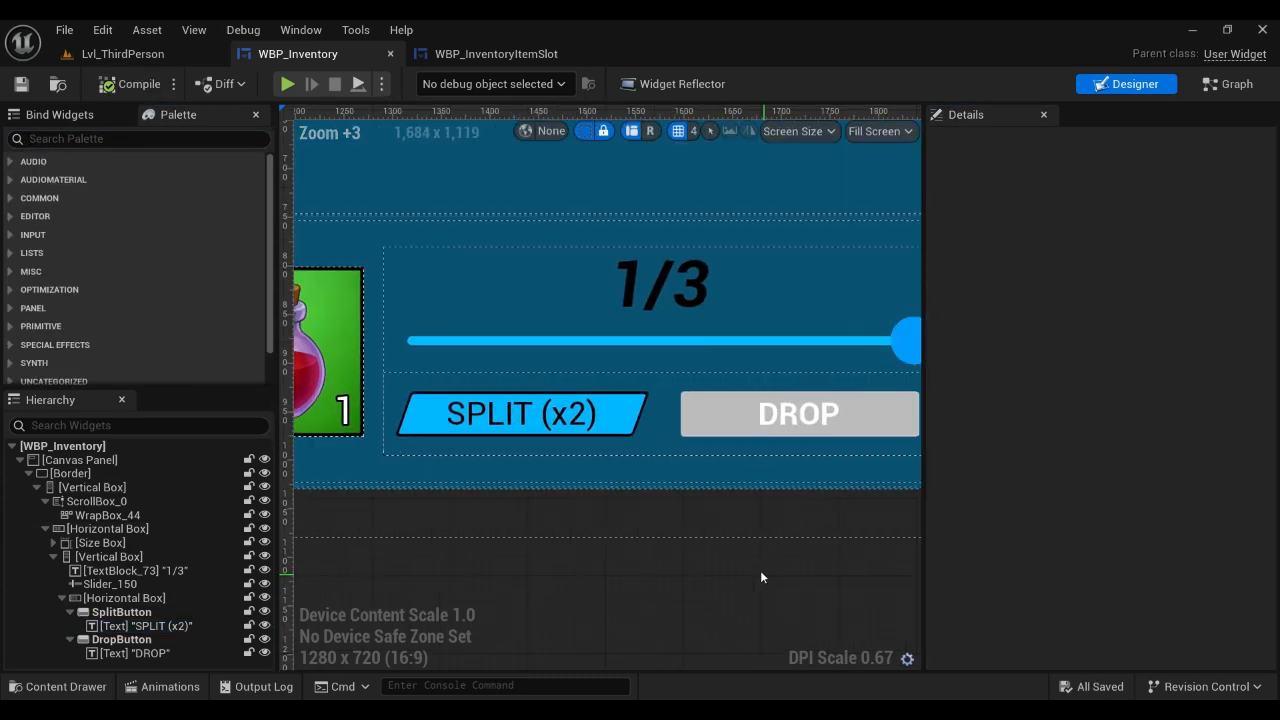
Copy SplitButton's Normal style to its Hovered and Pressed styles.
{"action": "left_click", "coordinate": [520, 413]}
{"action": "scroll", "coordinate": [980, 342], "scroll_direction": "down", "scroll_amount": 3}
{"action": "right_click", "coordinate": [984, 343]}
{"action": "left_click", "coordinate": [1041, 449]}
{"action": "right_click", "coordinate": [988, 368]}
{"action": "left_click", "coordinate": [1046, 476]}
Lighten SplitButton's Hovered style tint to hex 28DAFFFF, then compile and save the widget.
{"action": "double_click", "coordinate": [992, 346]}
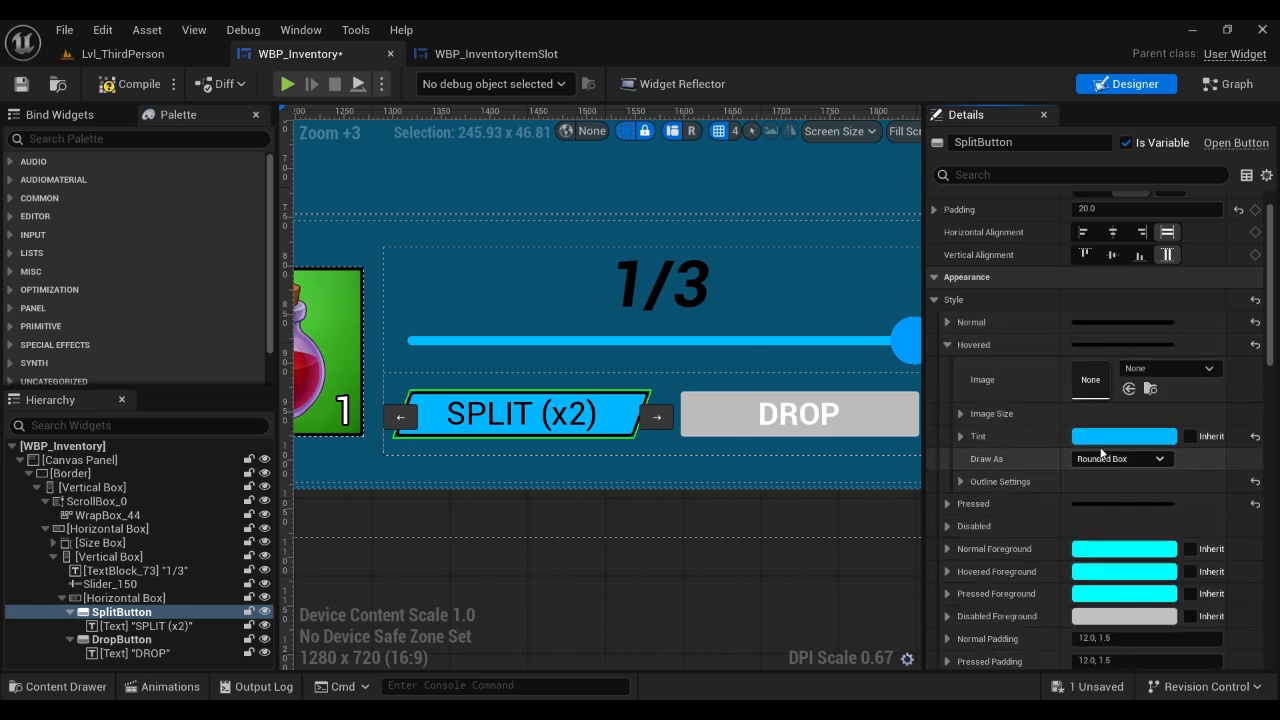
{"action": "left_click", "coordinate": [1124, 436]}
{"action": "left_click", "coordinate": [746, 303]}
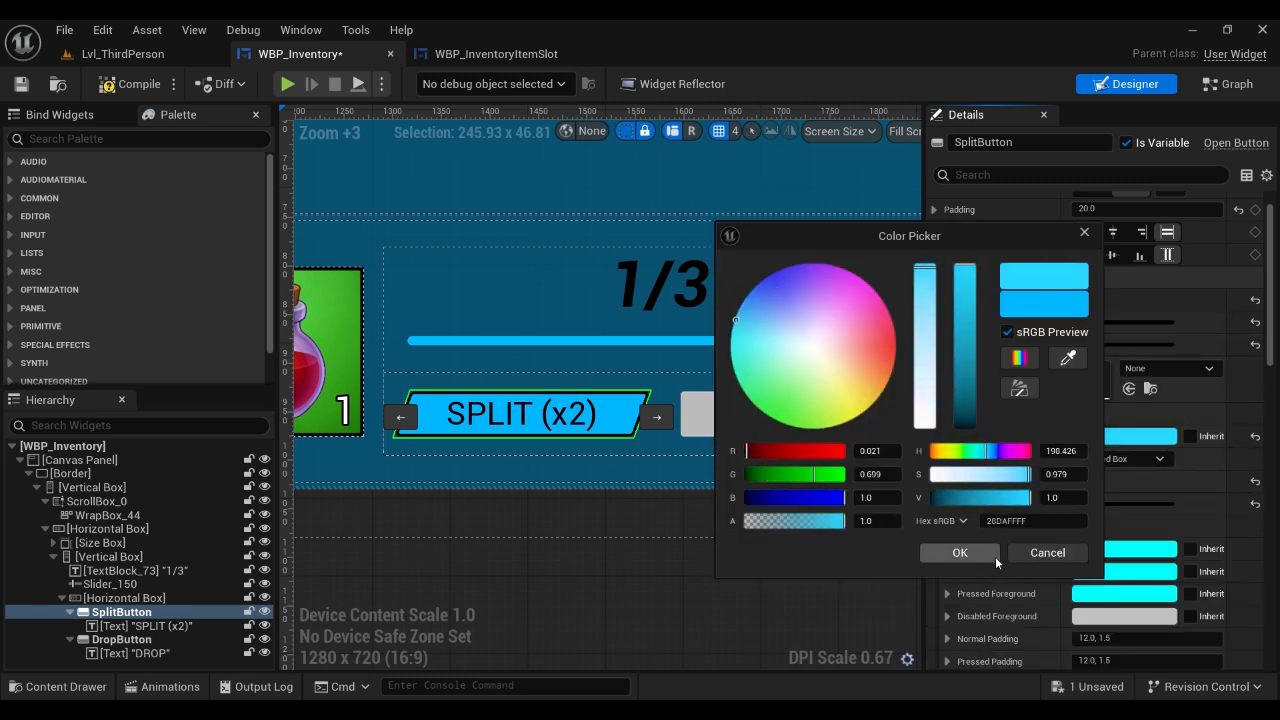
{"action": "left_click", "coordinate": [994, 557]}
{"action": "double_click", "coordinate": [994, 347]}
{"action": "double_click", "coordinate": [999, 367]}
{"action": "double_click", "coordinate": [988, 371]}
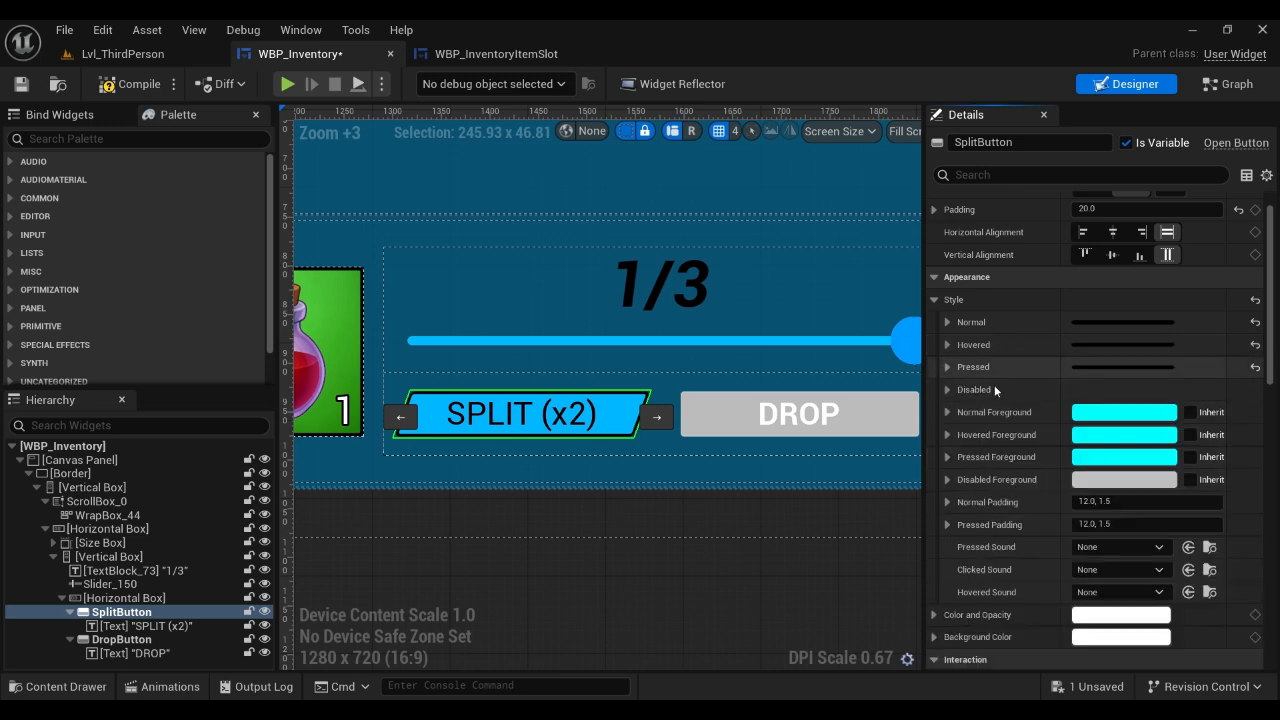
{"action": "left_click", "coordinate": [134, 85]}
{"action": "key", "text": "ctrl+s"}
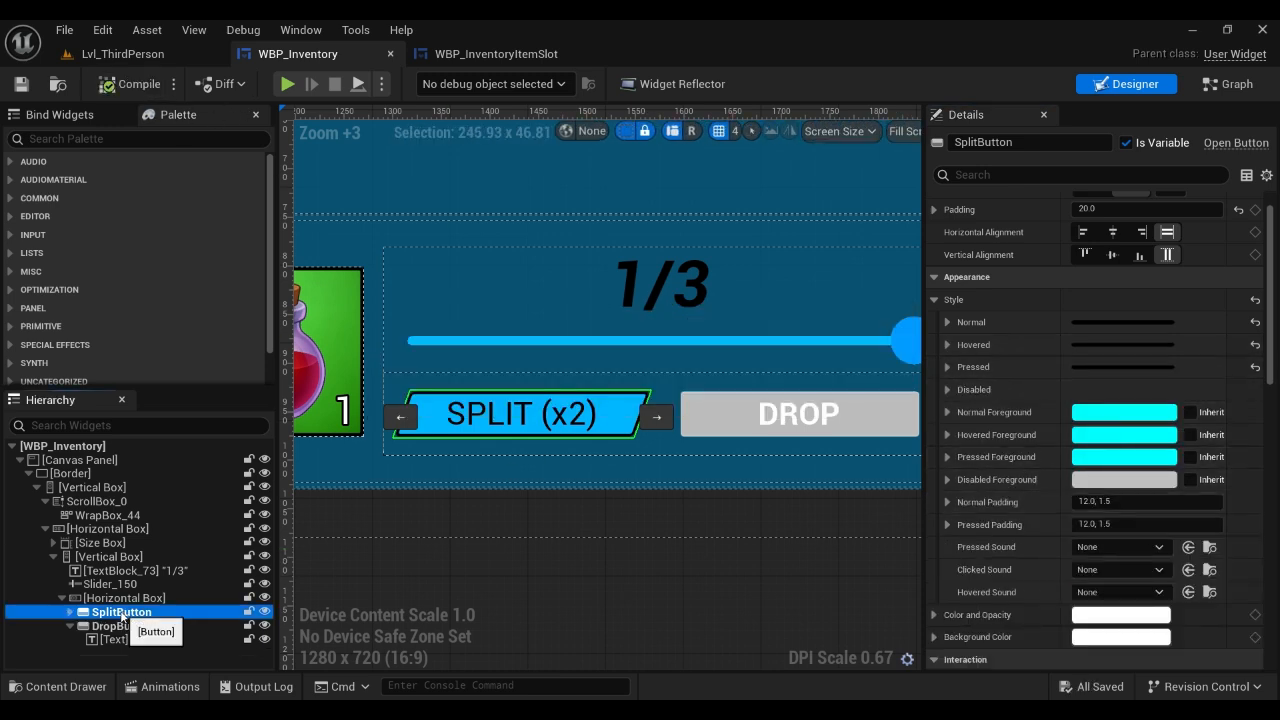
Copy SplitButton's whole Style setting to DropButton.
{"action": "right_click", "coordinate": [965, 300]}
{"action": "left_click", "coordinate": [1025, 389]}
{"action": "left_click", "coordinate": [121, 626]}
{"action": "right_click", "coordinate": [965, 300]}
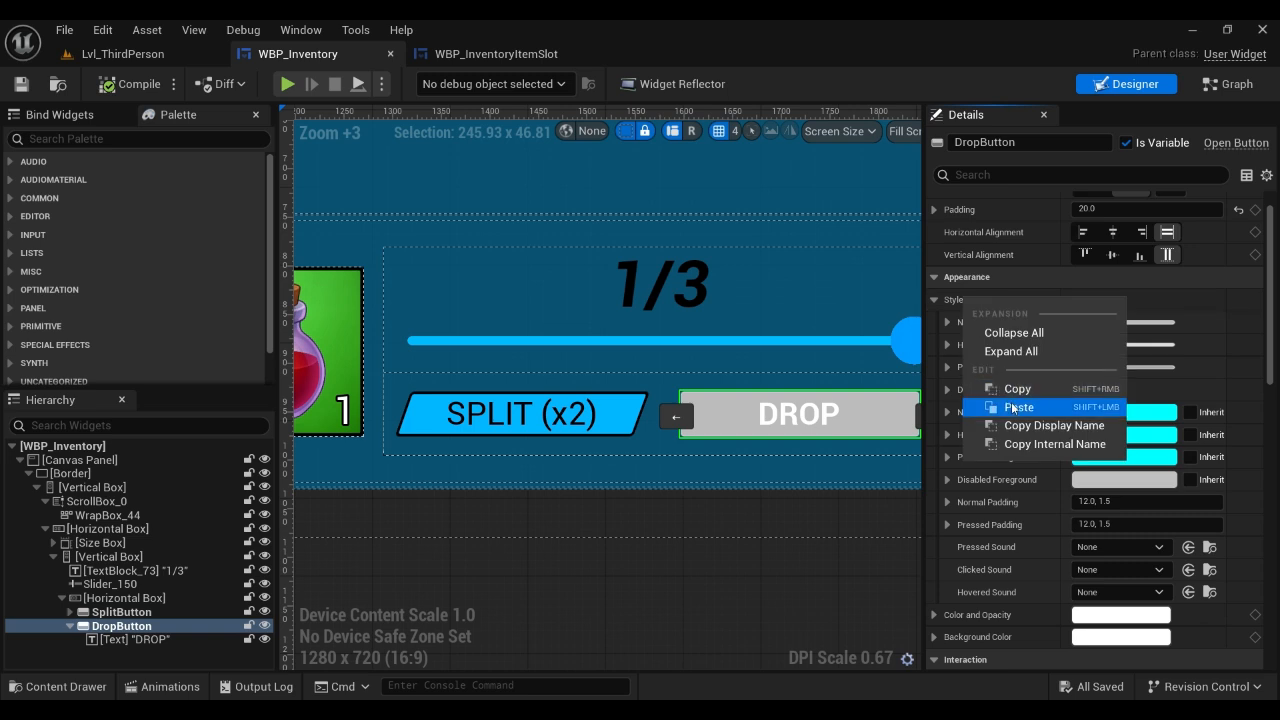
{"action": "left_click", "coordinate": [1015, 410]}
Set the DROP text's typeface to Light and its font size to 30.
{"action": "left_click", "coordinate": [799, 414]}
{"action": "left_click", "coordinate": [1118, 412]}
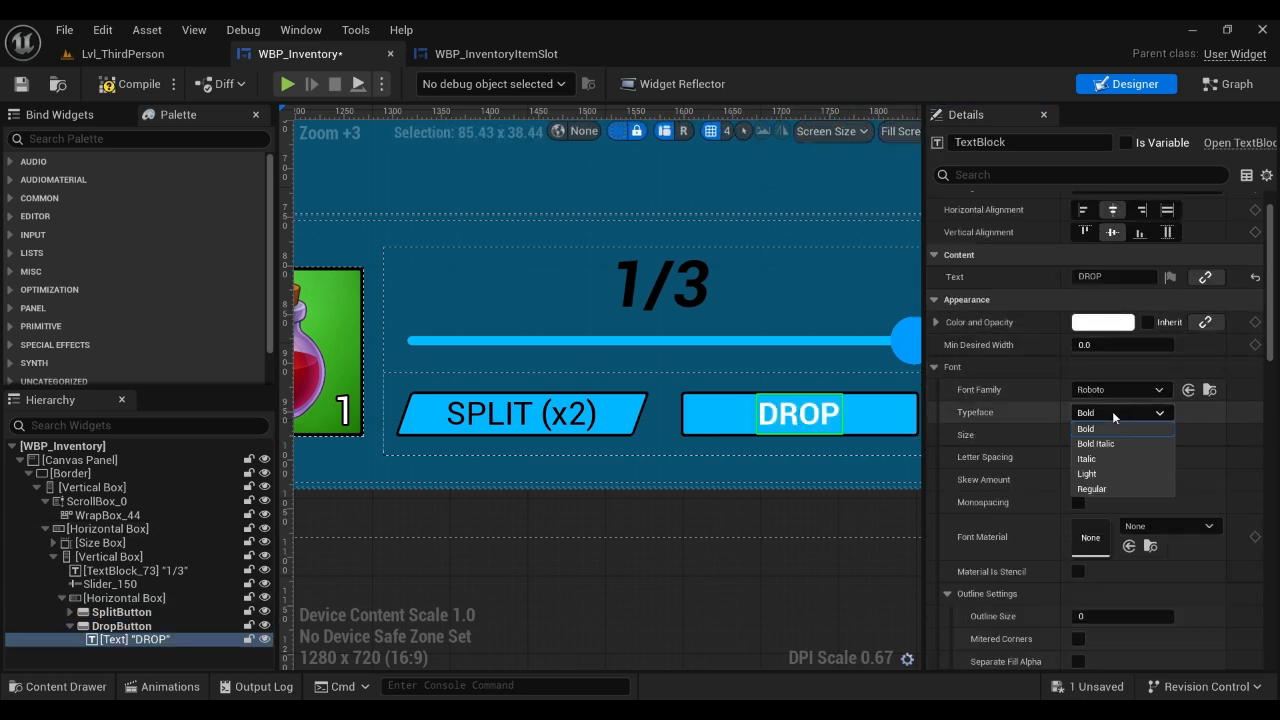
{"action": "left_click", "coordinate": [1113, 489]}
{"action": "left_click", "coordinate": [1106, 394]}
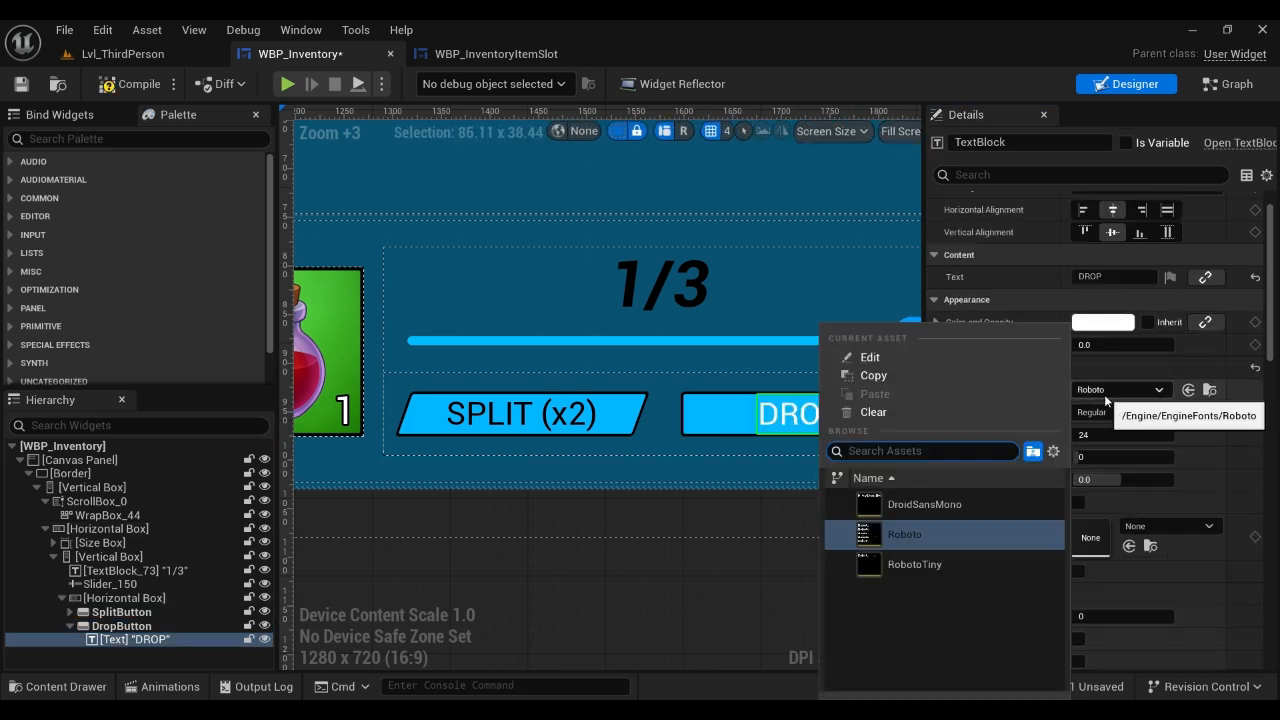
{"action": "left_click", "coordinate": [1106, 411]}
{"action": "left_click", "coordinate": [1093, 475]}
{"action": "left_click", "coordinate": [1109, 431]}
{"action": "type", "text": "30"}
{"action": "key", "text": "Return"}
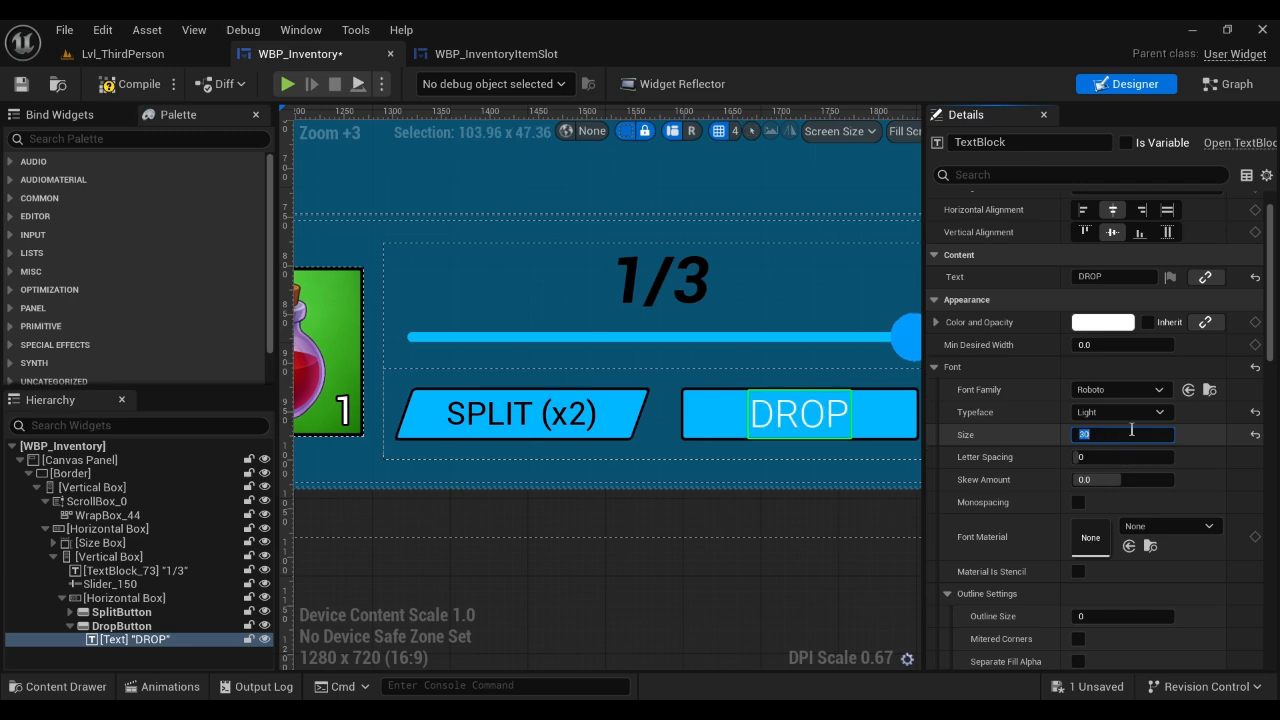
Color the DROP text black and set its render transform X shear to 20.
{"action": "left_click", "coordinate": [1100, 322]}
{"action": "left_click", "coordinate": [966, 553]}
{"action": "scroll", "coordinate": [1060, 330], "scroll_direction": "down", "scroll_amount": 15}
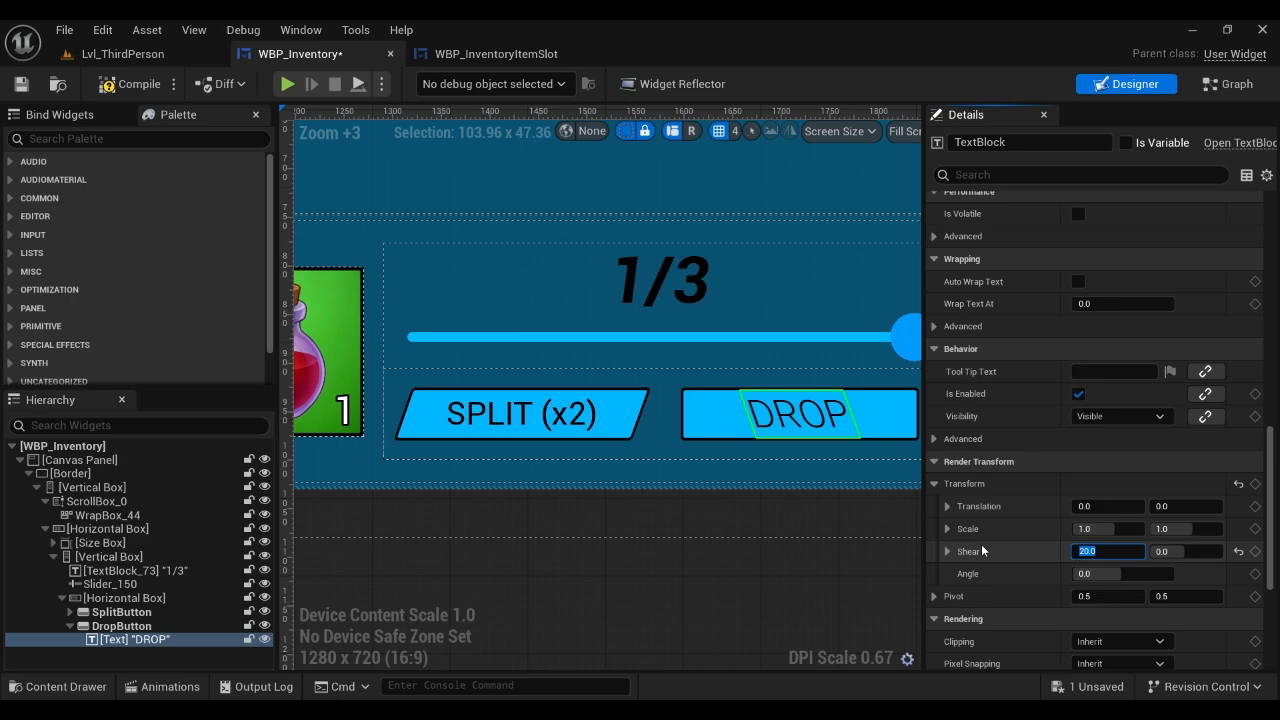
Slant DropButton with a render transform X shear of -20.
{"action": "left_click", "coordinate": [899, 427]}
{"action": "left_click", "coordinate": [1098, 261]}
{"action": "type", "text": "-20"}
{"action": "key", "text": "Return"}
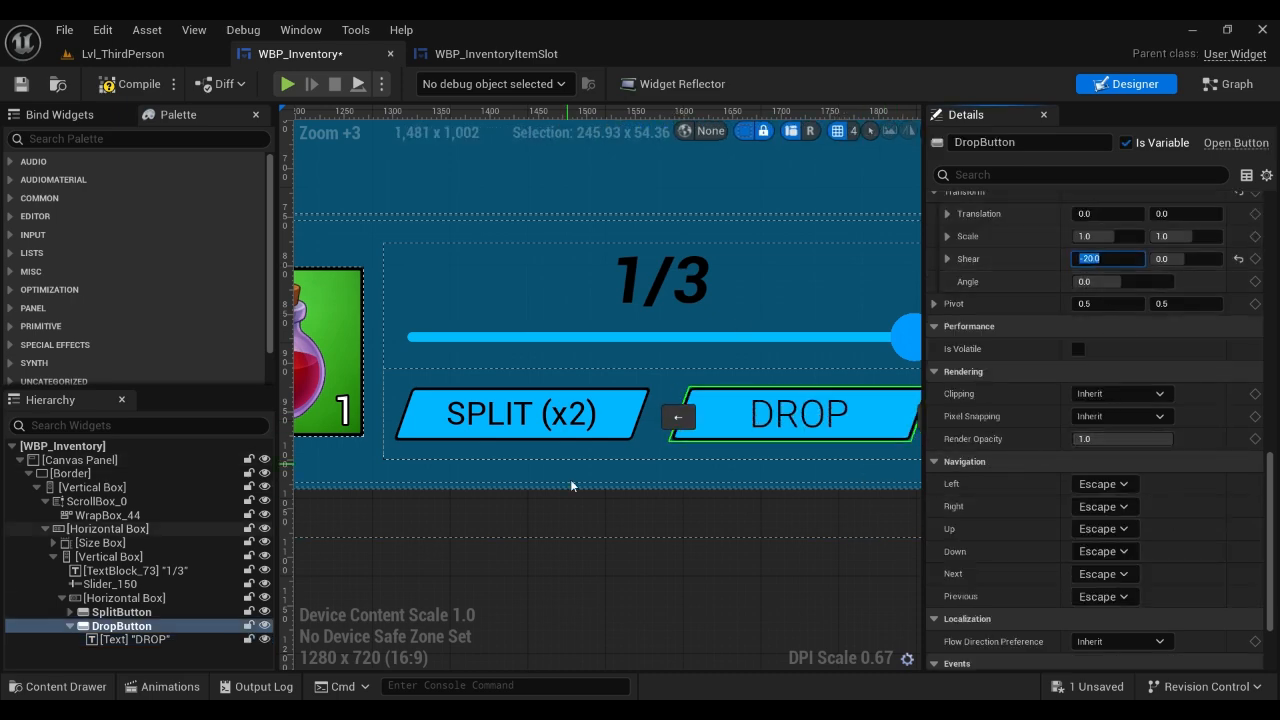
{"action": "left_click", "coordinate": [600, 549]}
Set the 1/3 quantity text's typeface to Light and compile the widget.
{"action": "scroll", "coordinate": [600, 549], "scroll_direction": "down", "scroll_amount": 2}
{"action": "scroll", "coordinate": [830, 535], "scroll_direction": "down", "scroll_amount": 2}
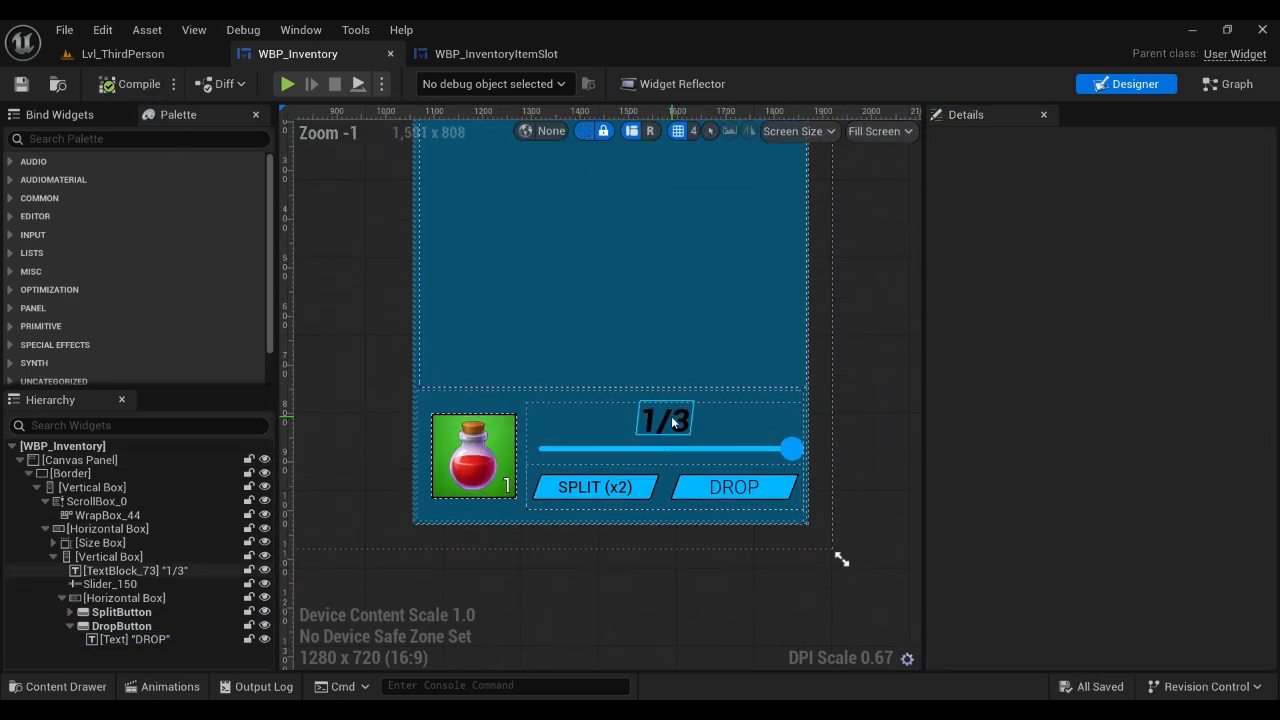
{"action": "left_click", "coordinate": [665, 418]}
{"action": "left_click", "coordinate": [1120, 449]}
{"action": "left_click", "coordinate": [1115, 472]}
{"action": "left_click", "coordinate": [1100, 518]}
{"action": "left_click", "coordinate": [1112, 472]}
{"action": "left_click", "coordinate": [1110, 548]}
{"action": "left_click", "coordinate": [1112, 472]}
{"action": "left_click", "coordinate": [1099, 534]}
{"action": "left_click", "coordinate": [893, 541]}
{"action": "right_click_drag", "start_coordinate": [893, 541], "coordinate": [919, 561]}
{"action": "scroll", "coordinate": [506, 425], "scroll_direction": "down", "scroll_amount": 2}
{"action": "right_click_drag", "start_coordinate": [506, 412], "coordinate": [572, 455]}
{"action": "left_click", "coordinate": [130, 84]}
Play the Lvl_ThirdPerson level in the viewport and open the inventory to check the restyled item details area.
{"action": "right_click_drag", "start_coordinate": [395, 271], "coordinate": [578, 340]}
{"action": "scroll", "coordinate": [578, 340], "scroll_direction": "up", "scroll_amount": 4}
{"action": "left_click", "coordinate": [133, 54]}
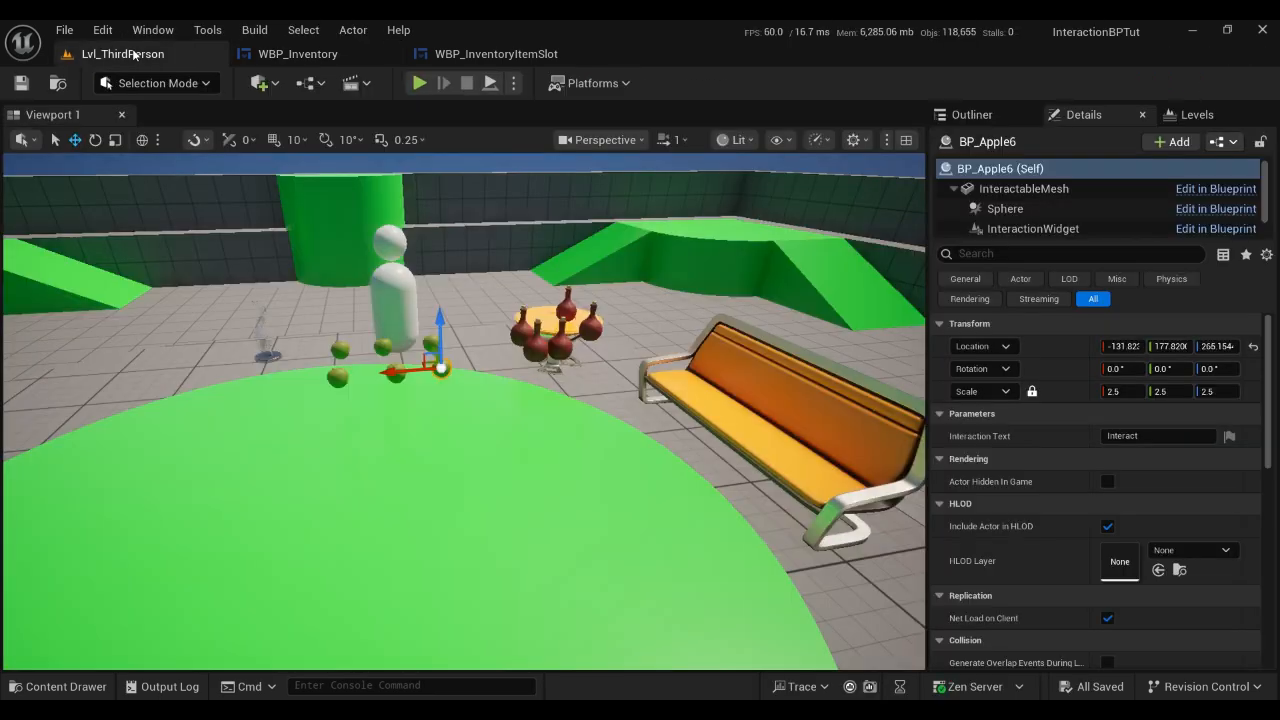
{"action": "left_click", "coordinate": [419, 83]}
{"action": "key", "text": "w"}
{"action": "key", "text": "Tab"}
{"action": "key", "text": "s"}
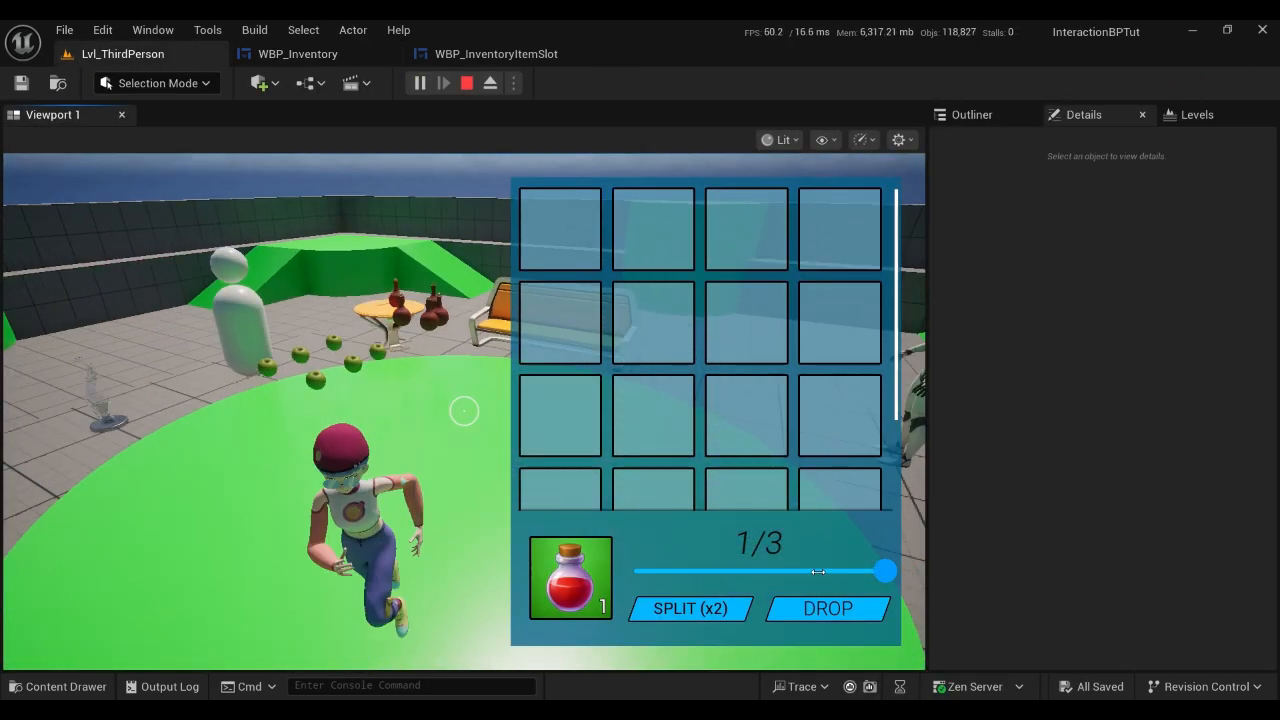
{"action": "key", "text": "a"}
{"action": "key", "text": "w"}
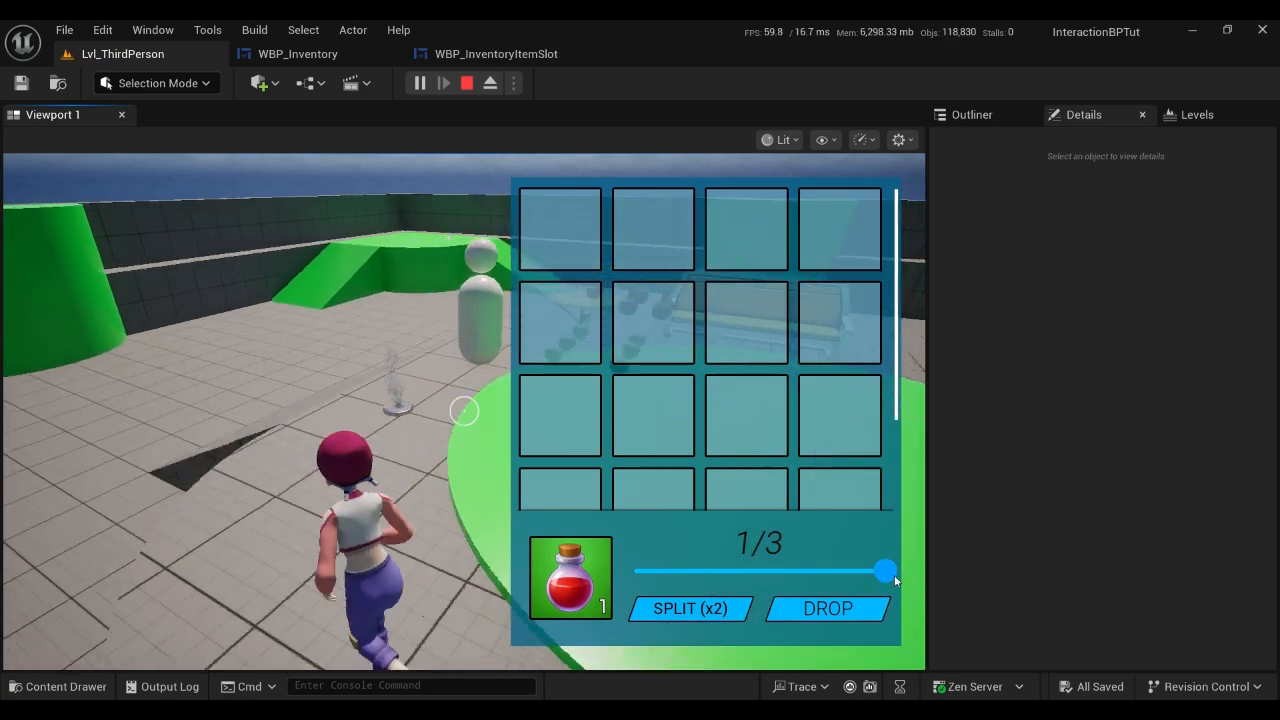
{"action": "key", "text": "Escape"}
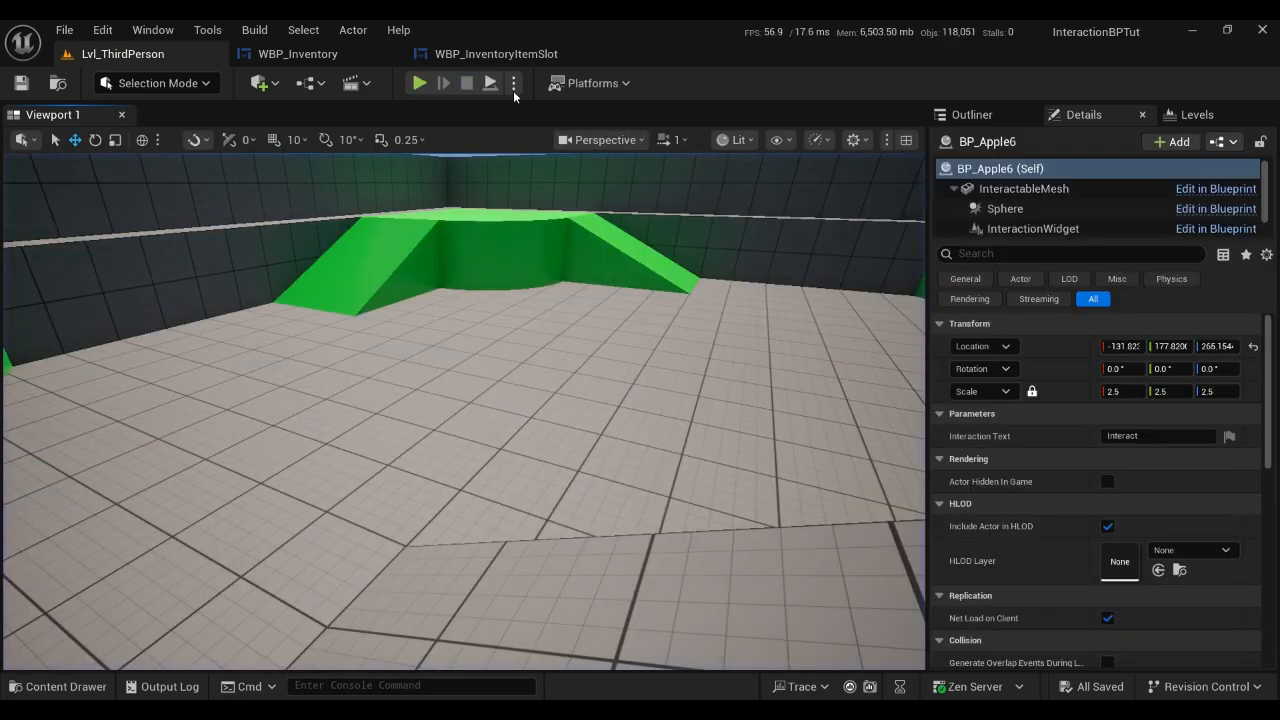
Run the game in a separate preview window and open the inventory to check its layout at larger size.
{"action": "left_click", "coordinate": [513, 83]}
{"action": "left_click", "coordinate": [590, 212]}
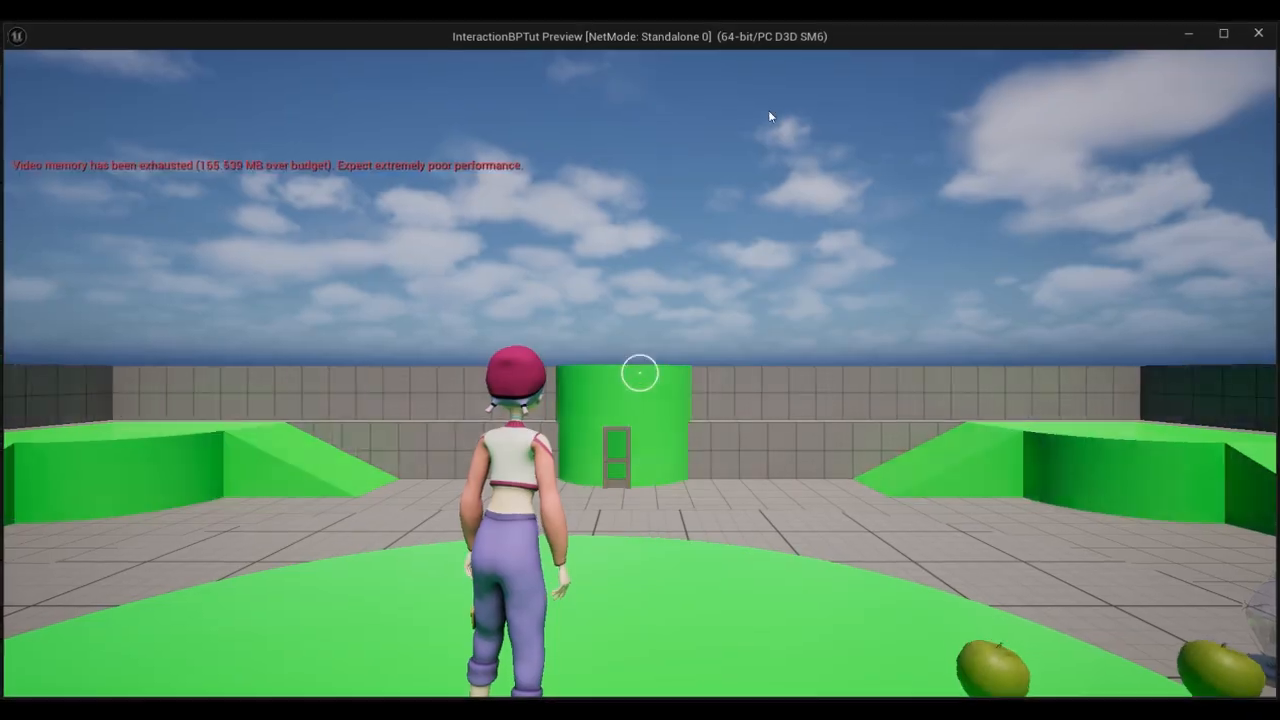
{"action": "left_click", "coordinate": [769, 117]}
{"action": "key", "text": "w"}
{"action": "key", "text": "Tab"}
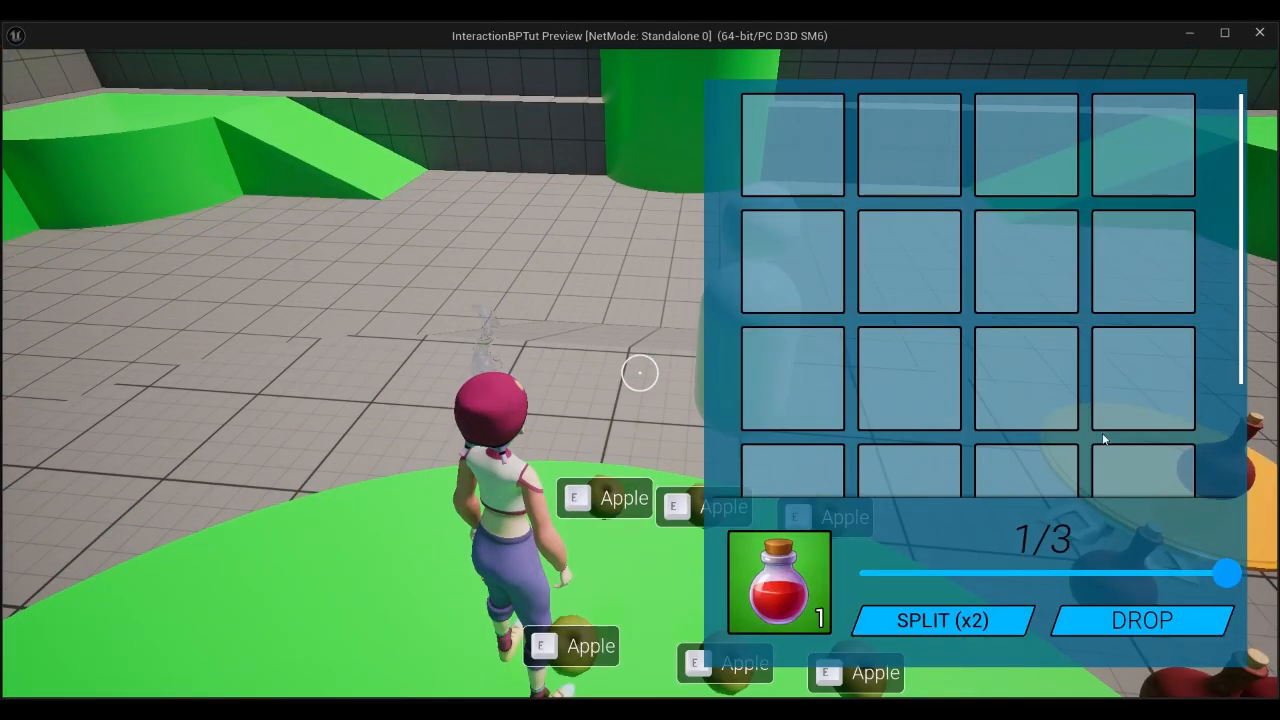
{"action": "key", "text": "s"}
{"action": "key", "text": "w"}
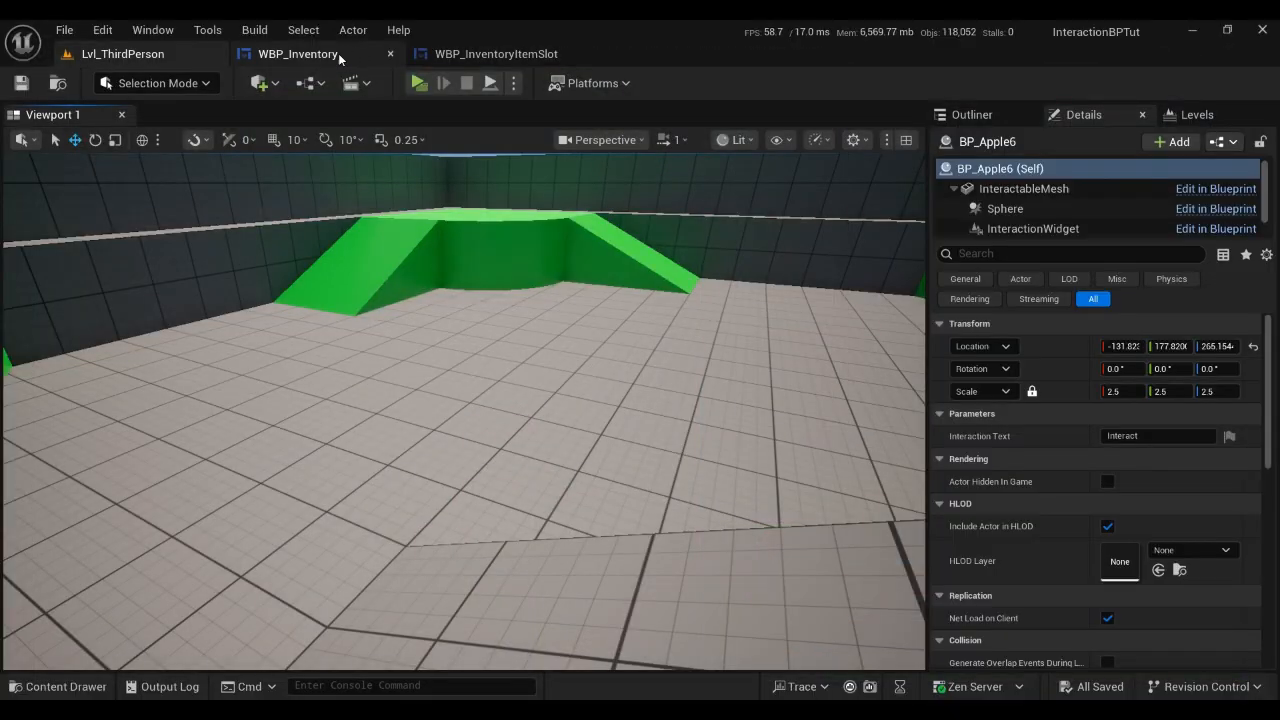
Add a second Border directly under the Canvas Panel of WBP_Inventory and select it.
{"action": "left_click", "coordinate": [339, 58]}
{"action": "scroll", "coordinate": [528, 257], "scroll_direction": "down", "scroll_amount": 4}
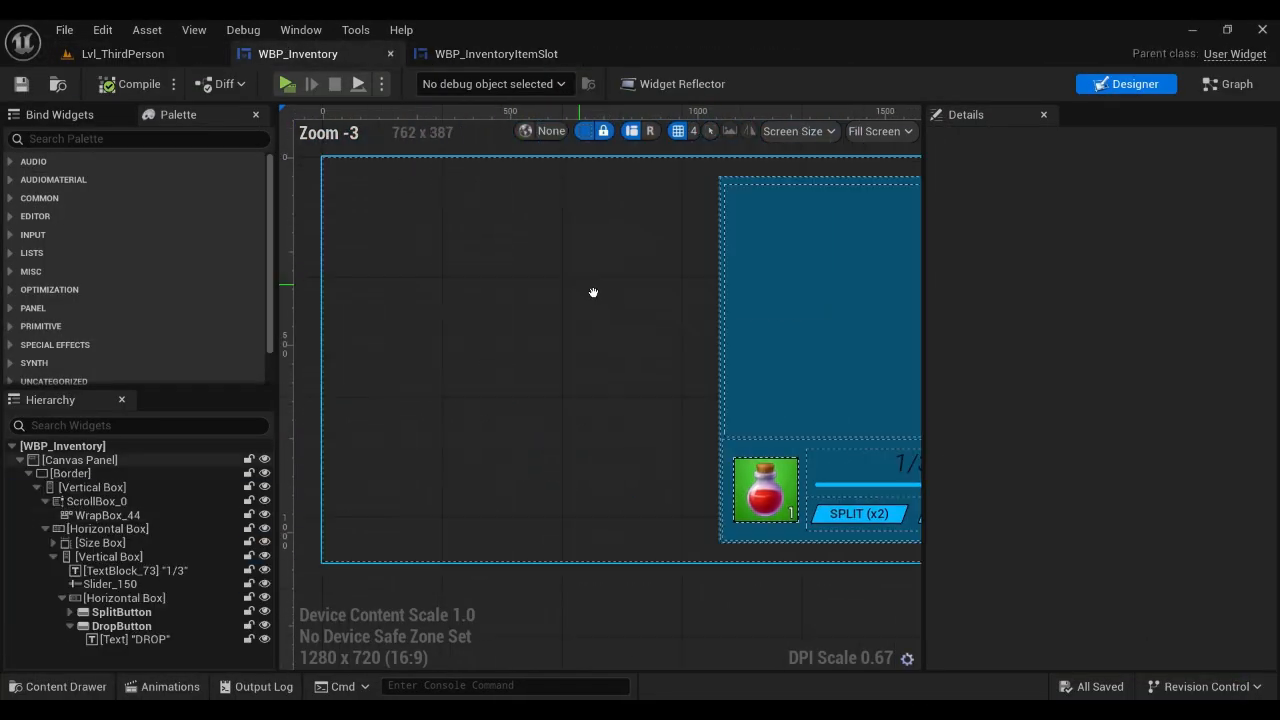
{"action": "left_click_drag", "start_coordinate": [70, 178], "coordinate": [124, 527]}
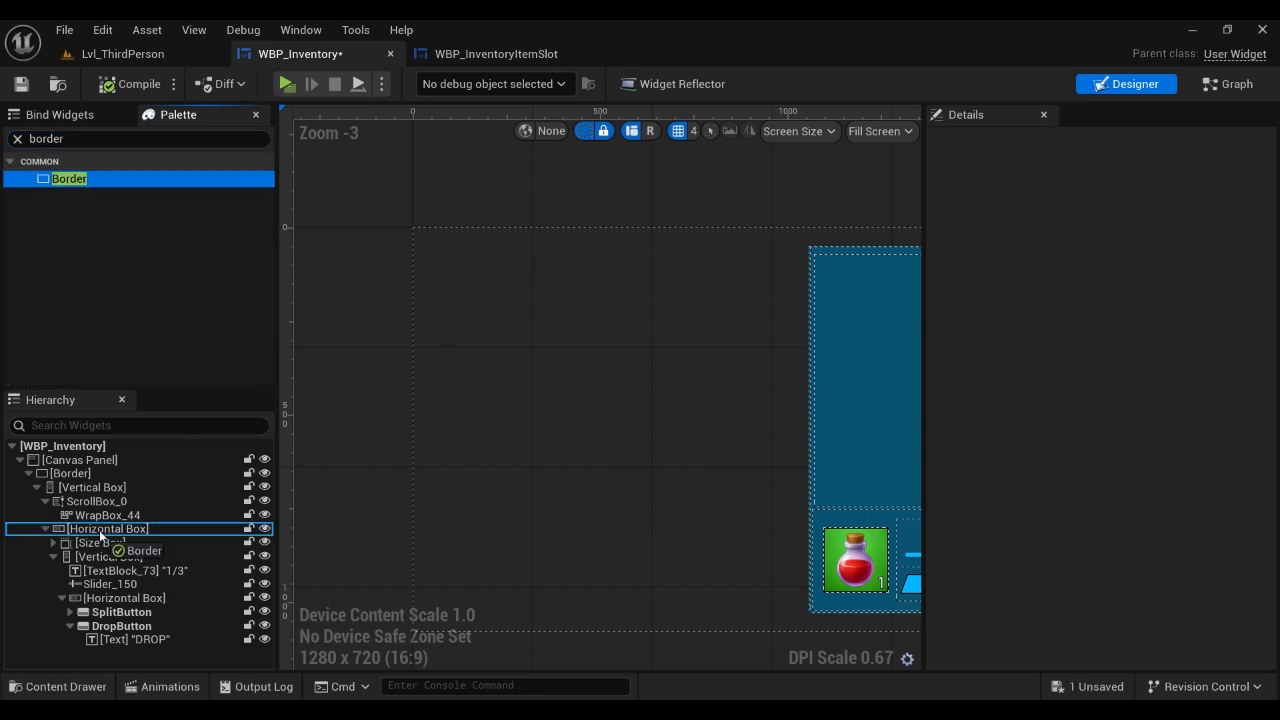
{"action": "left_click", "coordinate": [70, 625]}
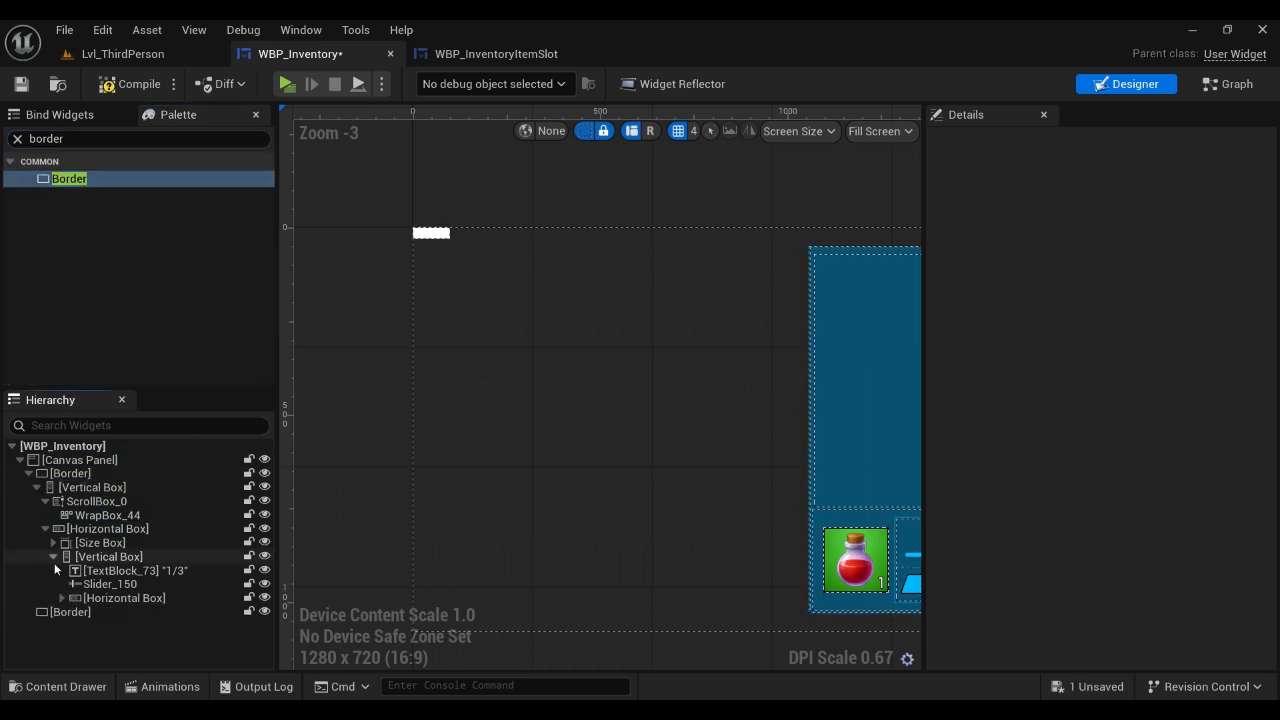
{"action": "left_click", "coordinate": [29, 473]}
{"action": "left_click", "coordinate": [70, 487]}
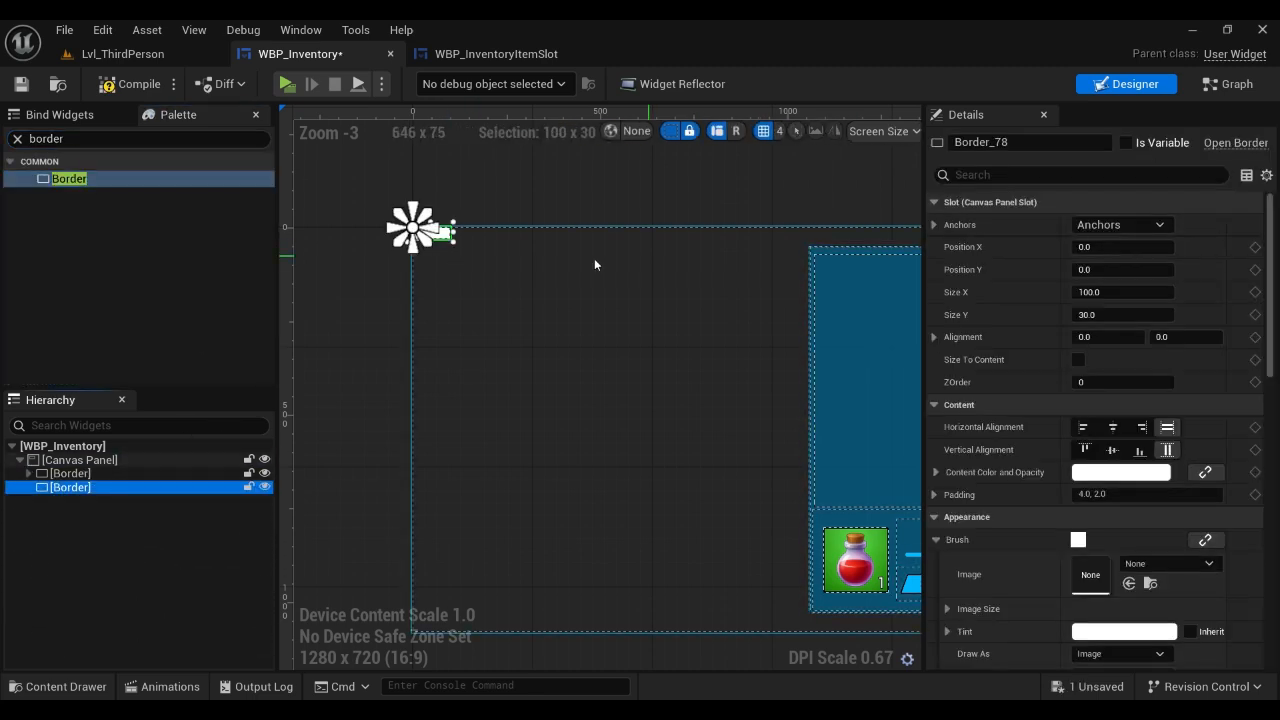
Spread the new border's anchors over a region about 660 by 238 units at the canvas's top-left corner and save.
{"action": "left_click_drag", "start_coordinate": [426, 227], "coordinate": [380, 330]}
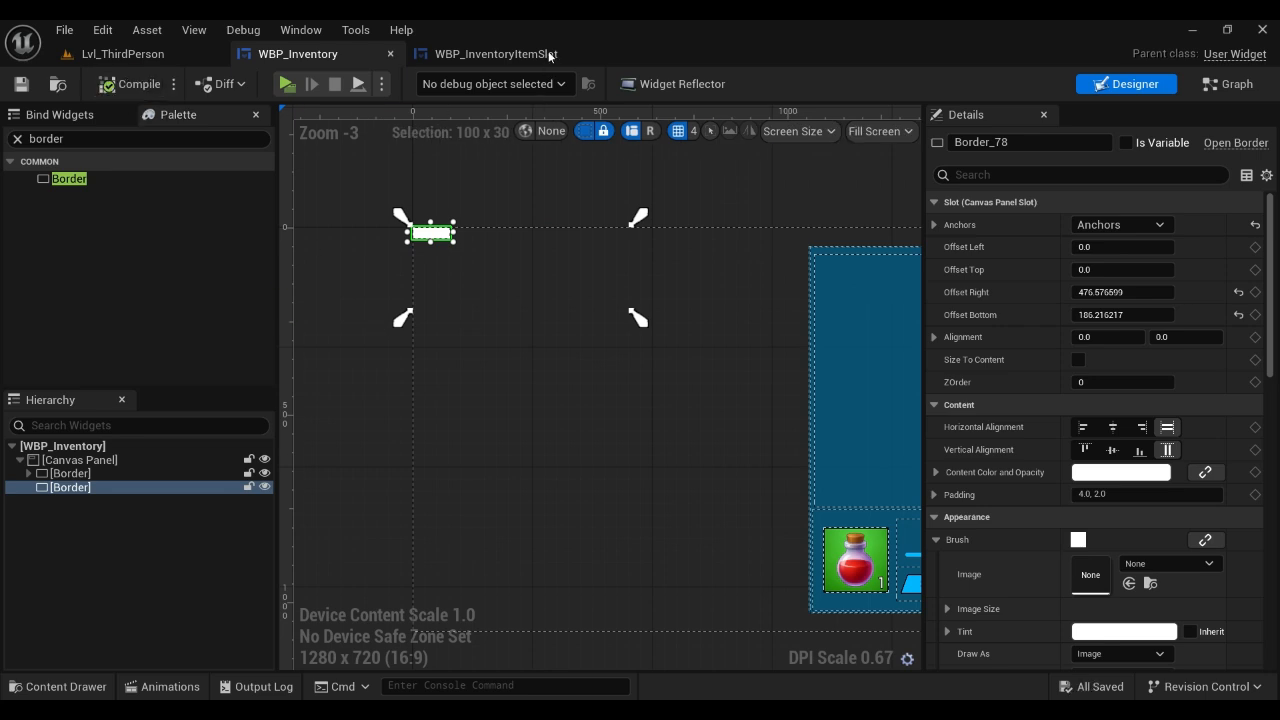
{"action": "left_click_drag", "start_coordinate": [636, 224], "coordinate": [670, 219]}
{"action": "left_click_drag", "start_coordinate": [664, 314], "coordinate": [671, 323]}
{"action": "key", "text": "ctrl+s"}
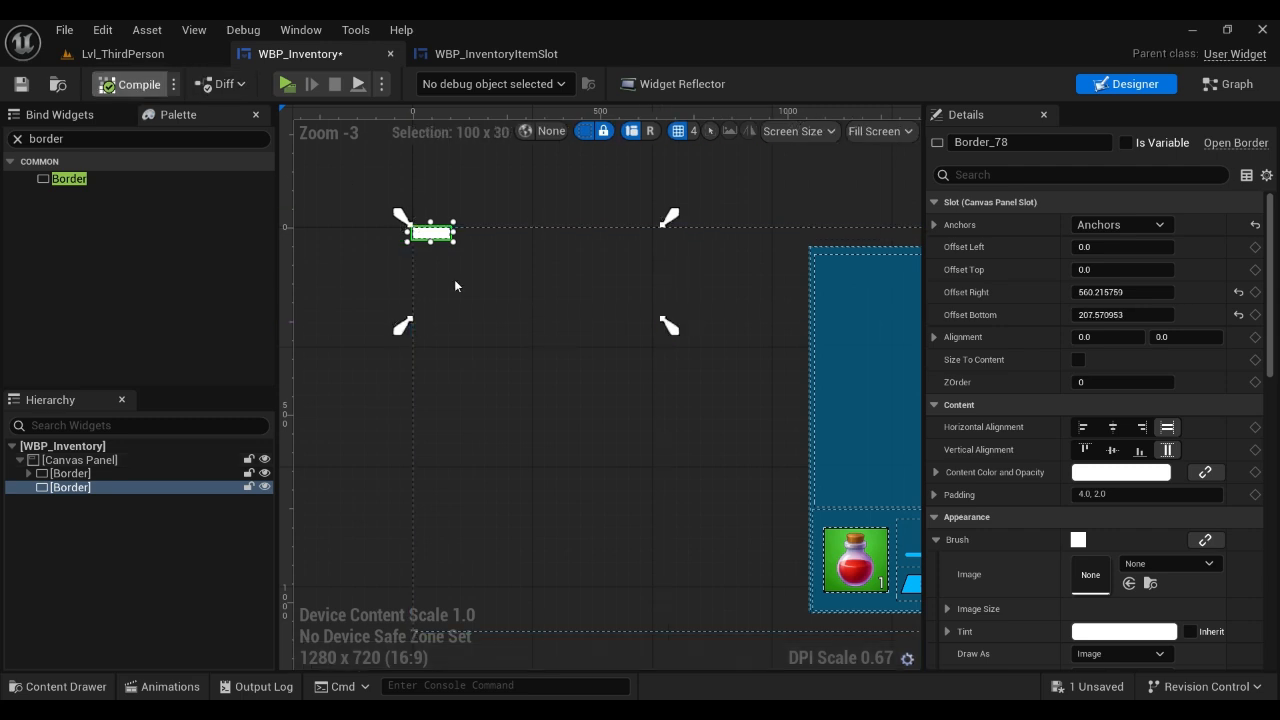
Set the new border's right and bottom offsets to 0 and its left and top offsets to 30, then save.
{"action": "left_click", "coordinate": [1141, 291]}
{"action": "type", "text": "0"}
{"action": "key", "text": "Tab"}
{"action": "type", "text": "0"}
{"action": "key", "text": "Return"}
{"action": "left_click", "coordinate": [131, 84]}
{"action": "key", "text": "ctrl+s"}
{"action": "left_click", "coordinate": [1116, 247]}
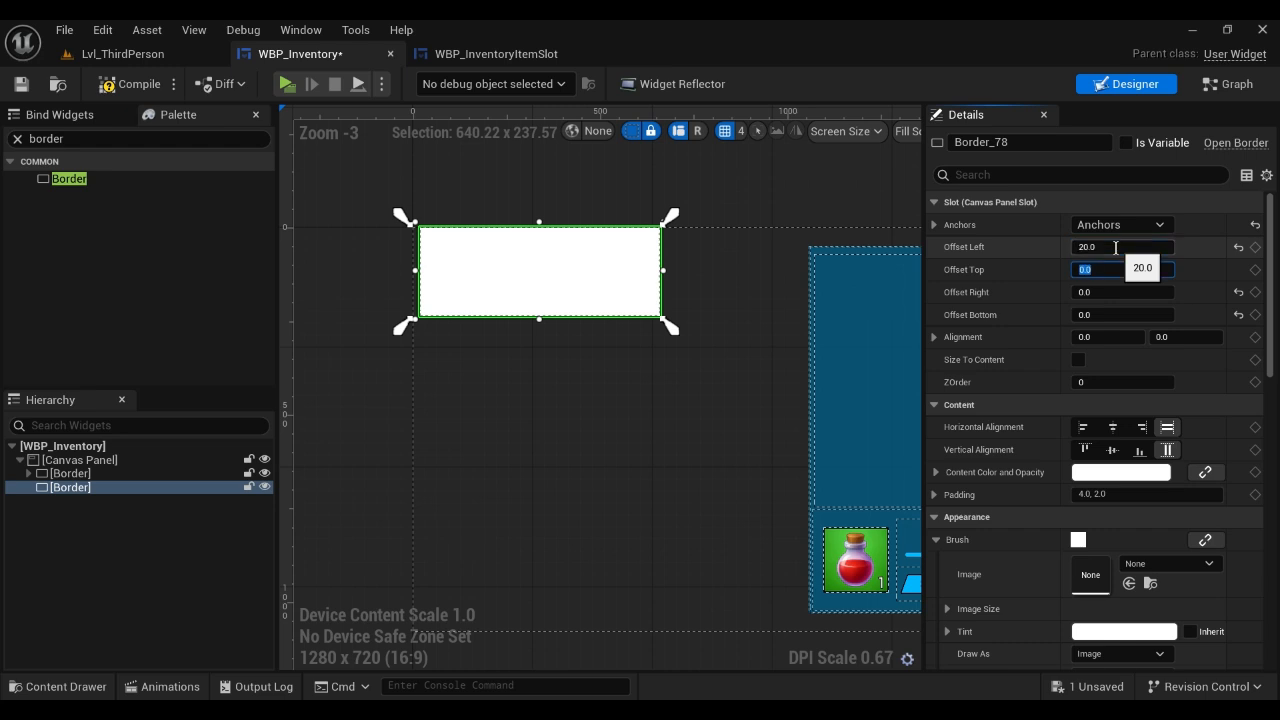
{"action": "key", "text": "ctrl+s"}
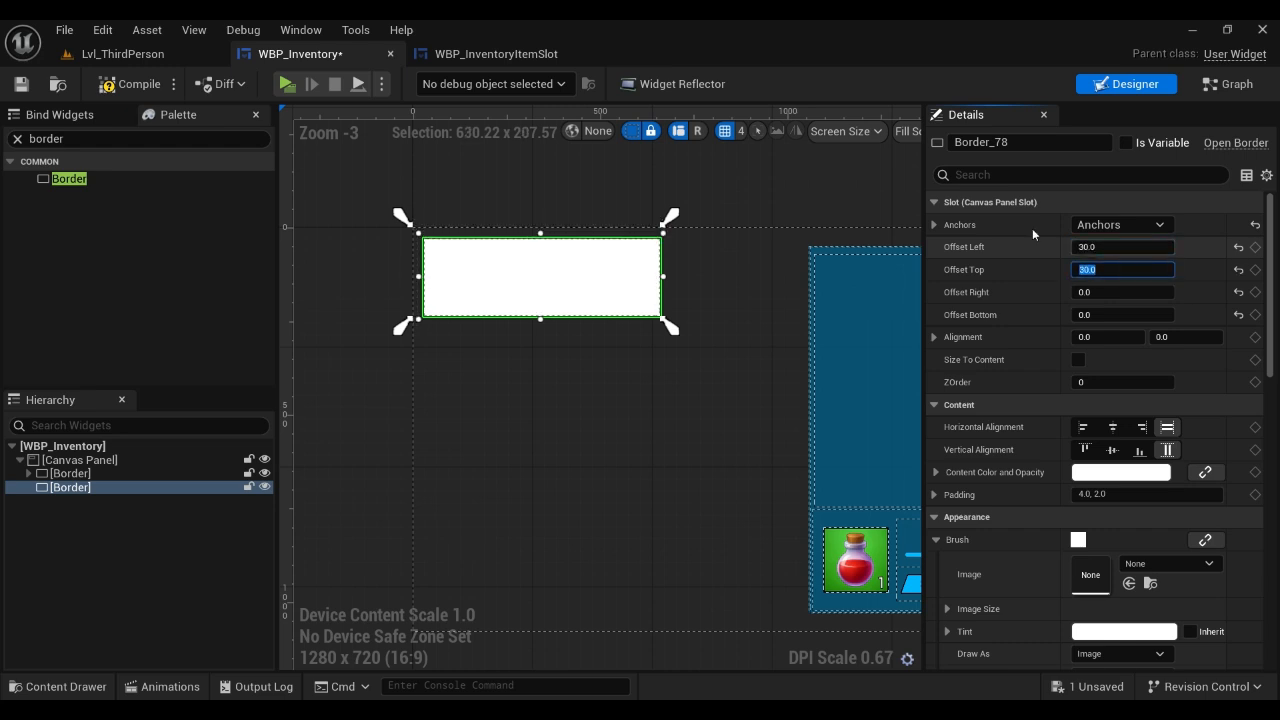
Wrap the new border in a Vertical Box and set the border's slot size to Fill.
{"action": "scroll", "coordinate": [474, 271], "scroll_direction": "up", "scroll_amount": 3}
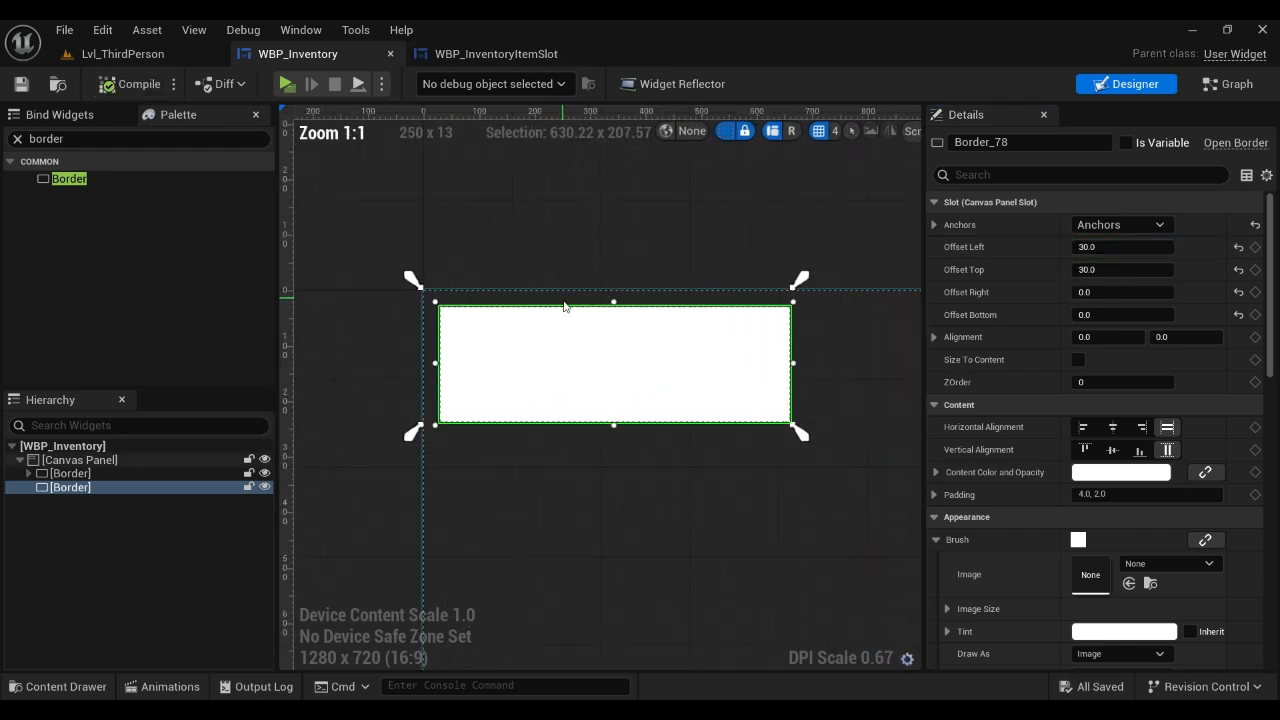
{"action": "scroll", "coordinate": [559, 290], "scroll_direction": "up", "scroll_amount": 2}
{"action": "right_click", "coordinate": [65, 488]}
{"action": "mouse_move", "coordinate": [120, 400]}
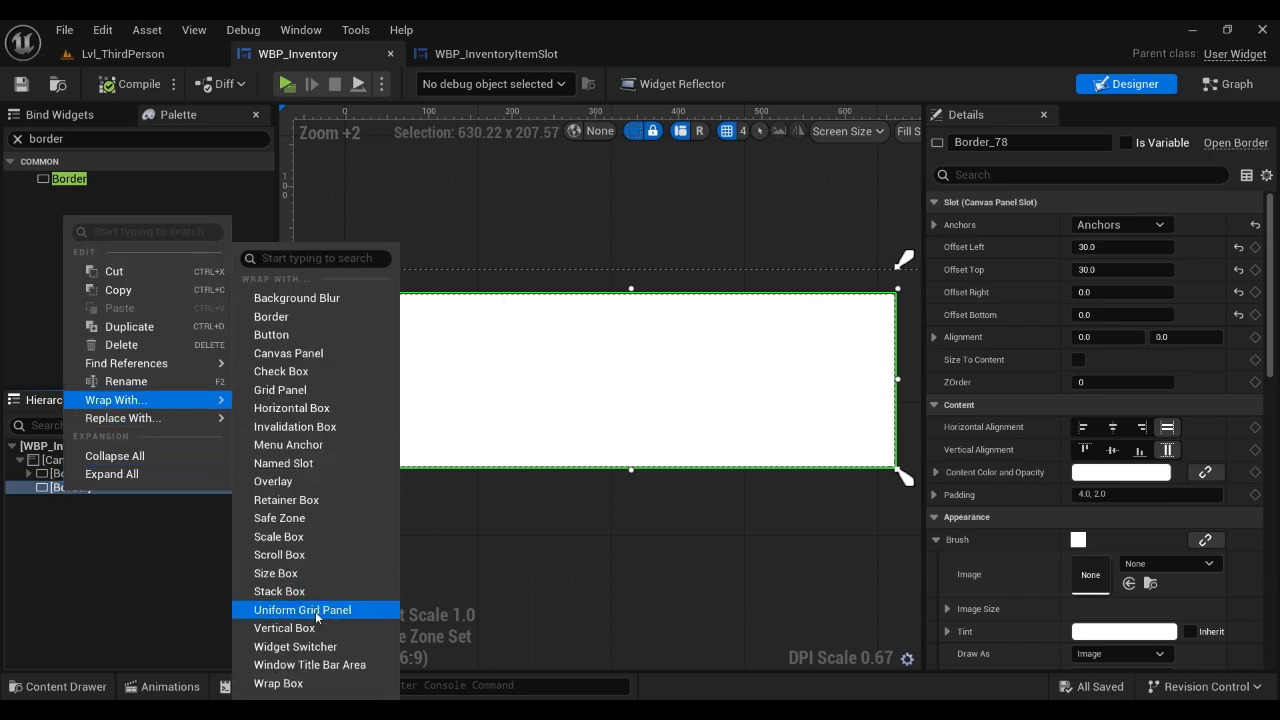
{"action": "left_click", "coordinate": [284, 628]}
{"action": "left_click", "coordinate": [79, 501]}
{"action": "left_click", "coordinate": [1129, 251]}
Rename the new Vertical Box to TopLeftItemInfoSection and compile the widget.
{"action": "left_click", "coordinate": [84, 487]}
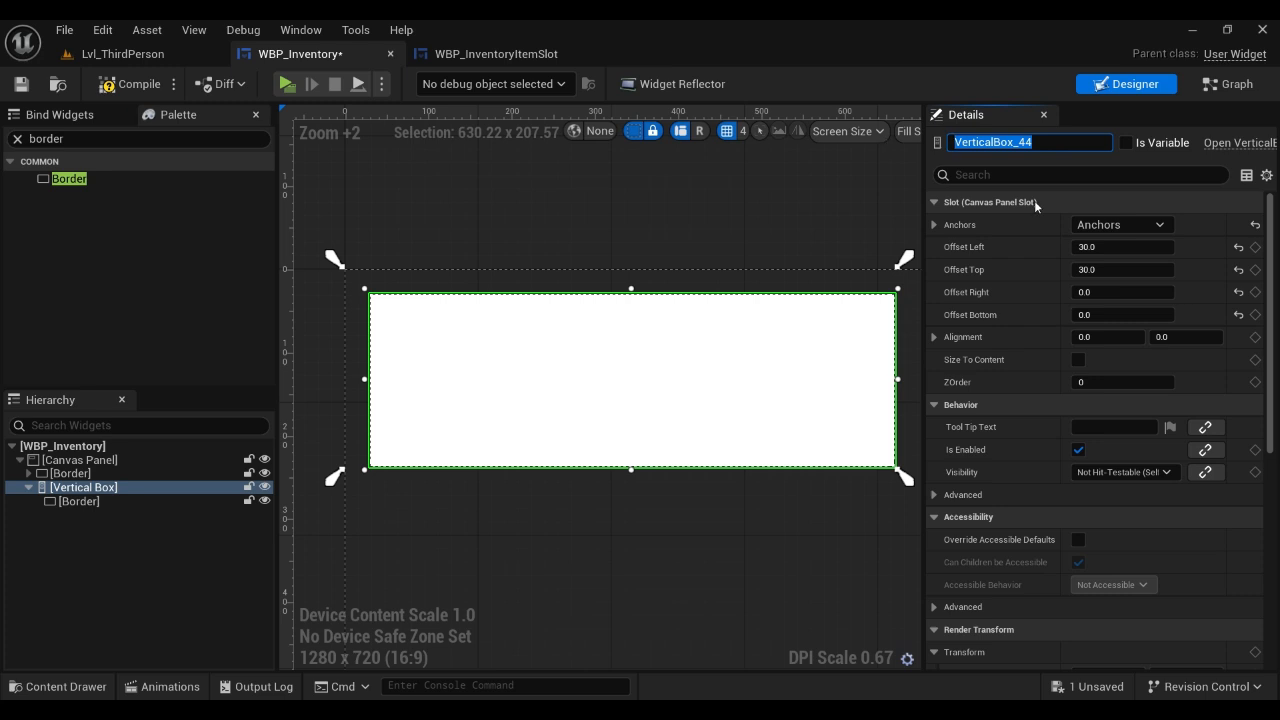
{"action": "type", "text": "TopLeftItemInfoSection"}
{"action": "key", "text": "Return"}
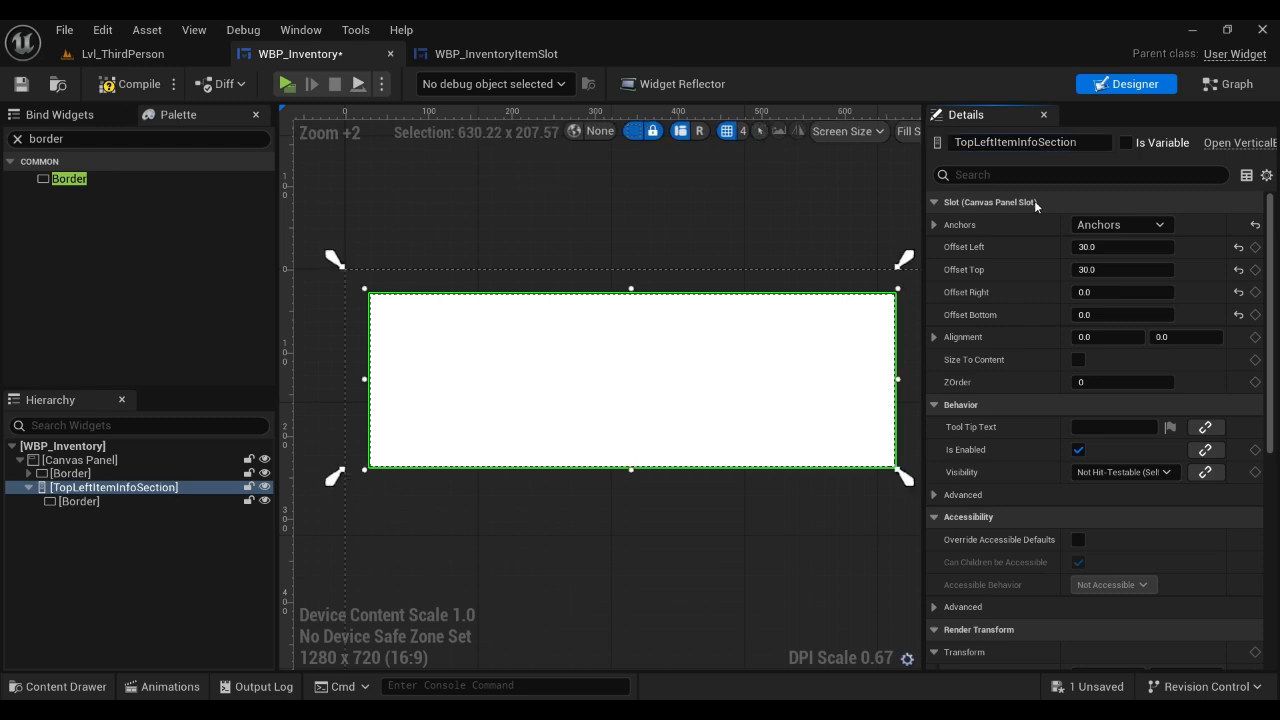
{"action": "left_click", "coordinate": [133, 85]}
Add an Overlay above the border in TopLeftItemInfoSection with its slot size on Fill, and compile the widget.
{"action": "left_click", "coordinate": [79, 501]}
{"action": "type", "text": "over"}
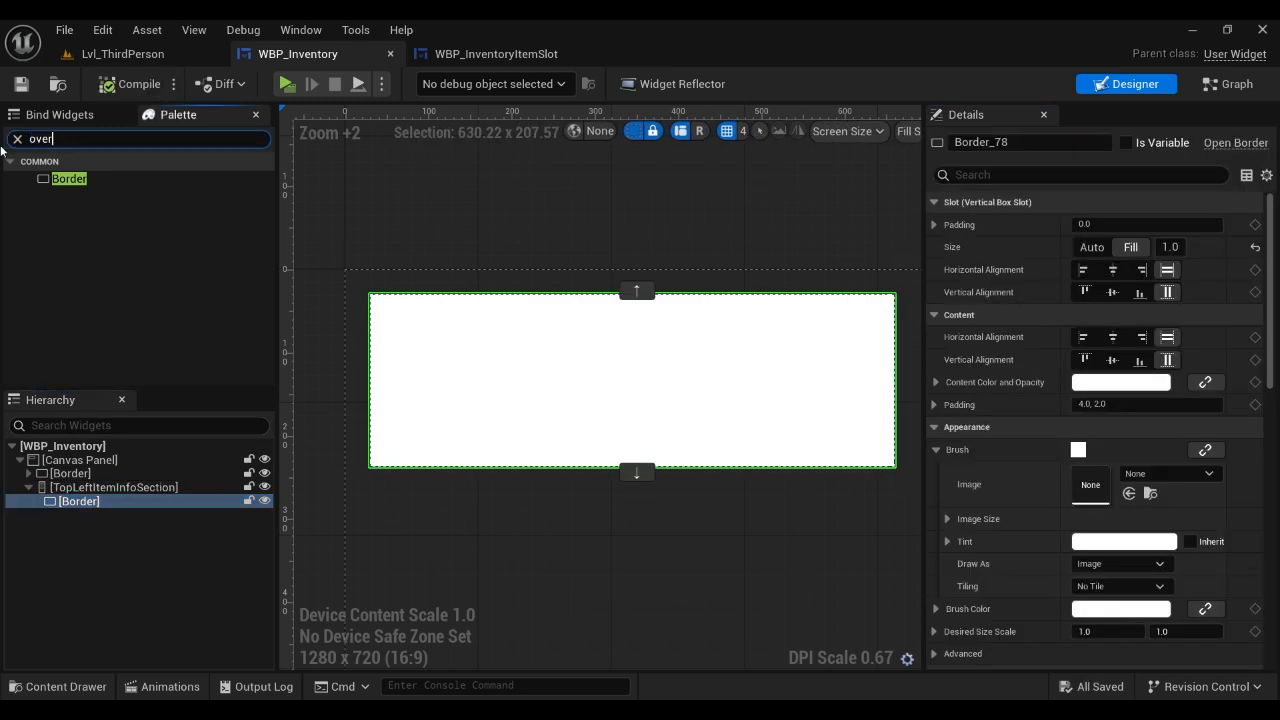
{"action": "type", "text": "l"}
{"action": "left_click_drag", "start_coordinate": [70, 178], "coordinate": [112, 490]}
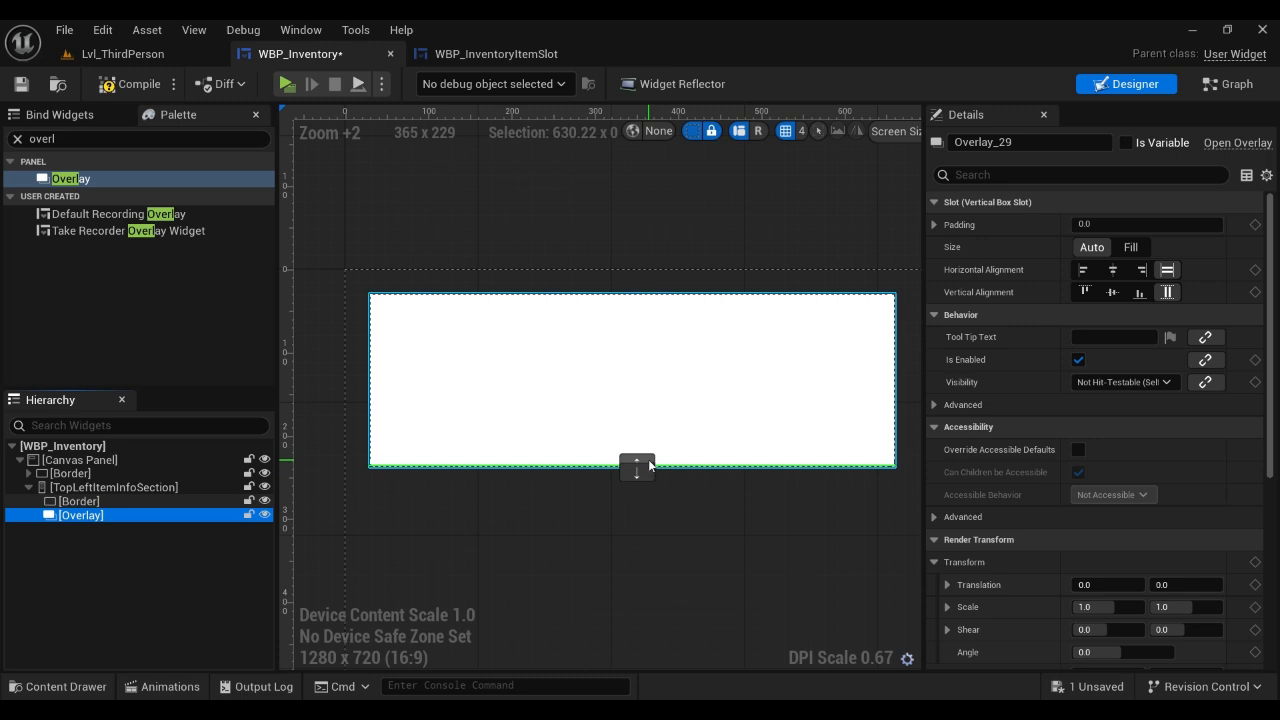
{"action": "left_click", "coordinate": [648, 463]}
{"action": "left_click", "coordinate": [95, 515]}
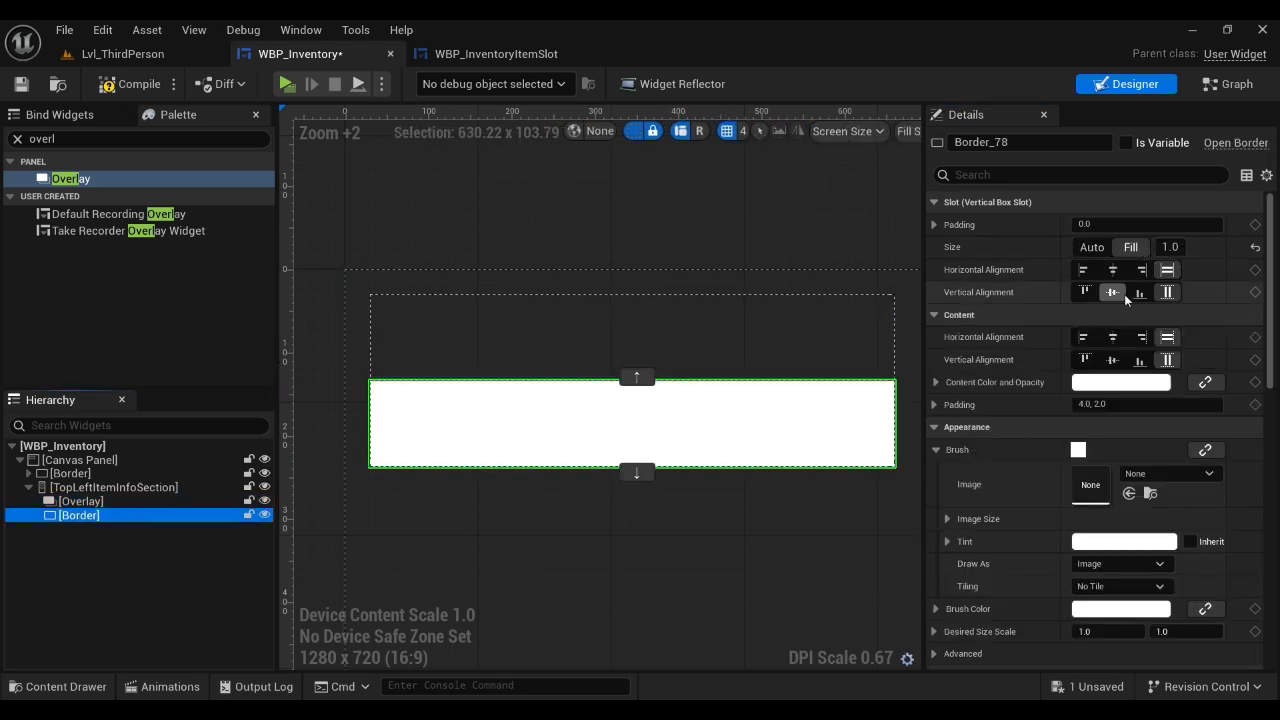
{"action": "left_click", "coordinate": [566, 366]}
{"action": "left_click", "coordinate": [133, 85]}
{"action": "left_click", "coordinate": [90, 516]}
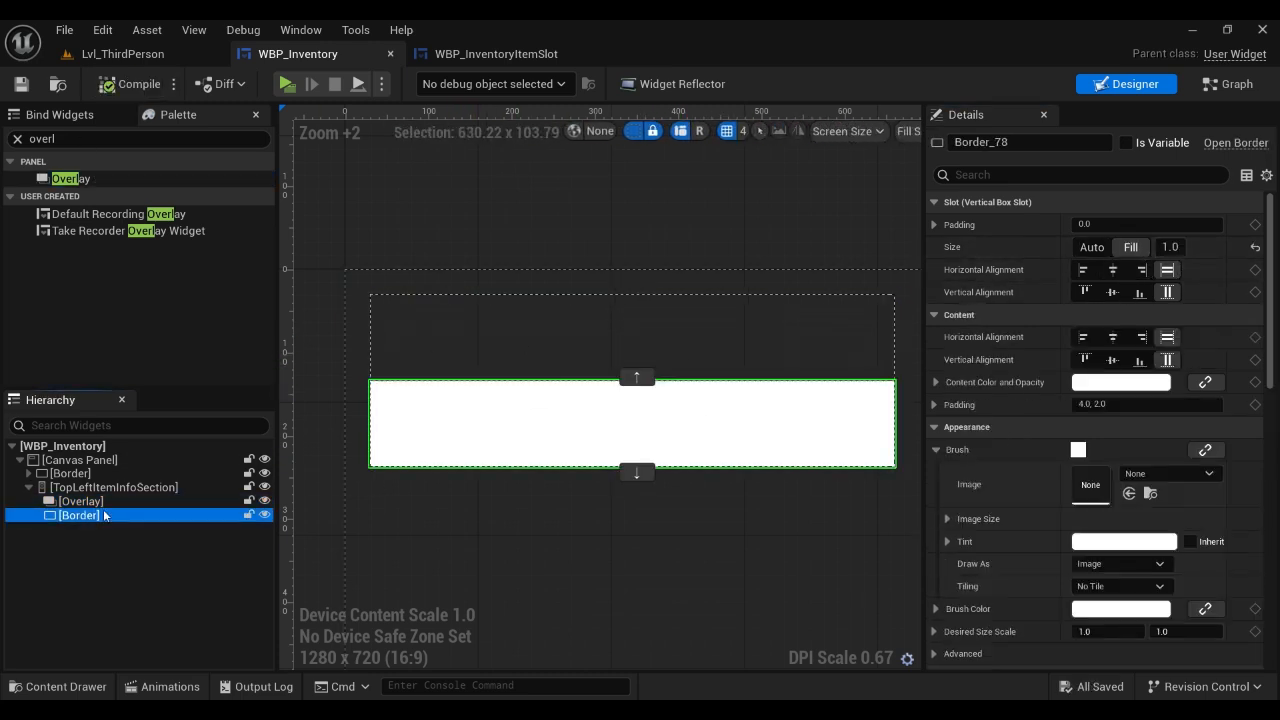
{"action": "left_click", "coordinate": [17, 140]}
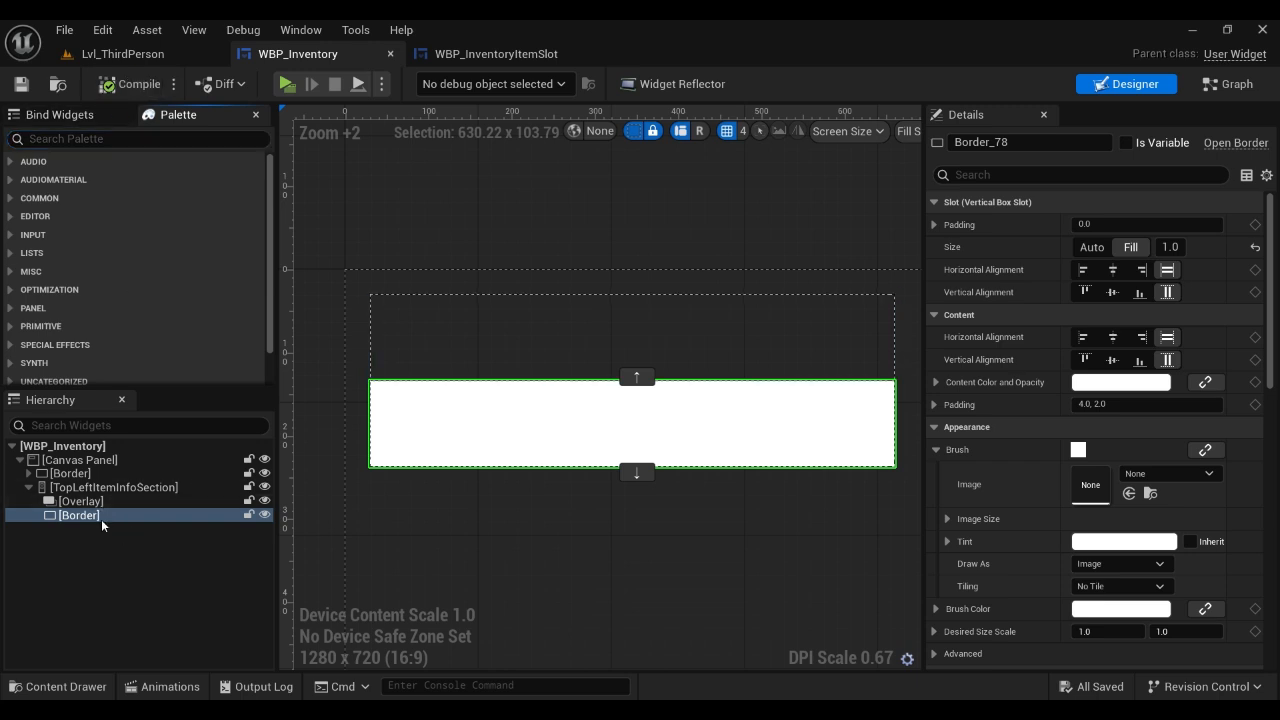
Add a Border inside the Overlay with its horizontal and vertical alignment set to Fill, and save.
{"action": "type", "text": "border"}
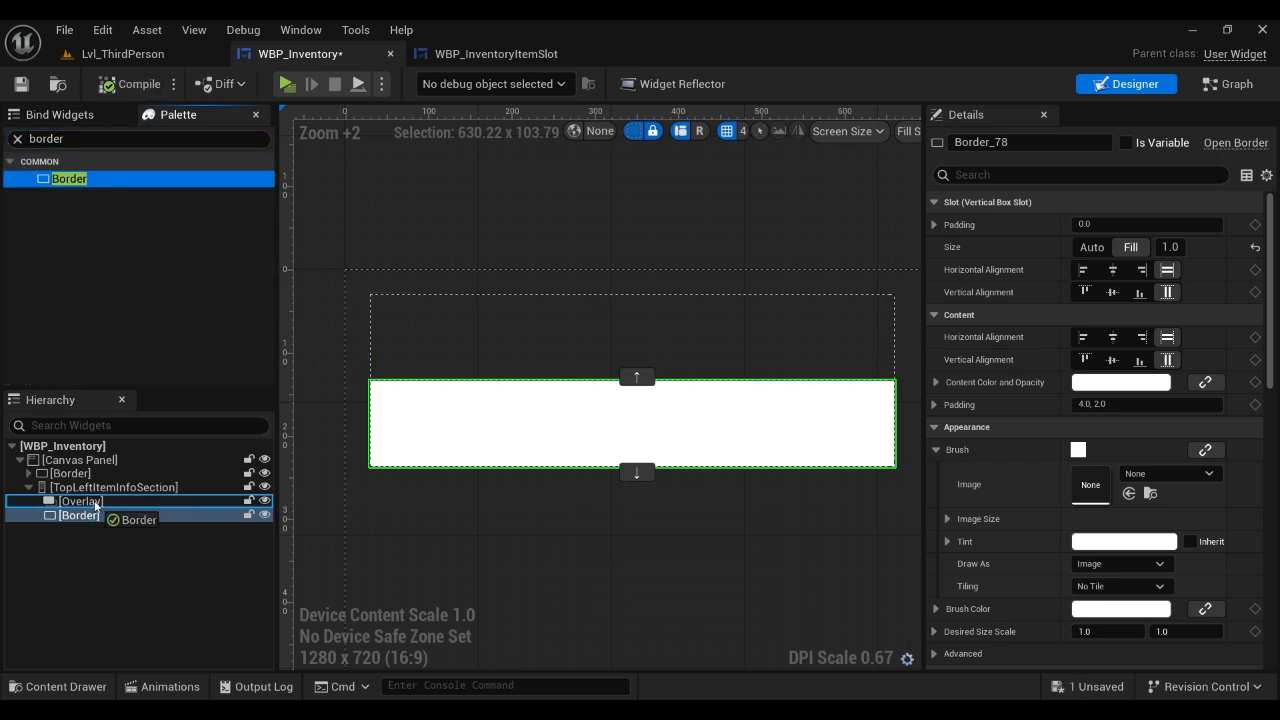
{"action": "left_click_drag", "start_coordinate": [95, 507], "coordinate": [90, 502]}
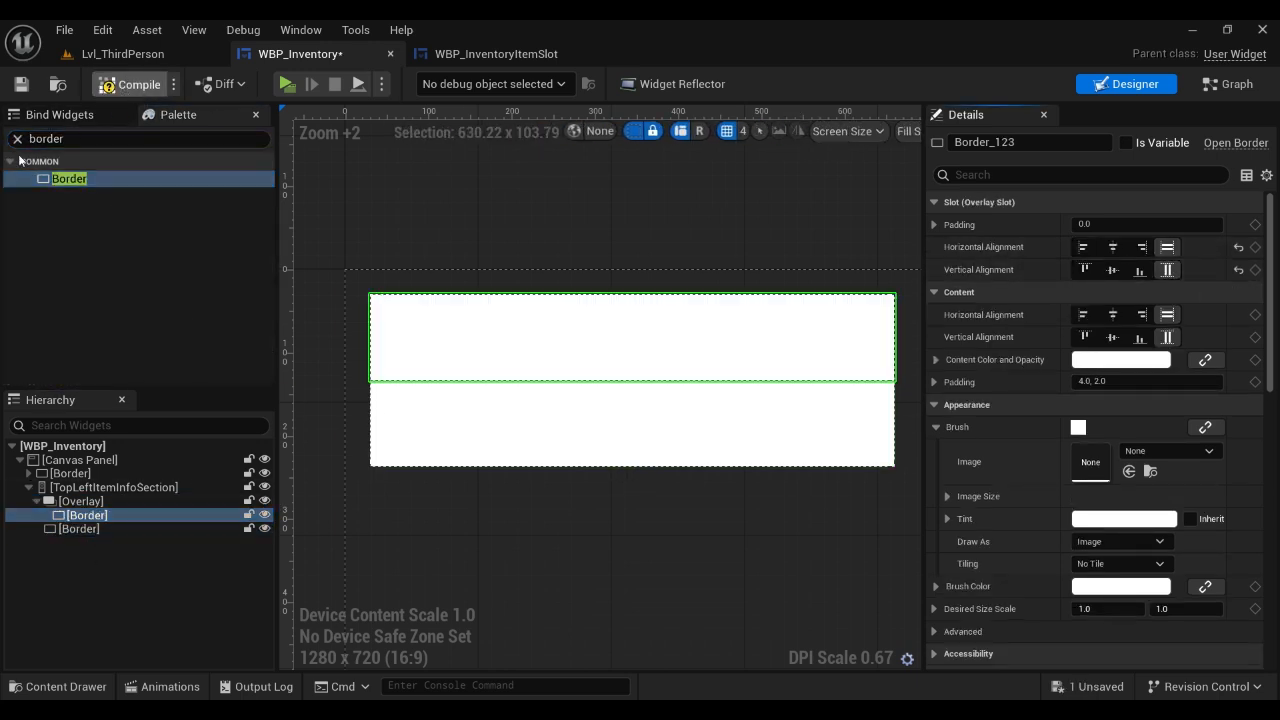
{"action": "left_click", "coordinate": [17, 140]}
Copy the brush color of the large border that contains the inventory's Vertical Box.
{"action": "left_click", "coordinate": [98, 530]}
{"action": "left_click", "coordinate": [37, 501]}
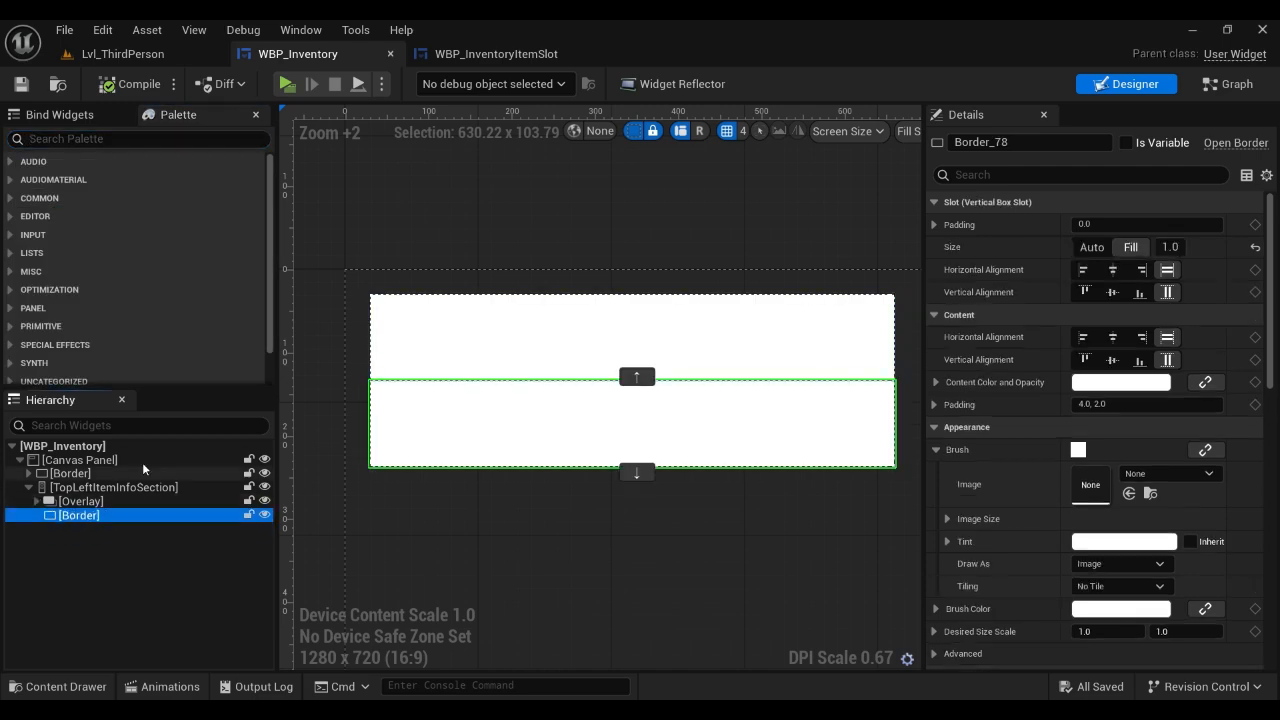
{"action": "scroll", "coordinate": [957, 401], "scroll_direction": "down", "scroll_amount": 5}
{"action": "scroll", "coordinate": [851, 431], "scroll_direction": "down", "scroll_amount": 3}
{"action": "right_click_drag", "start_coordinate": [880, 400], "coordinate": [442, 350]}
{"action": "scroll", "coordinate": [705, 347], "scroll_direction": "up", "scroll_amount": 2}
{"action": "left_click", "coordinate": [708, 350]}
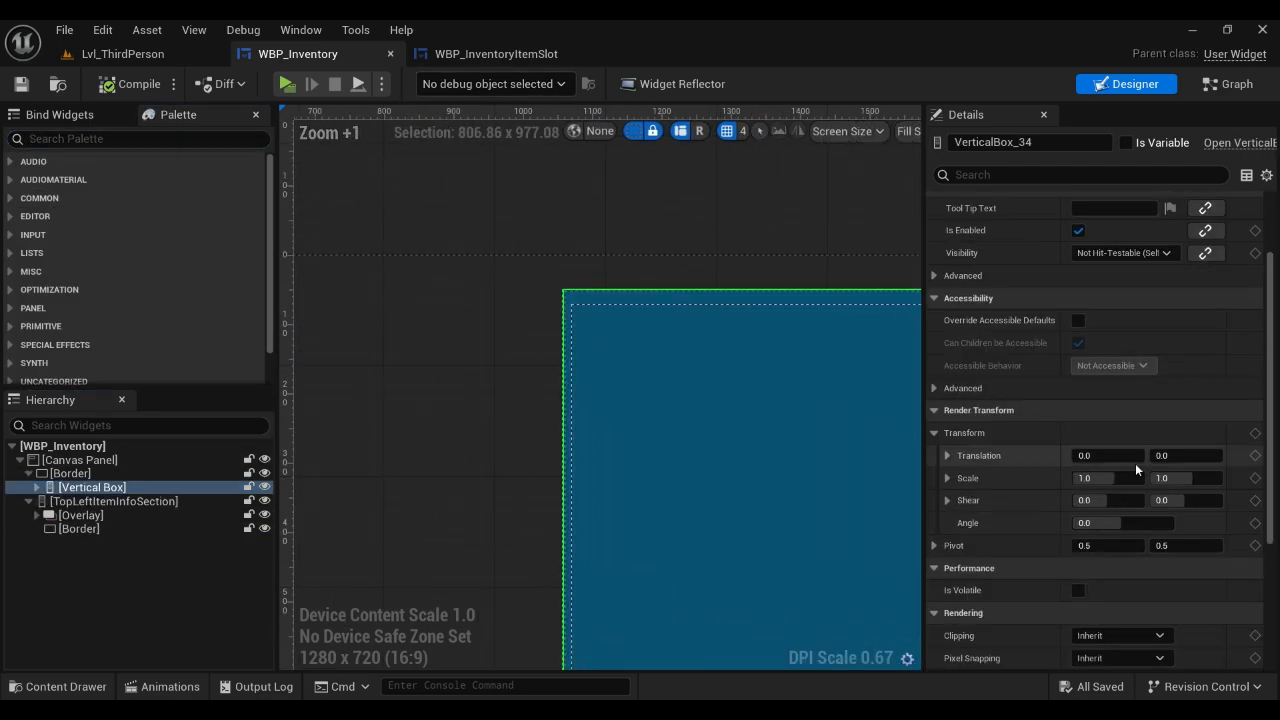
{"action": "scroll", "coordinate": [1130, 520], "scroll_direction": "up", "scroll_amount": 6}
{"action": "left_click", "coordinate": [71, 474]}
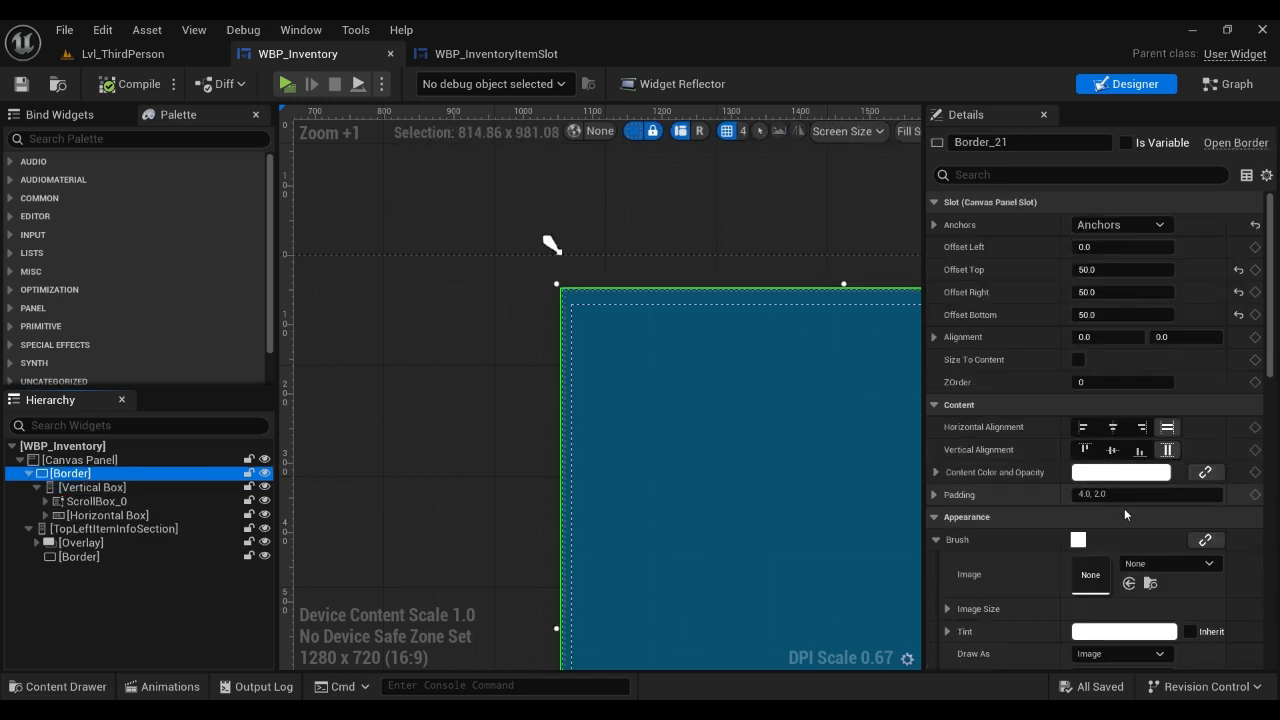
{"action": "scroll", "coordinate": [1106, 500], "scroll_direction": "down", "scroll_amount": 5}
{"action": "right_click", "coordinate": [1106, 461]}
{"action": "left_click", "coordinate": [1152, 553]}
Paste the copied brush color onto the lower border in TopLeftItemInfoSection, set its alpha to 0.4, and save.
{"action": "right_click_drag", "start_coordinate": [325, 398], "coordinate": [916, 416]}
{"action": "left_click", "coordinate": [651, 415]}
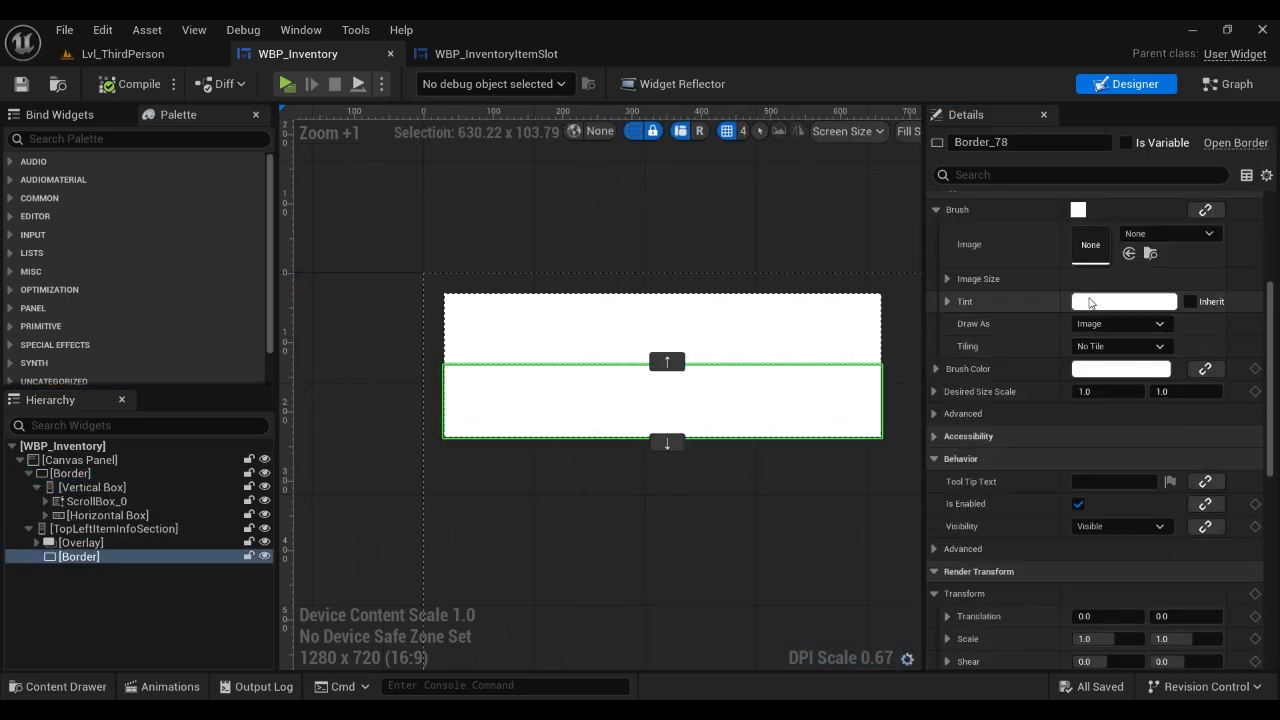
{"action": "right_click", "coordinate": [1073, 309]}
{"action": "right_click", "coordinate": [1073, 380]}
{"action": "left_click", "coordinate": [1110, 477]}
{"action": "left_click", "coordinate": [1118, 369]}
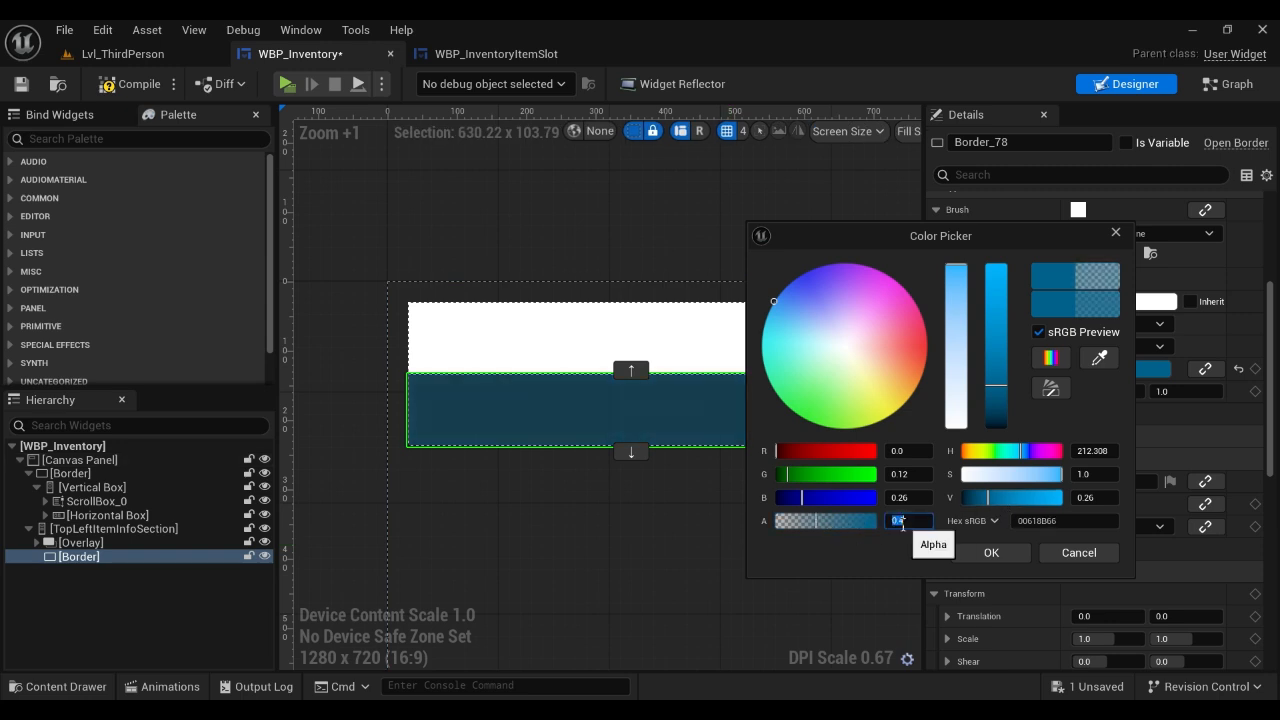
{"action": "left_click", "coordinate": [990, 552]}
{"action": "key", "text": "ctrl+s"}
Set the brush color of the Overlay's border to dark green with red 0, green 0.228 and blue 0, and save.
{"action": "left_click", "coordinate": [120, 542]}
{"action": "left_click", "coordinate": [120, 556]}
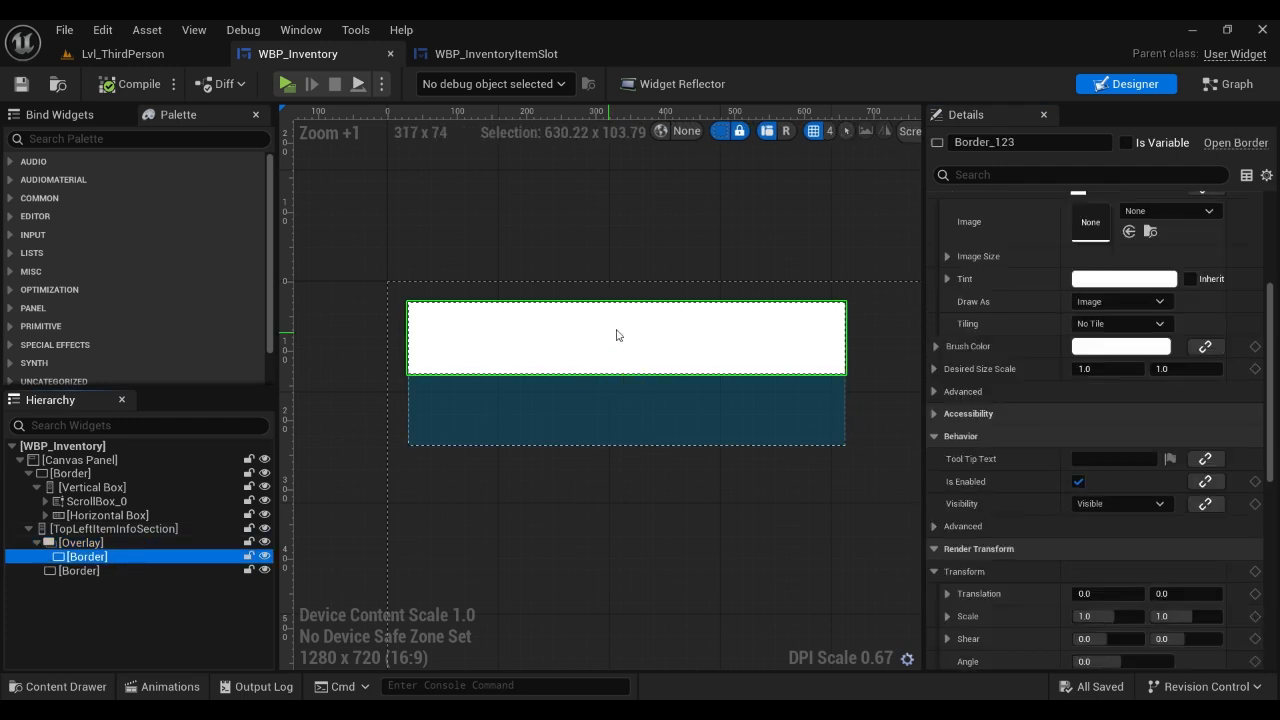
{"action": "left_click", "coordinate": [1121, 348]}
{"action": "left_click_drag", "start_coordinate": [862, 498], "coordinate": [765, 498]}
{"action": "left_click_drag", "start_coordinate": [860, 451], "coordinate": [764, 451]}
{"action": "left_click_drag", "start_coordinate": [989, 382], "coordinate": [989, 392]}
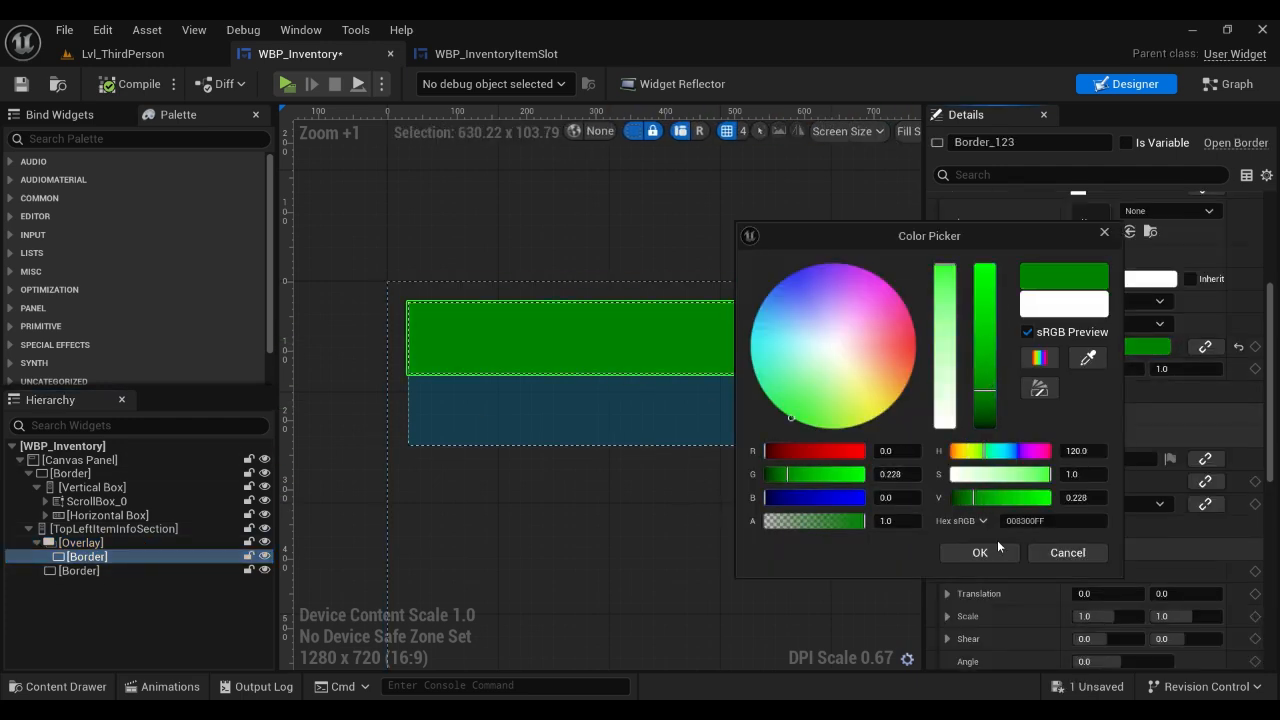
{"action": "left_click", "coordinate": [980, 552]}
{"action": "key", "text": "ctrl+s"}
Rename the green border to TopLeftItemBorder.
{"action": "key", "text": "F2"}
{"action": "type", "text": "TopIte"}
{"action": "key", "text": "BackSpace"}
{"action": "key", "text": "BackSpace"}
{"action": "key", "text": "BackSpace"}
{"action": "type", "text": "Le"}
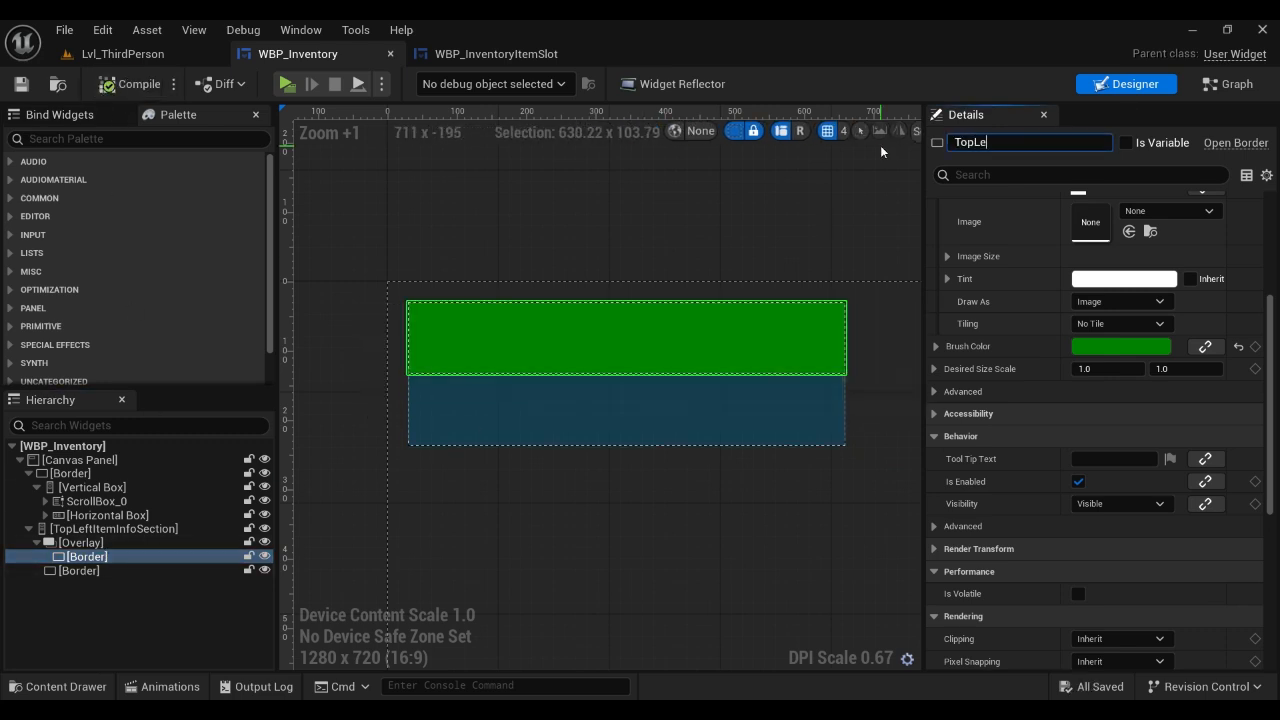
{"action": "type", "text": "ftItemBoreder"}
{"action": "key", "text": "Return"}
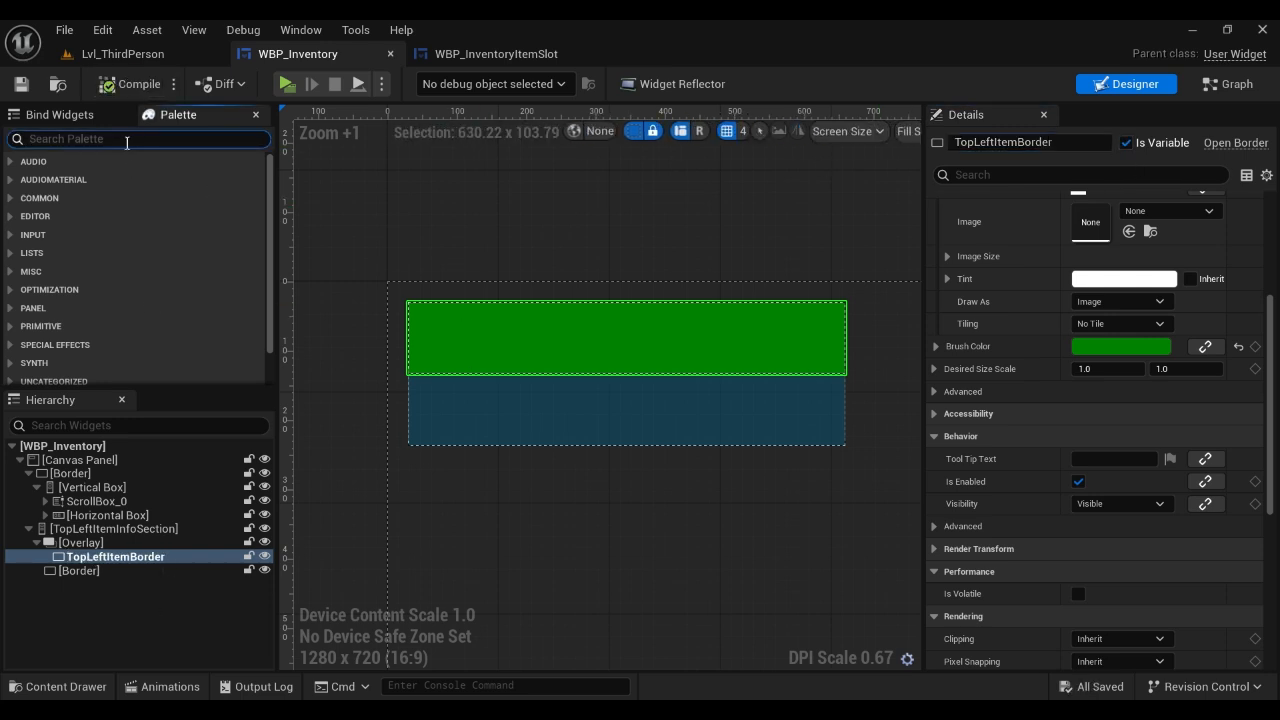
Add two Text widgets to the Overlay below TopLeftItemBorder and save.
{"action": "left_click", "coordinate": [88, 198]}
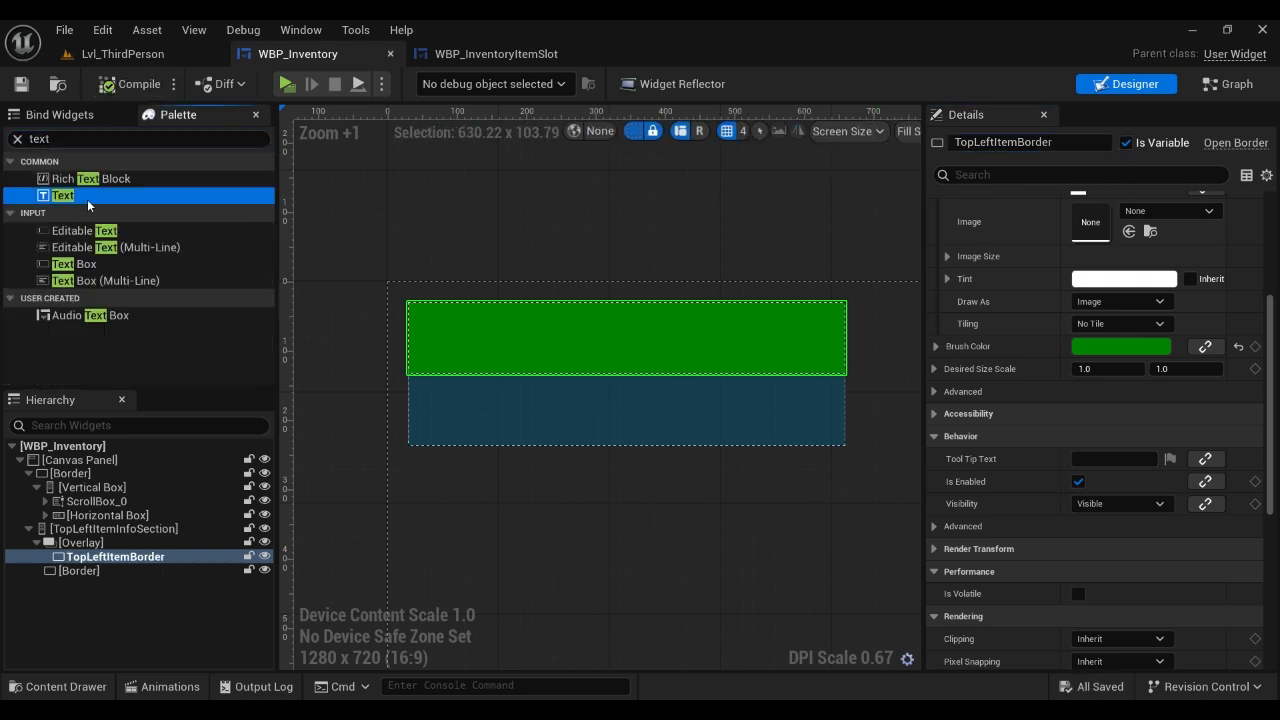
{"action": "left_click_drag", "start_coordinate": [105, 548], "coordinate": [104, 547]}
{"action": "left_click_drag", "start_coordinate": [67, 201], "coordinate": [107, 546]}
{"action": "key", "text": "ctrl+s"}
Align the first text block to the bottom with left padding 15 and bottom padding 10.
{"action": "left_click", "coordinate": [110, 571]}
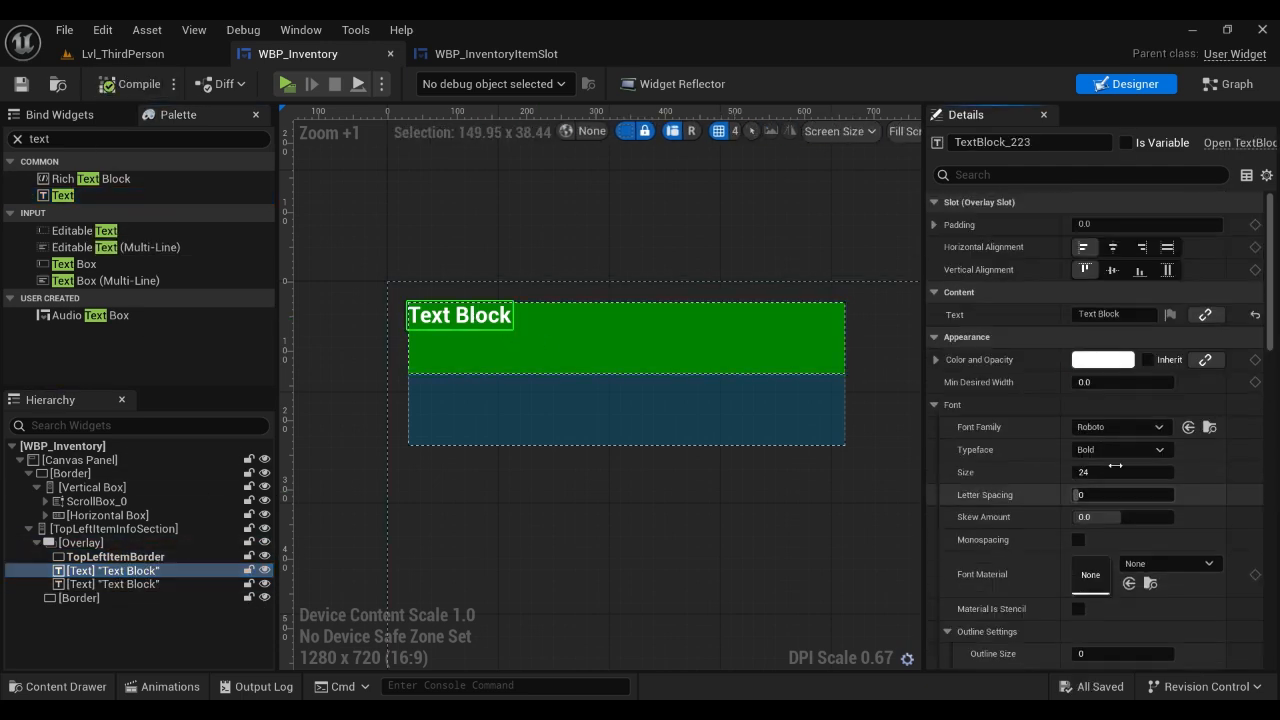
{"action": "left_click", "coordinate": [1137, 271]}
{"action": "left_click", "coordinate": [1022, 223]}
{"action": "type", "text": "15"}
{"action": "key", "text": "Tab"}
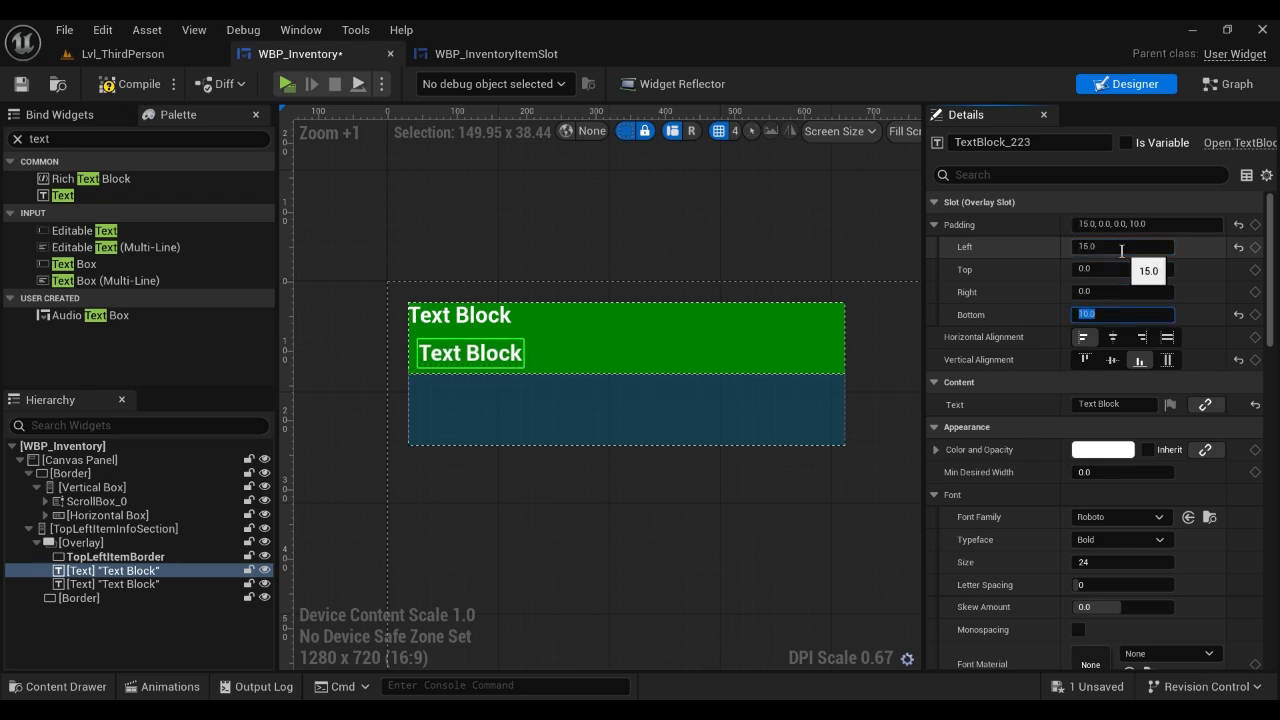
Set the second text block's left padding to 15 and top padding to 10, and save.
{"action": "left_click", "coordinate": [456, 323]}
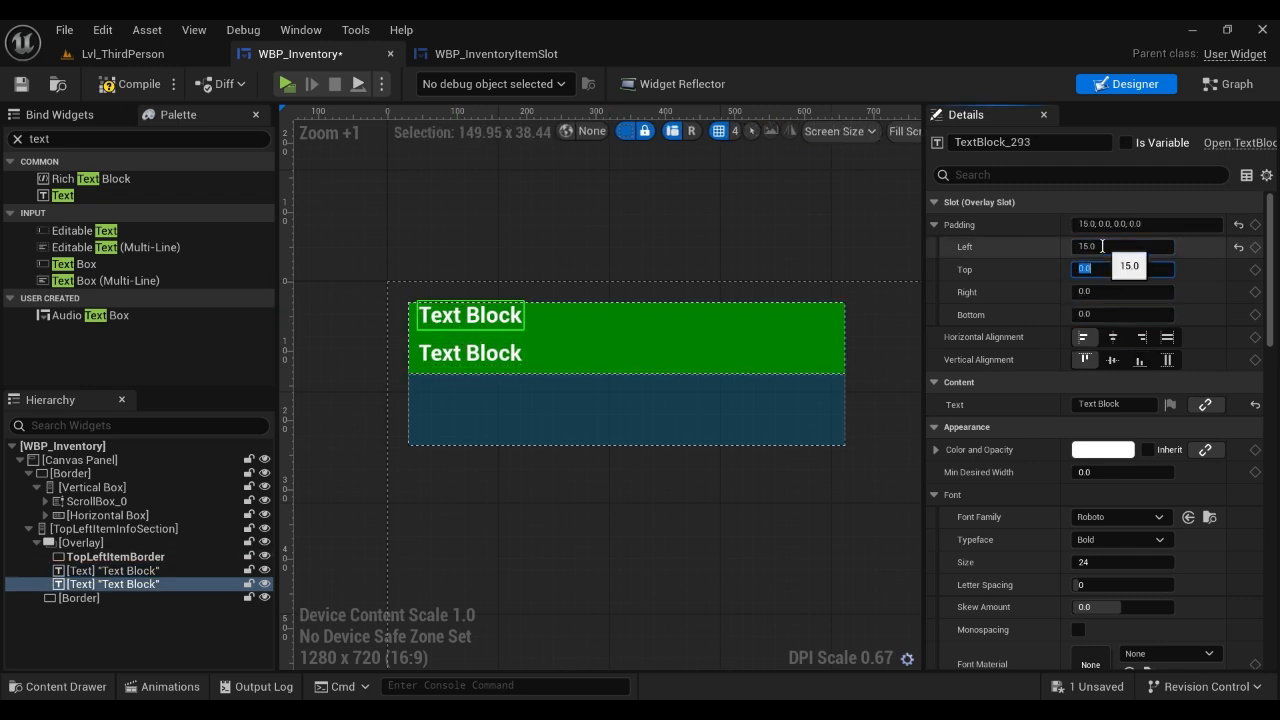
{"action": "left_click", "coordinate": [19, 140]}
{"action": "key", "text": "ctrl+s"}
Set the upper text block to "Uncommon | Consumable" with the Light typeface at size 20.
{"action": "type", "text": "Uncommon | C"}
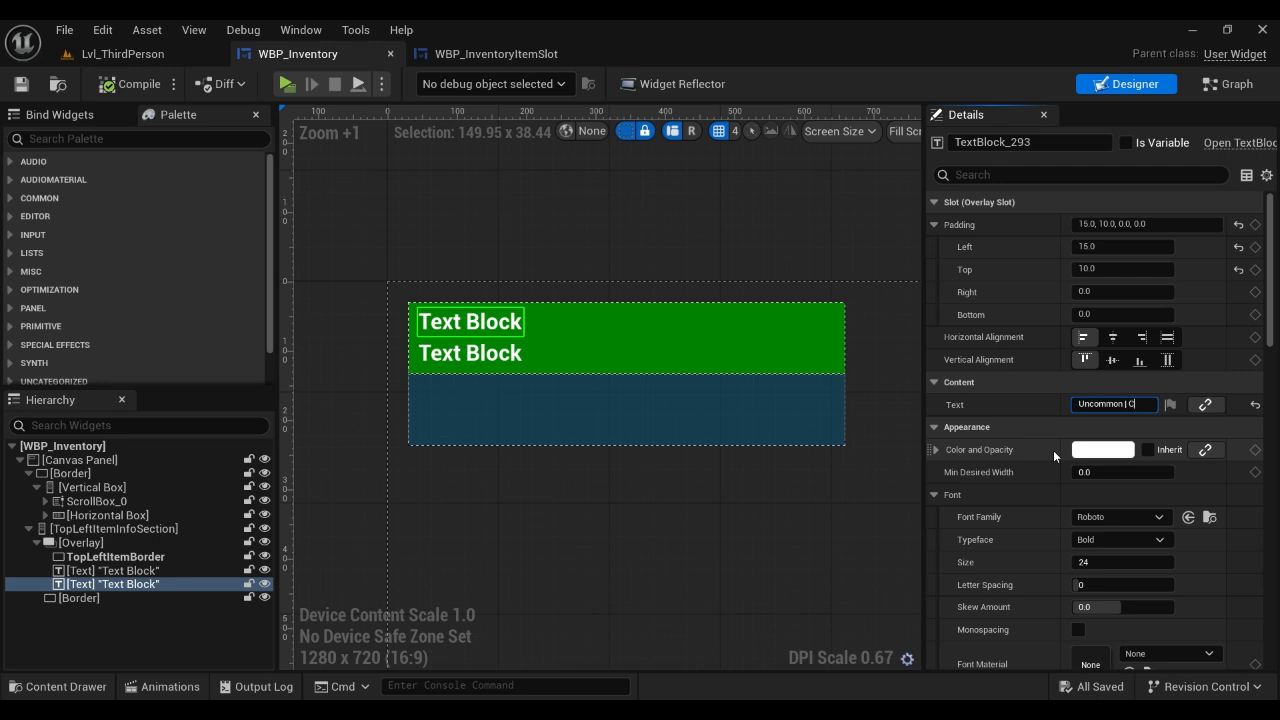
{"action": "type", "text": "onsumable"}
{"action": "key", "text": "Return"}
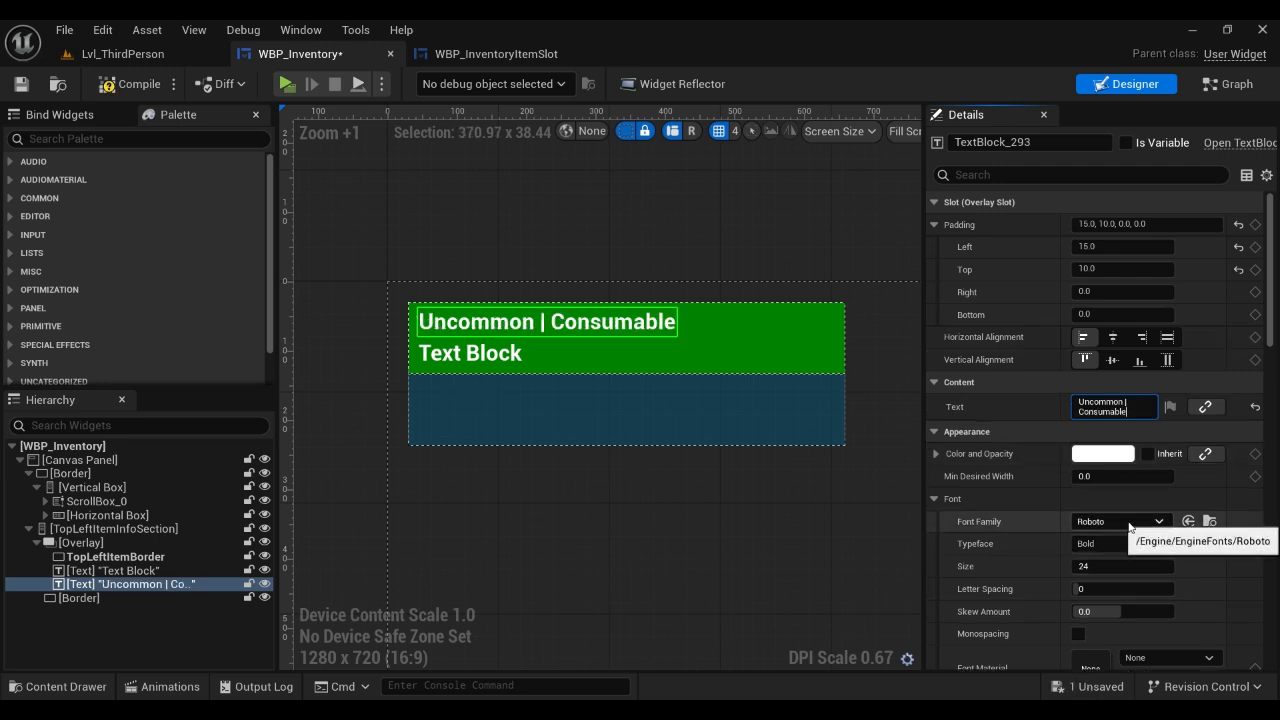
{"action": "left_click", "coordinate": [1118, 543]}
{"action": "left_click", "coordinate": [1107, 606]}
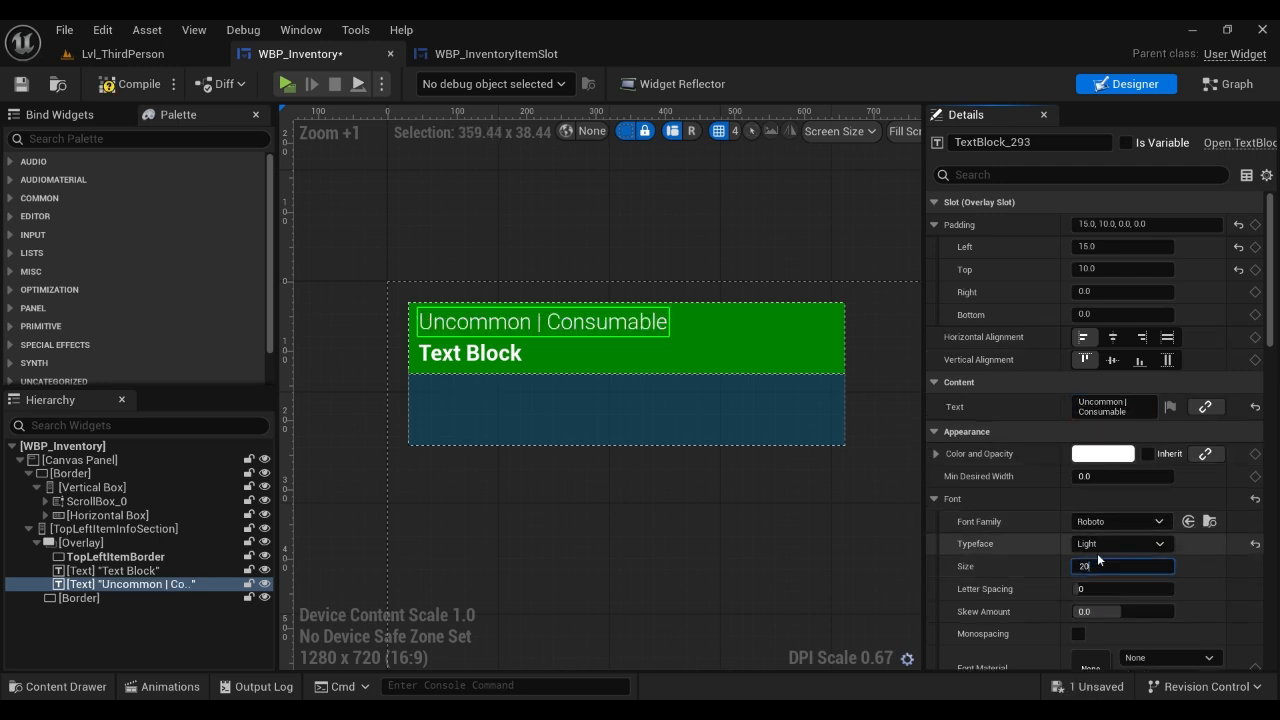
Set the lower text block's text to "Health Potion" and compile the widget.
{"action": "left_click", "coordinate": [579, 362]}
{"action": "left_click", "coordinate": [1086, 404]}
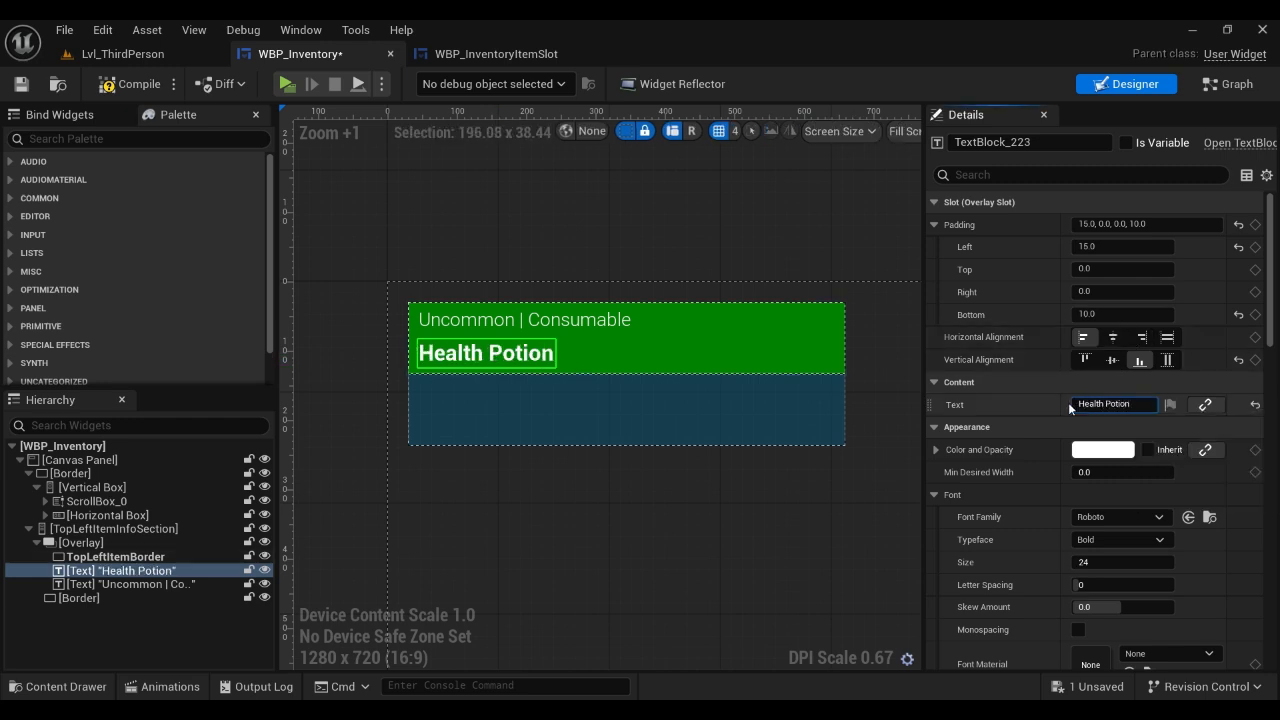
{"action": "left_click", "coordinate": [120, 86]}
Add a second Border to the Overlay and set its horizontal alignment to the right.
{"action": "right_click_drag", "start_coordinate": [695, 262], "coordinate": [559, 246]}
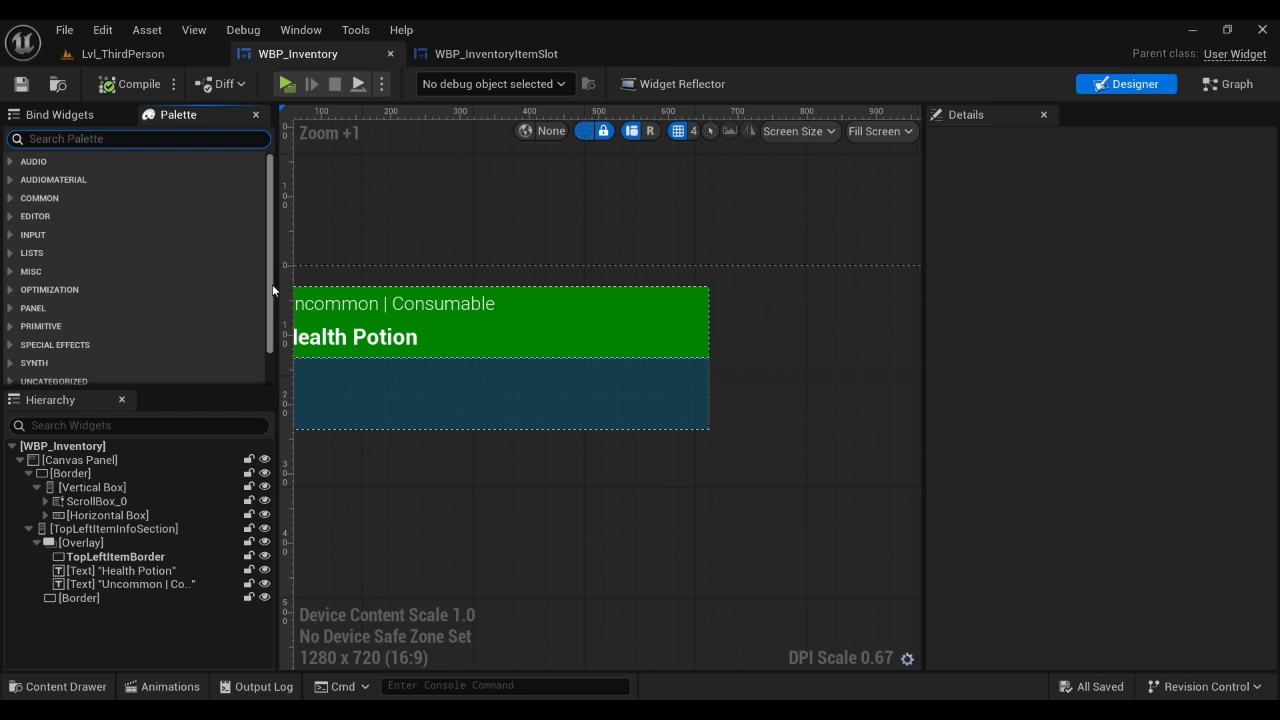
{"action": "type", "text": "imageborder"}
{"action": "left_click_drag", "start_coordinate": [69, 178], "coordinate": [157, 585]}
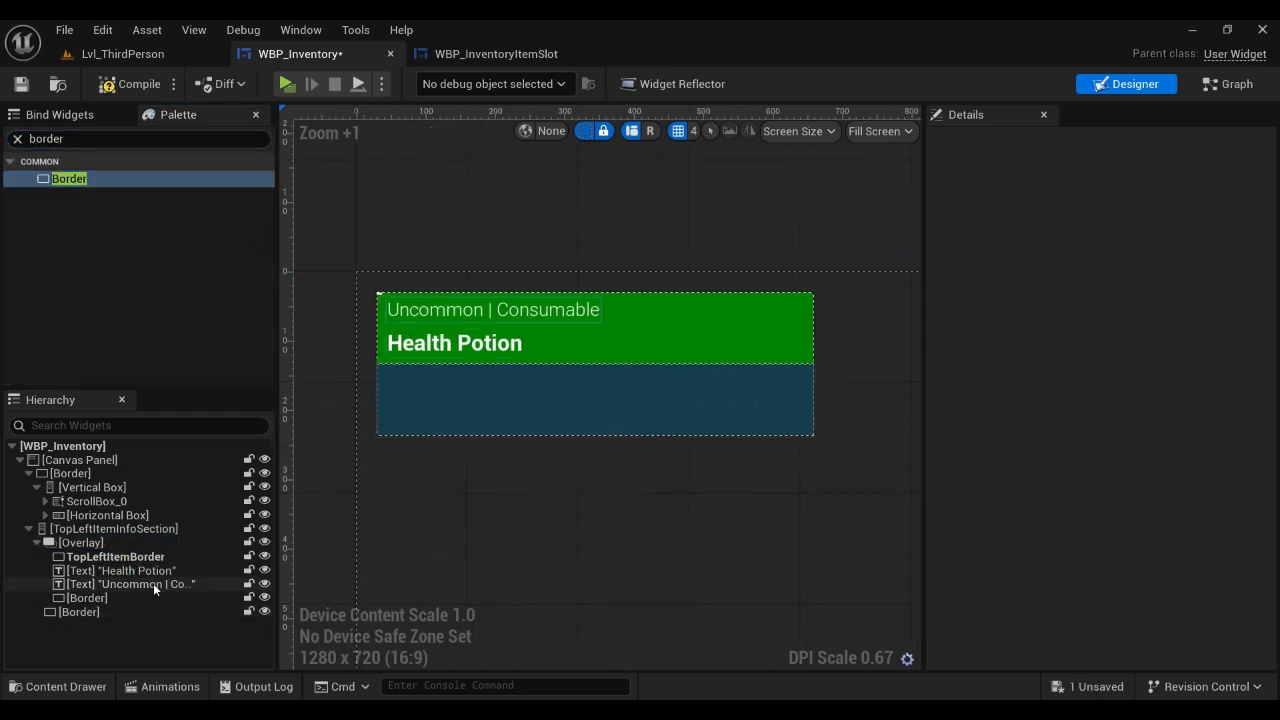
{"action": "left_click", "coordinate": [1140, 337]}
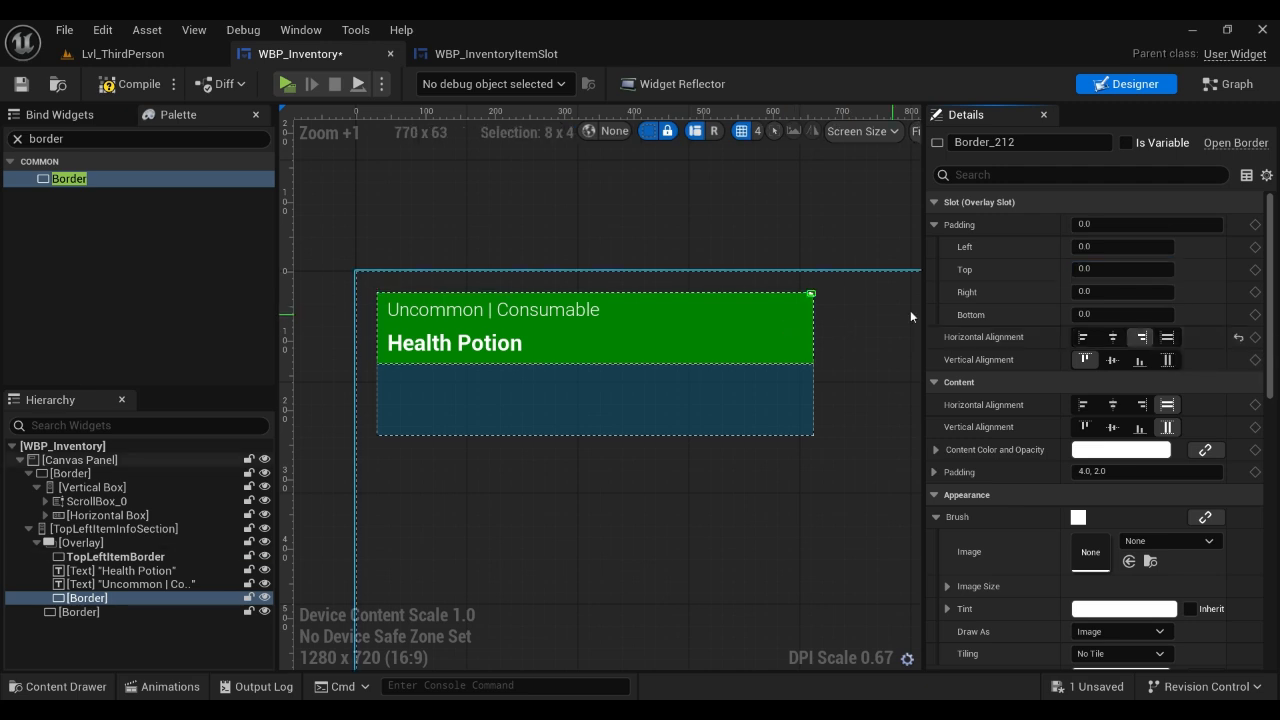
{"action": "right_click", "coordinate": [866, 318]}
{"action": "right_click_drag", "start_coordinate": [844, 288], "coordinate": [818, 299]}
Add a Text widget inside the right-aligned border, set its text to "x3", and compile the widget.
{"action": "left_click", "coordinate": [17, 139]}
{"action": "type", "text": "text"}
{"action": "left_click_drag", "start_coordinate": [63, 195], "coordinate": [93, 609]}
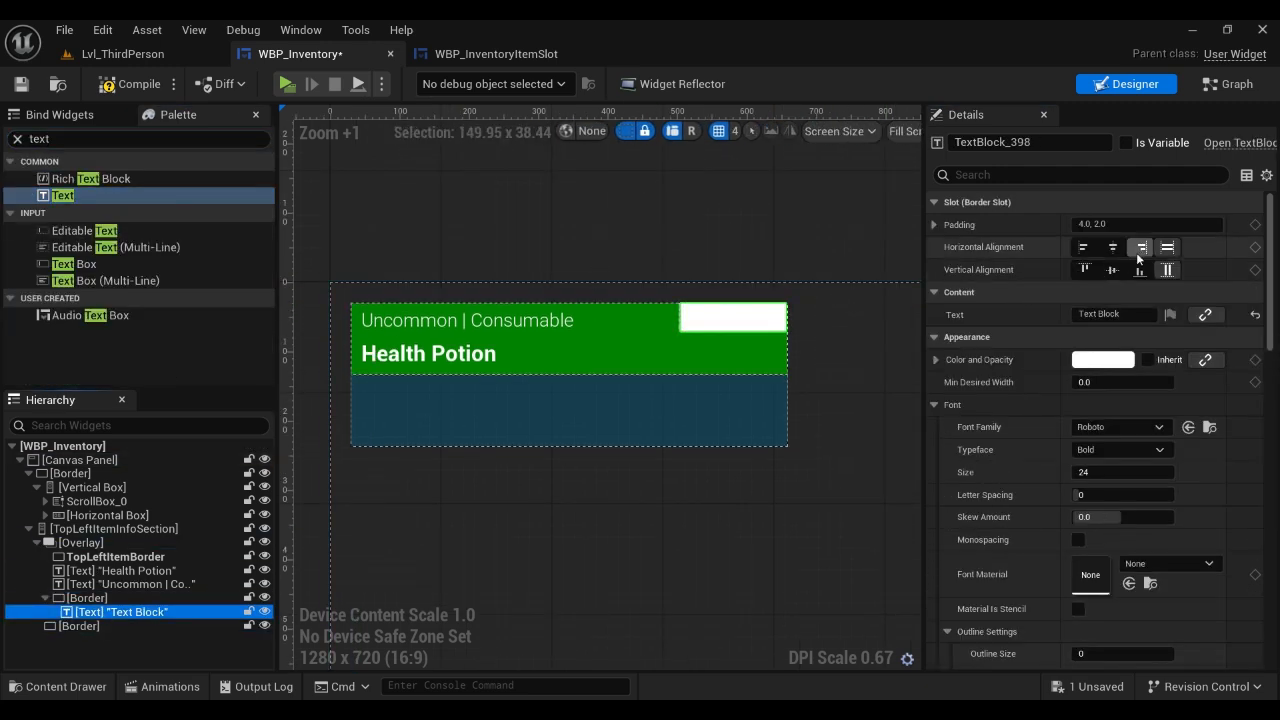
{"action": "type", "text": "X"}
{"action": "key", "text": "BackSpace"}
{"action": "type", "text": "x3"}
{"action": "key", "text": "Return"}
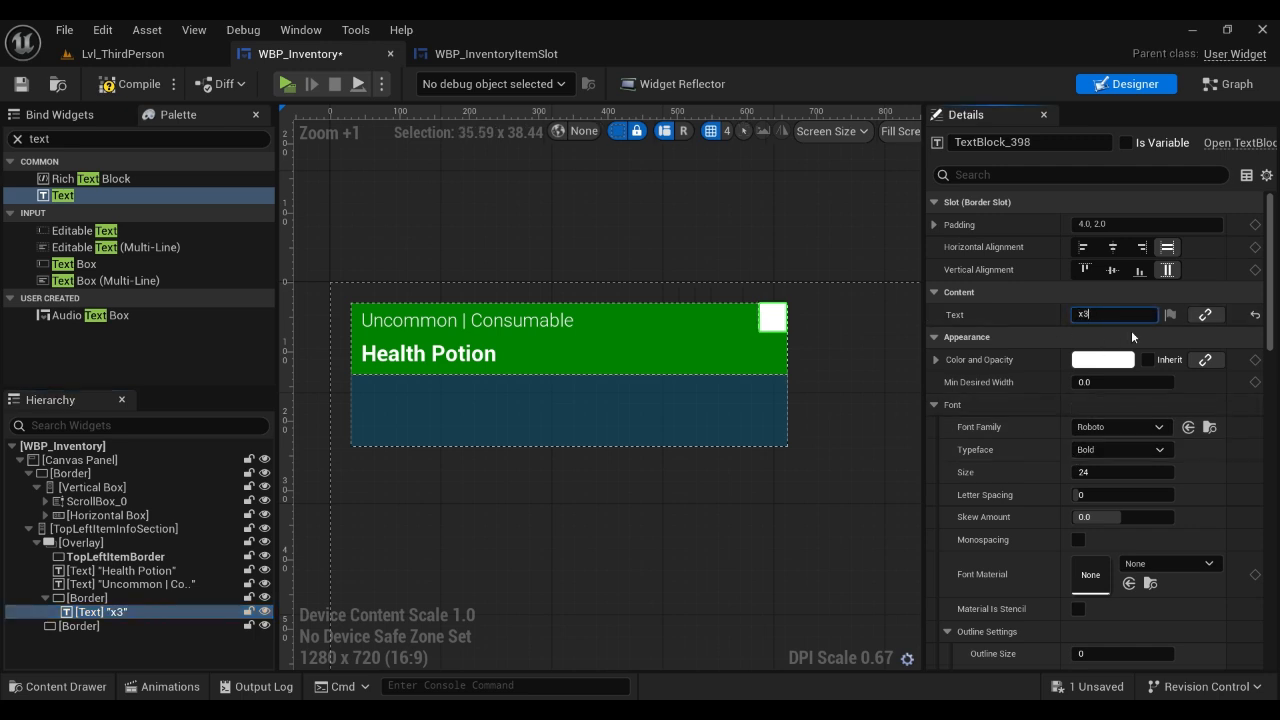
{"action": "scroll", "coordinate": [774, 334], "scroll_direction": "up", "scroll_amount": 4}
{"action": "right_click_drag", "start_coordinate": [760, 332], "coordinate": [835, 332]}
{"action": "left_click", "coordinate": [130, 84]}
Set the brush color of the border around the x3 text to a darkened yellow, hex DDC200FF.
{"action": "left_click", "coordinate": [127, 596]}
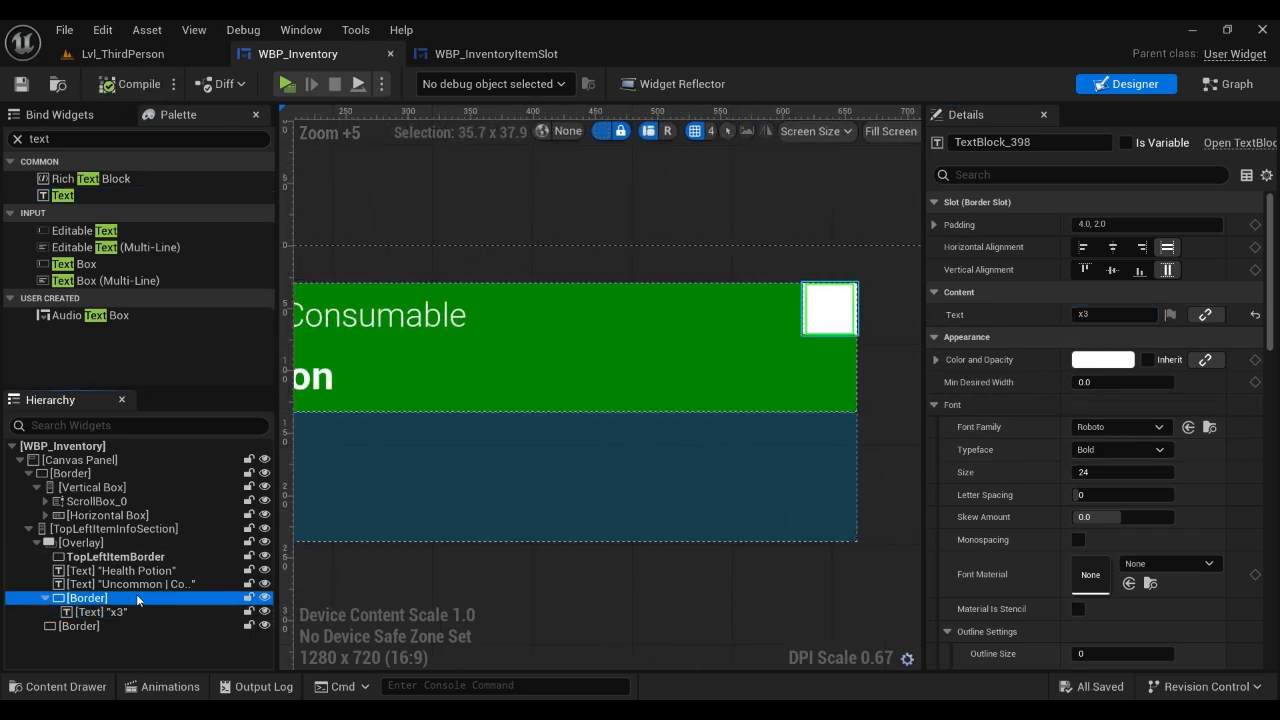
{"action": "left_click", "coordinate": [1130, 607]}
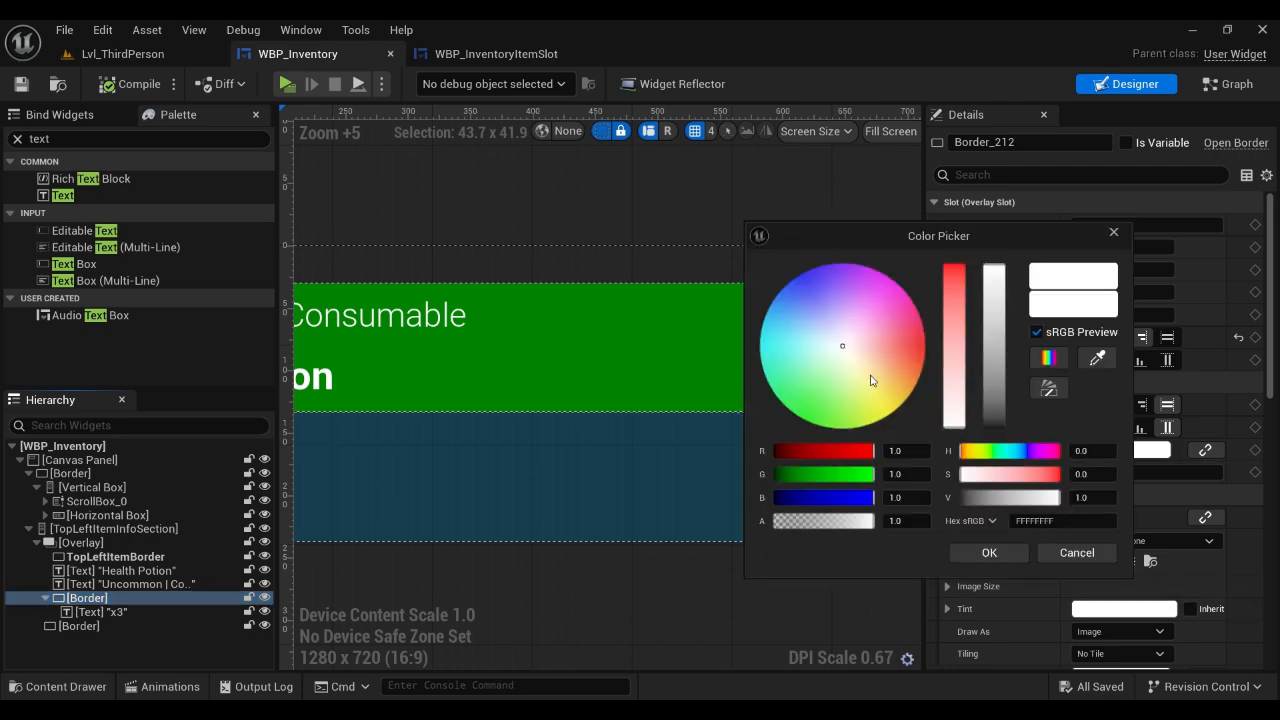
{"action": "left_click", "coordinate": [881, 405]}
{"action": "left_click", "coordinate": [970, 552]}
{"action": "left_click", "coordinate": [1140, 543]}
{"action": "left_click_drag", "start_coordinate": [968, 293], "coordinate": [971, 344]}
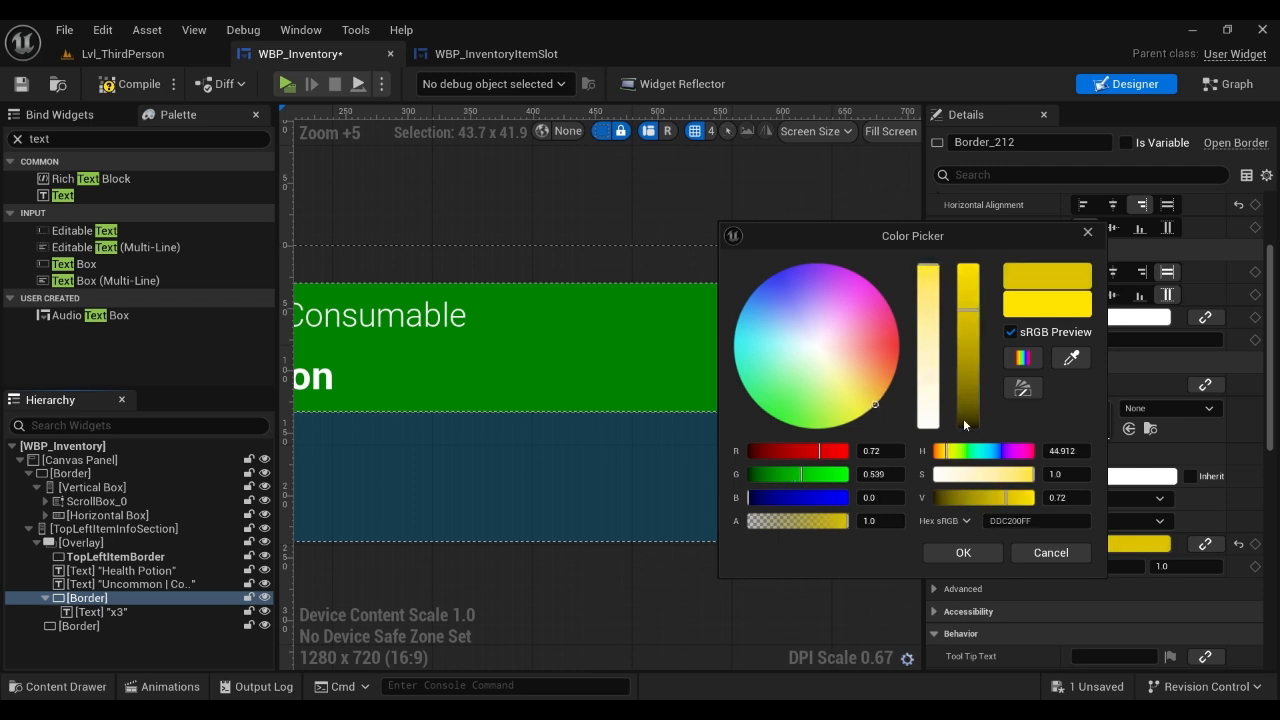
{"action": "left_click", "coordinate": [965, 553]}
Set the x3 text's color to black and its typeface to Light.
{"action": "left_click", "coordinate": [830, 308]}
{"action": "left_click", "coordinate": [1109, 227]}
{"action": "left_click_drag", "start_coordinate": [973, 345], "coordinate": [971, 436]}
{"action": "left_click", "coordinate": [968, 552]}
{"action": "left_click", "coordinate": [1102, 318]}
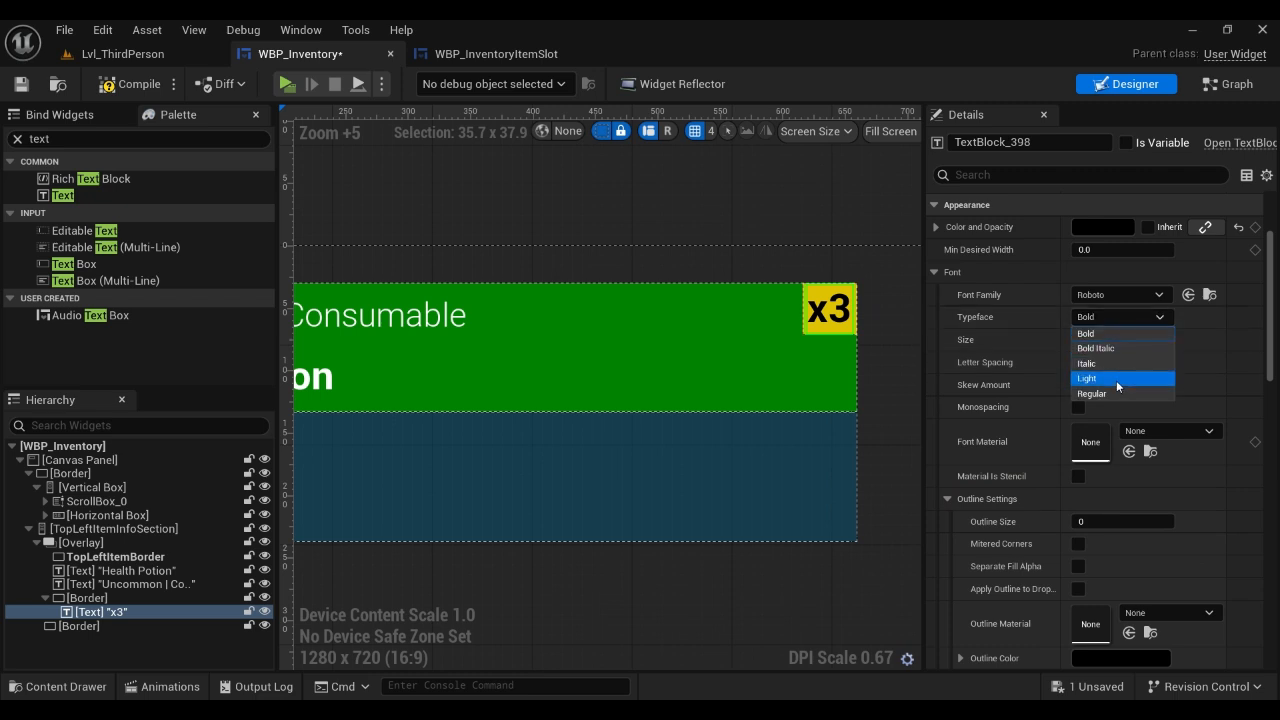
{"action": "left_click", "coordinate": [1114, 377]}
{"action": "scroll", "coordinate": [1027, 310], "scroll_direction": "up", "scroll_amount": 3}
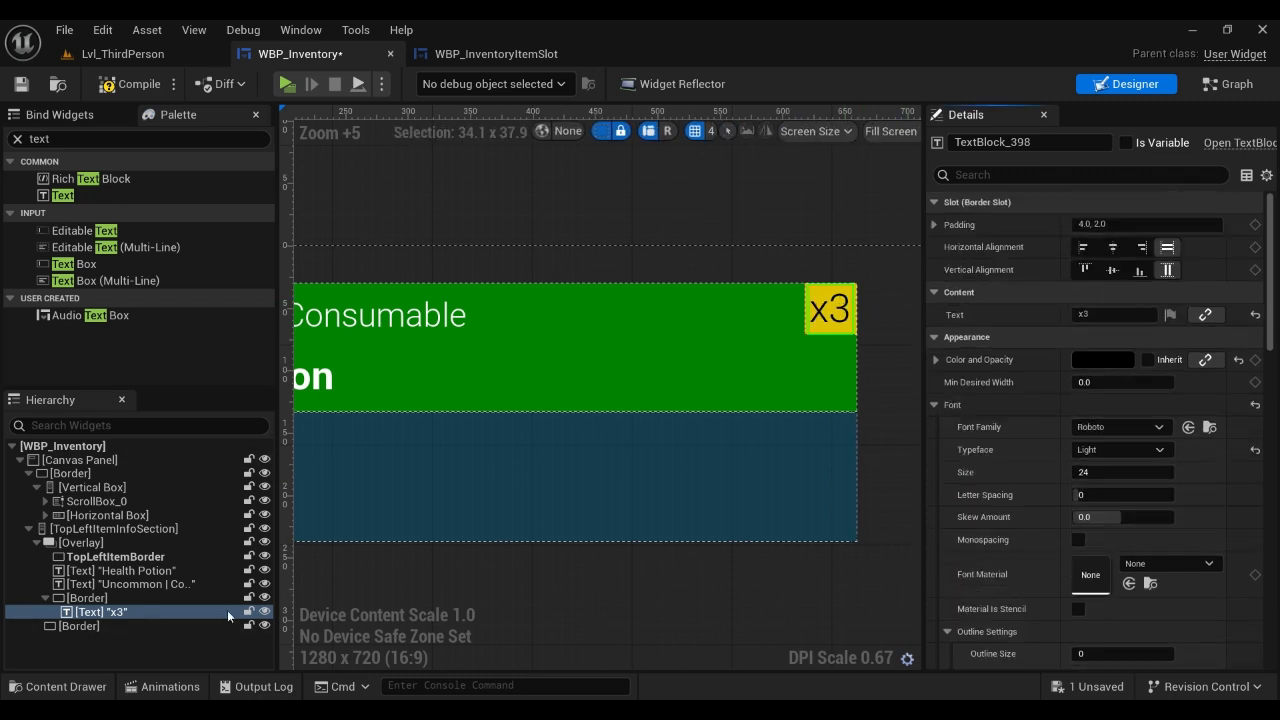
Set the yellow border's top padding to 10 and right padding to 15, and save.
{"action": "left_click", "coordinate": [88, 598]}
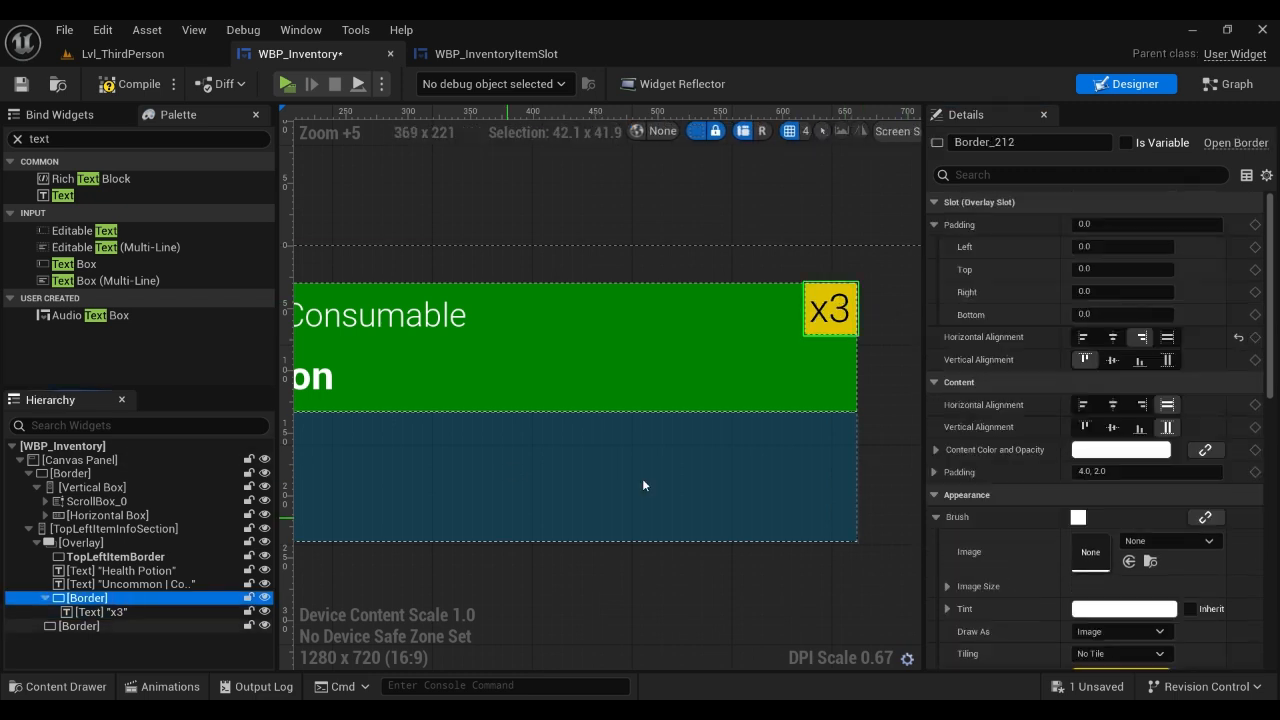
{"action": "left_click", "coordinate": [1099, 268]}
{"action": "type", "text": "10"}
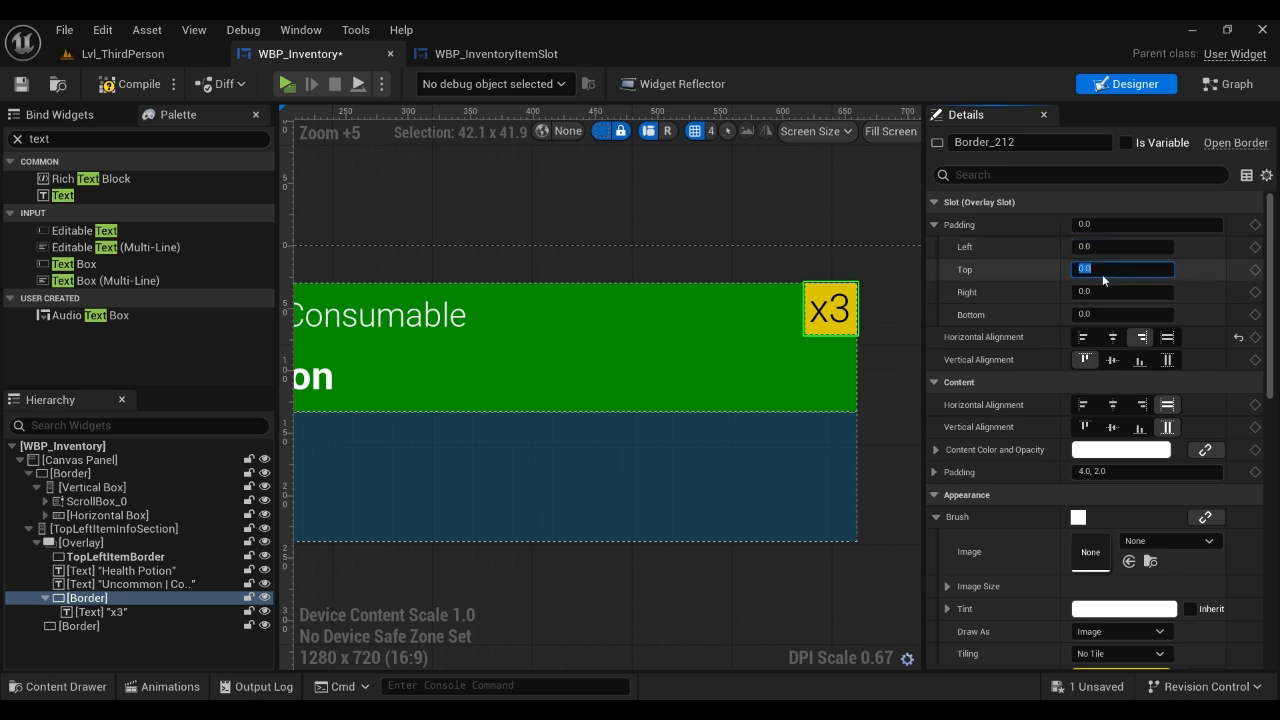
{"action": "key", "text": "Return"}
{"action": "key", "text": "Tab"}
{"action": "type", "text": "15"}
{"action": "key", "text": "Return"}
{"action": "key", "text": "ctrl+s"}
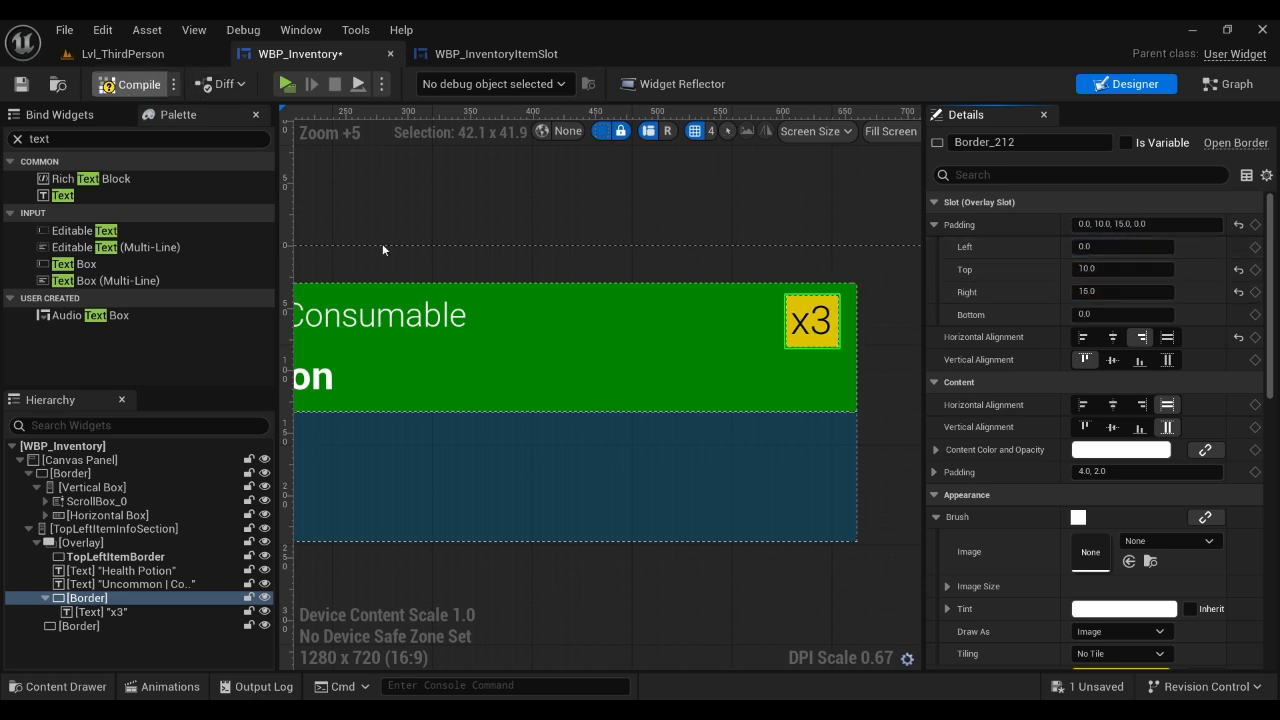
Set the yellow border's horizontal render transform shear to -20.
{"action": "scroll", "coordinate": [1100, 450], "scroll_direction": "down", "scroll_amount": 10}
{"action": "scroll", "coordinate": [1169, 644], "scroll_direction": "up", "scroll_amount": 6}
{"action": "scroll", "coordinate": [999, 451], "scroll_direction": "down", "scroll_amount": 5}
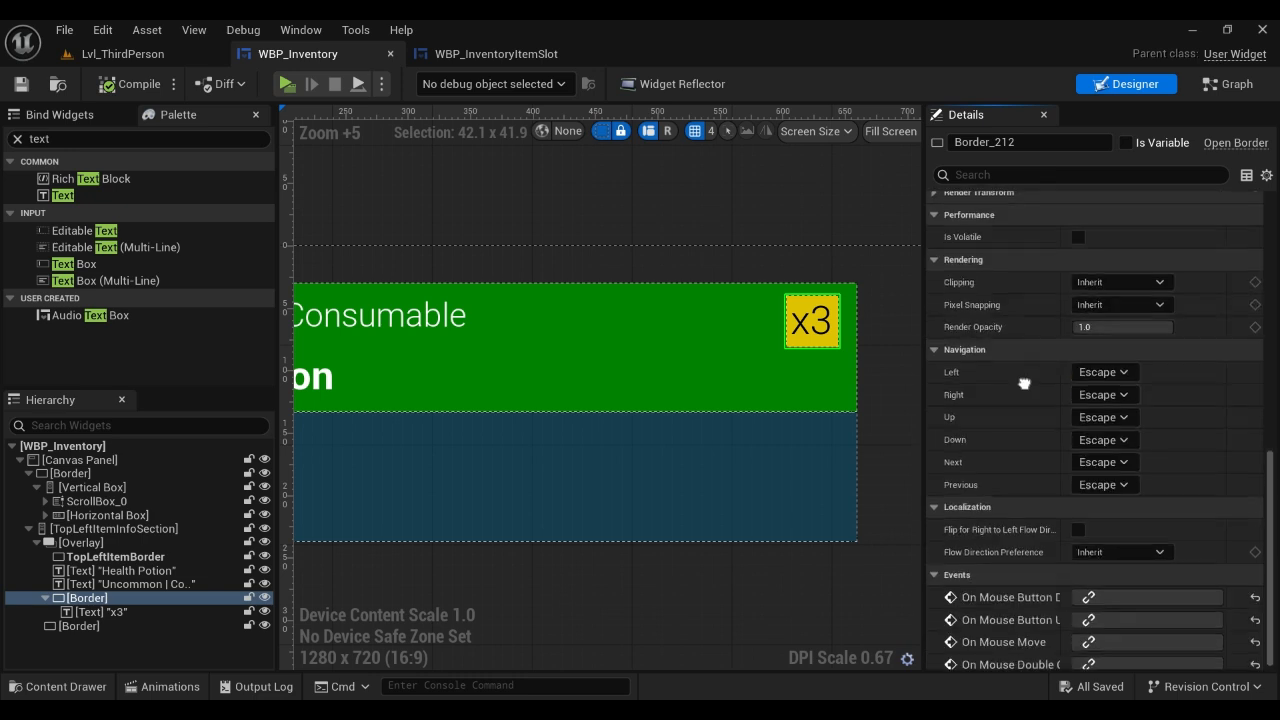
{"action": "left_click", "coordinate": [968, 289]}
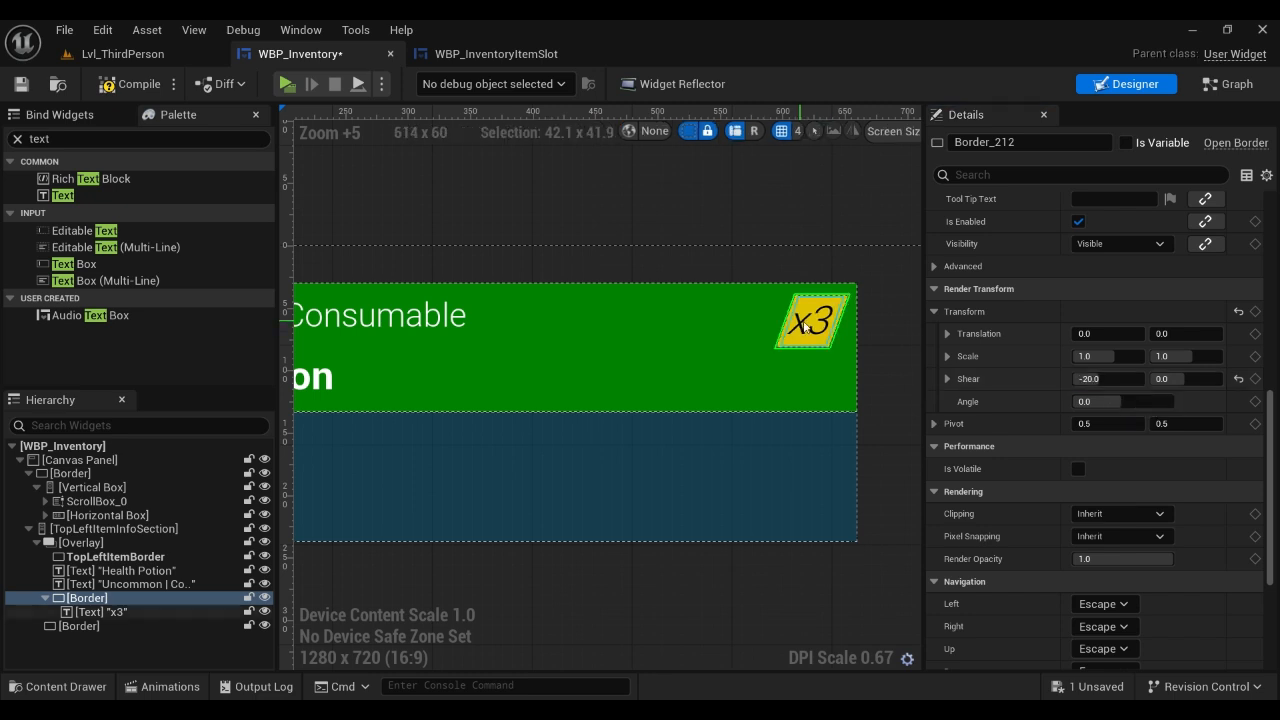
Set the x3 text's horizontal render transform shear to 20.
{"action": "left_click", "coordinate": [100, 611]}
{"action": "scroll", "coordinate": [1100, 450], "scroll_direction": "down", "scroll_amount": 5}
{"action": "left_click", "coordinate": [1108, 592]}
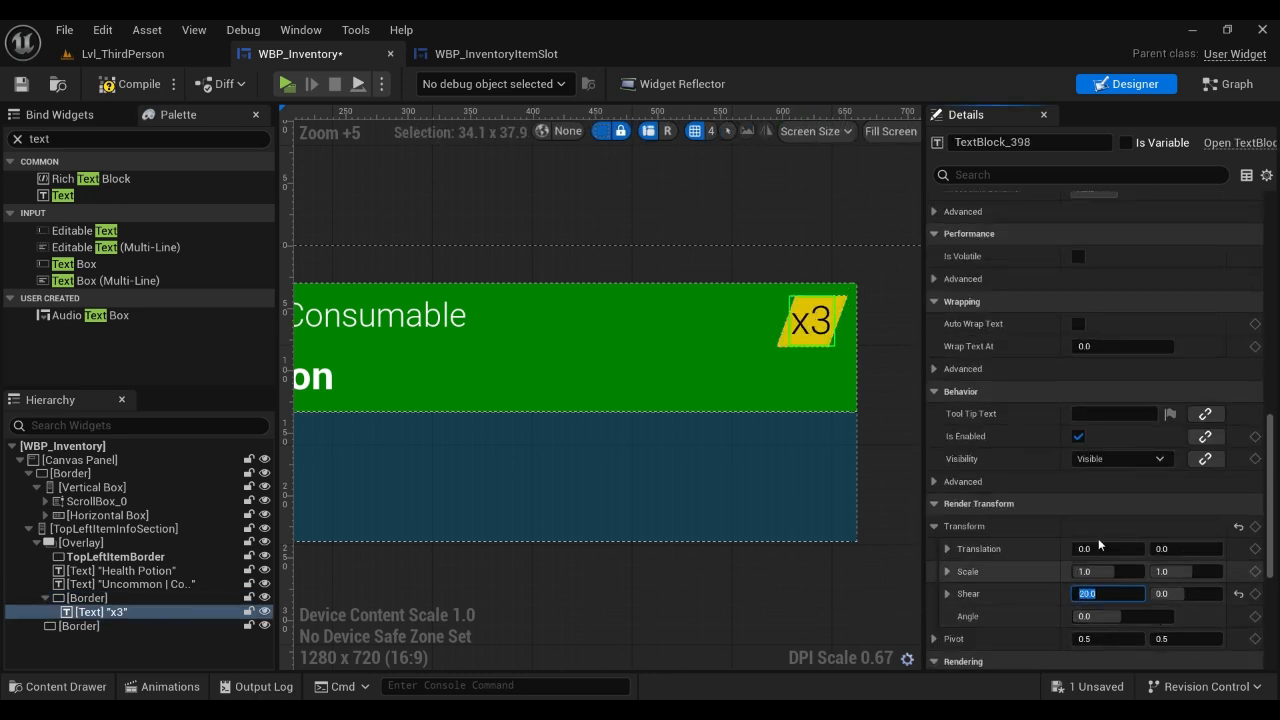
Save the widget, and set the x3 text's typeface to Italic and its horizontal shear to 25.
{"action": "key", "text": "ctrl+s"}
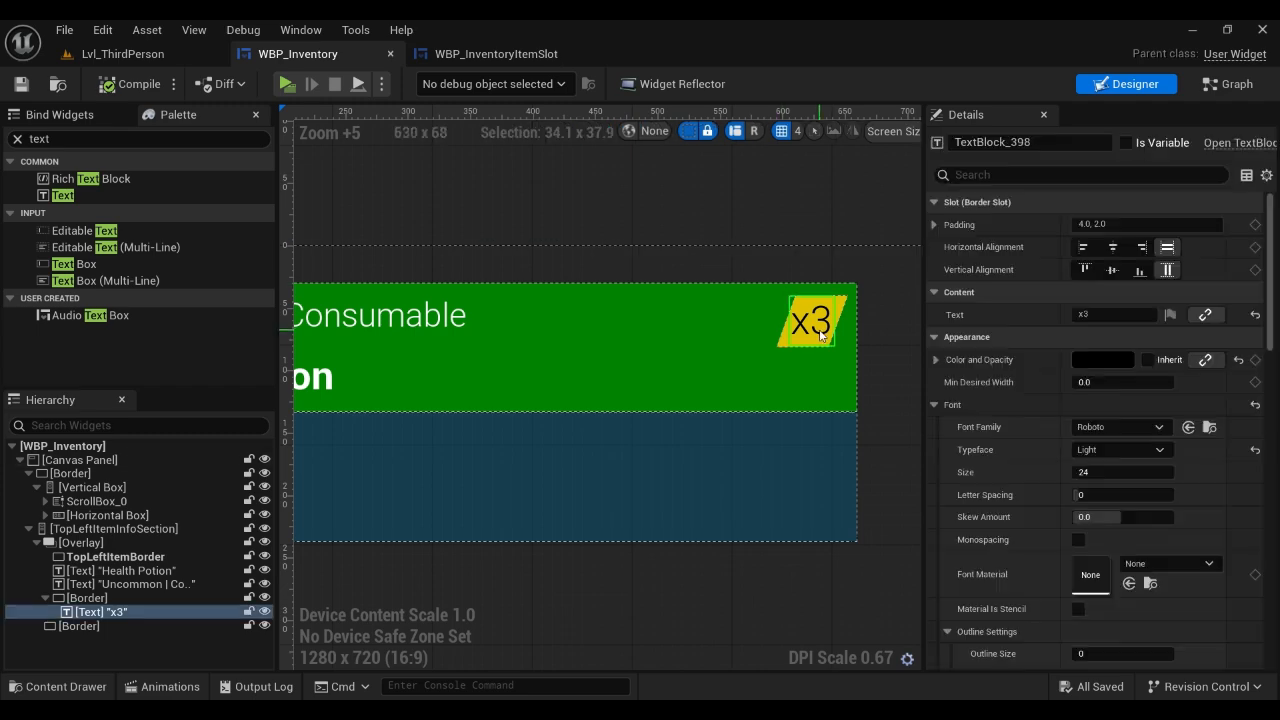
{"action": "left_click", "coordinate": [1125, 449]}
{"action": "left_click", "coordinate": [1107, 464]}
{"action": "scroll", "coordinate": [1100, 460], "scroll_direction": "down", "scroll_amount": 15}
{"action": "left_click", "coordinate": [1095, 543]}
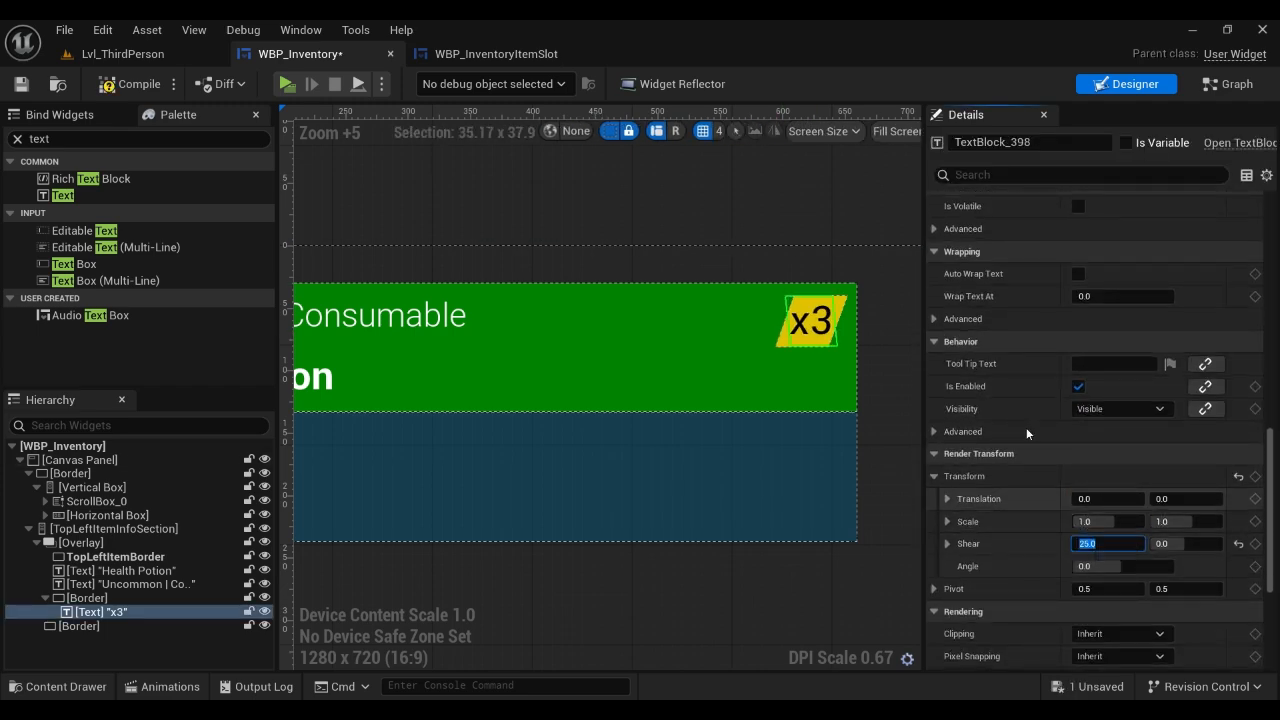
Set the yellow border's horizontal render transform shear to -25.
{"action": "left_click", "coordinate": [842, 302]}
{"action": "scroll", "coordinate": [1034, 310], "scroll_direction": "up", "scroll_amount": 8}
{"action": "left_click", "coordinate": [1102, 441]}
{"action": "type", "text": "-25.0"}
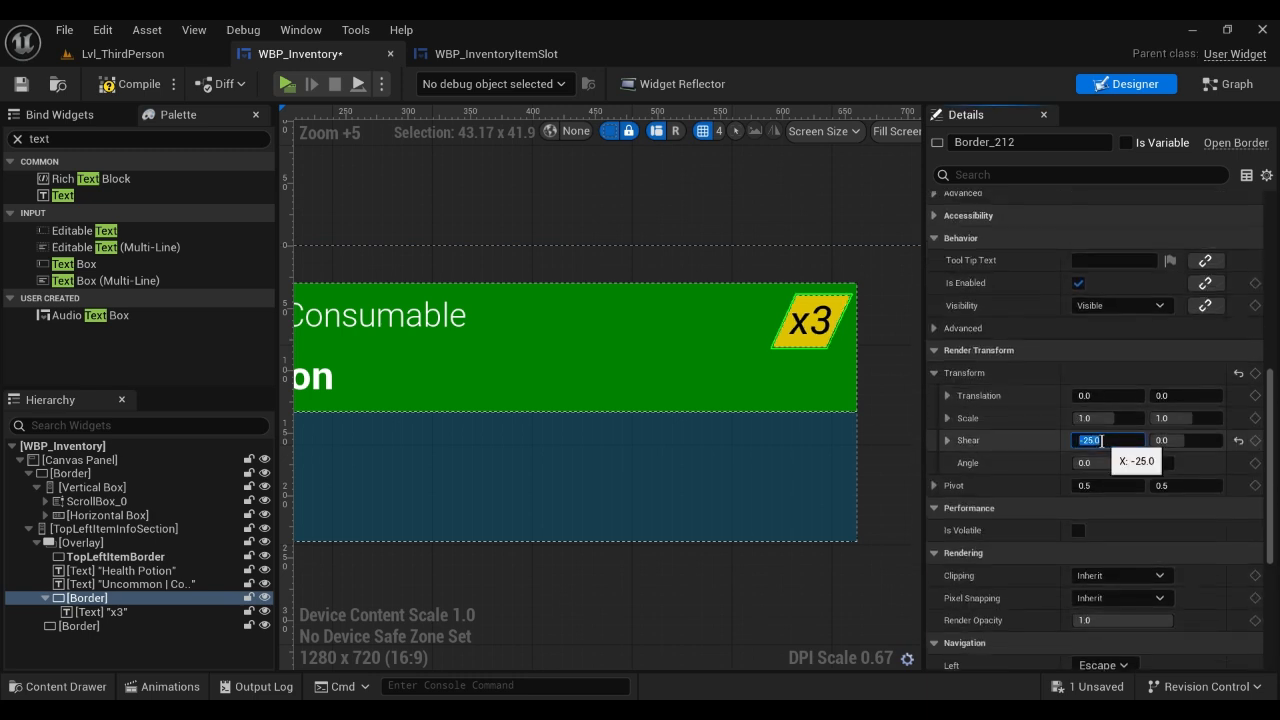
Increase the yellow border's right padding, reduce the x3 text's font size, and compile.
{"action": "scroll", "coordinate": [1100, 440], "scroll_direction": "up", "scroll_amount": 8}
{"action": "left_click", "coordinate": [1107, 292]}
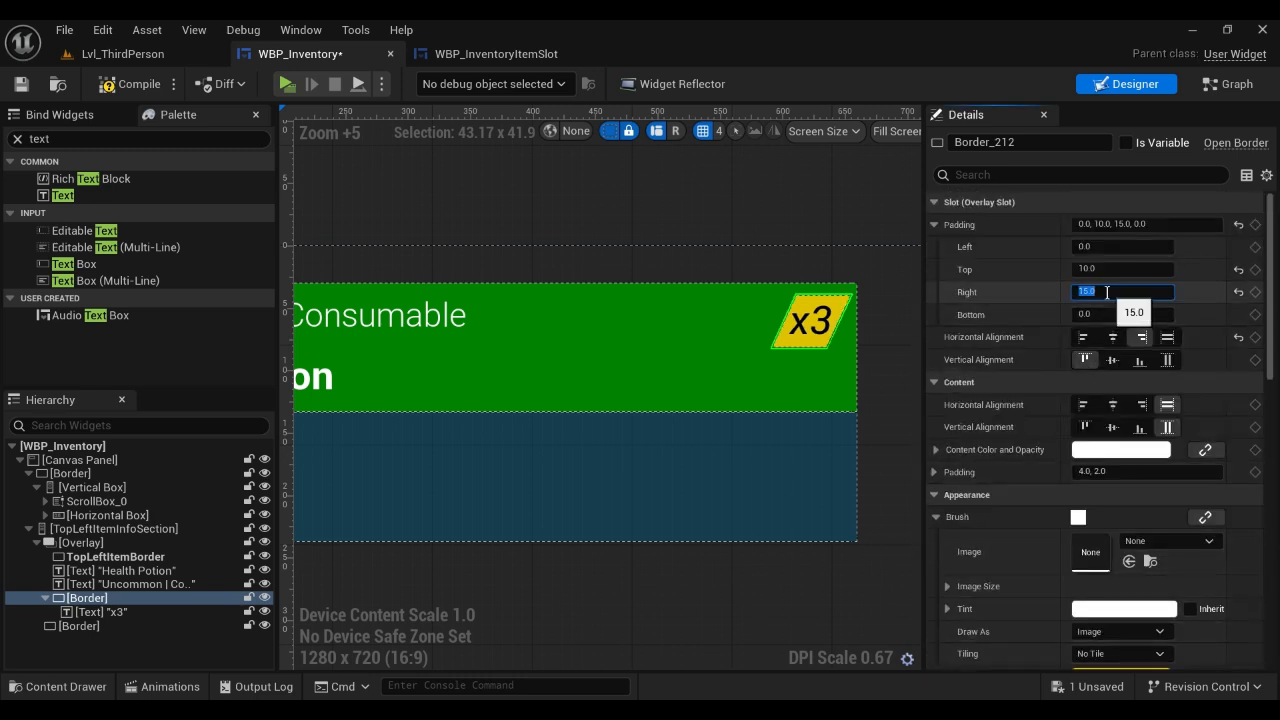
{"action": "left_click", "coordinate": [814, 323]}
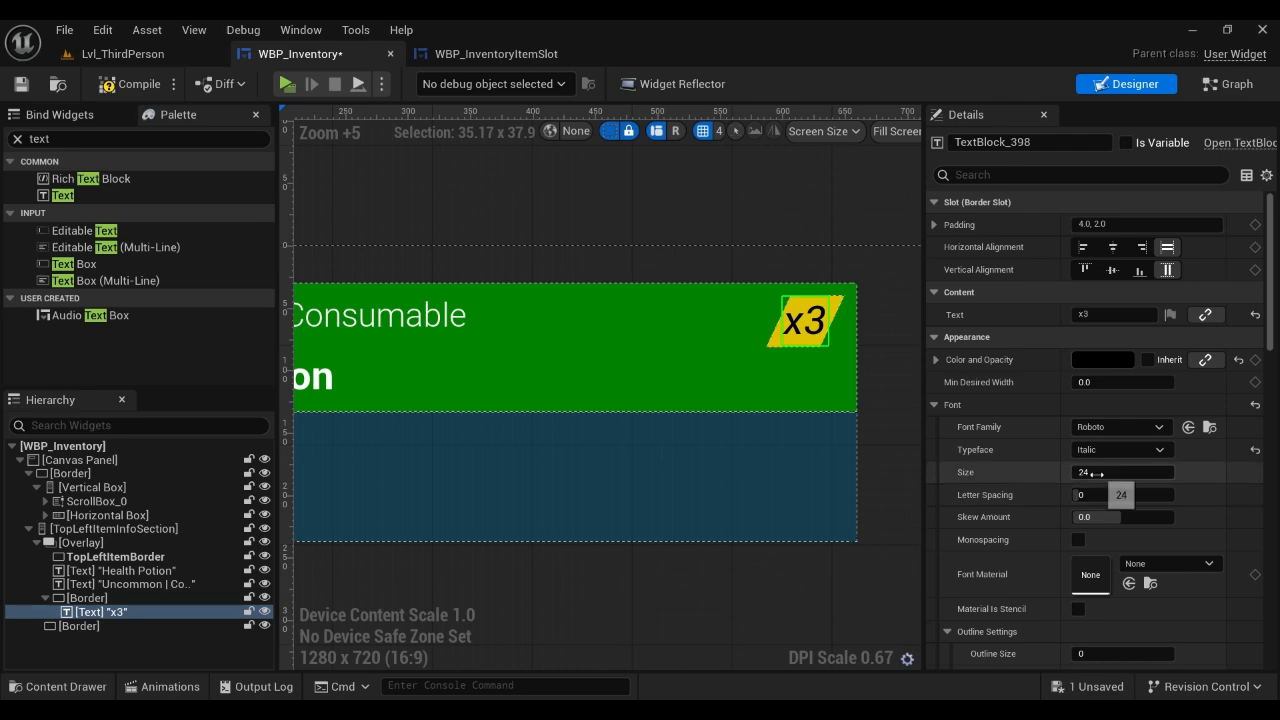
{"action": "key", "text": "Return"}
{"action": "left_click", "coordinate": [774, 222]}
{"action": "scroll", "coordinate": [805, 238], "scroll_direction": "down", "scroll_amount": 4}
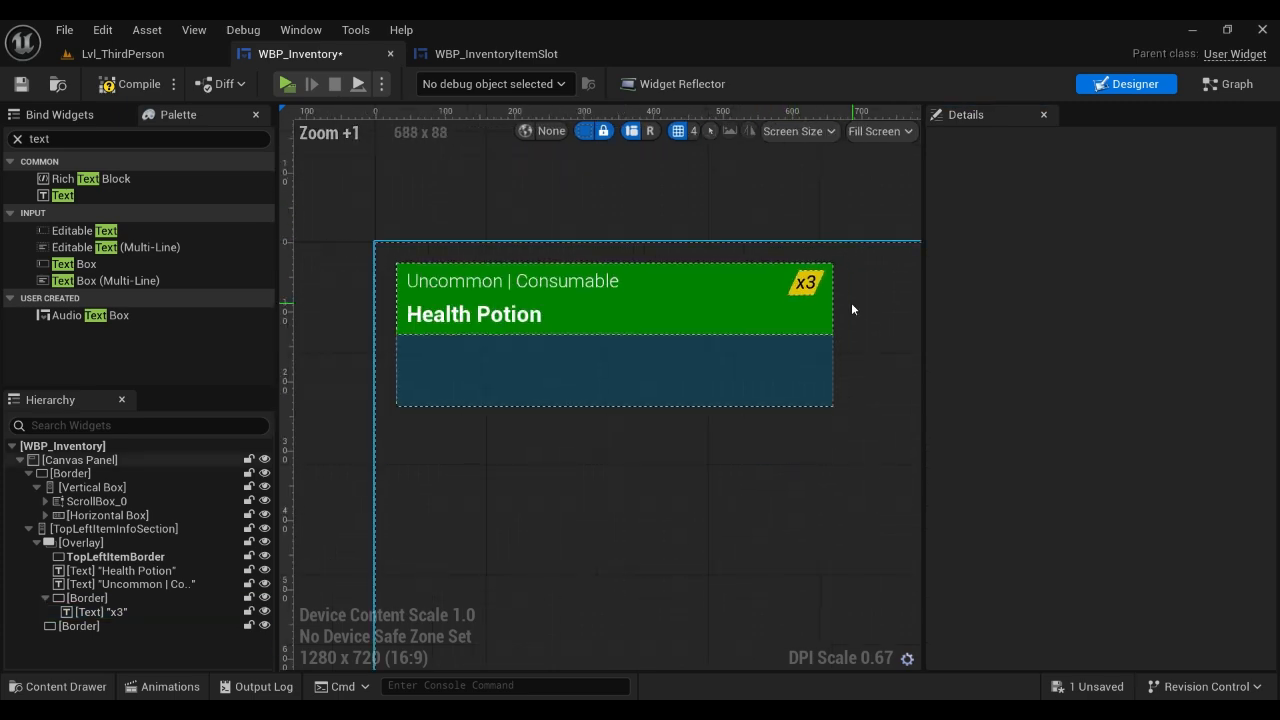
{"action": "scroll", "coordinate": [854, 302], "scroll_direction": "up", "scroll_amount": 3}
{"action": "left_click", "coordinate": [140, 90]}
Set the yellow border's horizontal render transform scale to 1.2.
{"action": "left_click", "coordinate": [803, 263]}
{"action": "scroll", "coordinate": [1100, 305], "scroll_direction": "down", "scroll_amount": 10}
{"action": "scroll", "coordinate": [1112, 268], "scroll_direction": "up", "scroll_amount": 3}
{"action": "type", "text": "1.2"}
{"action": "key", "text": "Return"}
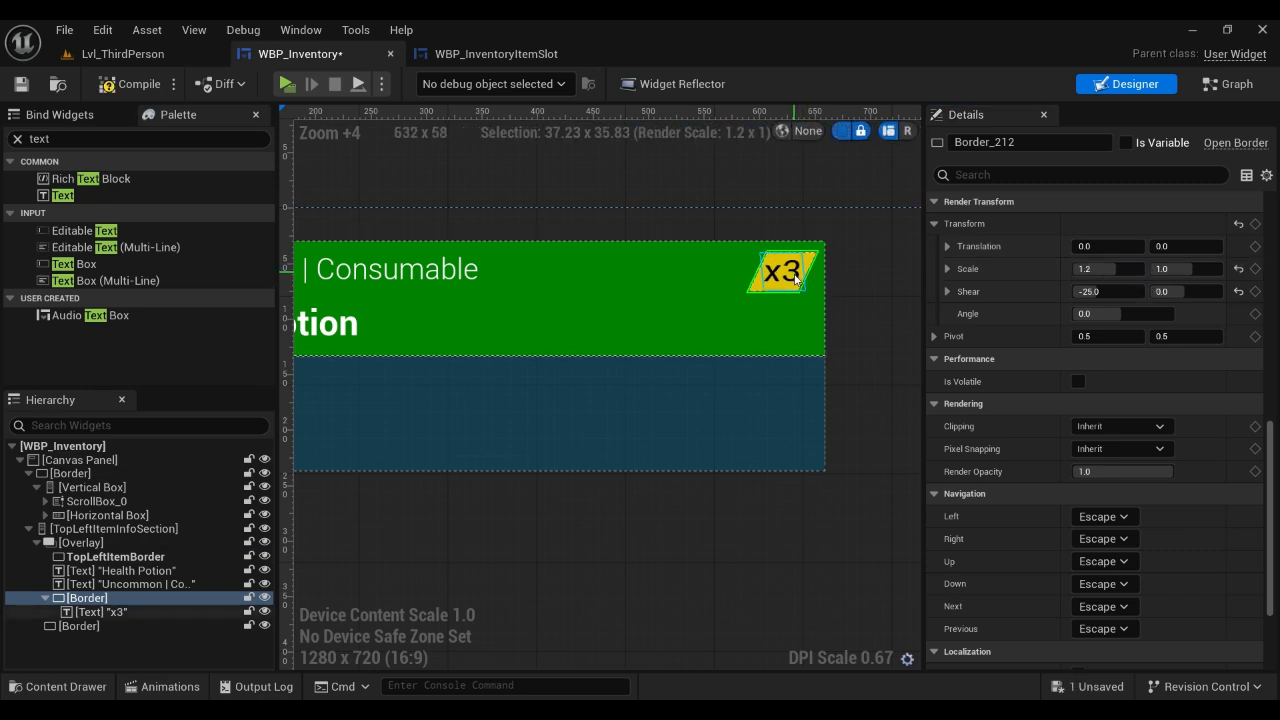
Reduce the x3 text's horizontal render transform scale to offset the border's stretch, and compile the widget.
{"action": "left_click", "coordinate": [792, 273]}
{"action": "right_click_drag", "start_coordinate": [1056, 425], "coordinate": [1056, 130]}
{"action": "left_click", "coordinate": [1097, 401]}
{"action": "key", "text": "Return"}
{"action": "left_click", "coordinate": [735, 204]}
{"action": "scroll", "coordinate": [720, 208], "scroll_direction": "down", "scroll_amount": 2}
{"action": "right_click_drag", "start_coordinate": [700, 208], "coordinate": [740, 258]}
{"action": "left_click", "coordinate": [135, 86]}
Collapse the header overlay in the hierarchy and review the layout of the item info section.
{"action": "right_click_drag", "start_coordinate": [500, 388], "coordinate": [642, 350]}
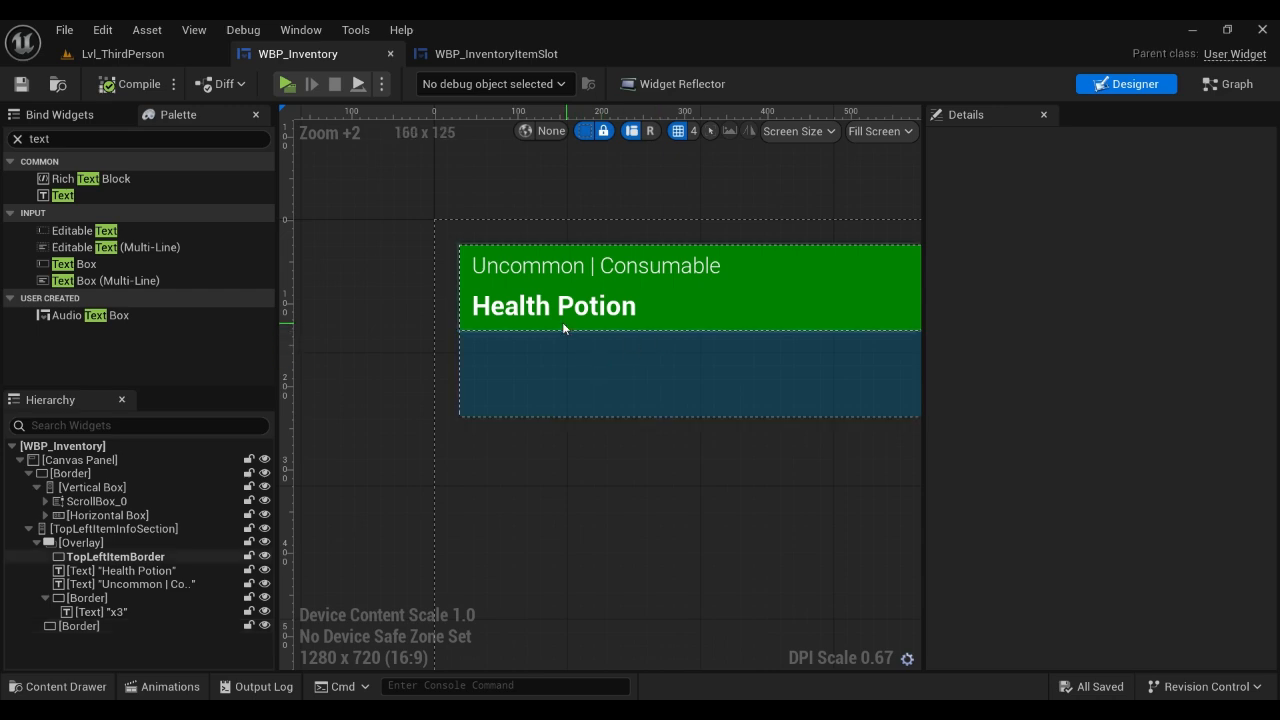
{"action": "left_click", "coordinate": [642, 350]}
{"action": "left_click", "coordinate": [37, 543]}
{"action": "left_click", "coordinate": [100, 566]}
{"action": "left_click", "coordinate": [114, 547]}
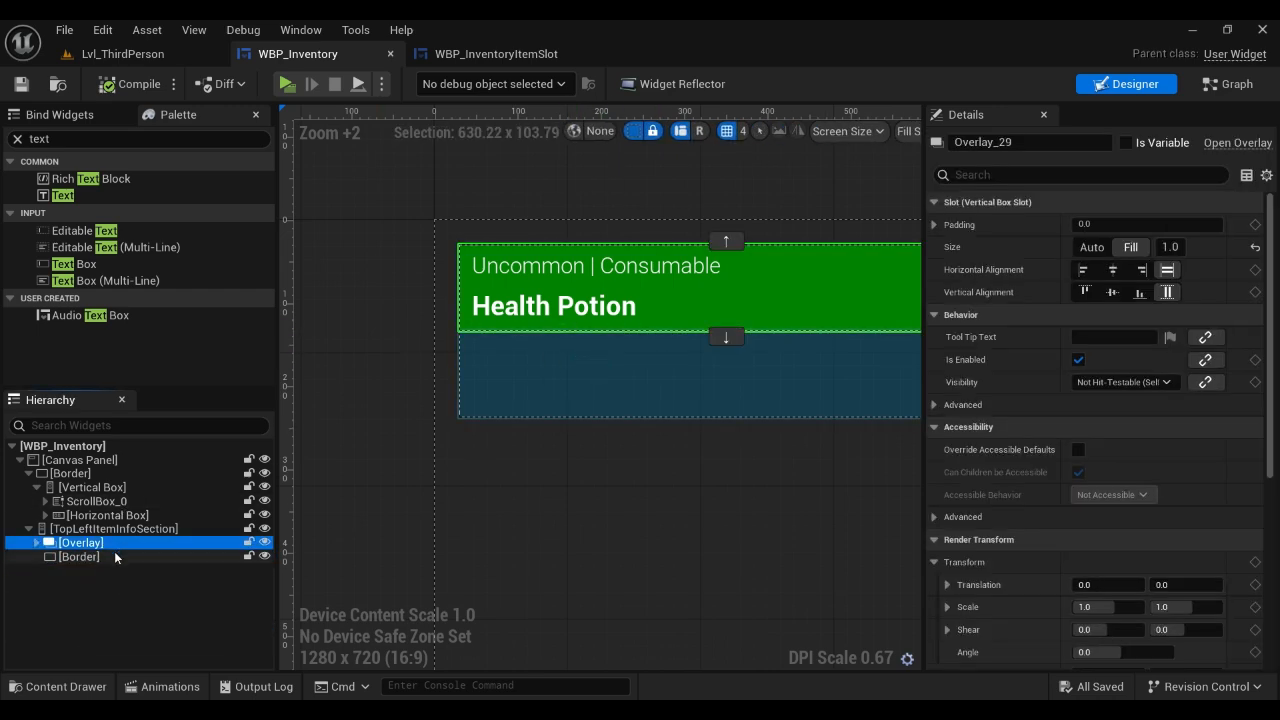
{"action": "left_click", "coordinate": [116, 556]}
{"action": "left_click", "coordinate": [620, 234]}
{"action": "scroll", "coordinate": [672, 372], "scroll_direction": "down", "scroll_amount": 2}
{"action": "right_click_drag", "start_coordinate": [672, 372], "coordinate": [612, 363]}
{"action": "left_click", "coordinate": [612, 363]}
{"action": "left_click", "coordinate": [150, 575]}
{"action": "left_click", "coordinate": [80, 557]}
{"action": "left_click", "coordinate": [442, 440]}
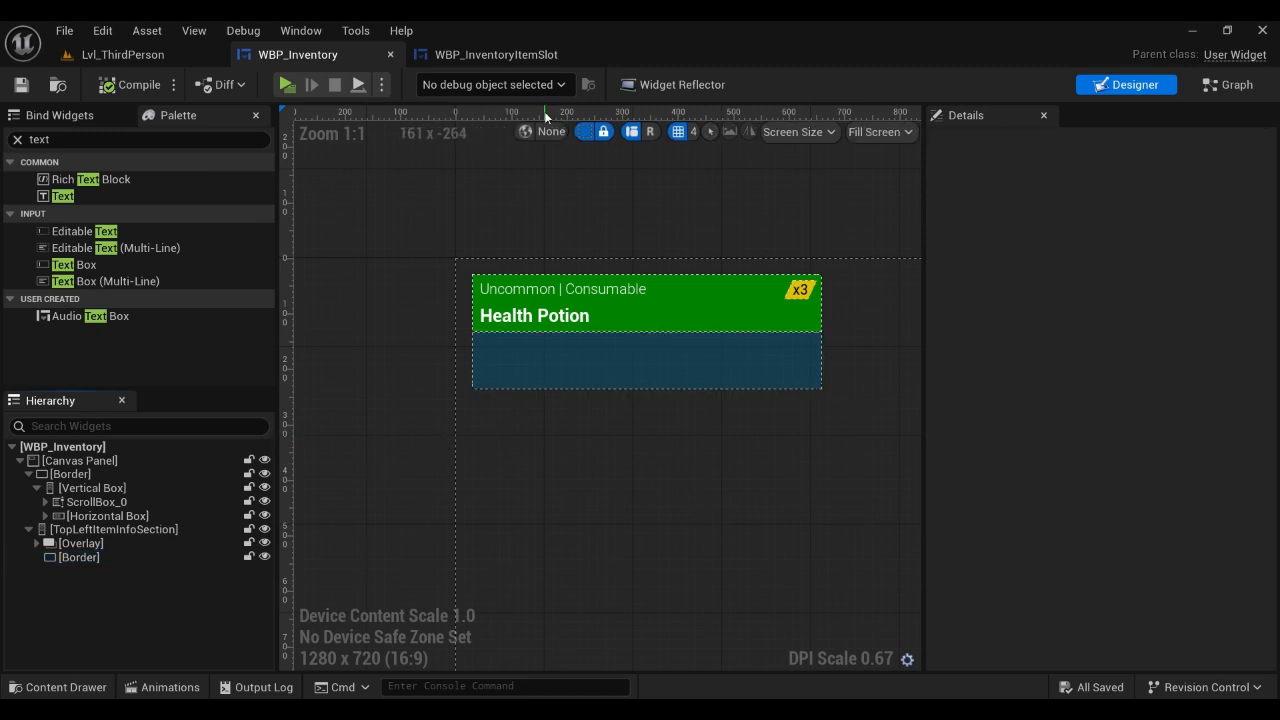
Add a Vertical Box inside the blue border of the item info section.
{"action": "left_click", "coordinate": [116, 560]}
{"action": "left_click", "coordinate": [40, 139]}
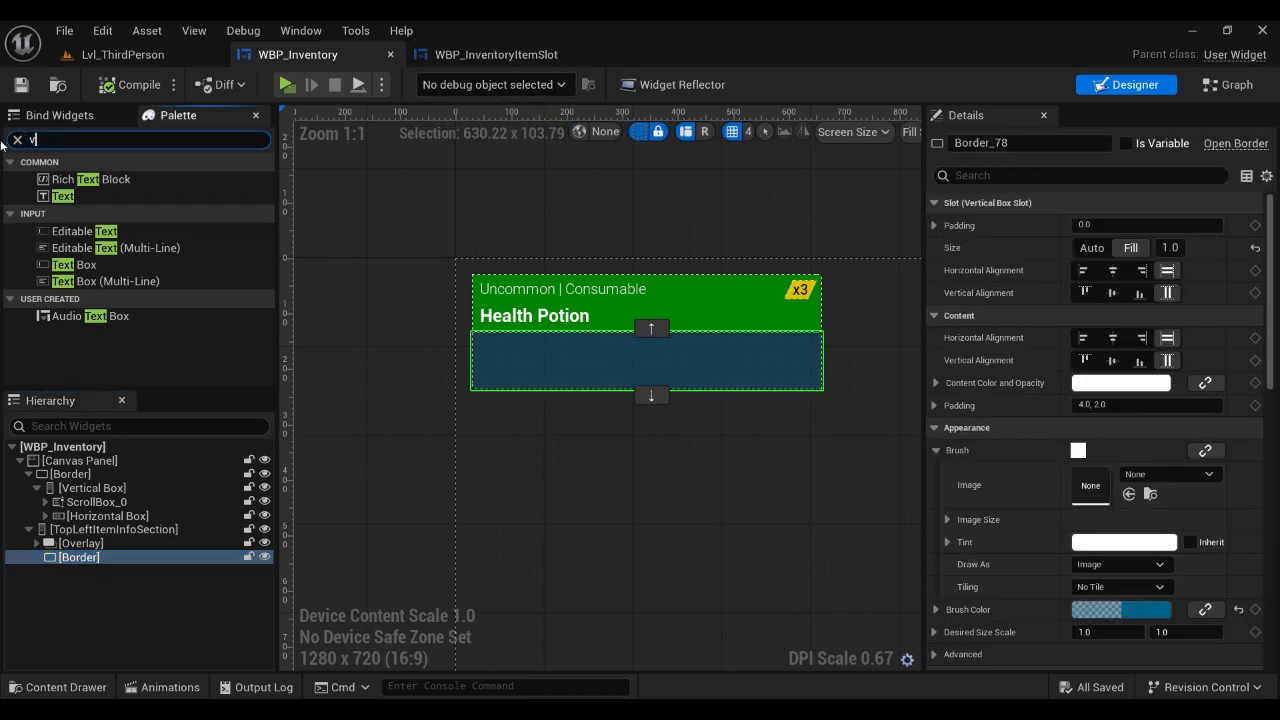
{"action": "type", "text": "vert"}
{"action": "left_click_drag", "start_coordinate": [80, 179], "coordinate": [92, 560]}
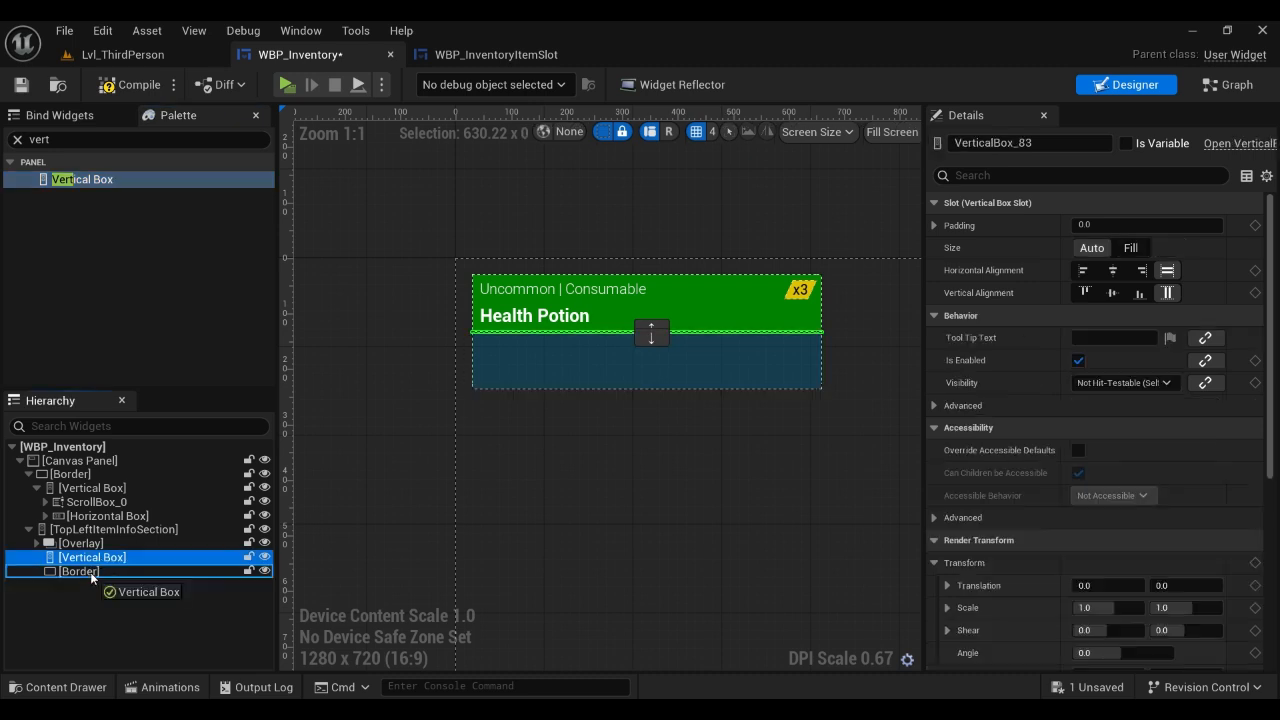
Set the new vertical box's padding to 15 left and right and 10 top and bottom, and compile.
{"action": "left_click", "coordinate": [1008, 226]}
{"action": "left_click", "coordinate": [1103, 248]}
{"action": "type", "text": "10"}
{"action": "key", "text": "Tab"}
{"action": "type", "text": "15"}
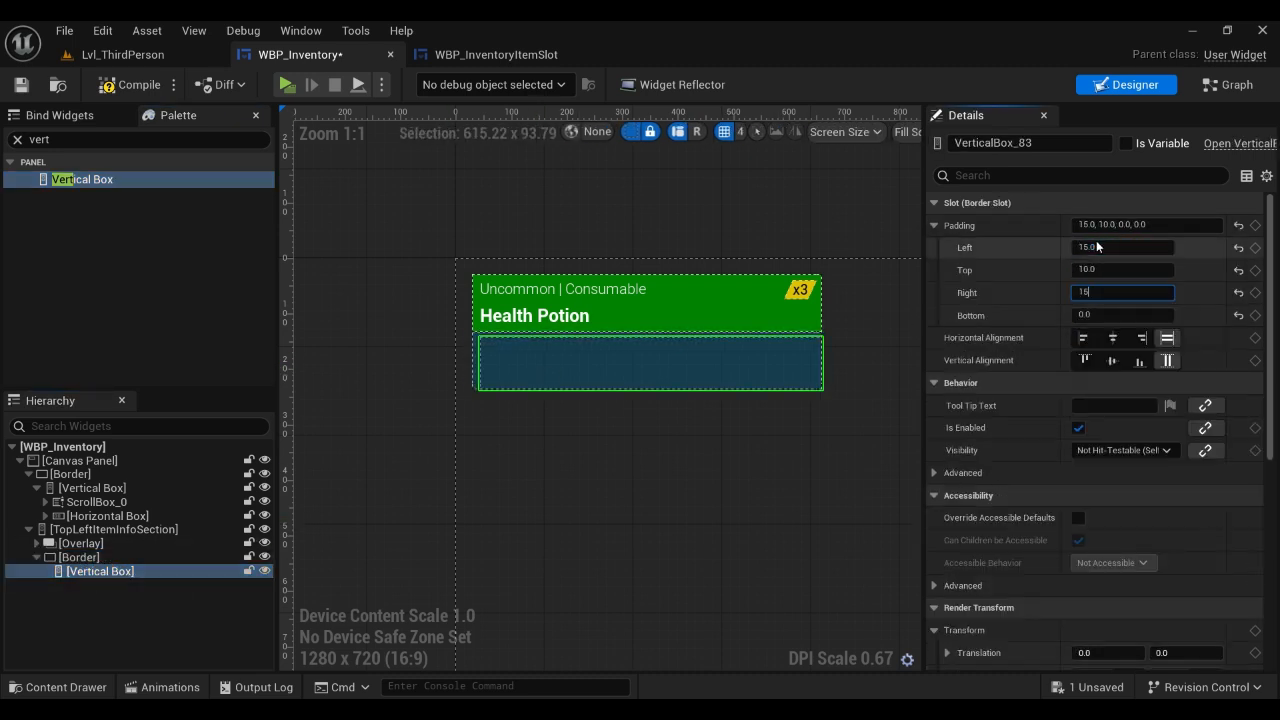
{"action": "left_click", "coordinate": [134, 86]}
Add a Text widget inside the vertical box of the blue border.
{"action": "left_click", "coordinate": [17, 140]}
{"action": "type", "text": "text"}
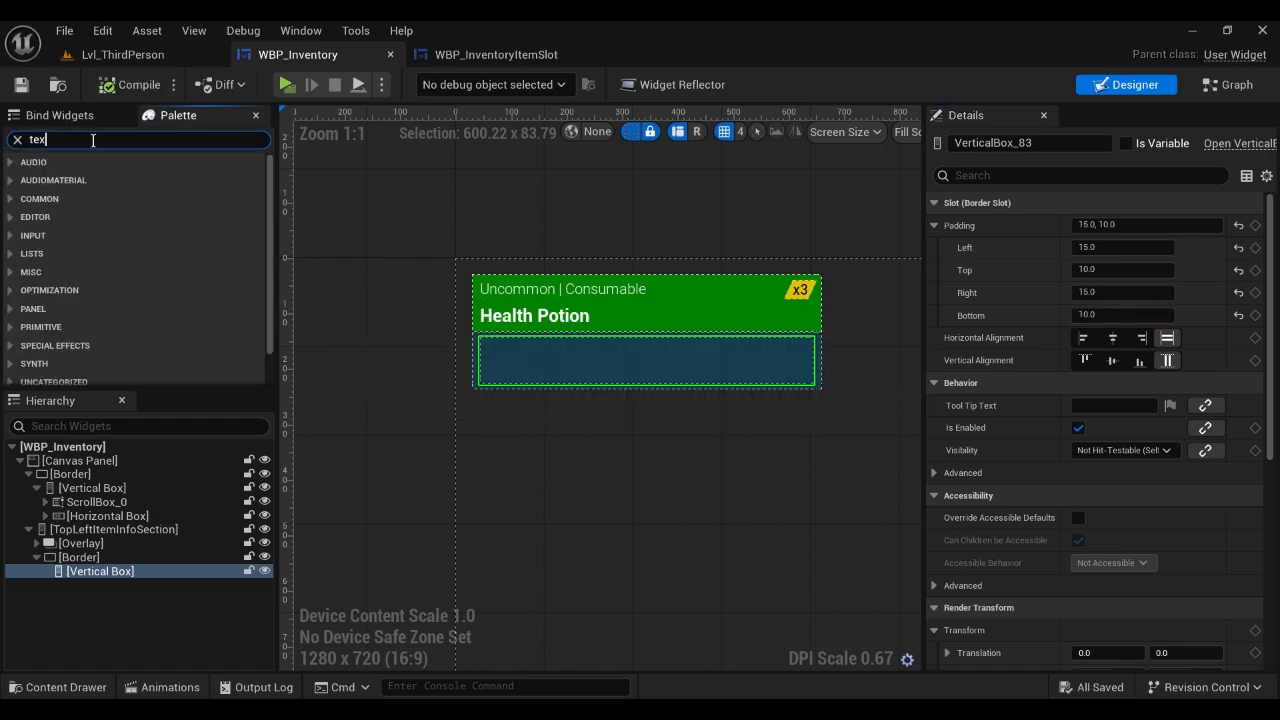
{"action": "left_click_drag", "start_coordinate": [70, 199], "coordinate": [100, 573]}
{"action": "scroll", "coordinate": [610, 326], "scroll_direction": "up", "scroll_amount": 4}
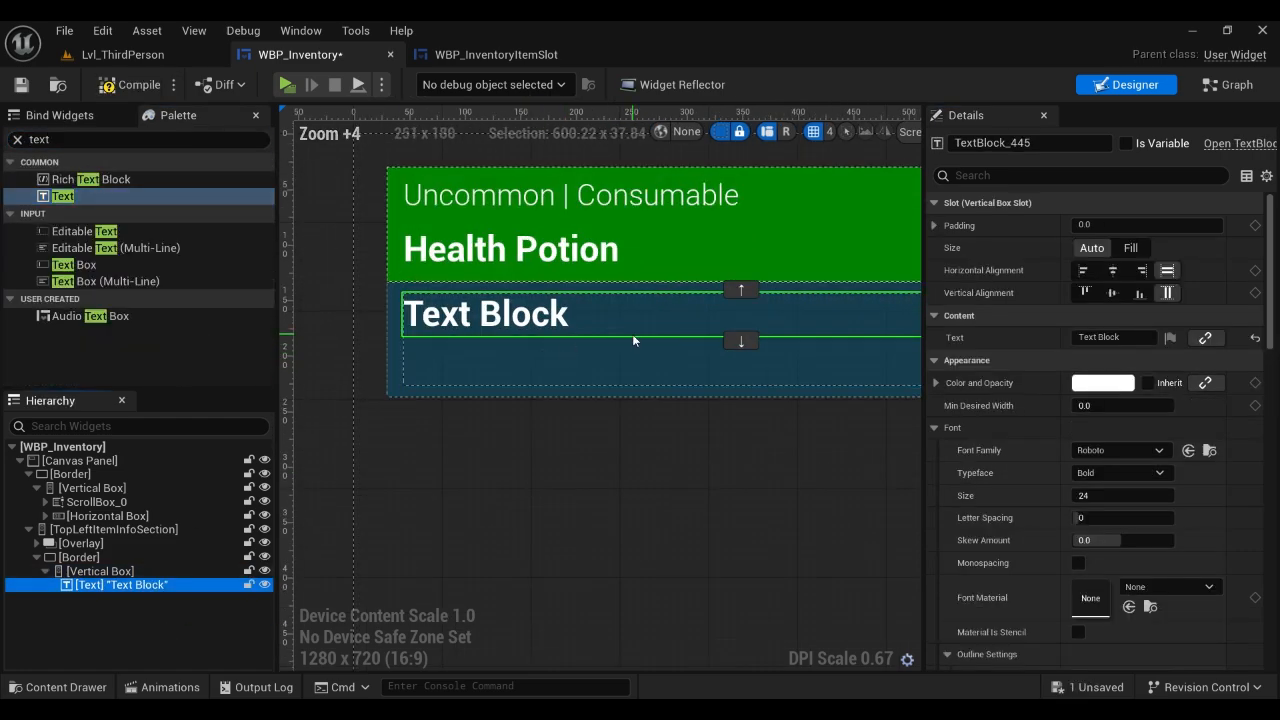
{"action": "scroll", "coordinate": [610, 326], "scroll_direction": "down", "scroll_amount": 4}
Set the text block's slot size to Fill, aligned left horizontally and centered vertically.
{"action": "left_click", "coordinate": [1127, 248]}
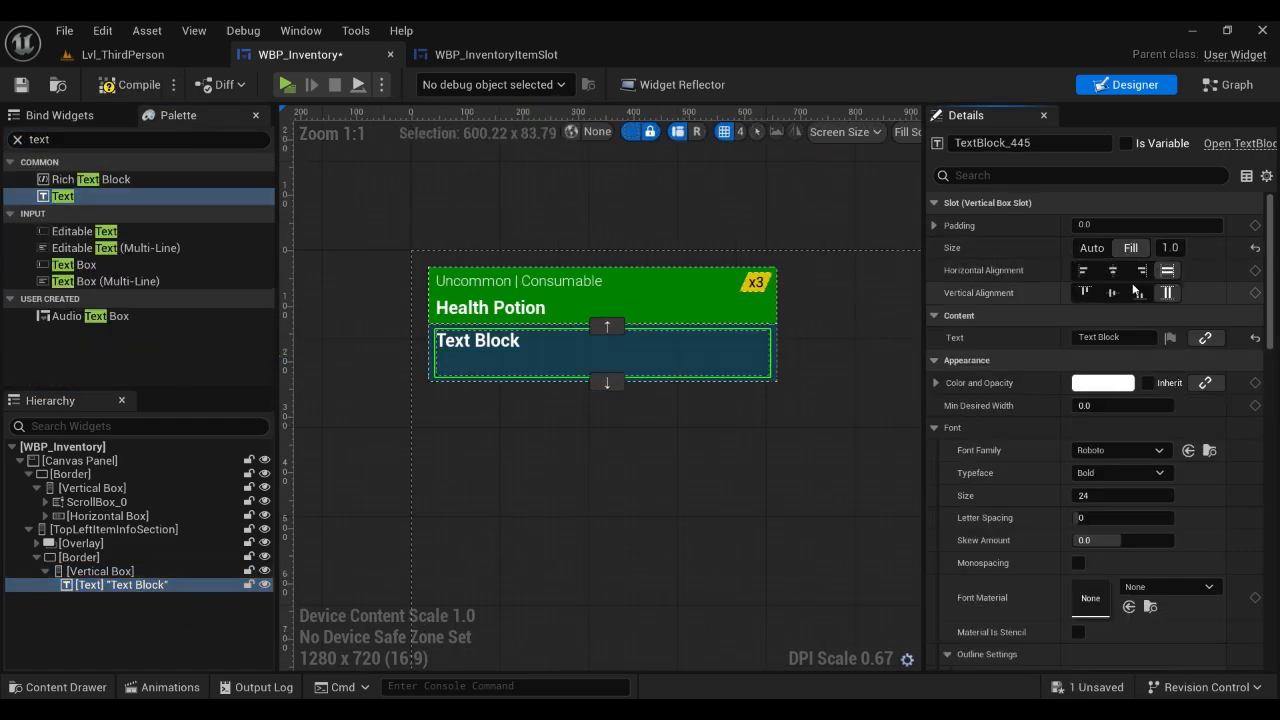
{"action": "left_click", "coordinate": [1083, 270]}
{"action": "left_click", "coordinate": [1108, 293]}
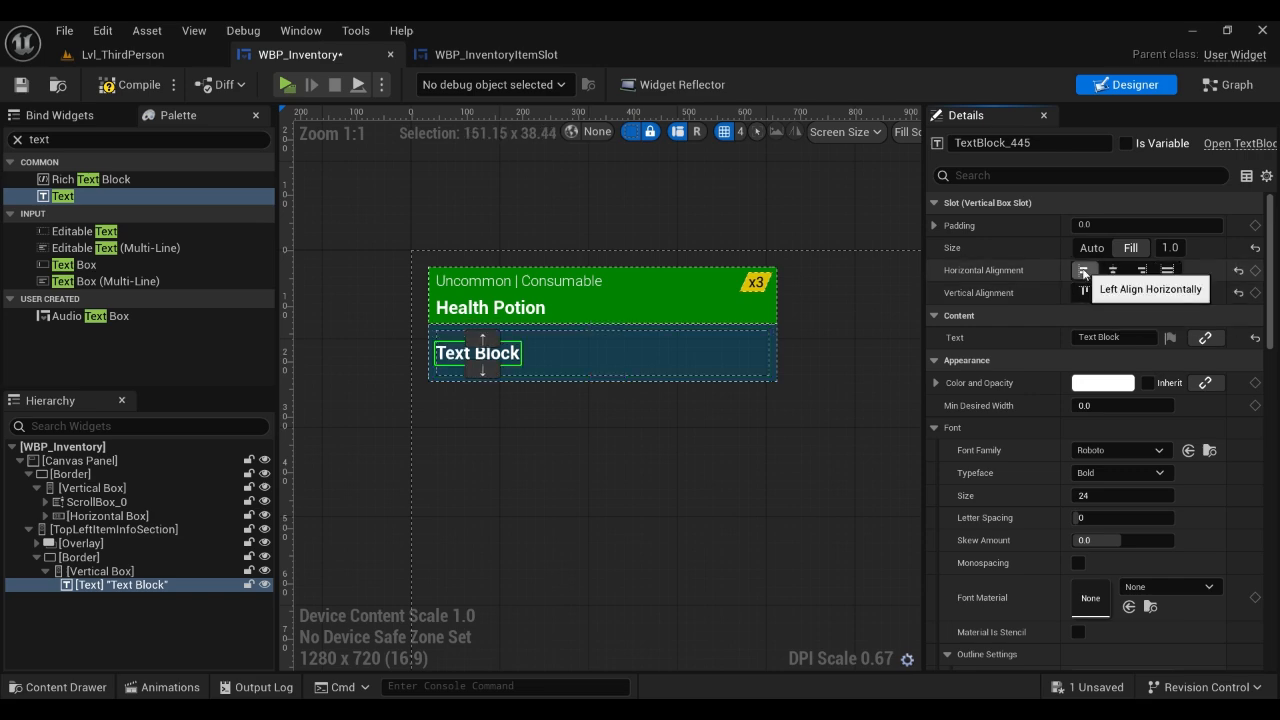
Change the text block's content to "Quantity: 3" with the Regular typeface, and compile.
{"action": "scroll", "coordinate": [510, 365], "scroll_direction": "up", "scroll_amount": 4}
{"action": "right_click_drag", "start_coordinate": [480, 350], "coordinate": [548, 367]}
{"action": "left_click", "coordinate": [1134, 338]}
{"action": "type", "text": "Quantity:"}
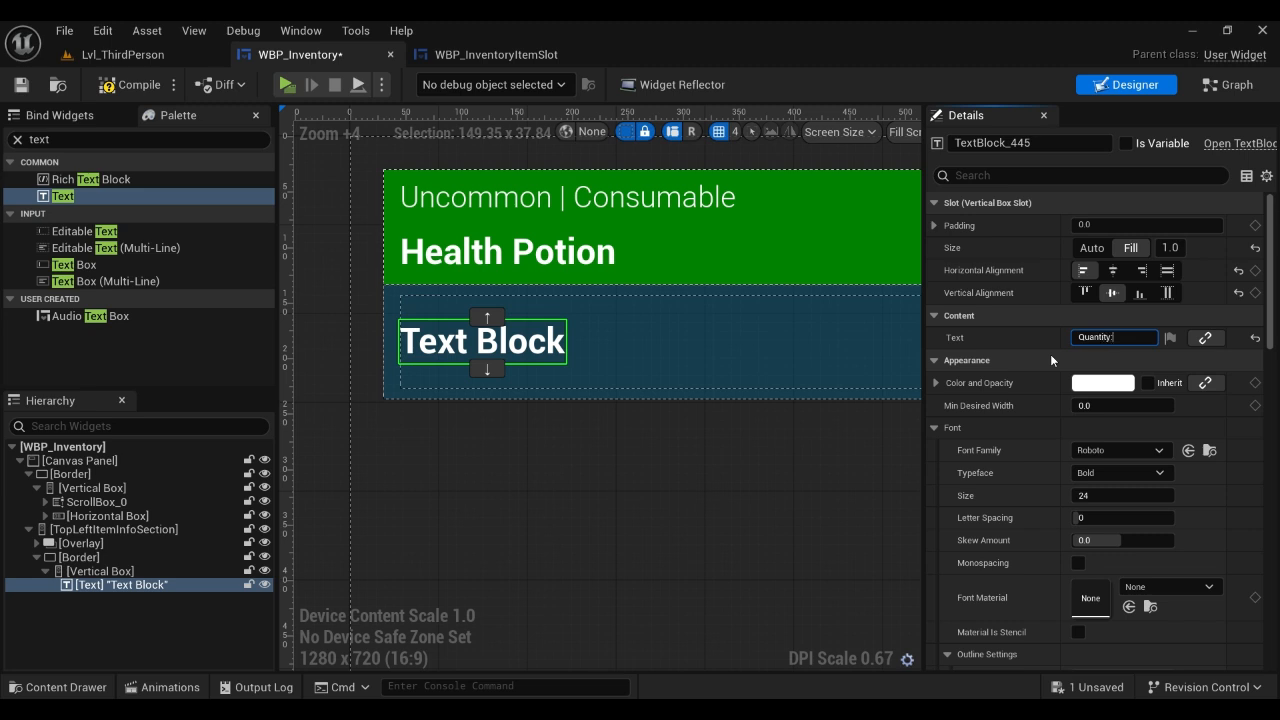
{"action": "left_click", "coordinate": [1139, 473]}
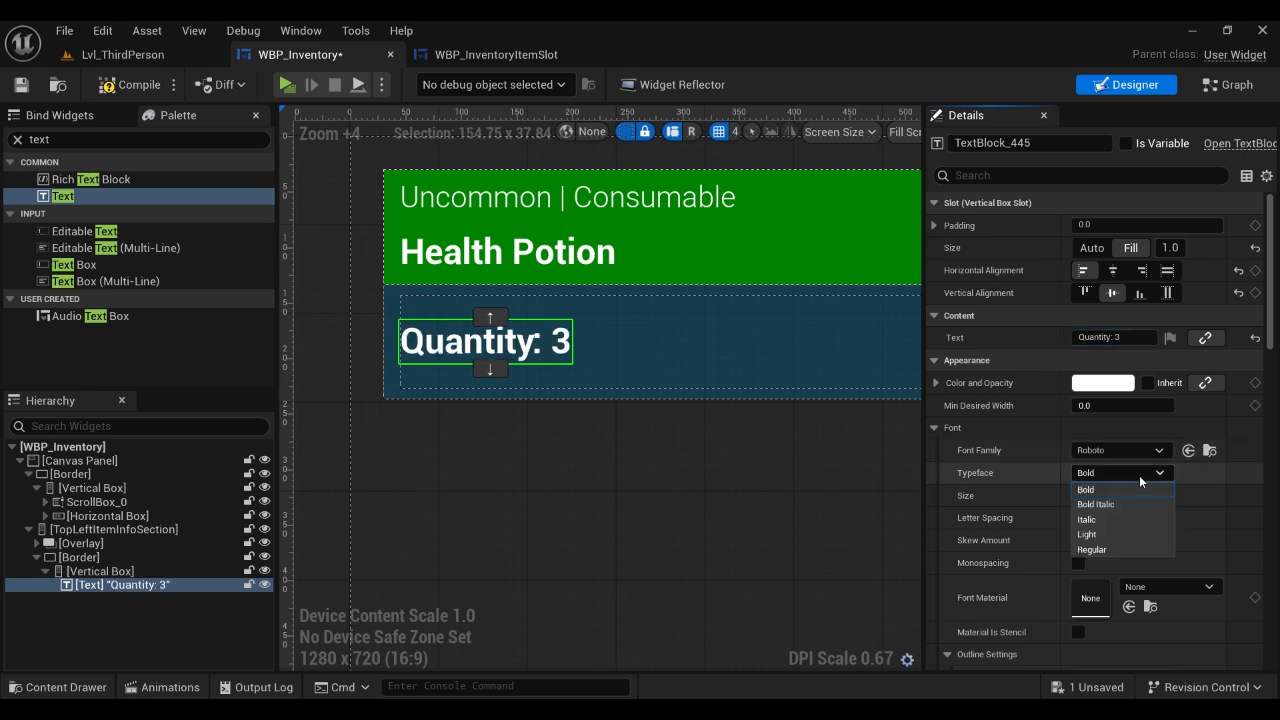
{"action": "left_click", "coordinate": [1092, 546]}
{"action": "left_click", "coordinate": [133, 84]}
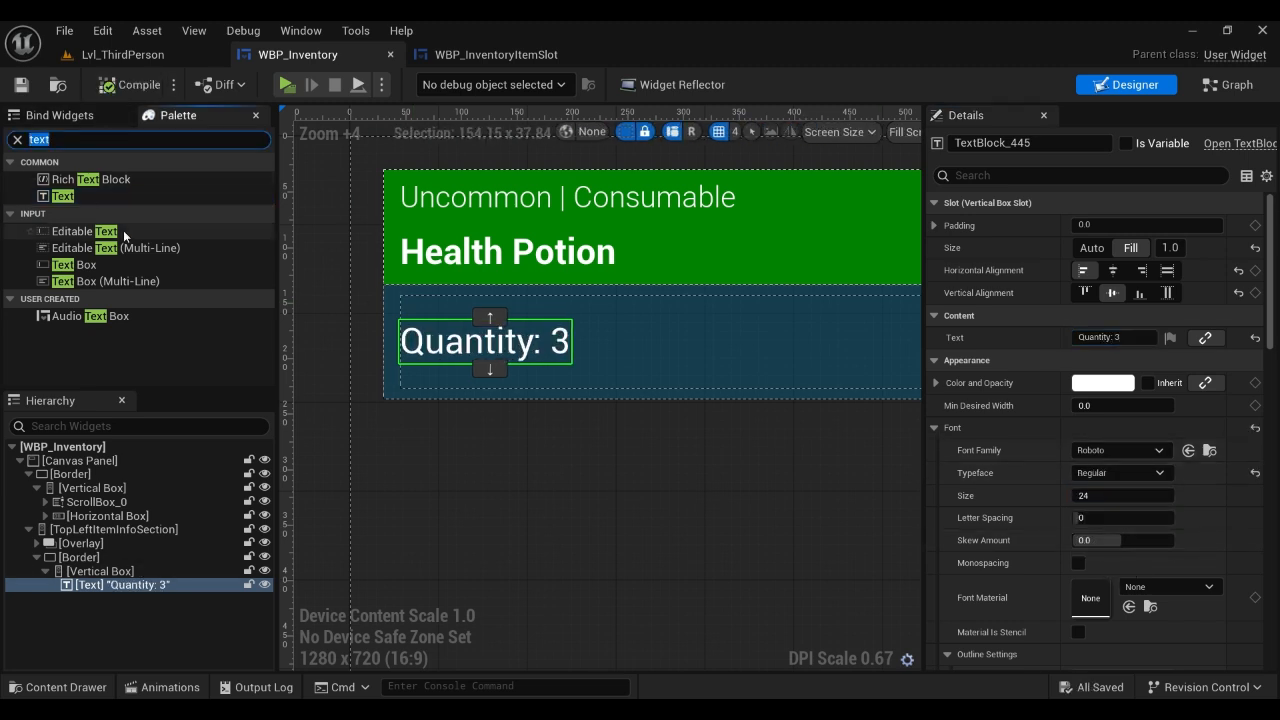
Add a second text block below "Quantity: 3" and wrap it with a Scale Box sized to Fill.
{"action": "type", "text": "t"}
{"action": "left_click_drag", "start_coordinate": [62, 196], "coordinate": [110, 585]}
{"action": "right_click", "coordinate": [112, 598]}
{"action": "mouse_move", "coordinate": [190, 512]}
{"action": "left_click", "coordinate": [323, 537]}
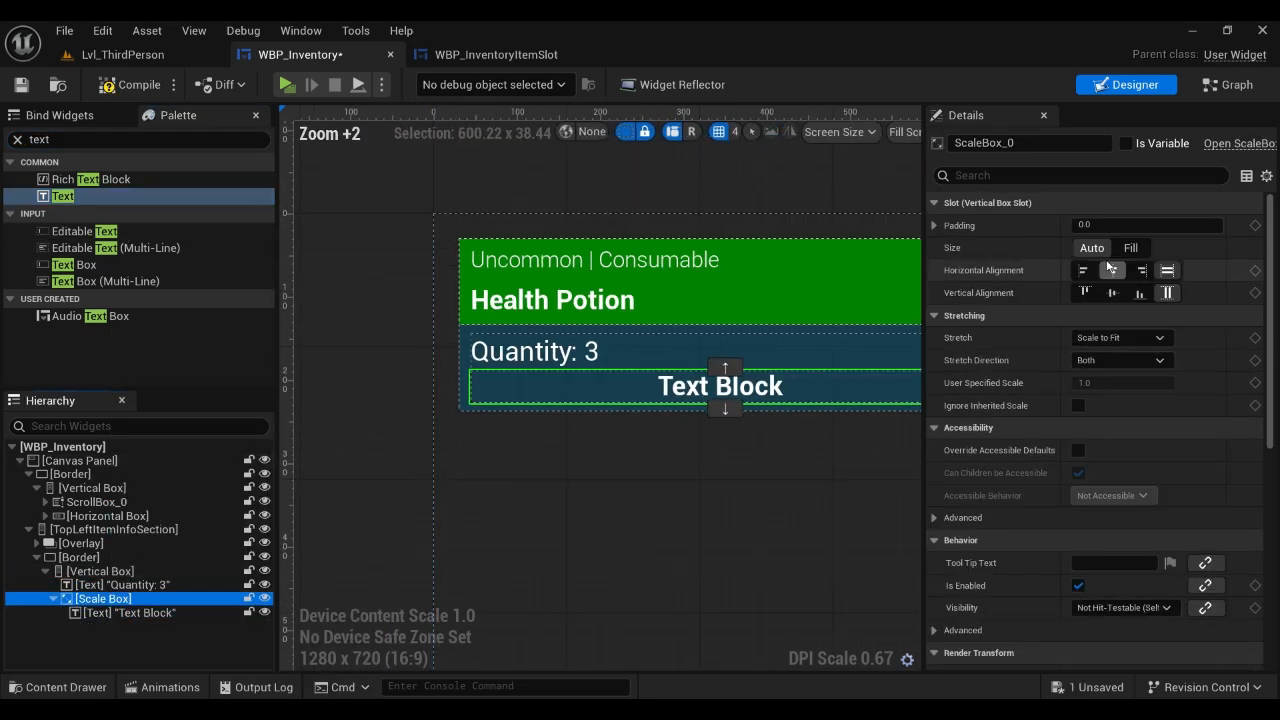
{"action": "left_click", "coordinate": [1130, 247]}
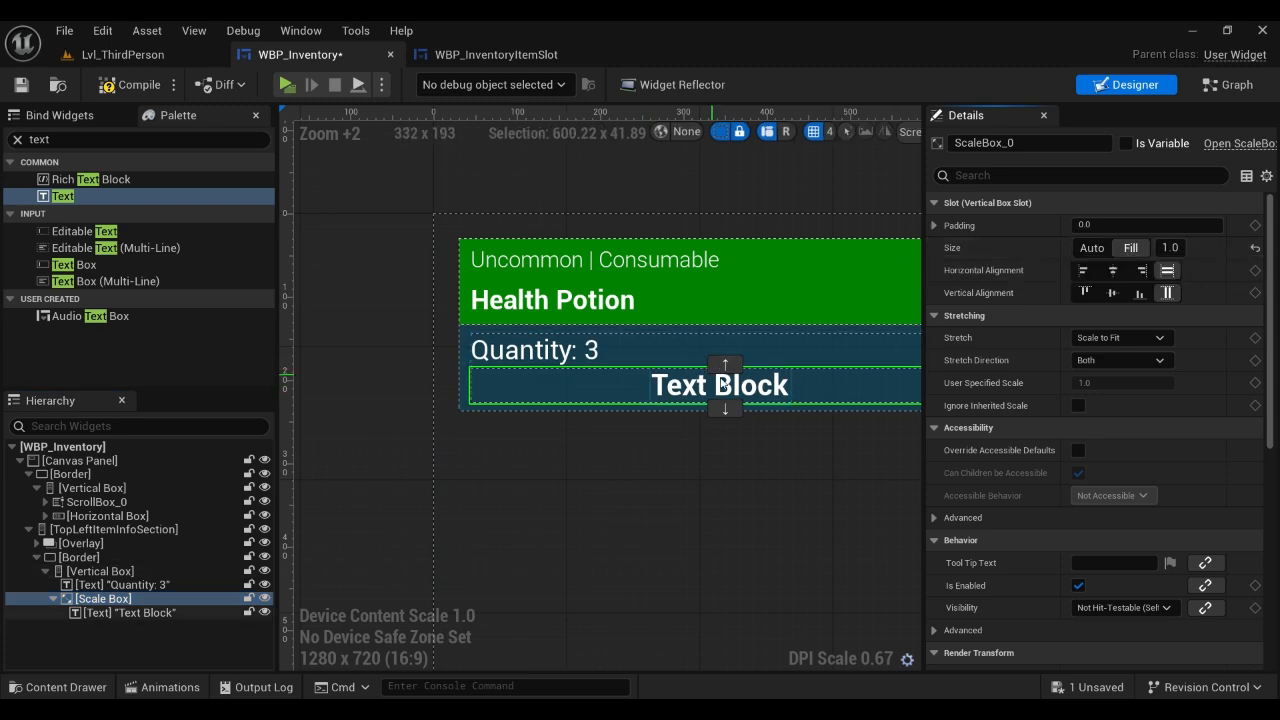
Set the wrapped text block's horizontal alignment to Fill, and add right padding to its Scale Box.
{"action": "left_click", "coordinate": [17, 139]}
{"action": "left_click", "coordinate": [130, 612]}
{"action": "left_click", "coordinate": [1083, 225]}
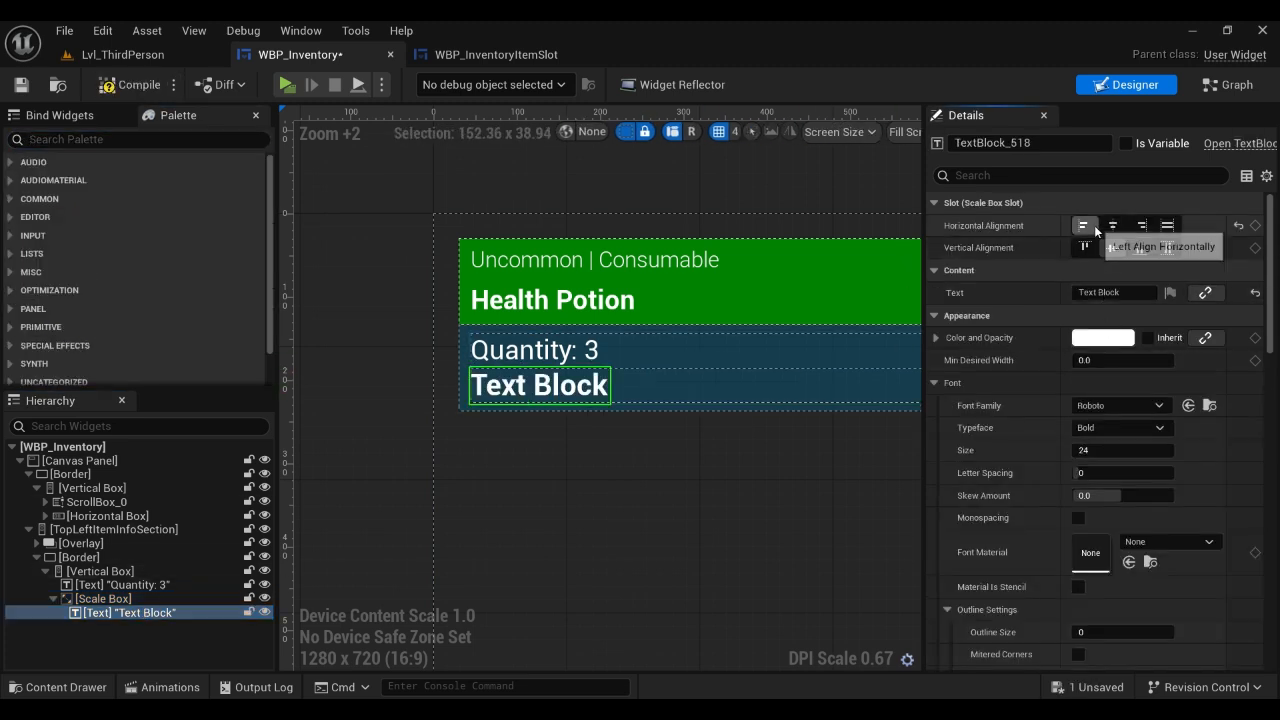
{"action": "left_click", "coordinate": [141, 90]}
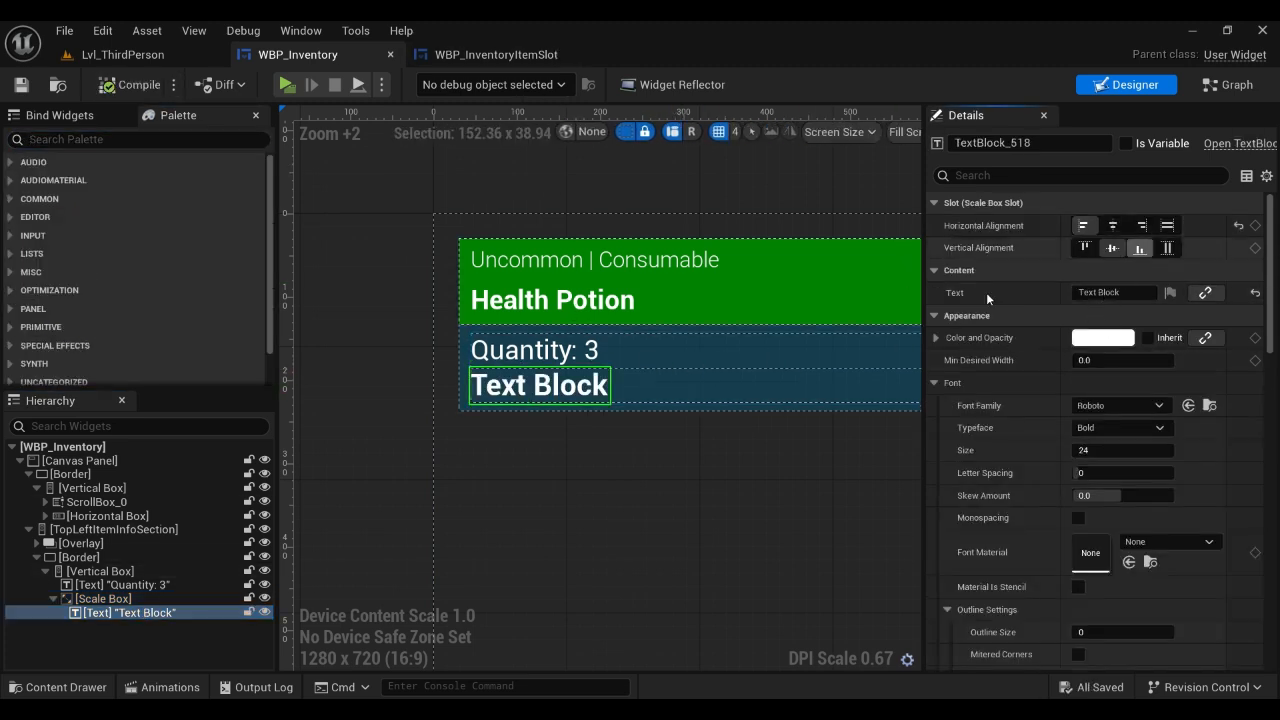
{"action": "left_click", "coordinate": [1167, 225]}
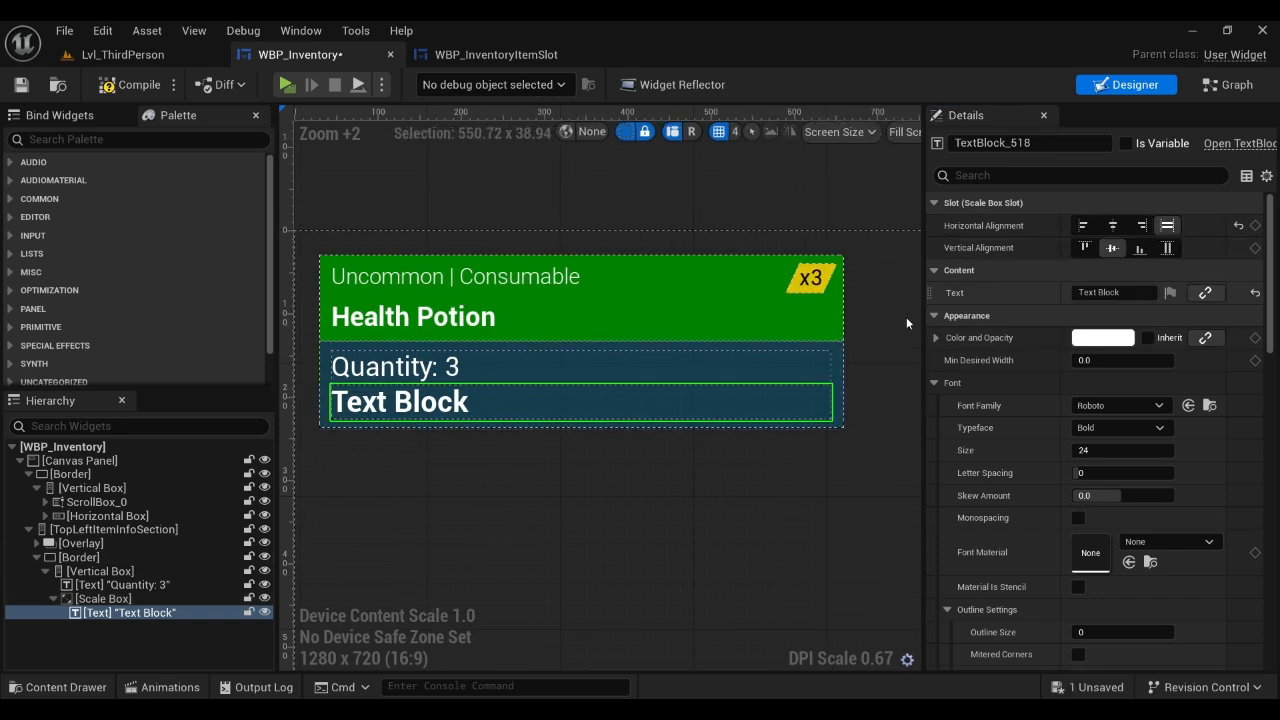
{"action": "left_click", "coordinate": [145, 601]}
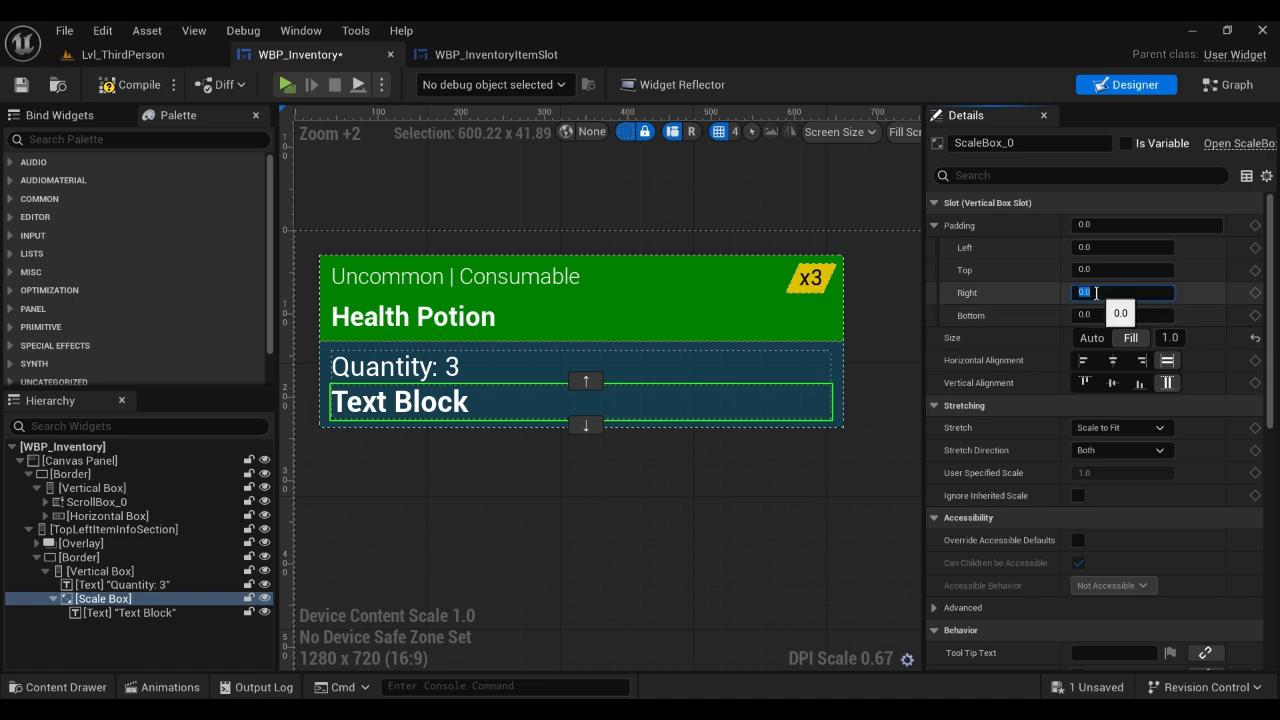
{"action": "left_click", "coordinate": [131, 83]}
Set the typeface of the text block inside the Scale Box to Italic.
{"action": "left_click", "coordinate": [431, 402]}
{"action": "scroll", "coordinate": [1050, 525], "scroll_direction": "down", "scroll_amount": 6}
{"action": "right_click_drag", "start_coordinate": [620, 421], "coordinate": [737, 456]}
{"action": "scroll", "coordinate": [1102, 394], "scroll_direction": "up", "scroll_amount": 6}
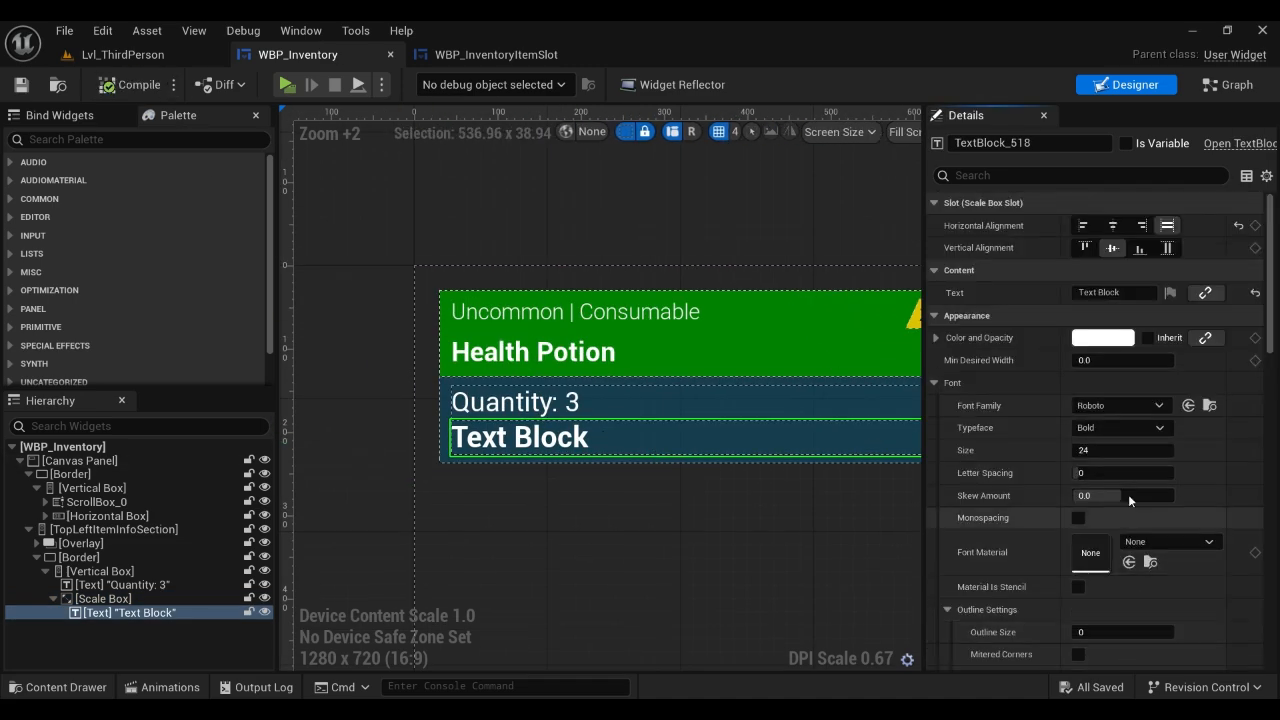
{"action": "left_click", "coordinate": [1115, 427]}
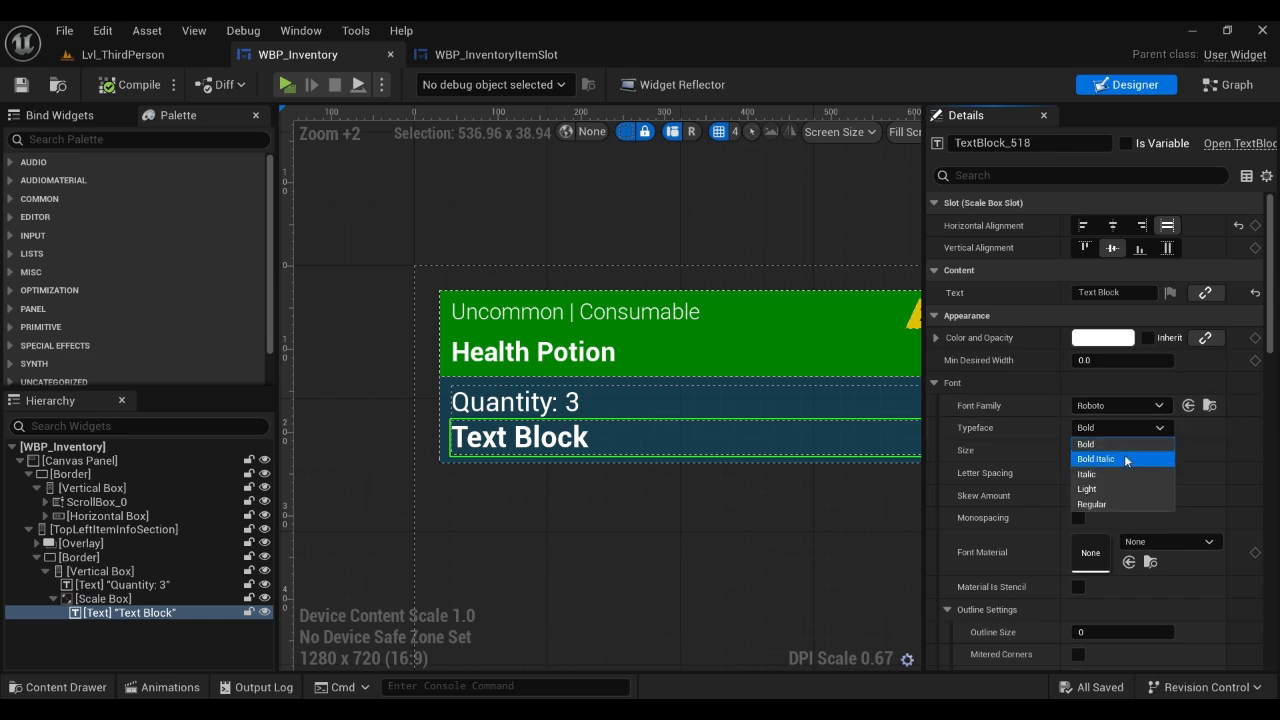
{"action": "left_click", "coordinate": [1110, 468]}
Color the italic text block gray, about hex 959595, lower the color's alpha, and compile.
{"action": "left_click", "coordinate": [1102, 337]}
{"action": "left_click_drag", "start_coordinate": [960, 270], "coordinate": [968, 380]}
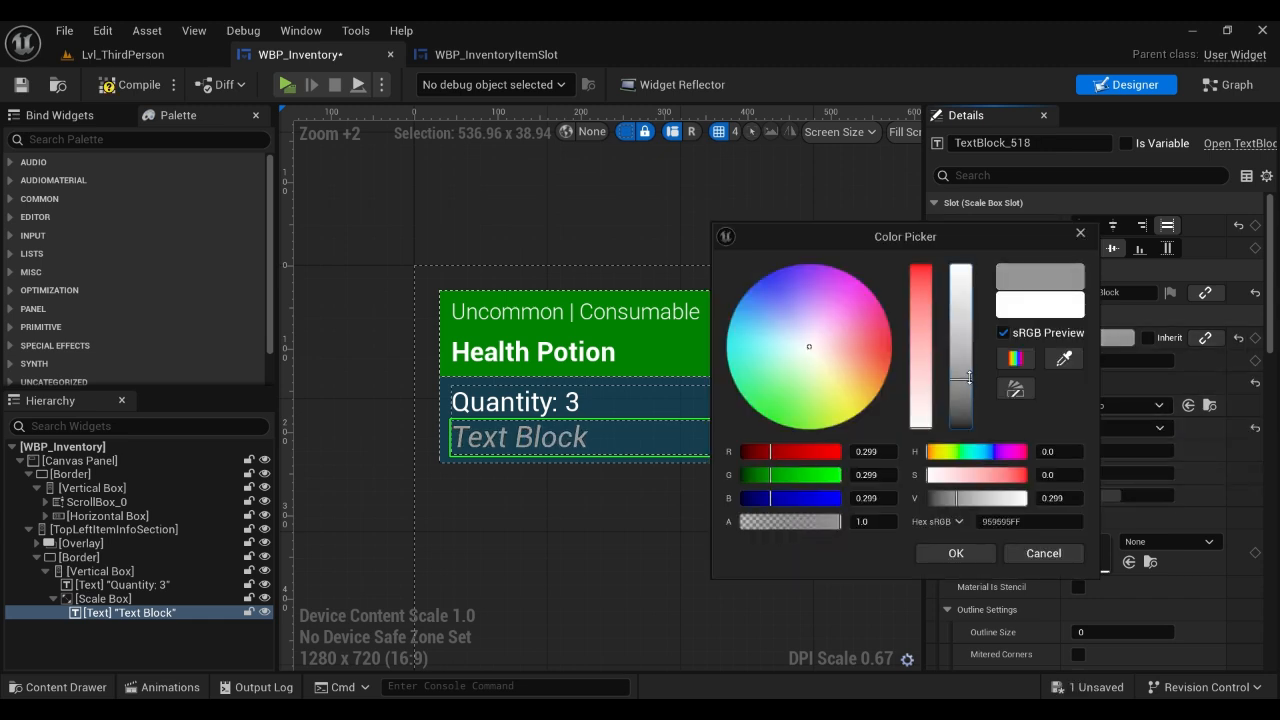
{"action": "left_click", "coordinate": [952, 563]}
{"action": "left_click", "coordinate": [1111, 338]}
{"action": "left_click_drag", "start_coordinate": [841, 521], "coordinate": [812, 521]}
{"action": "left_click", "coordinate": [958, 552]}
{"action": "left_click", "coordinate": [139, 84]}
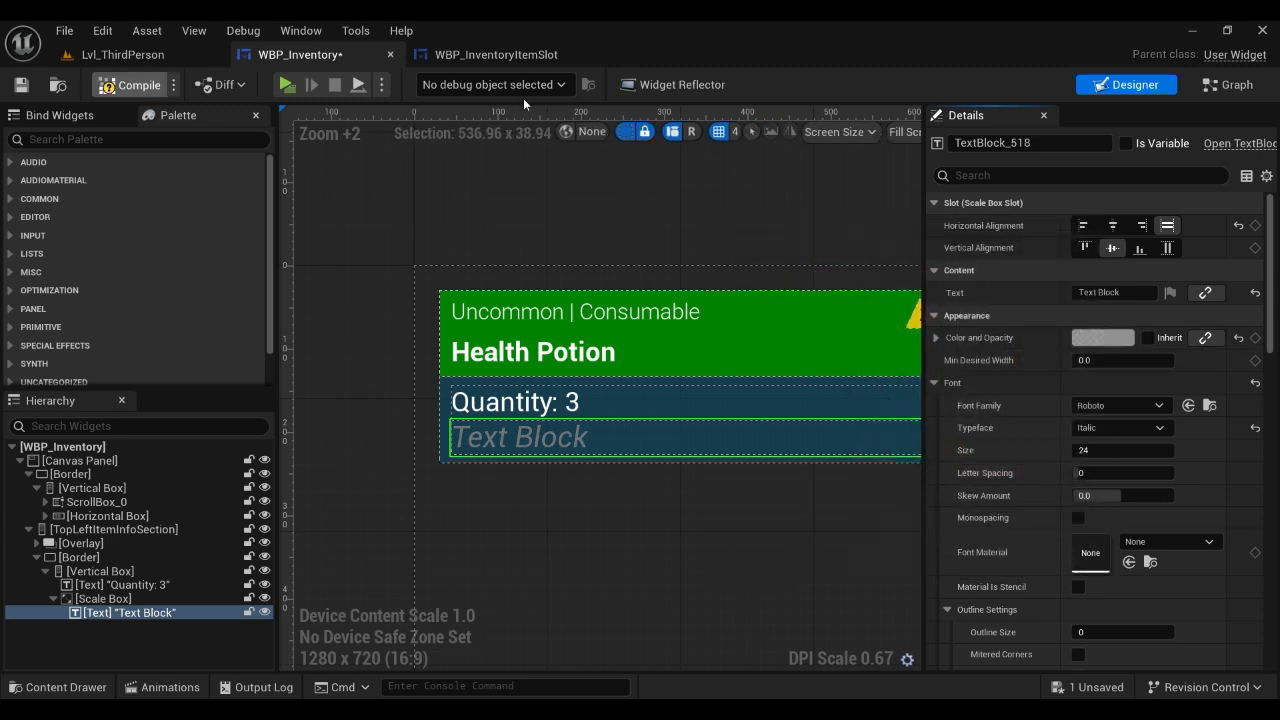
Set the italic text block's font size to 16 and save the widget.
{"action": "left_click", "coordinate": [1110, 450]}
{"action": "type", "text": "16"}
{"action": "key", "text": "Return"}
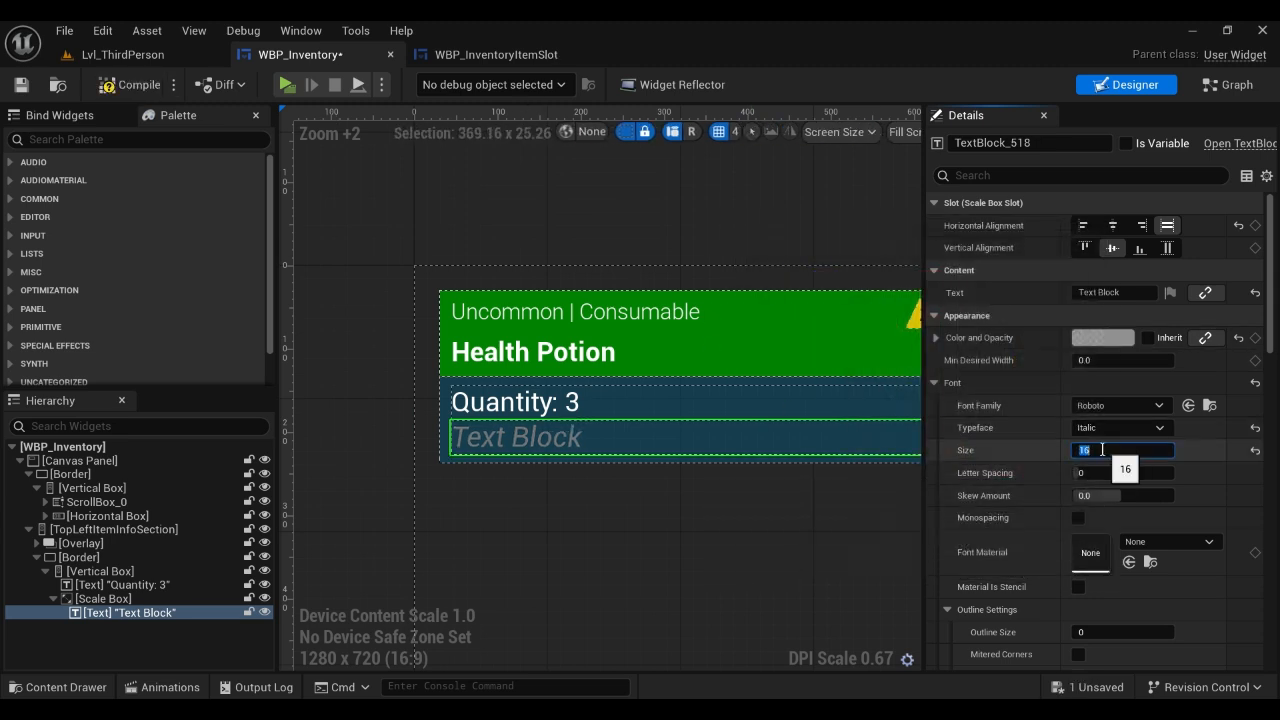
{"action": "scroll", "coordinate": [638, 344], "scroll_direction": "down", "scroll_amount": 2}
{"action": "left_click", "coordinate": [1100, 292]}
{"action": "key", "text": "ctrl+s"}
Change the italic text to "An apple a day, keeps the doctor away.. Unless you throw it at him".
{"action": "left_click", "coordinate": [1120, 292]}
{"action": "type", "text": "An apple a day, keeps the d"}
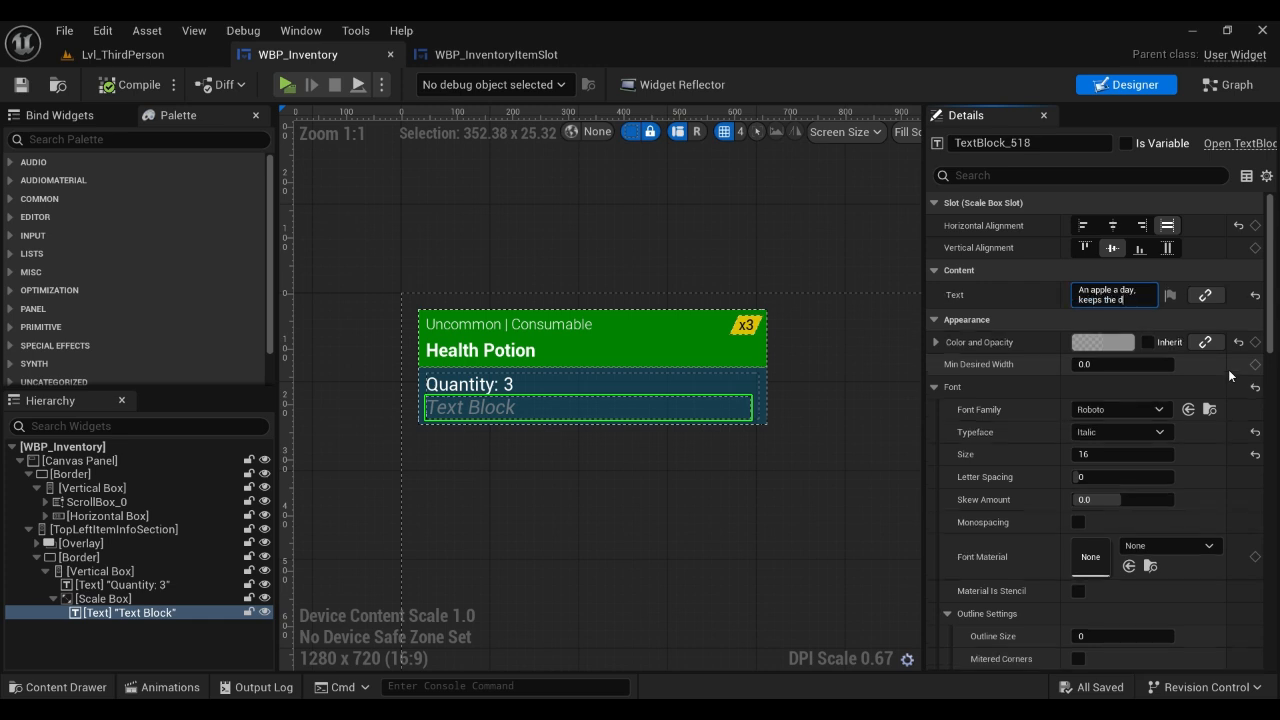
{"action": "type", "text": "octor away.. Unless you throw it at him"}
{"action": "key", "text": "Return"}
{"action": "scroll", "coordinate": [701, 414], "scroll_direction": "up", "scroll_amount": 2}
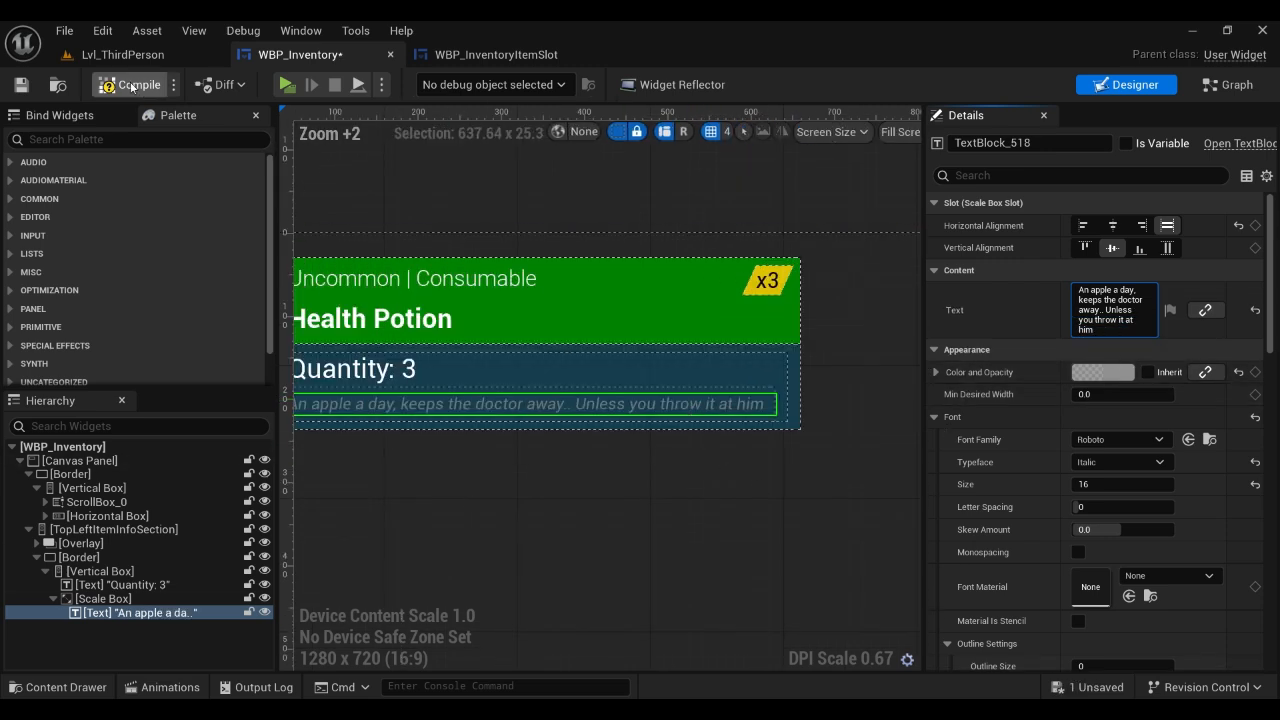
Change the header's item name text from "Health Potion" to "Green Apple".
{"action": "right_click_drag", "start_coordinate": [643, 301], "coordinate": [785, 292]}
{"action": "left_click", "coordinate": [472, 308]}
{"action": "left_click_drag", "start_coordinate": [1134, 315], "coordinate": [966, 320]}
{"action": "type", "text": "Gre"}
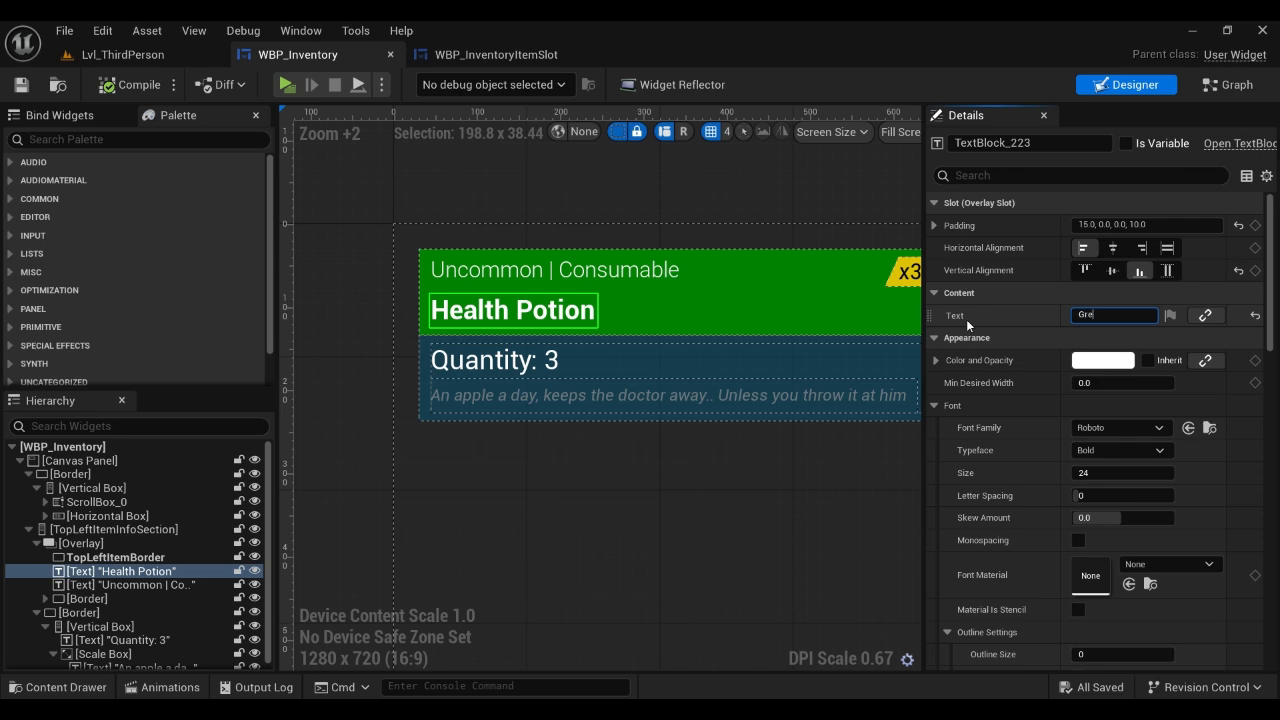
{"action": "type", "text": "en Apple"}
{"action": "key", "text": "Return"}
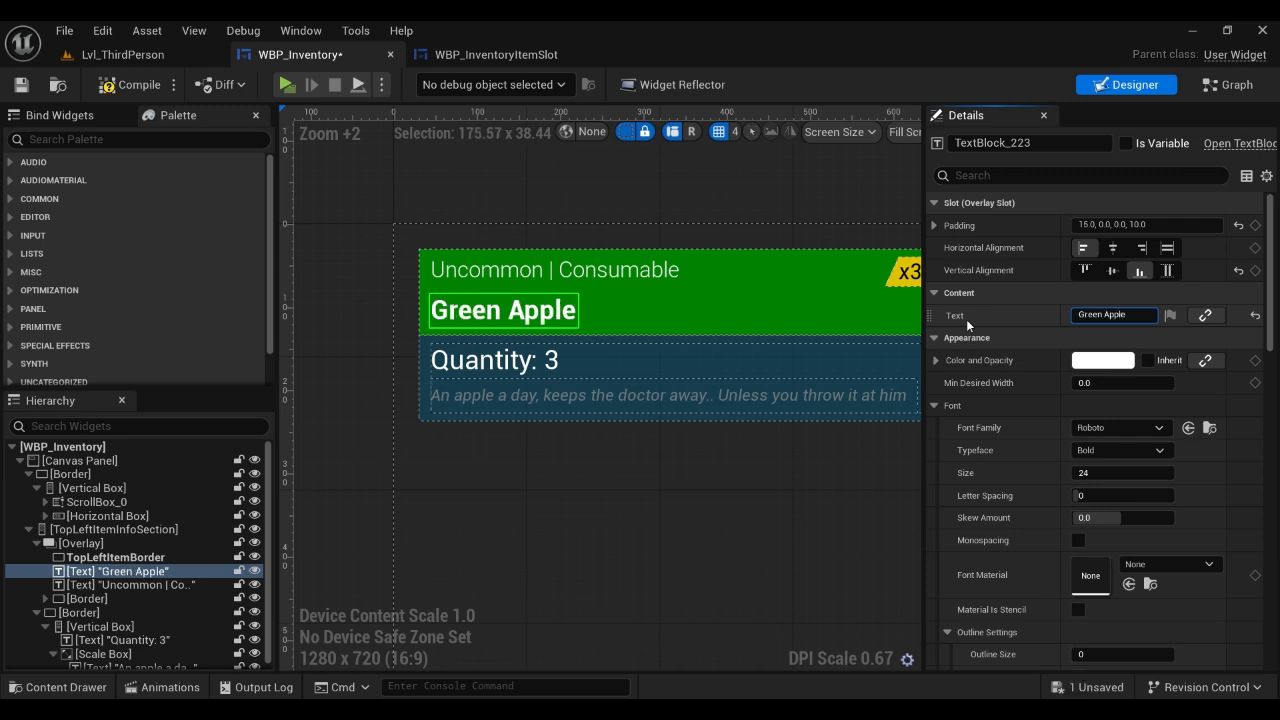
Compile the widget and change the header's rarity line to "Common | Consumable".
{"action": "scroll", "coordinate": [655, 253], "scroll_direction": "down", "scroll_amount": 2}
{"action": "left_click", "coordinate": [128, 90]}
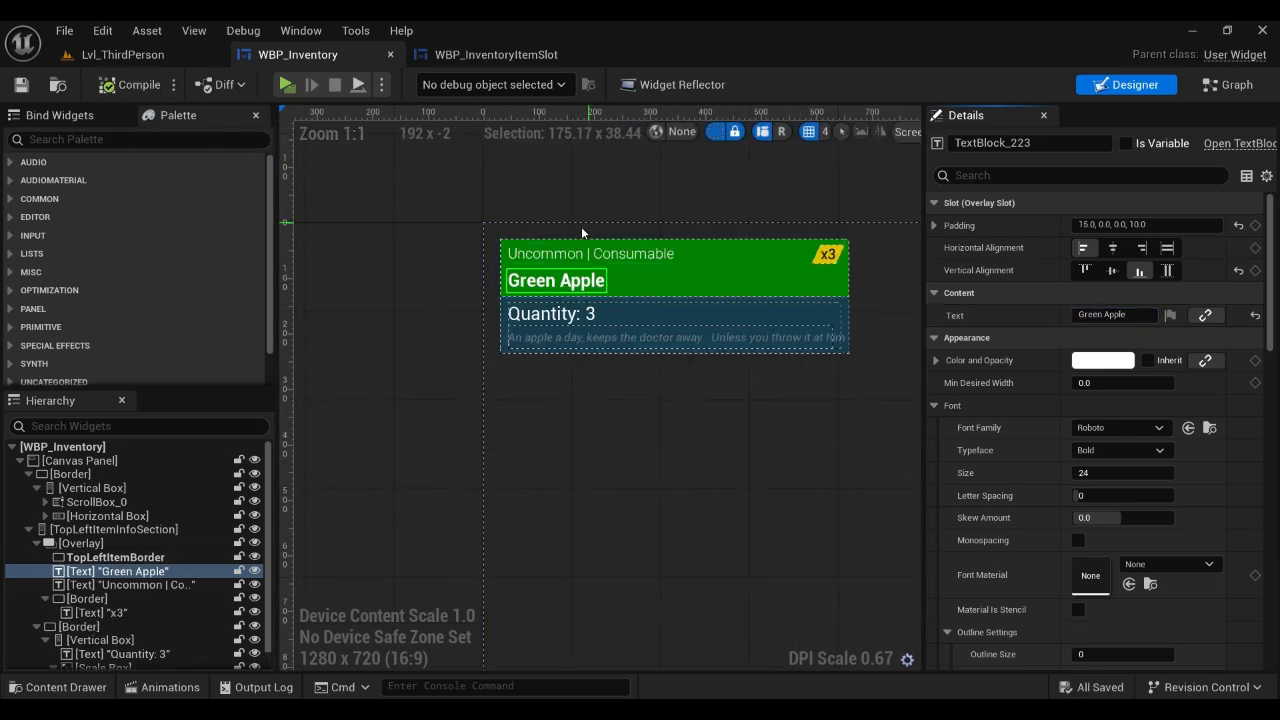
{"action": "left_click", "coordinate": [590, 253]}
{"action": "double_click", "coordinate": [1095, 312]}
{"action": "type", "text": "Common"}
{"action": "key", "text": "Return"}
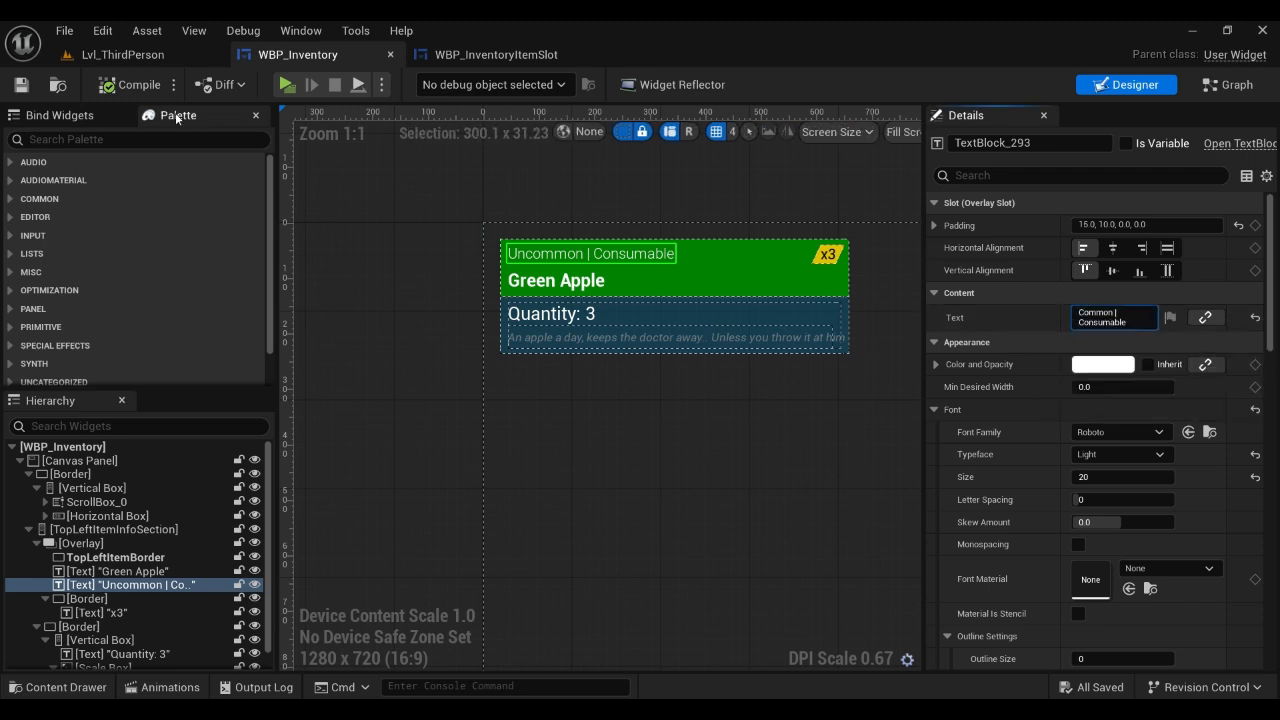
Change the brush color of TopLeftItemBorder from green to a fully desaturated medium gray.
{"action": "left_click", "coordinate": [756, 274]}
{"action": "left_click", "coordinate": [1120, 587]}
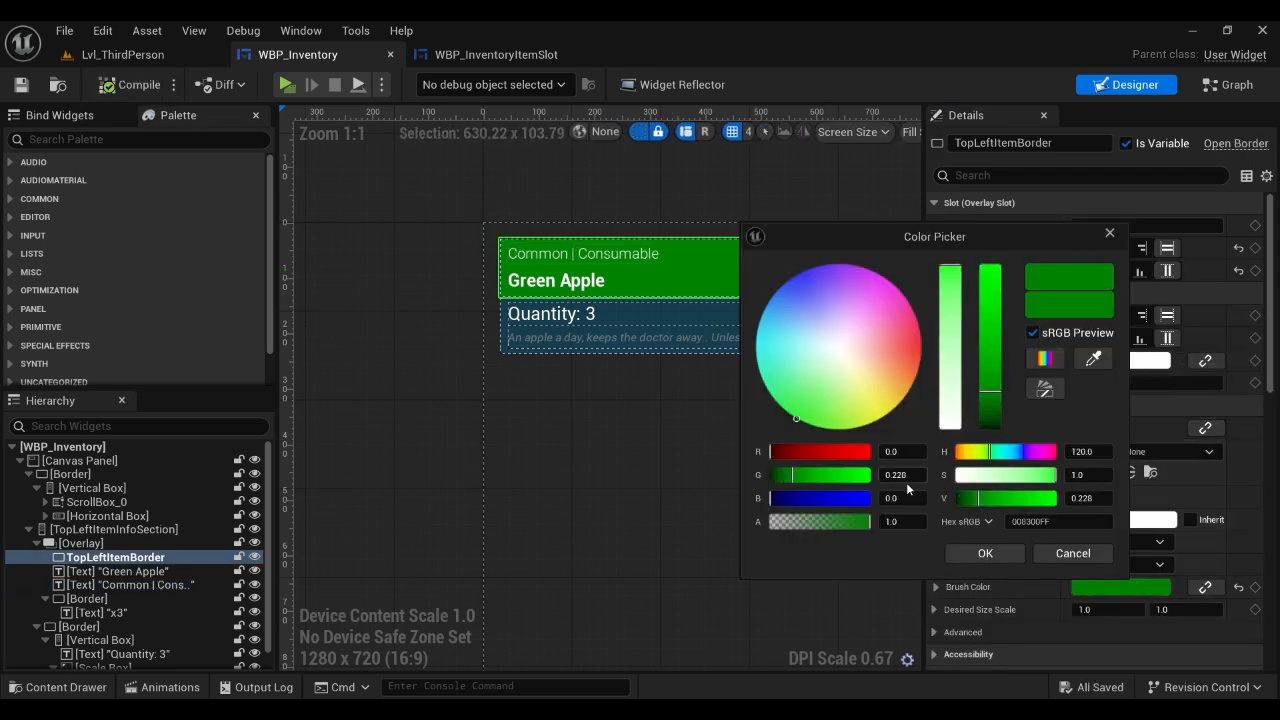
{"action": "left_click_drag", "start_coordinate": [960, 380], "coordinate": [960, 431]}
{"action": "left_click_drag", "start_coordinate": [991, 391], "coordinate": [994, 376]}
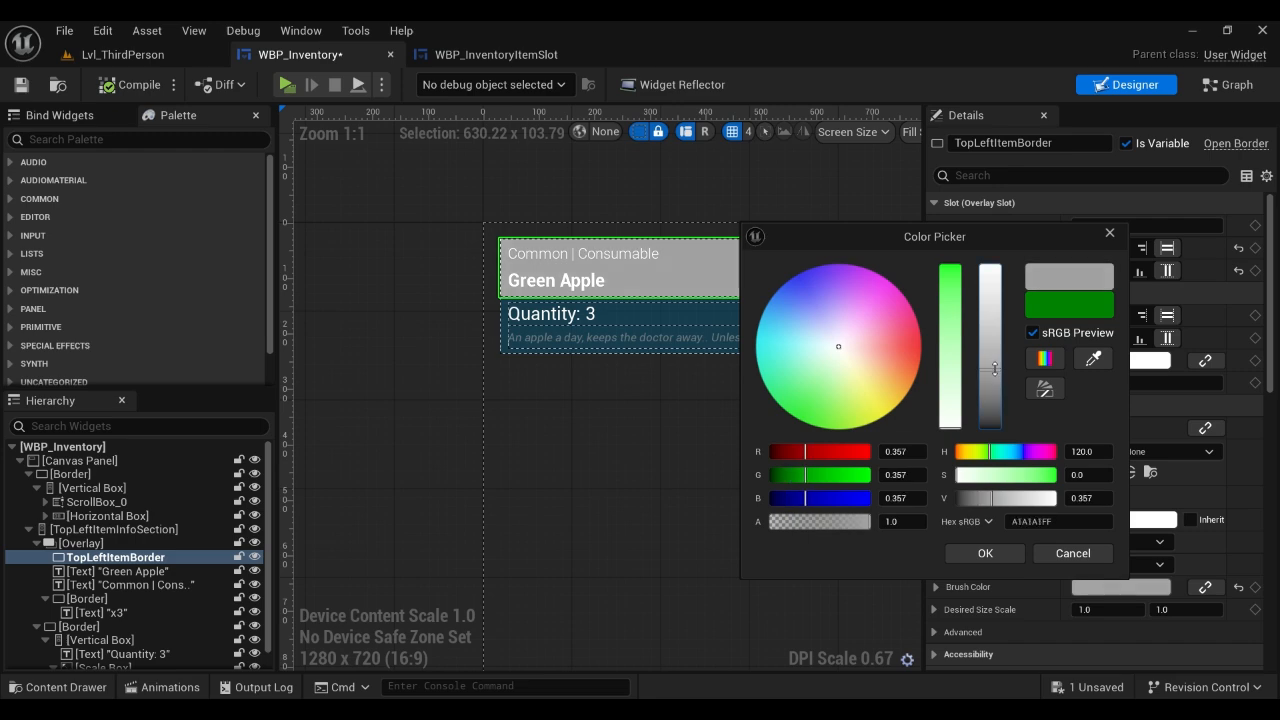
{"action": "left_click", "coordinate": [994, 554]}
Check the header text against the recolored border up close and compile the inventory widget.
{"action": "left_click", "coordinate": [734, 203]}
{"action": "scroll", "coordinate": [540, 290], "scroll_direction": "up", "scroll_amount": 4}
{"action": "left_click", "coordinate": [557, 272]}
{"action": "left_click", "coordinate": [1118, 430]}
{"action": "right_click_drag", "start_coordinate": [674, 356], "coordinate": [642, 381]}
{"action": "scroll", "coordinate": [642, 381], "scroll_direction": "down", "scroll_amount": 4}
{"action": "right_click_drag", "start_coordinate": [745, 230], "coordinate": [652, 230]}
{"action": "left_click", "coordinate": [149, 86]}
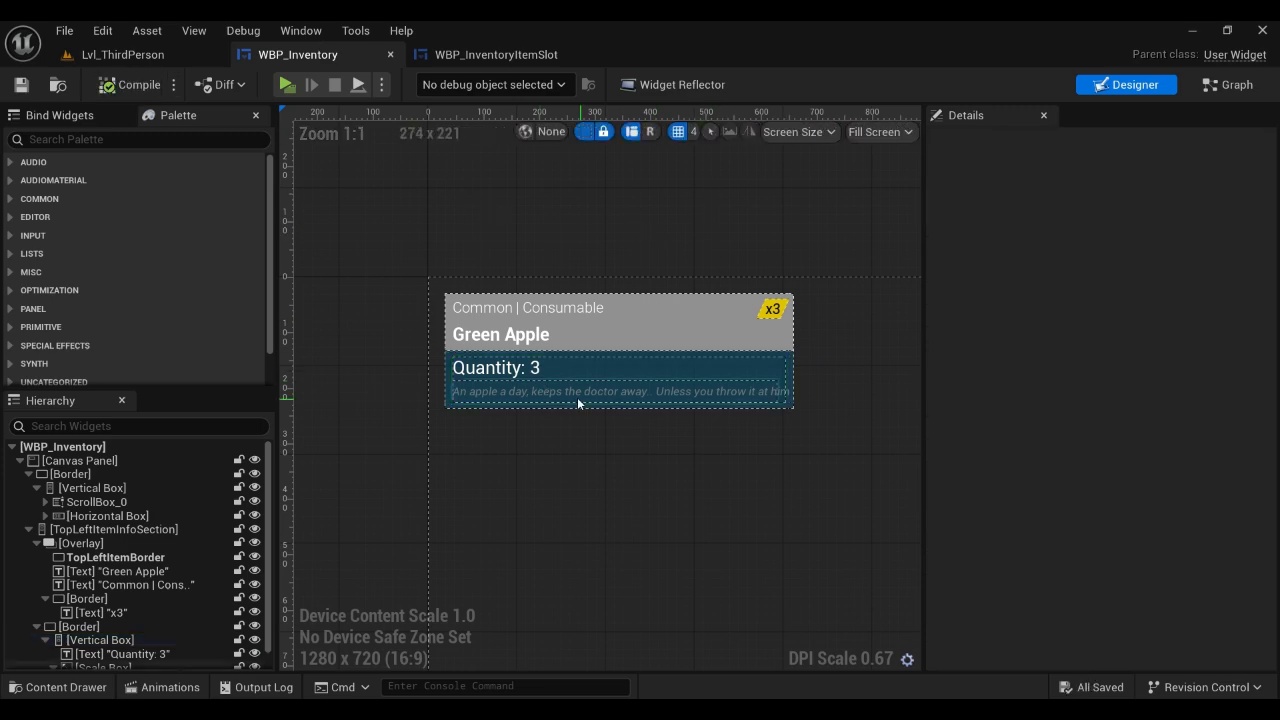
Examine the overall widget layout, comparing the item info section with the inventory panel and its split and drop controls.
{"action": "scroll", "coordinate": [540, 330], "scroll_direction": "down", "scroll_amount": 4}
{"action": "scroll", "coordinate": [543, 334], "scroll_direction": "up", "scroll_amount": 5}
{"action": "scroll", "coordinate": [790, 413], "scroll_direction": "down", "scroll_amount": 5}
{"action": "right_click_drag", "start_coordinate": [912, 433], "coordinate": [494, 299]}
{"action": "right_click_drag", "start_coordinate": [711, 484], "coordinate": [855, 476]}
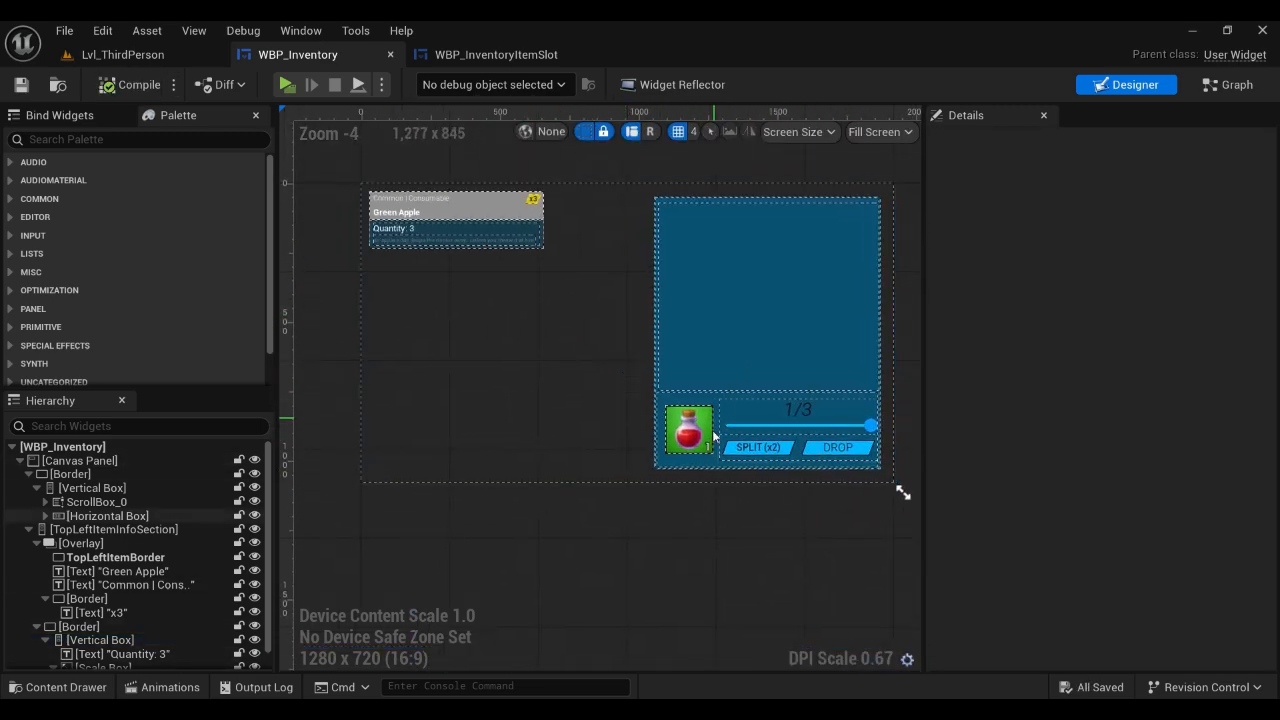
{"action": "scroll", "coordinate": [424, 231], "scroll_direction": "up", "scroll_amount": 5}
{"action": "right_click_drag", "start_coordinate": [424, 231], "coordinate": [496, 266]}
{"action": "scroll", "coordinate": [458, 263], "scroll_direction": "up", "scroll_amount": 6}
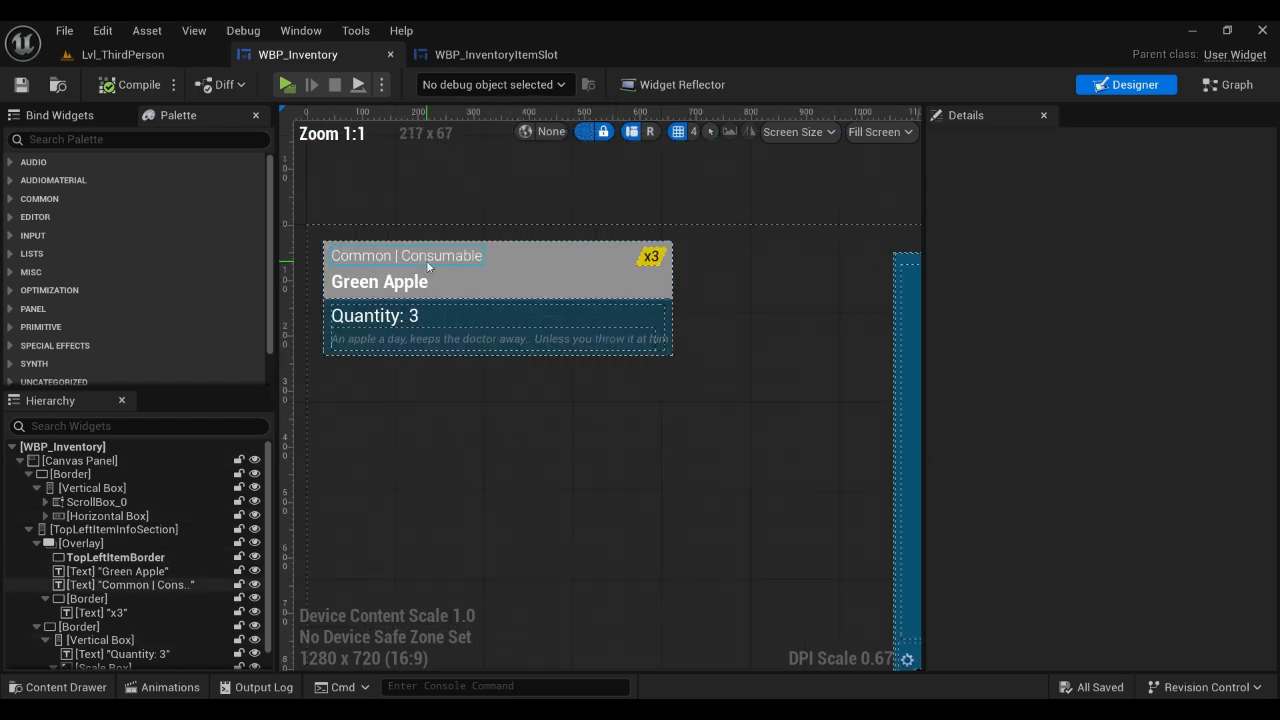
{"action": "scroll", "coordinate": [600, 350], "scroll_direction": "down", "scroll_amount": 8}
{"action": "scroll", "coordinate": [707, 453], "scroll_direction": "up", "scroll_amount": 4}
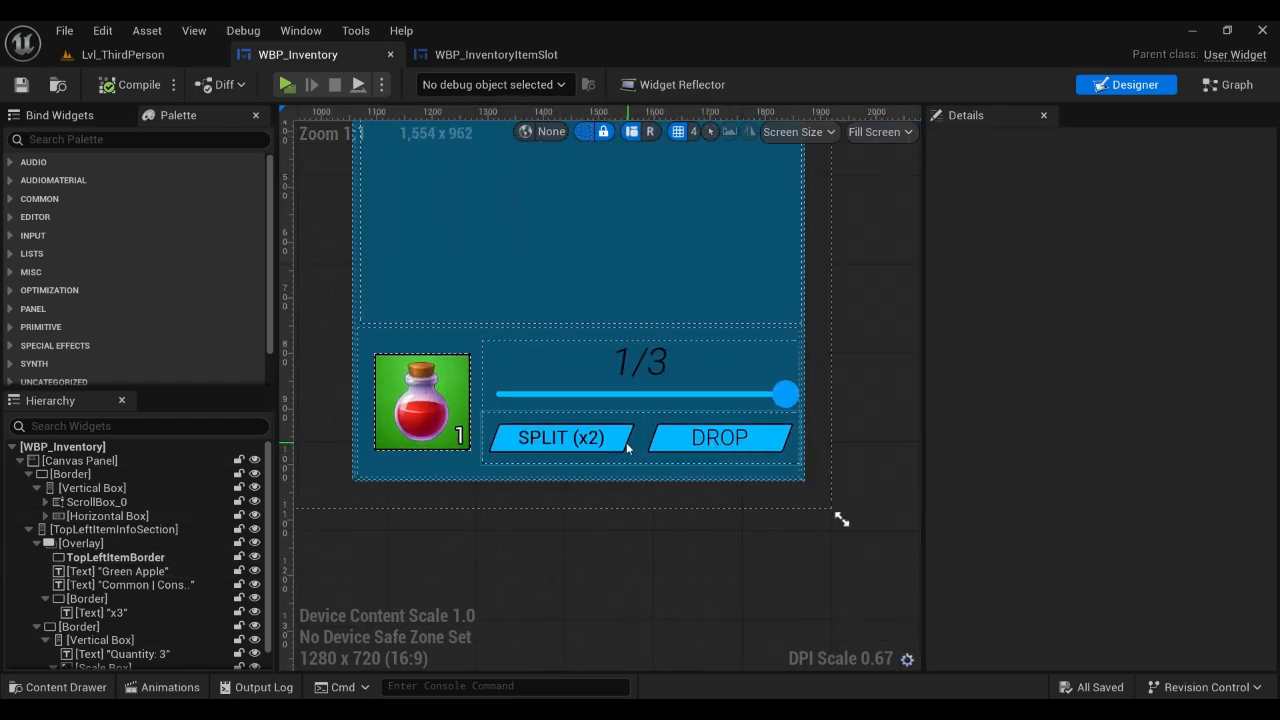
{"action": "scroll", "coordinate": [620, 411], "scroll_direction": "down", "scroll_amount": 3}
{"action": "right_click_drag", "start_coordinate": [378, 281], "coordinate": [692, 444]}
{"action": "scroll", "coordinate": [771, 370], "scroll_direction": "down", "scroll_amount": 1}
{"action": "left_click", "coordinate": [692, 440]}
{"action": "left_click", "coordinate": [714, 231]}
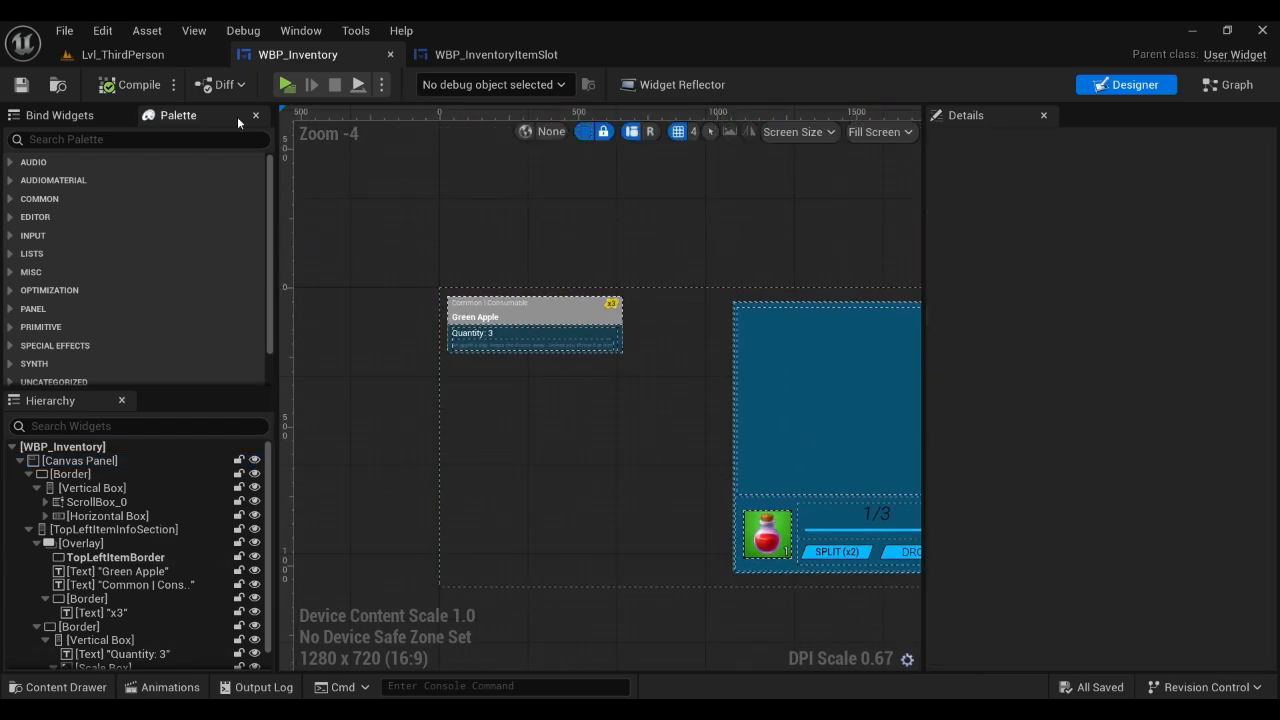
{"action": "right_click_drag", "start_coordinate": [602, 236], "coordinate": [513, 208]}
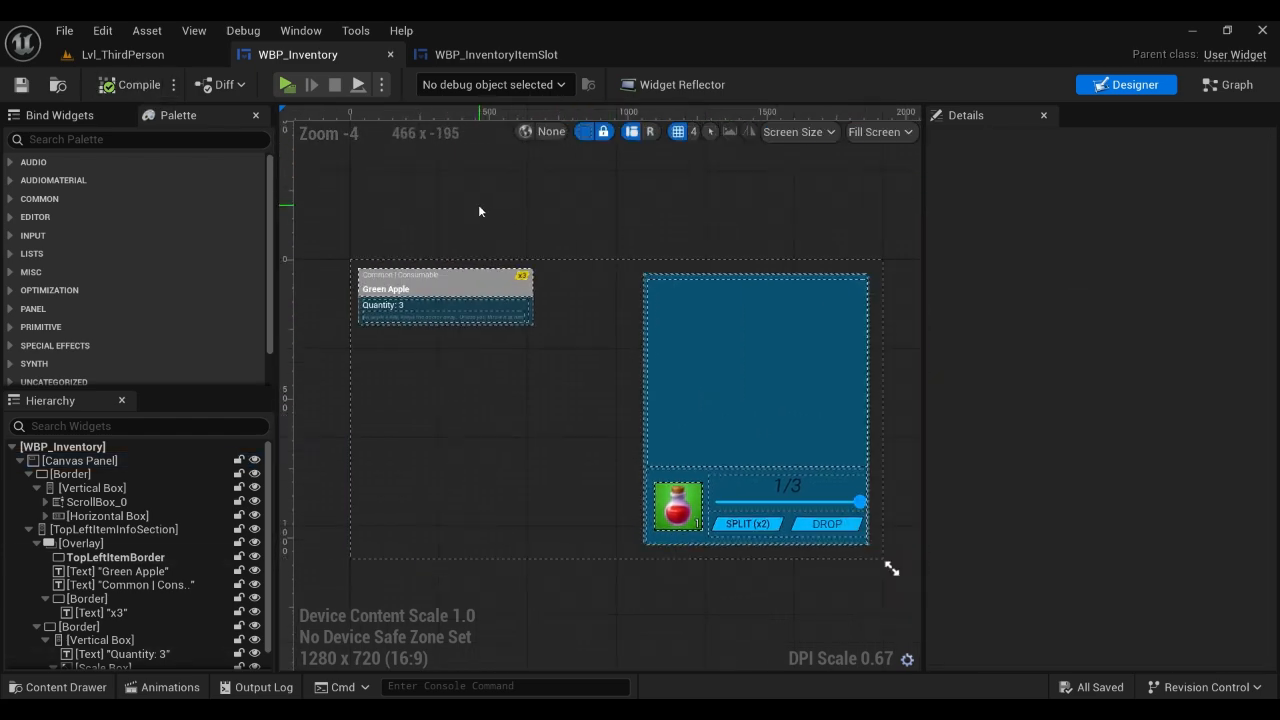
Close the WBP_InventoryItemSlot editor and select the root Canvas Panel of WBP_Inventory.
{"action": "right_click", "coordinate": [482, 54]}
{"action": "left_click", "coordinate": [500, 114]}
{"action": "right_click_drag", "start_coordinate": [517, 271], "coordinate": [568, 250]}
{"action": "left_click", "coordinate": [570, 248]}
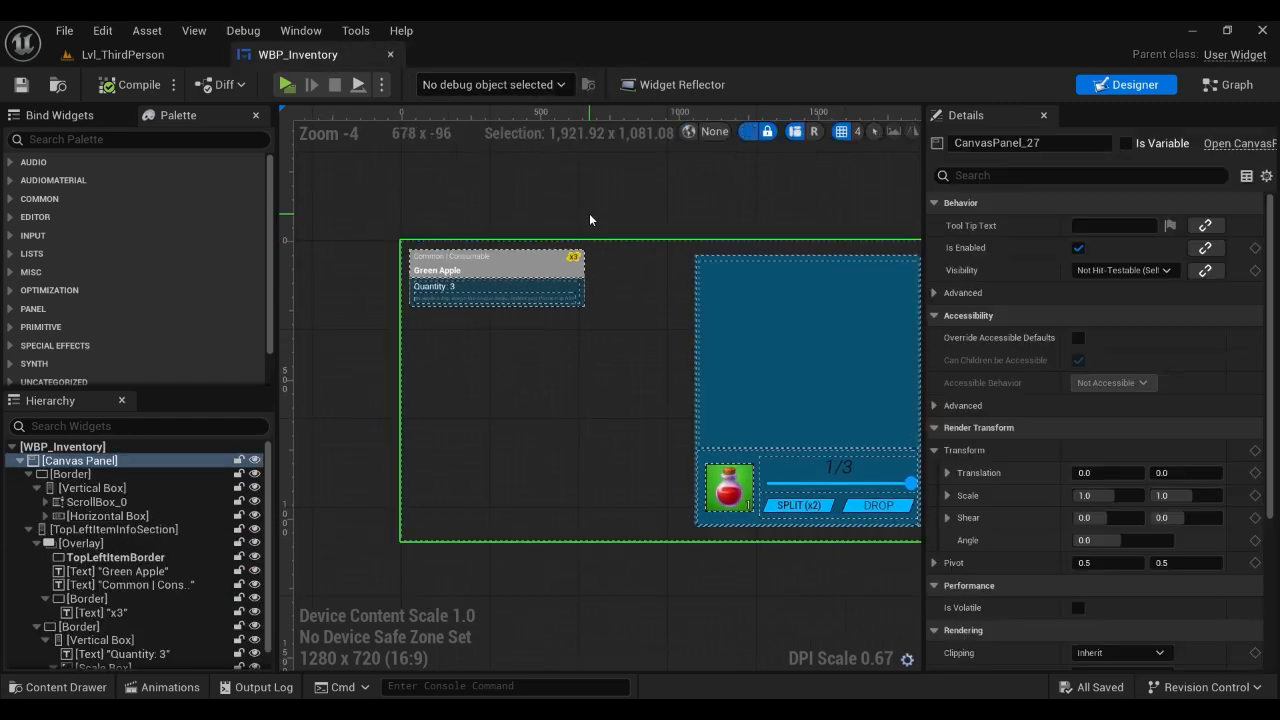
Switch to the Lvl_ThirdPerson level, play it in a preview window and walk the character around the apples.
{"action": "left_click", "coordinate": [137, 51]}
{"action": "key", "text": "s"}
{"action": "right_click_drag", "start_coordinate": [430, 340], "coordinate": [335, 285]}
{"action": "key", "text": "w"}
{"action": "left_click", "coordinate": [419, 84]}
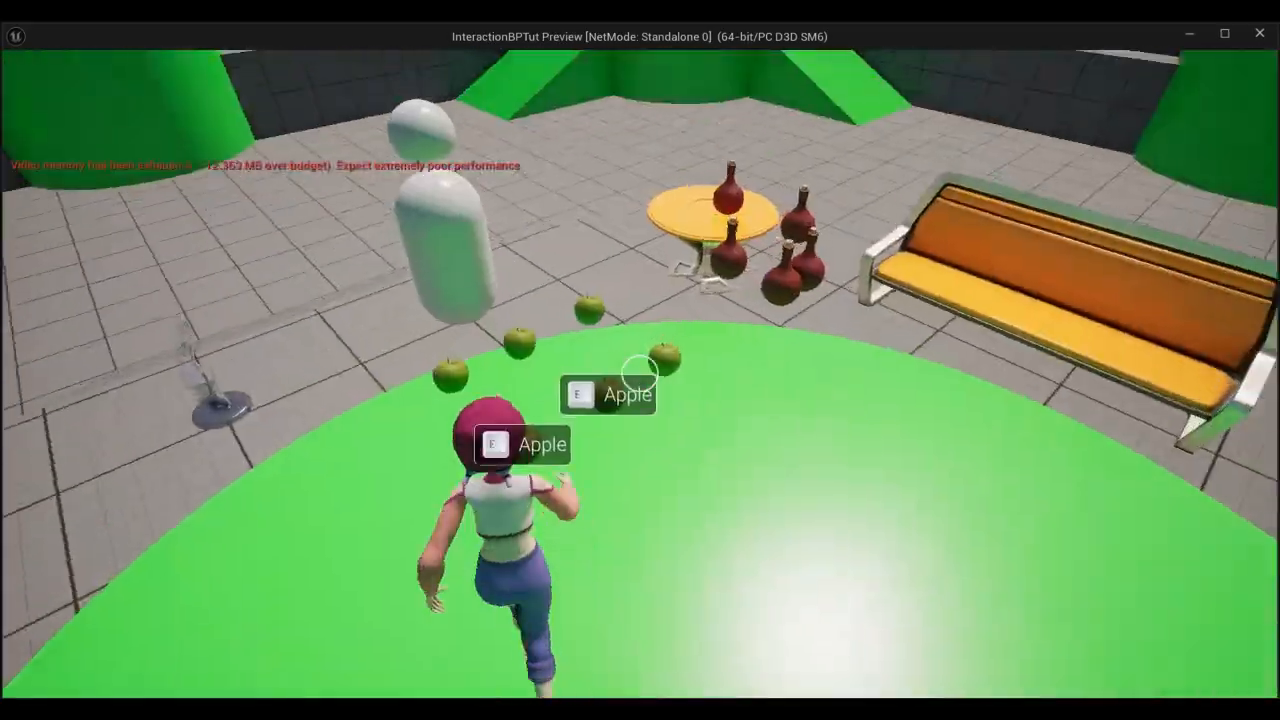
{"action": "key", "text": "w"}
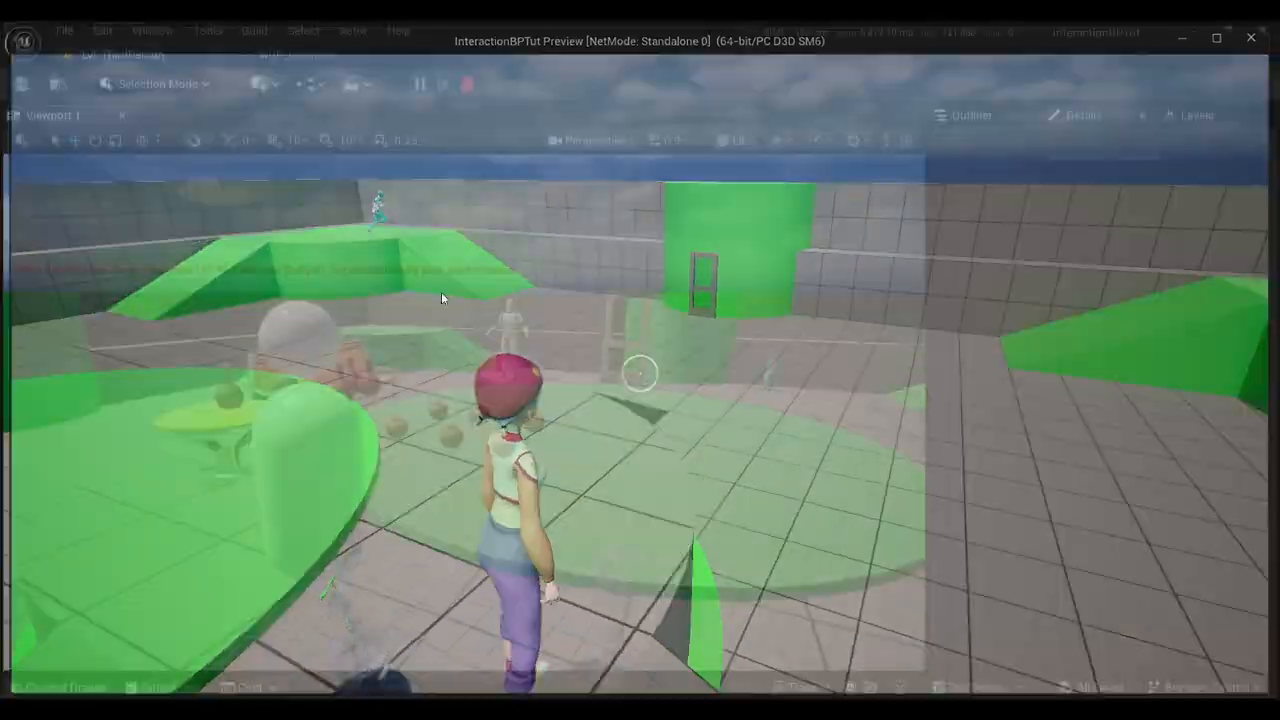